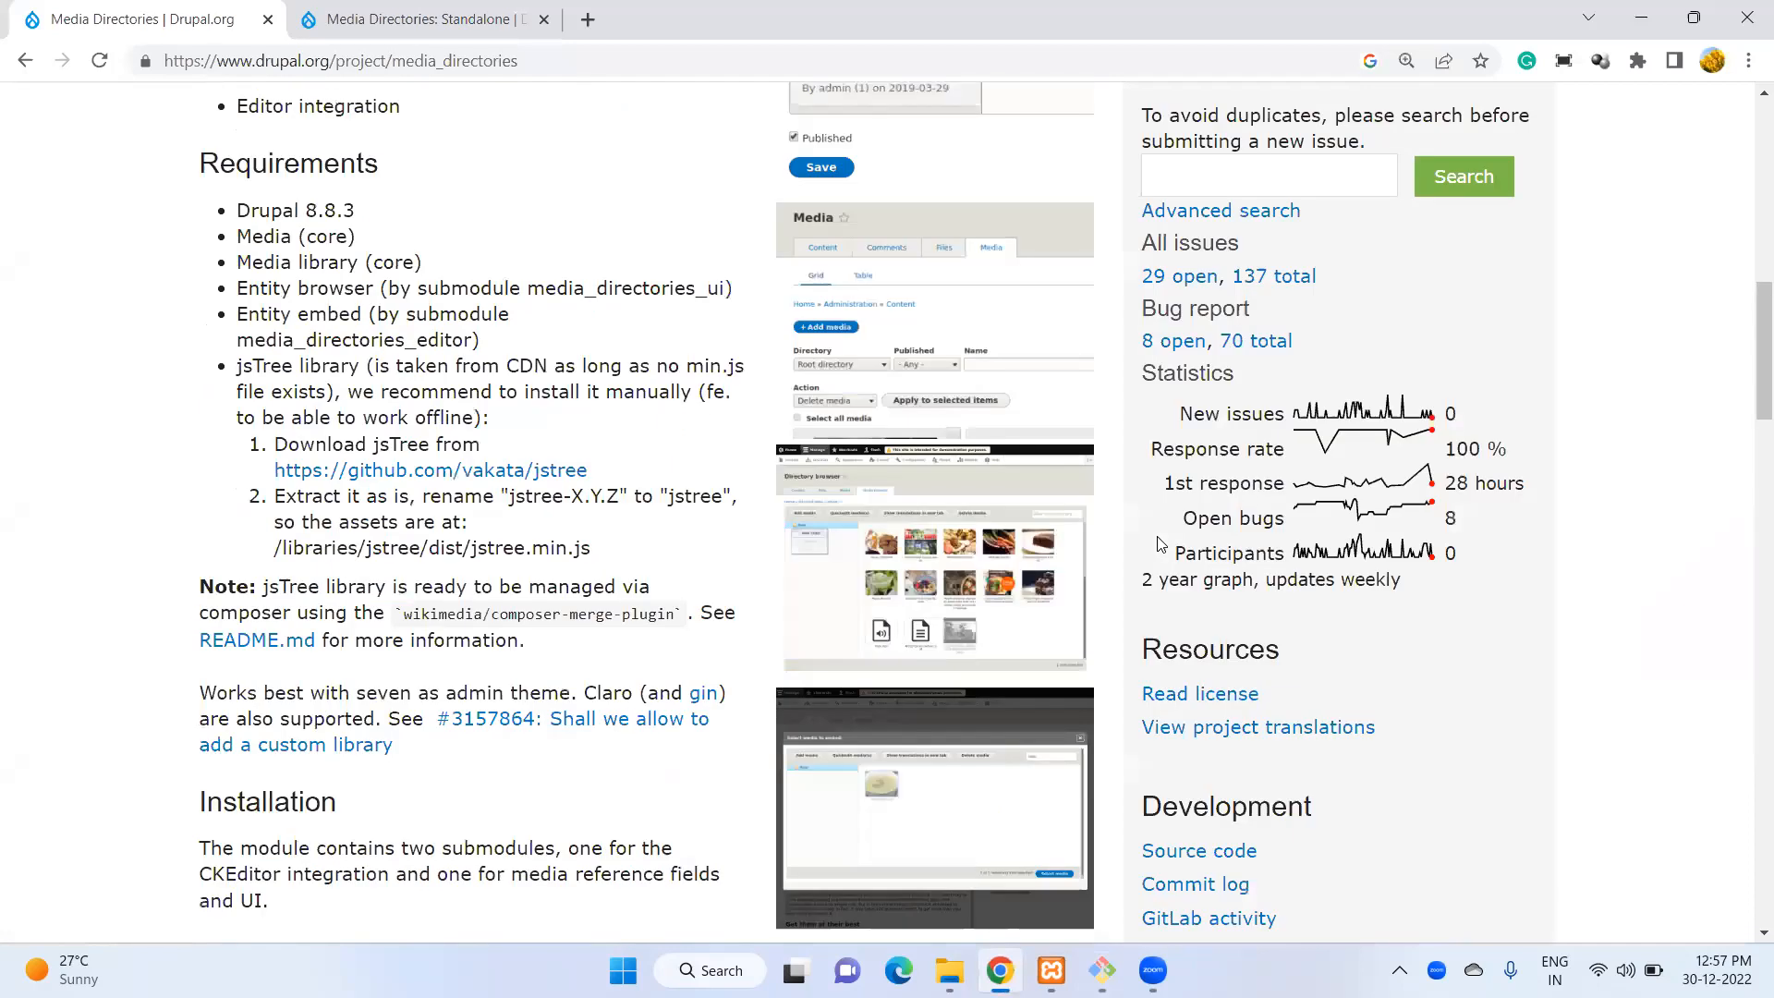
Review the Media Directories project page on drupal.org, covering its features, requirements and available releases.
scroll(1161, 544, "up", 10)
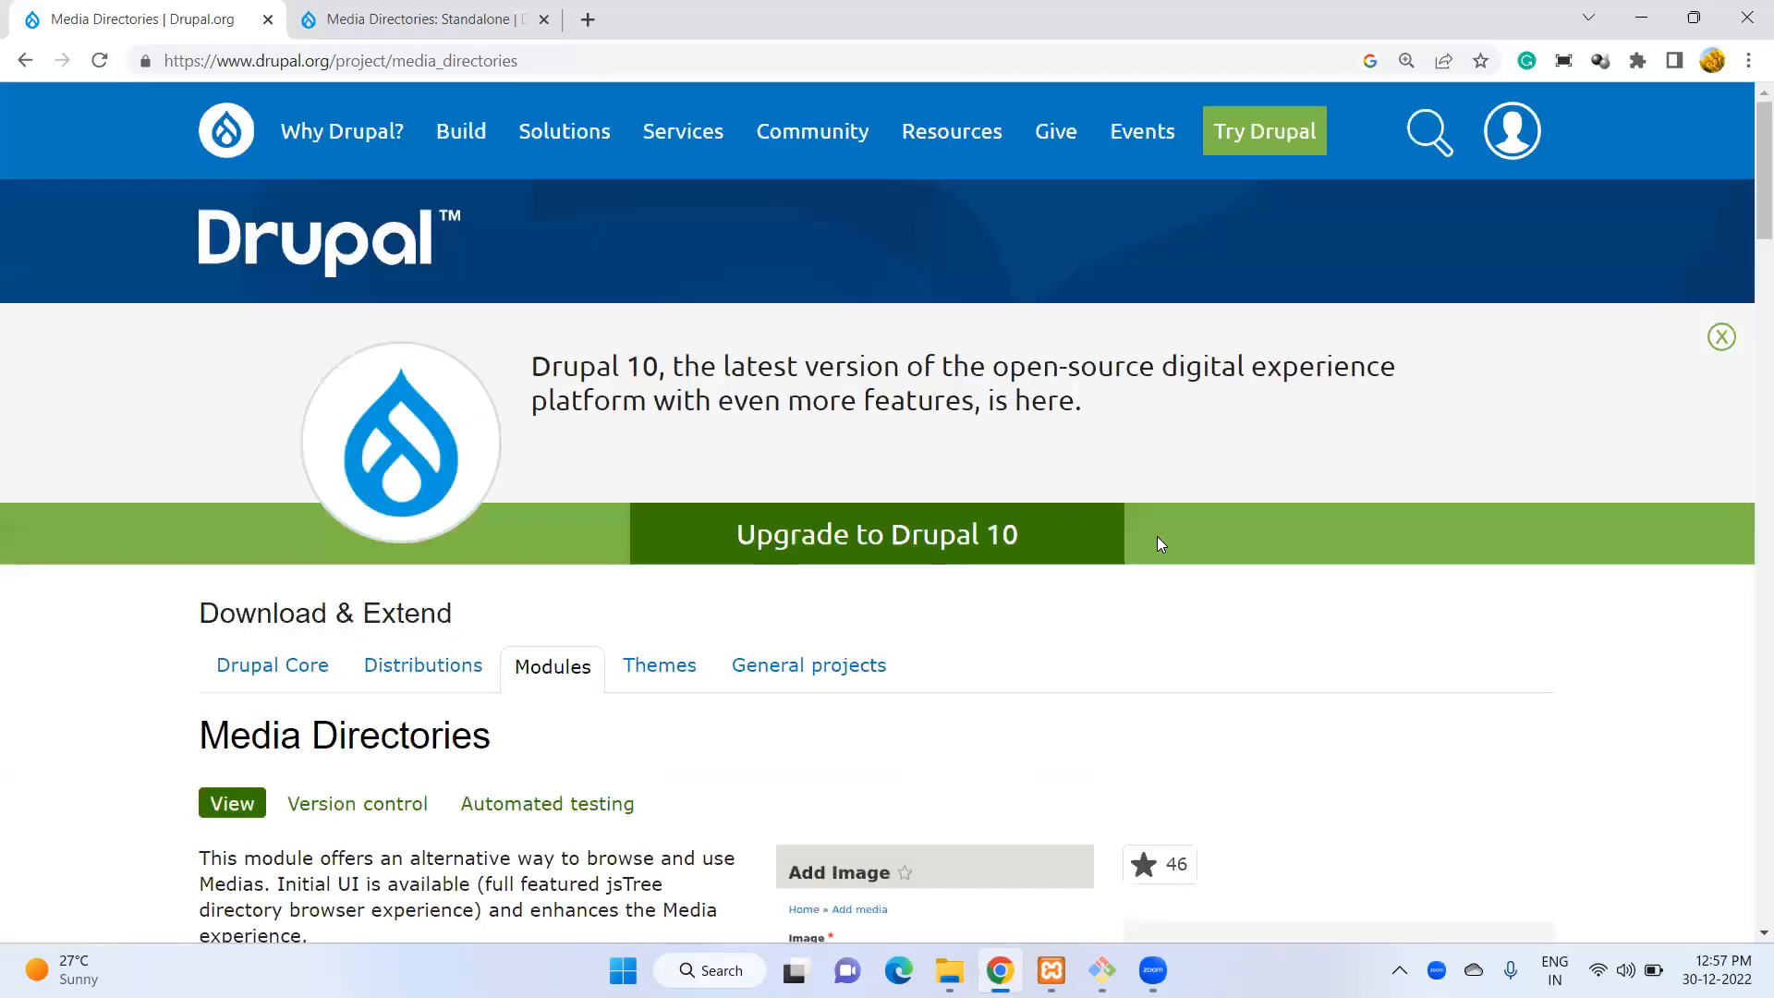
scroll(1160, 543, "down", 4)
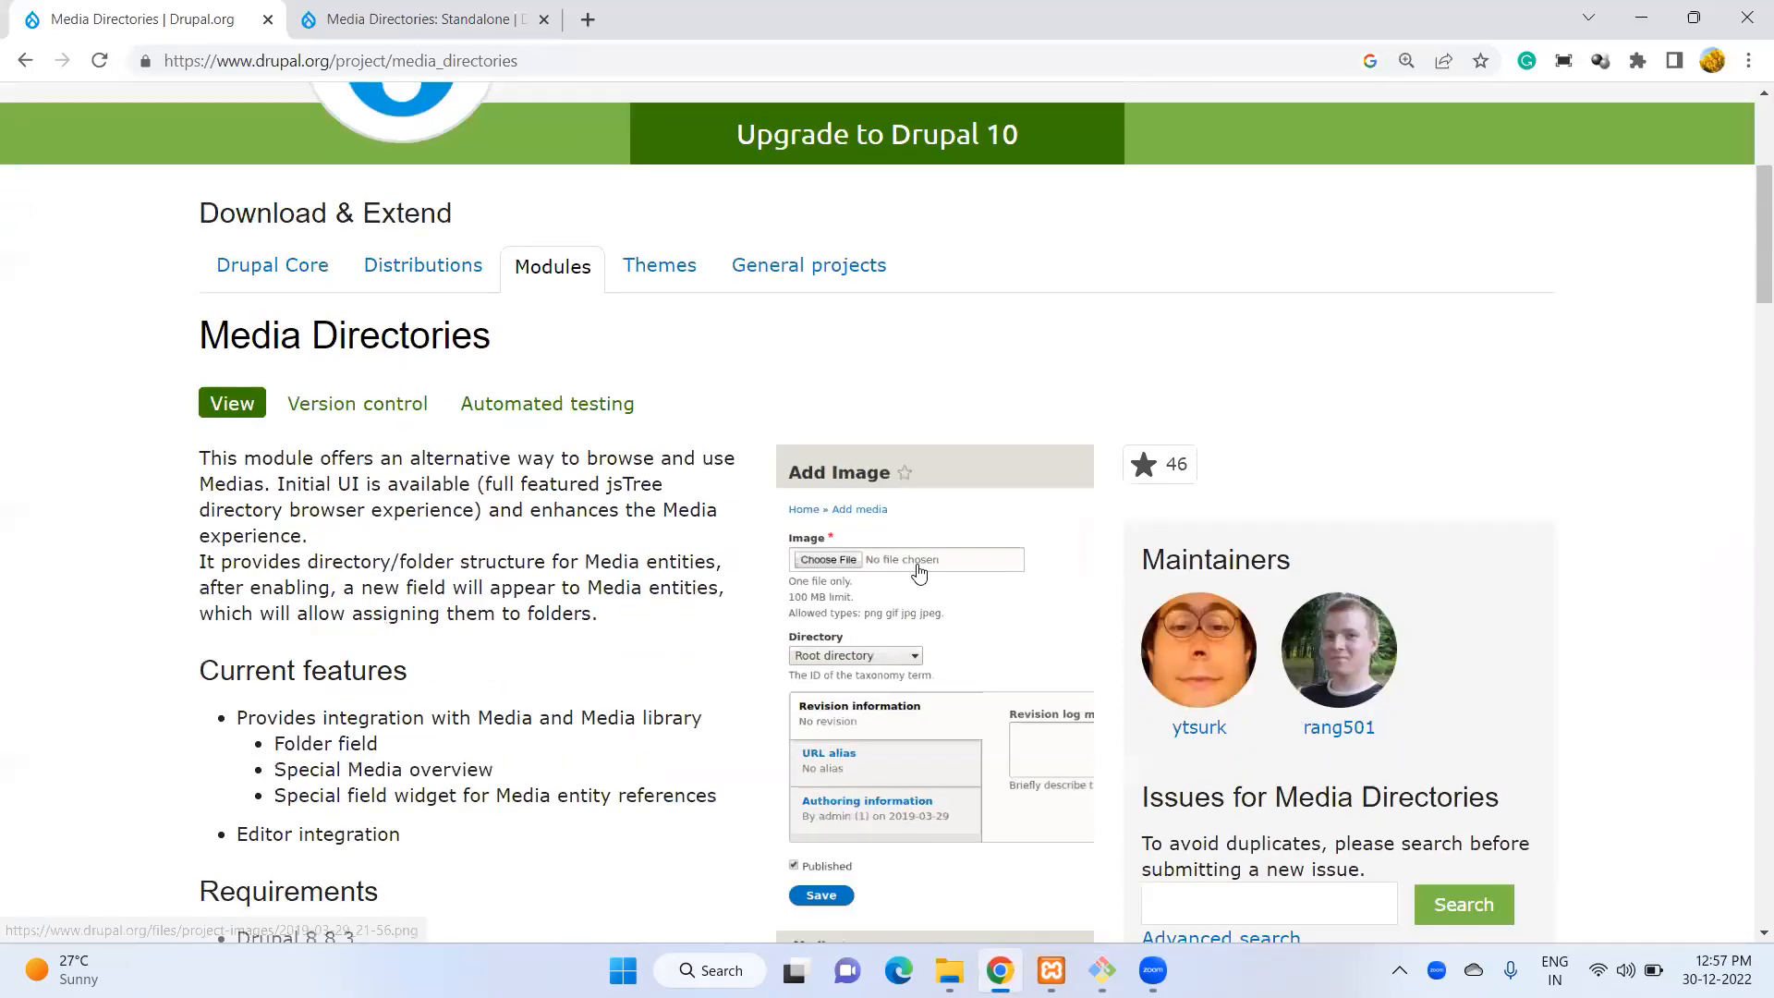
scroll(920, 574, "down", 2)
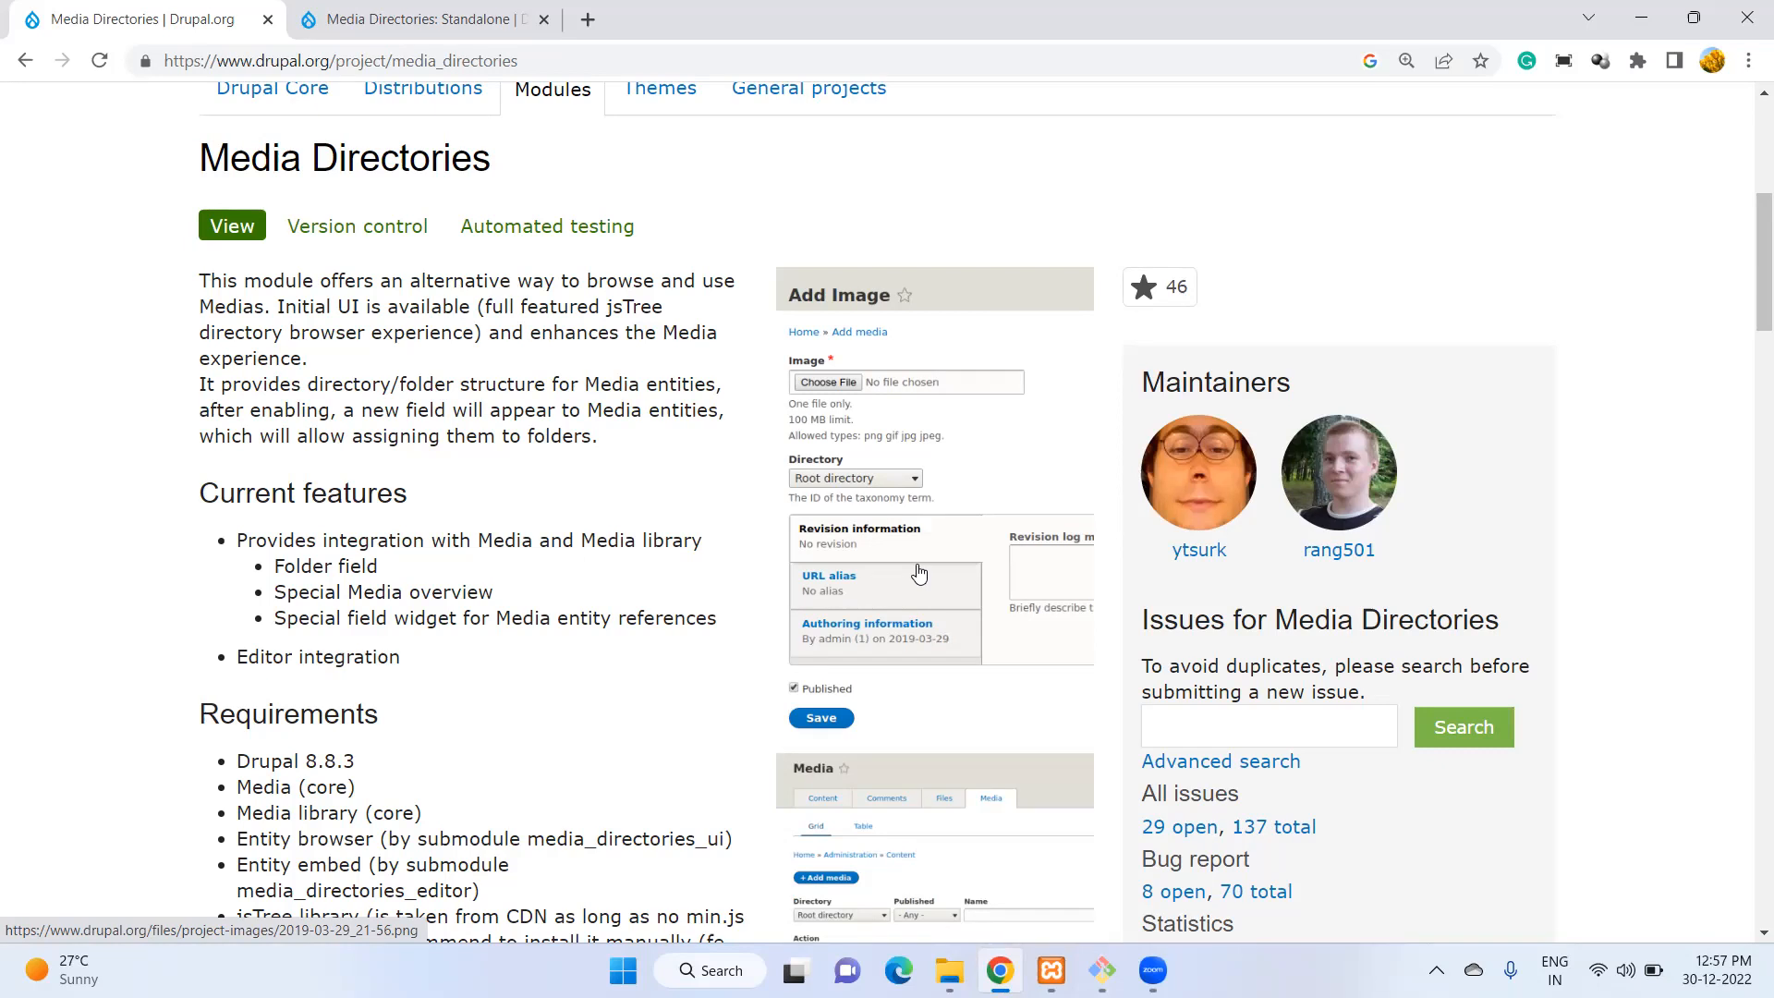
scroll(497, 663, "down", 2)
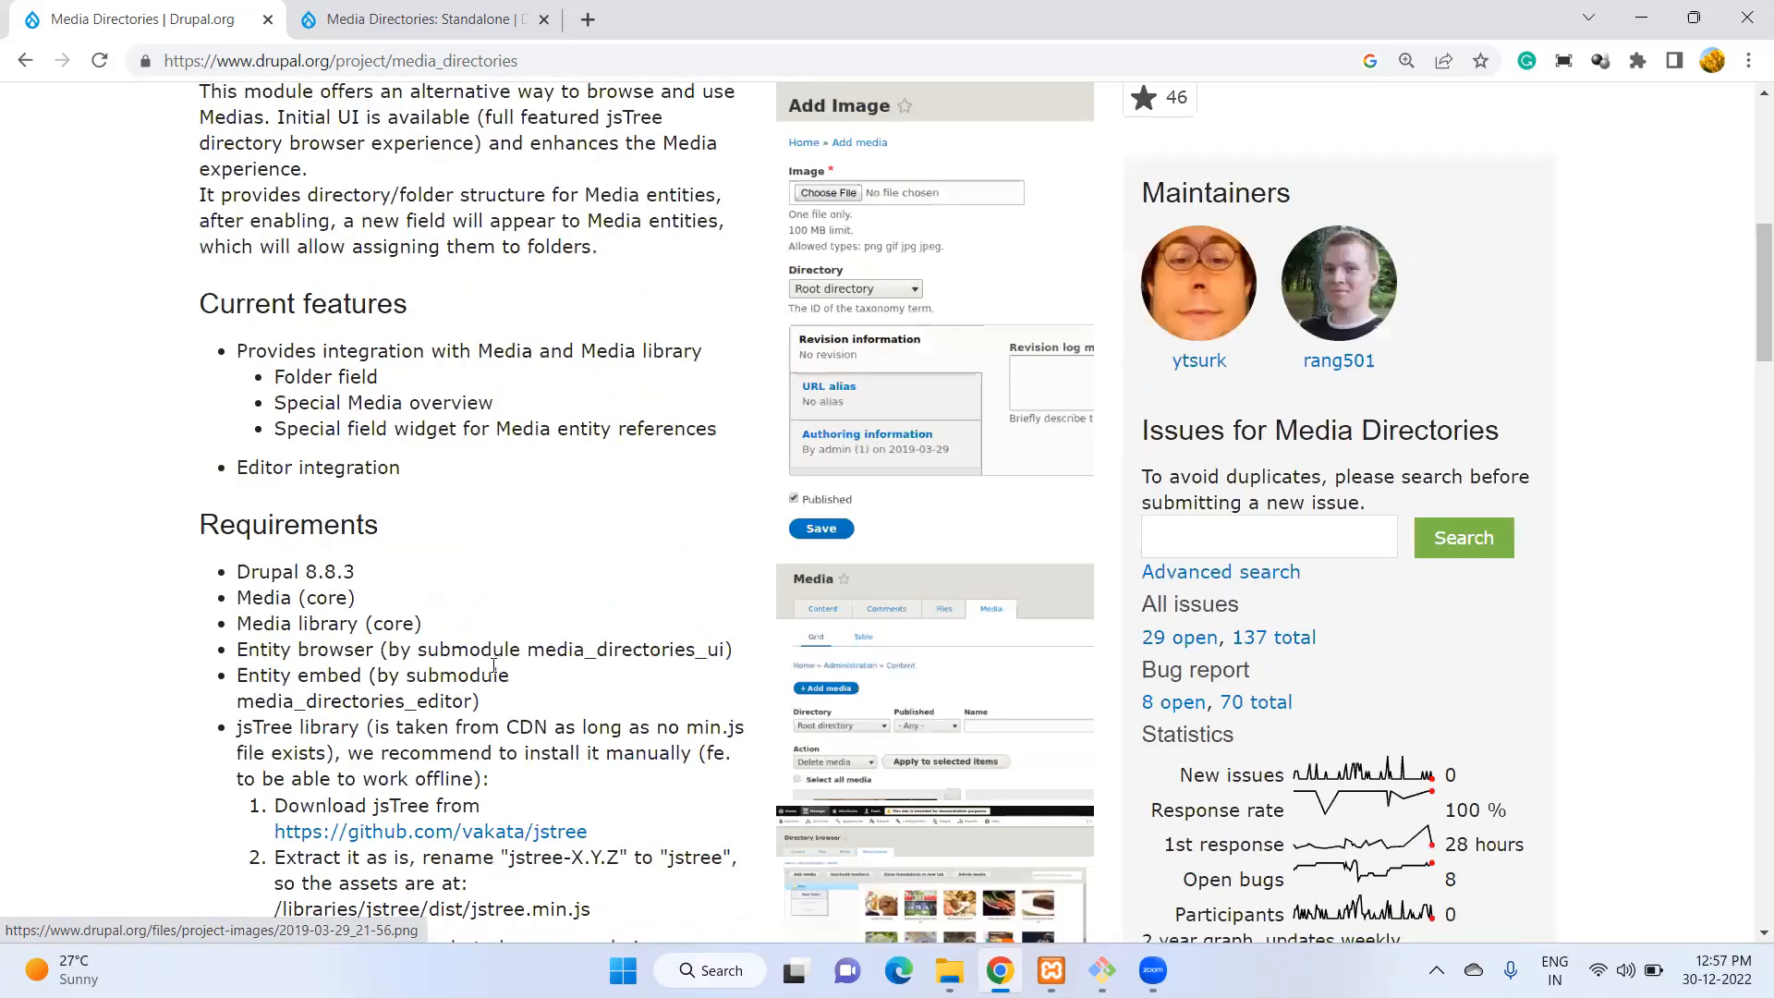
scroll(497, 662, "down", 8)
scroll(494, 670, "down", 10)
scroll(494, 669, "down", 3)
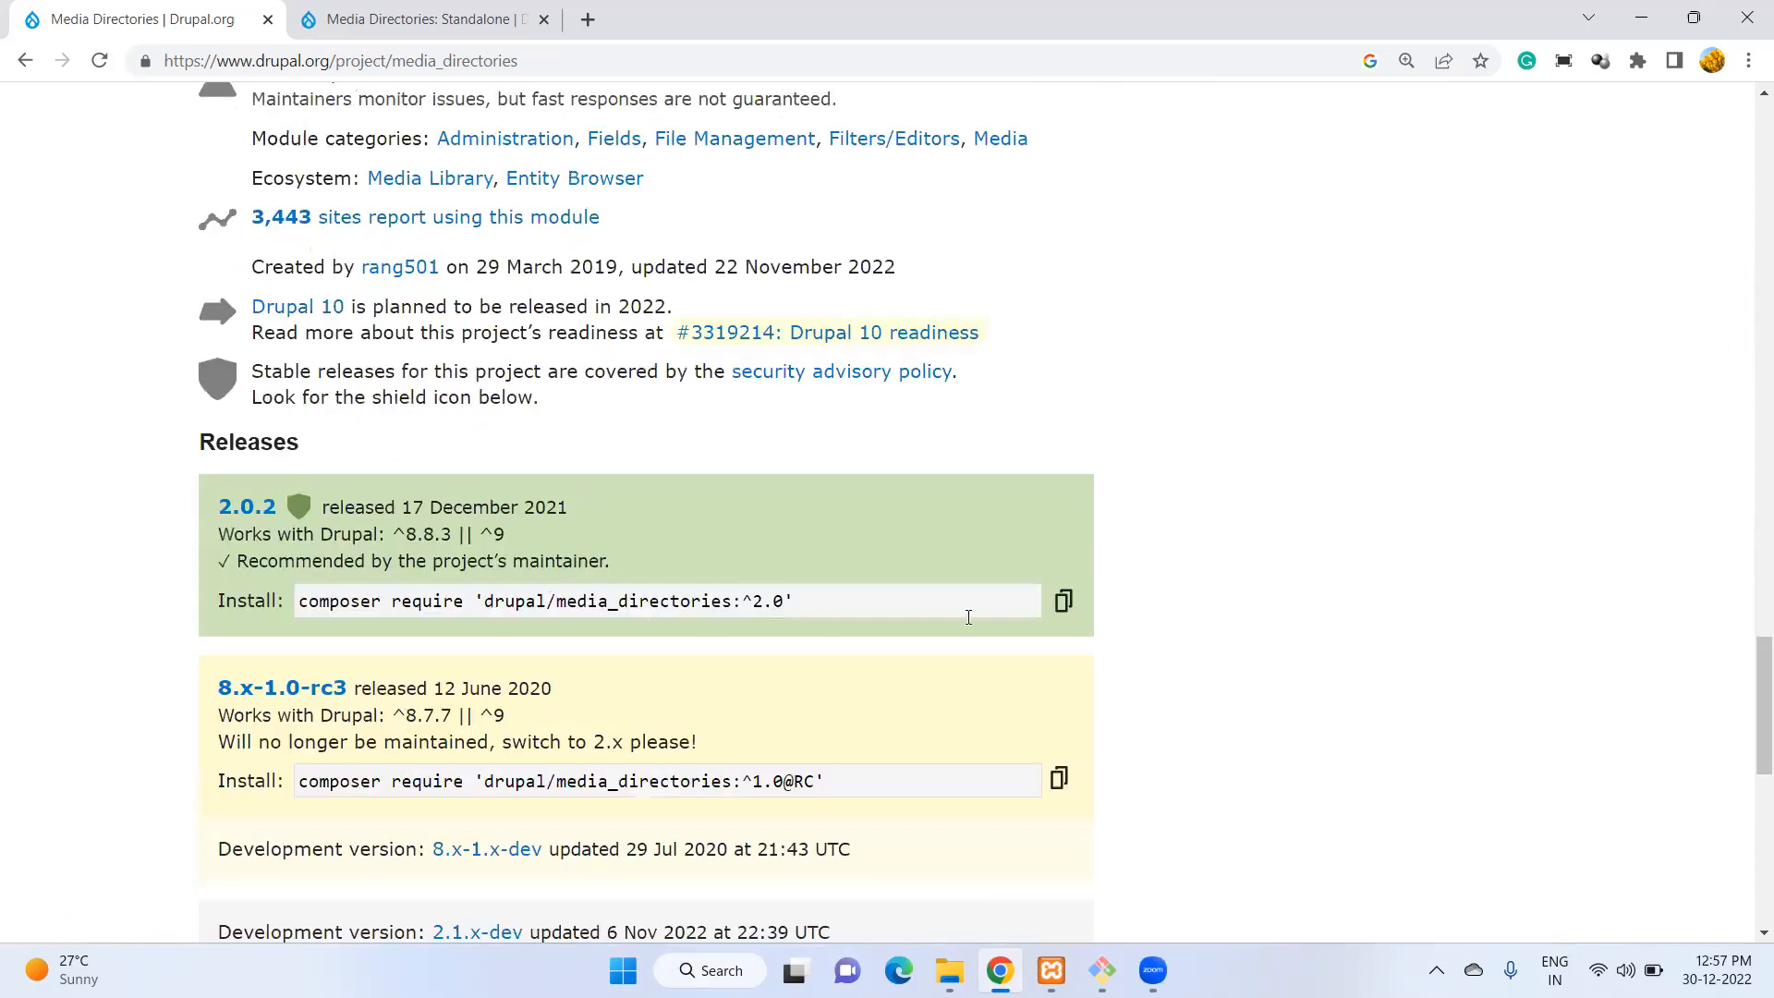
Check the composer require and drush enable commands for media_directories in the Git Bash terminal and return to Chrome.
left_click(1102, 971)
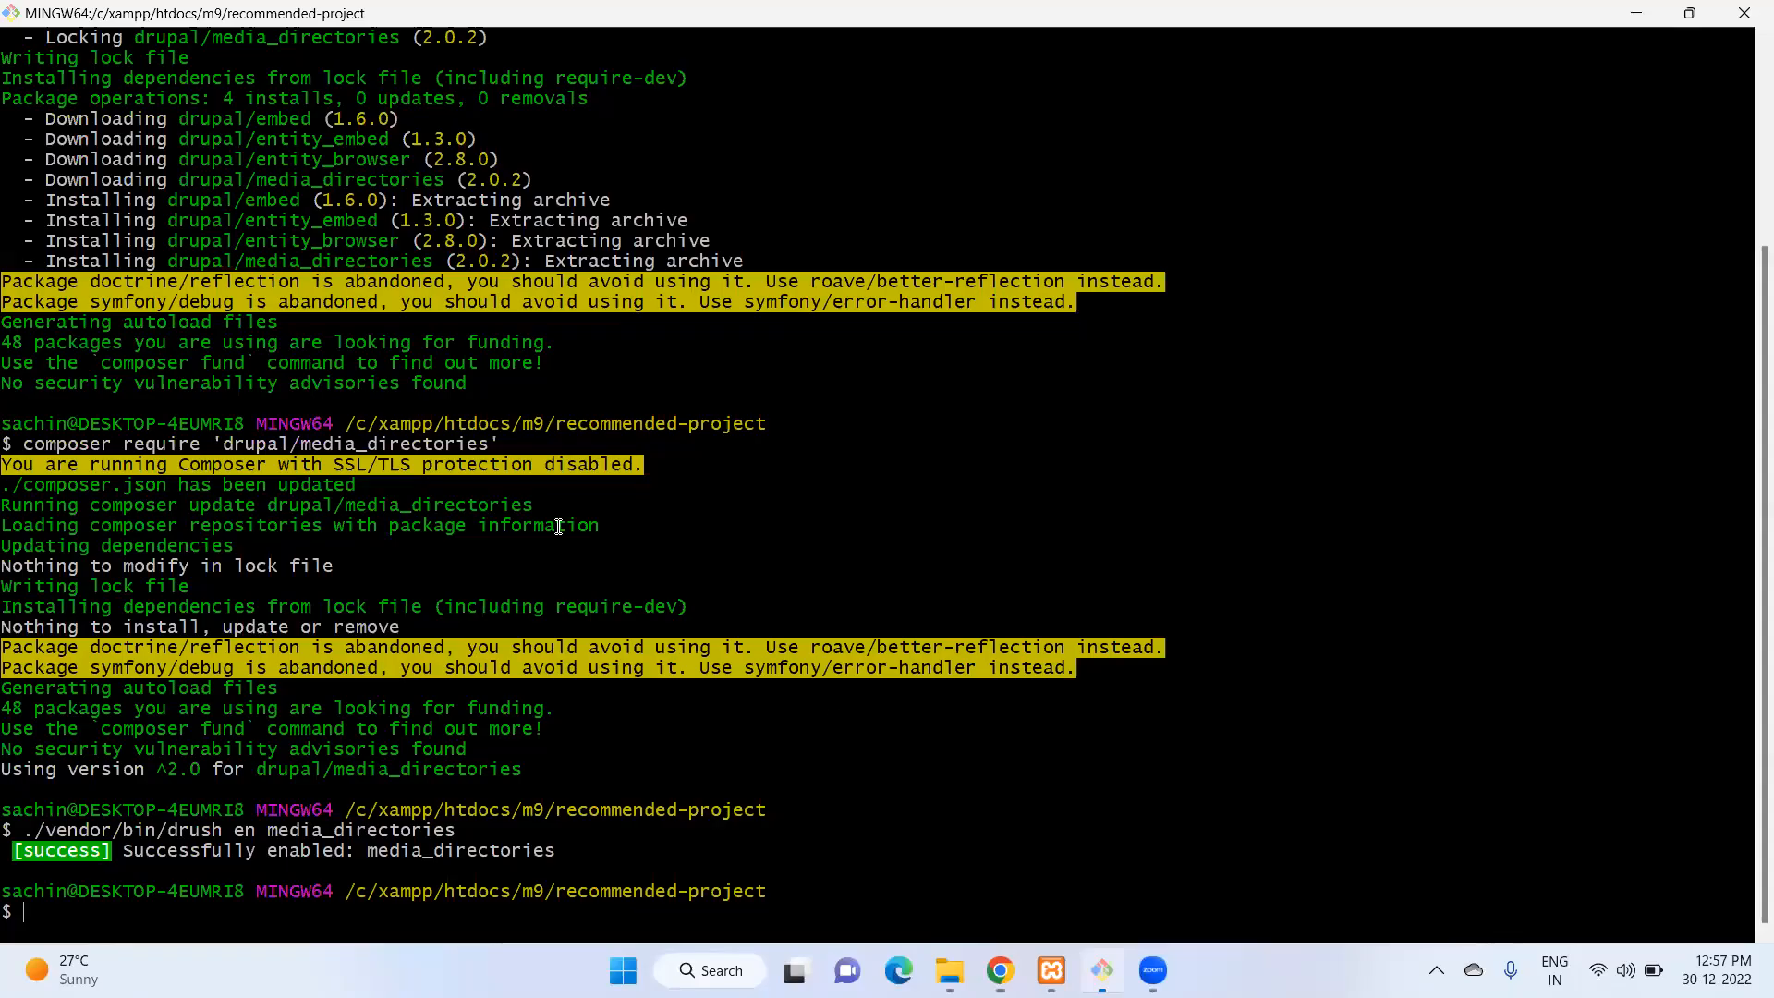
scroll(221, 335, "up", 3)
left_click(1001, 970)
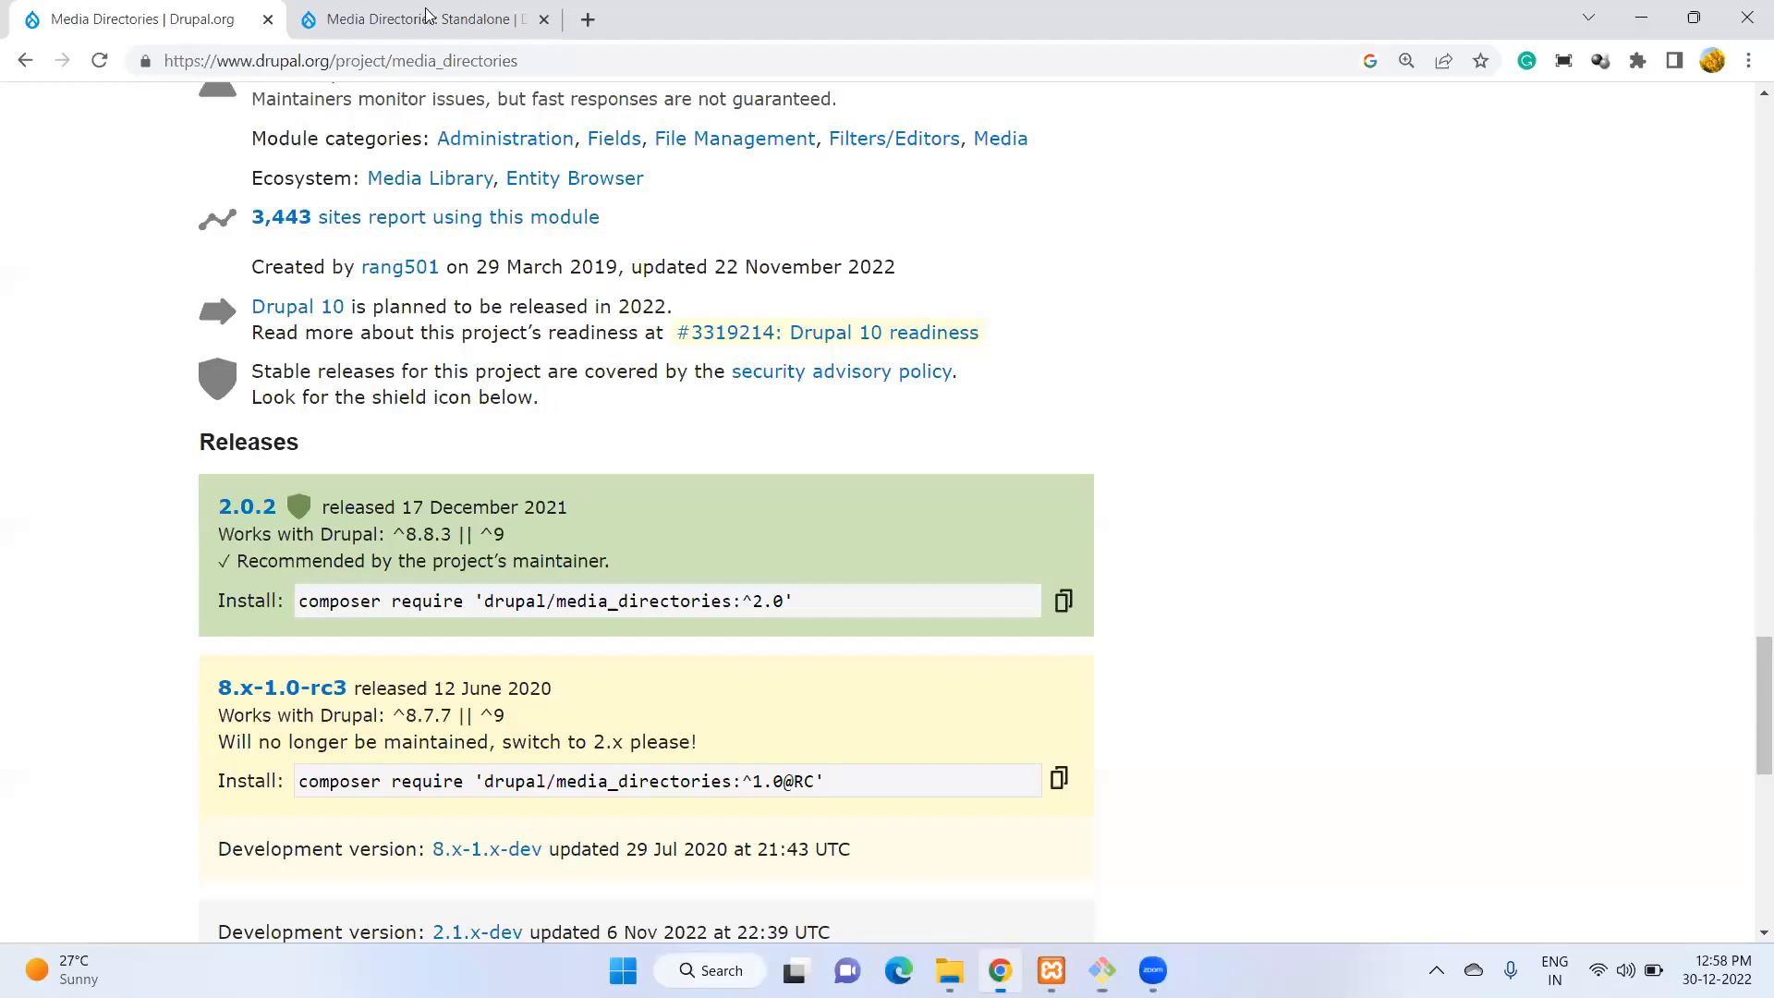
Open the local Drupal site's Extend page in a new browser tab.
left_click(425, 19)
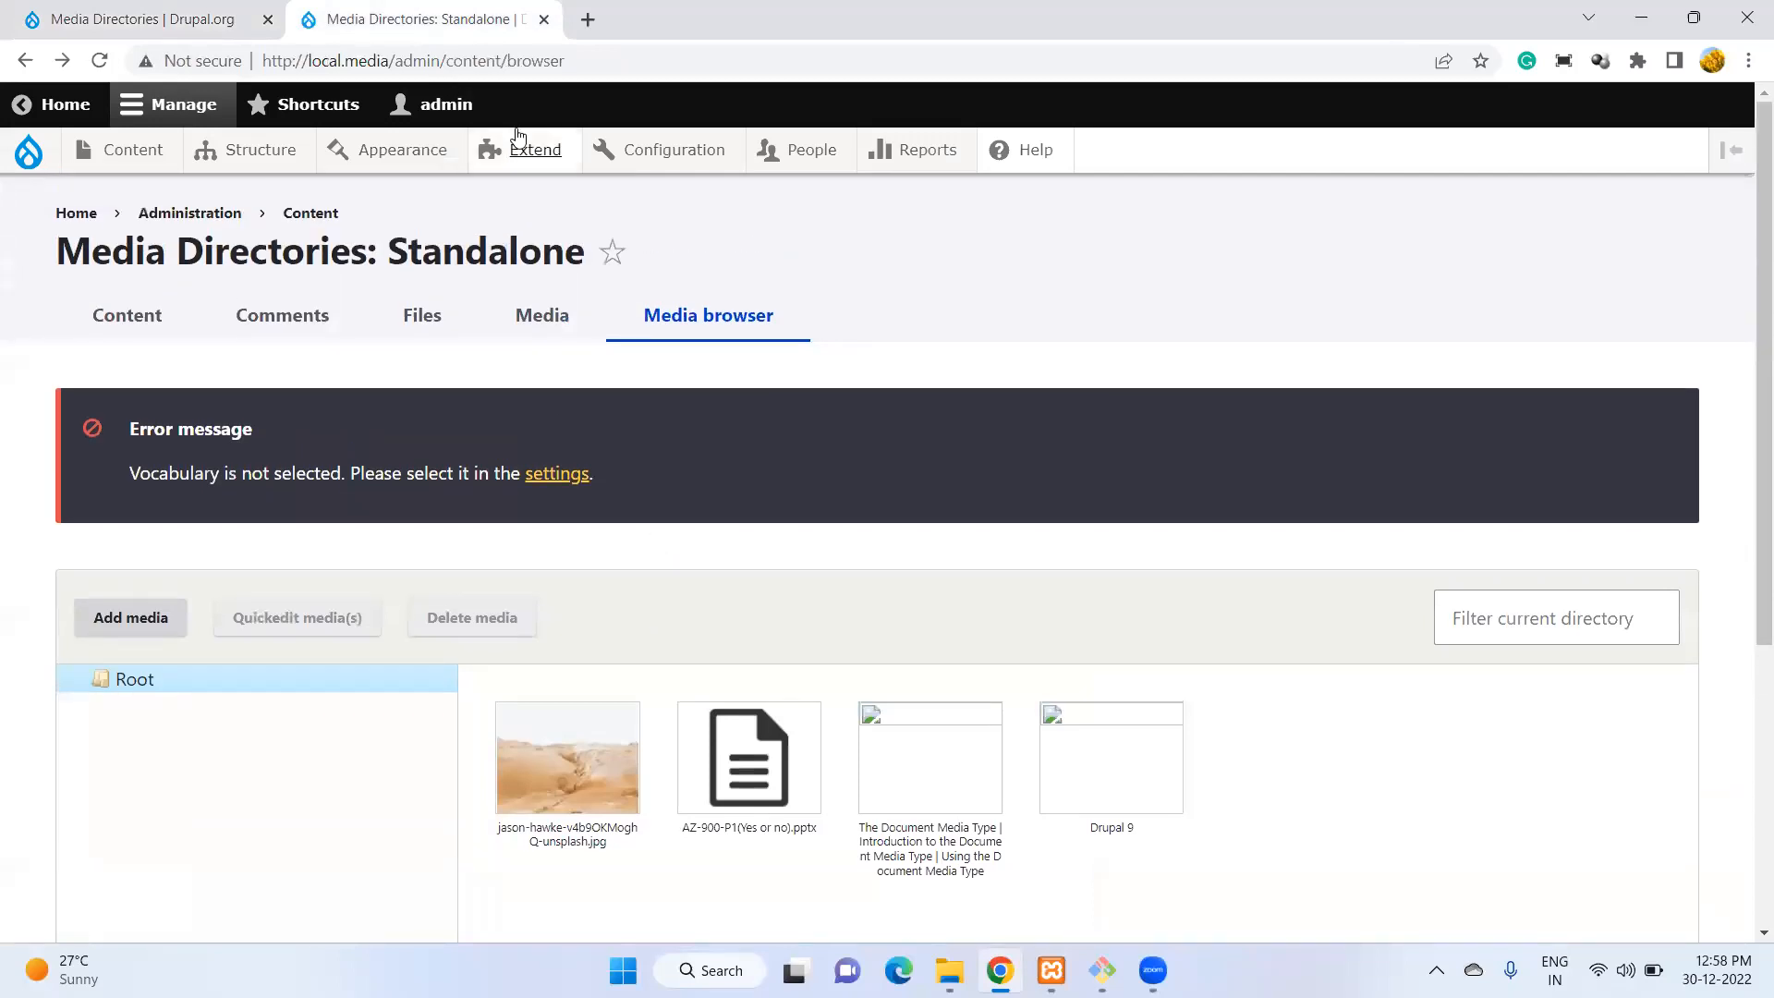
right_click(540, 170)
left_click(543, 172)
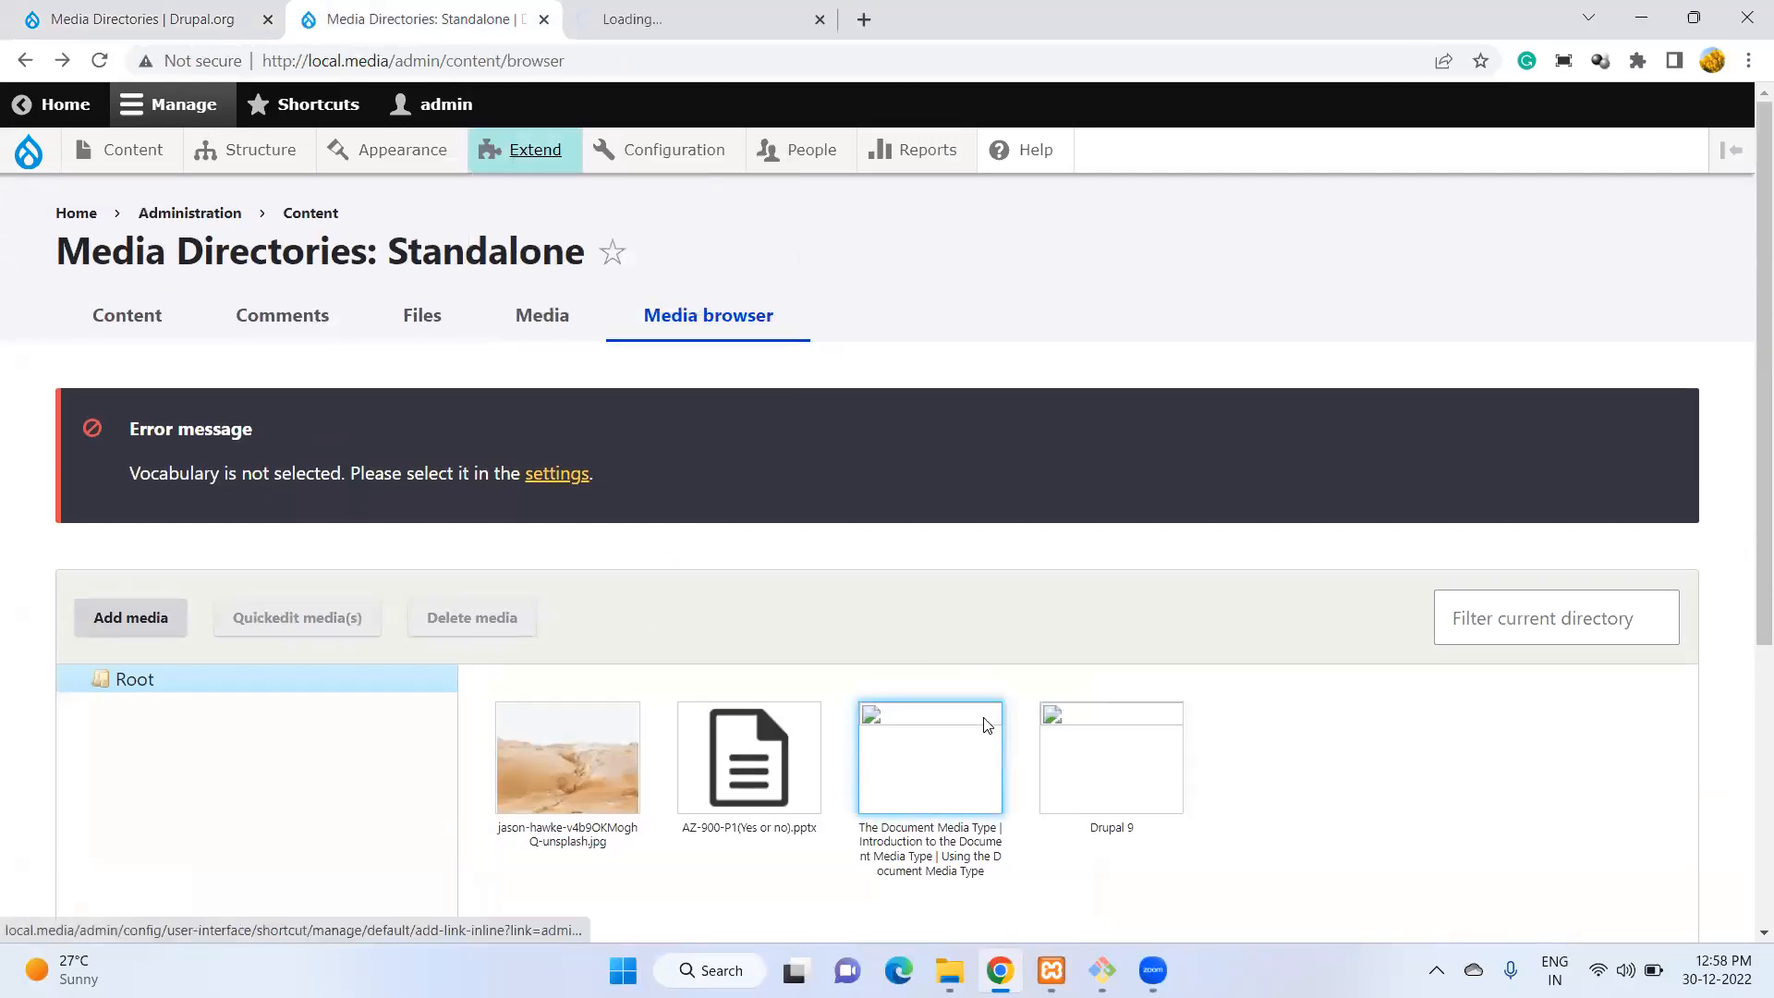
Switch to Git Bash and examine the embed, entity_embed, entity_browser and media_directories packages in the Composer output.
key("alt+Tab")
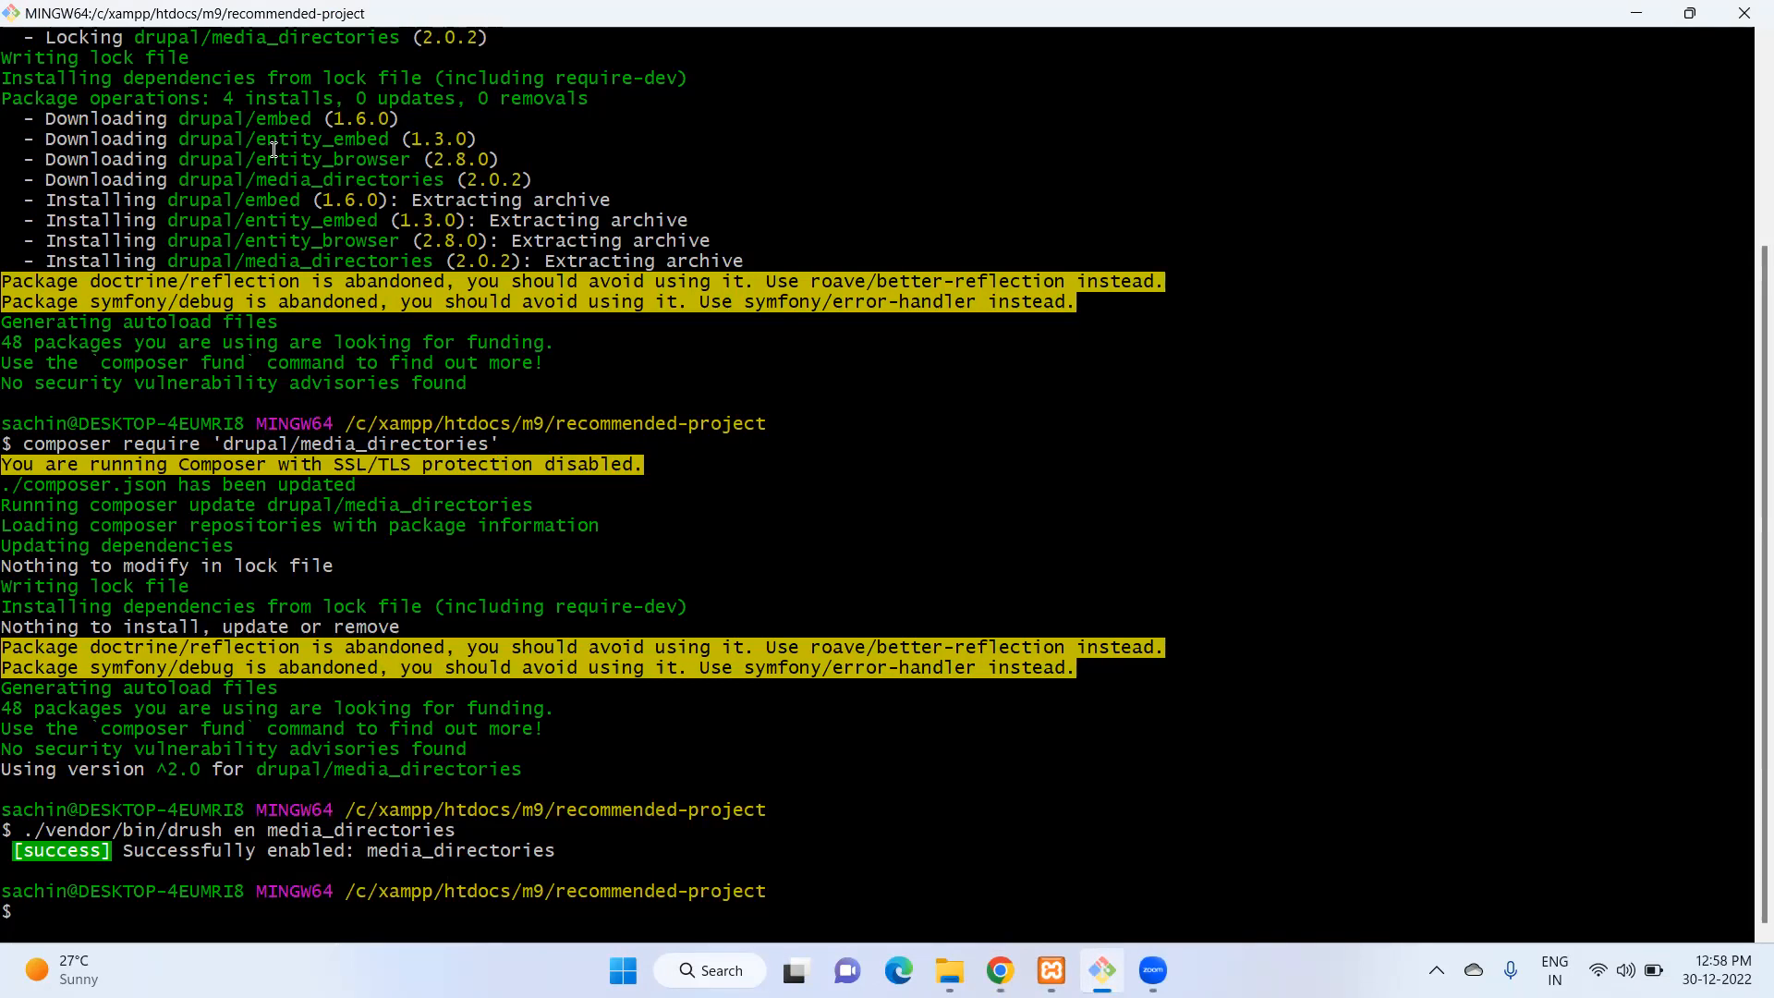
left_click_drag(258, 118, 309, 115)
left_click_drag(257, 138, 383, 132)
left_click_drag(256, 157, 407, 154)
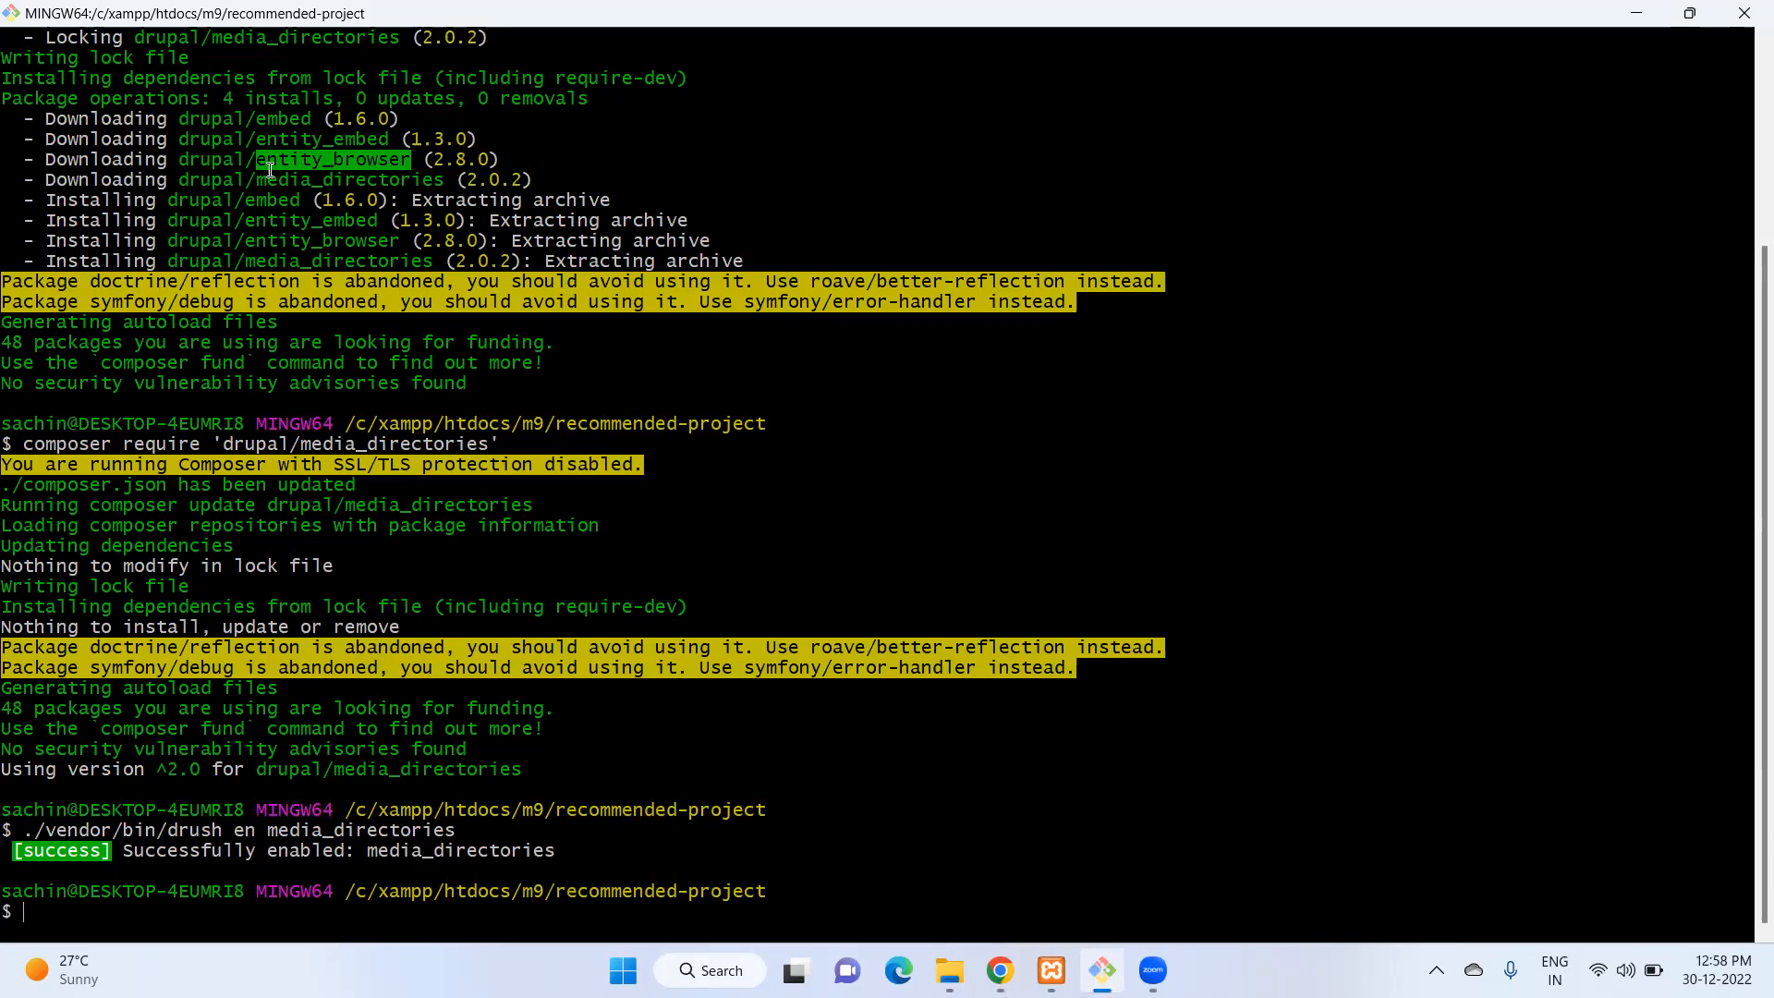
left_click_drag(259, 176, 441, 174)
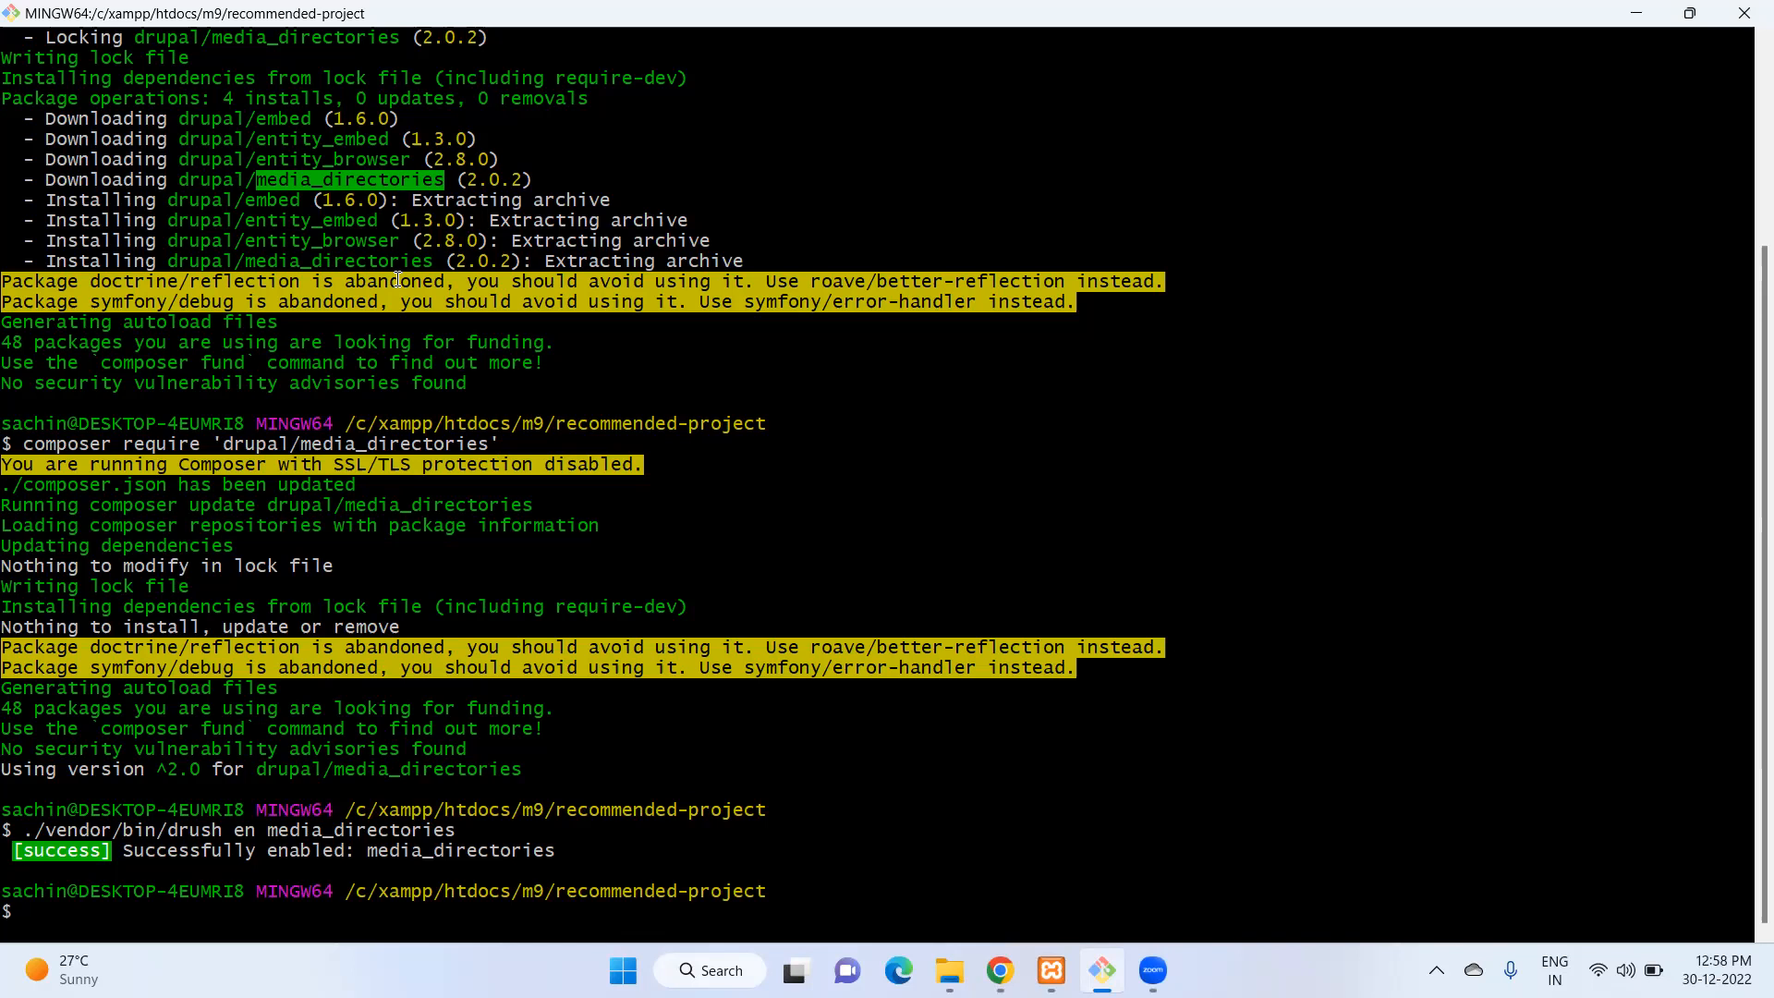
scroll(454, 515, "up", 3)
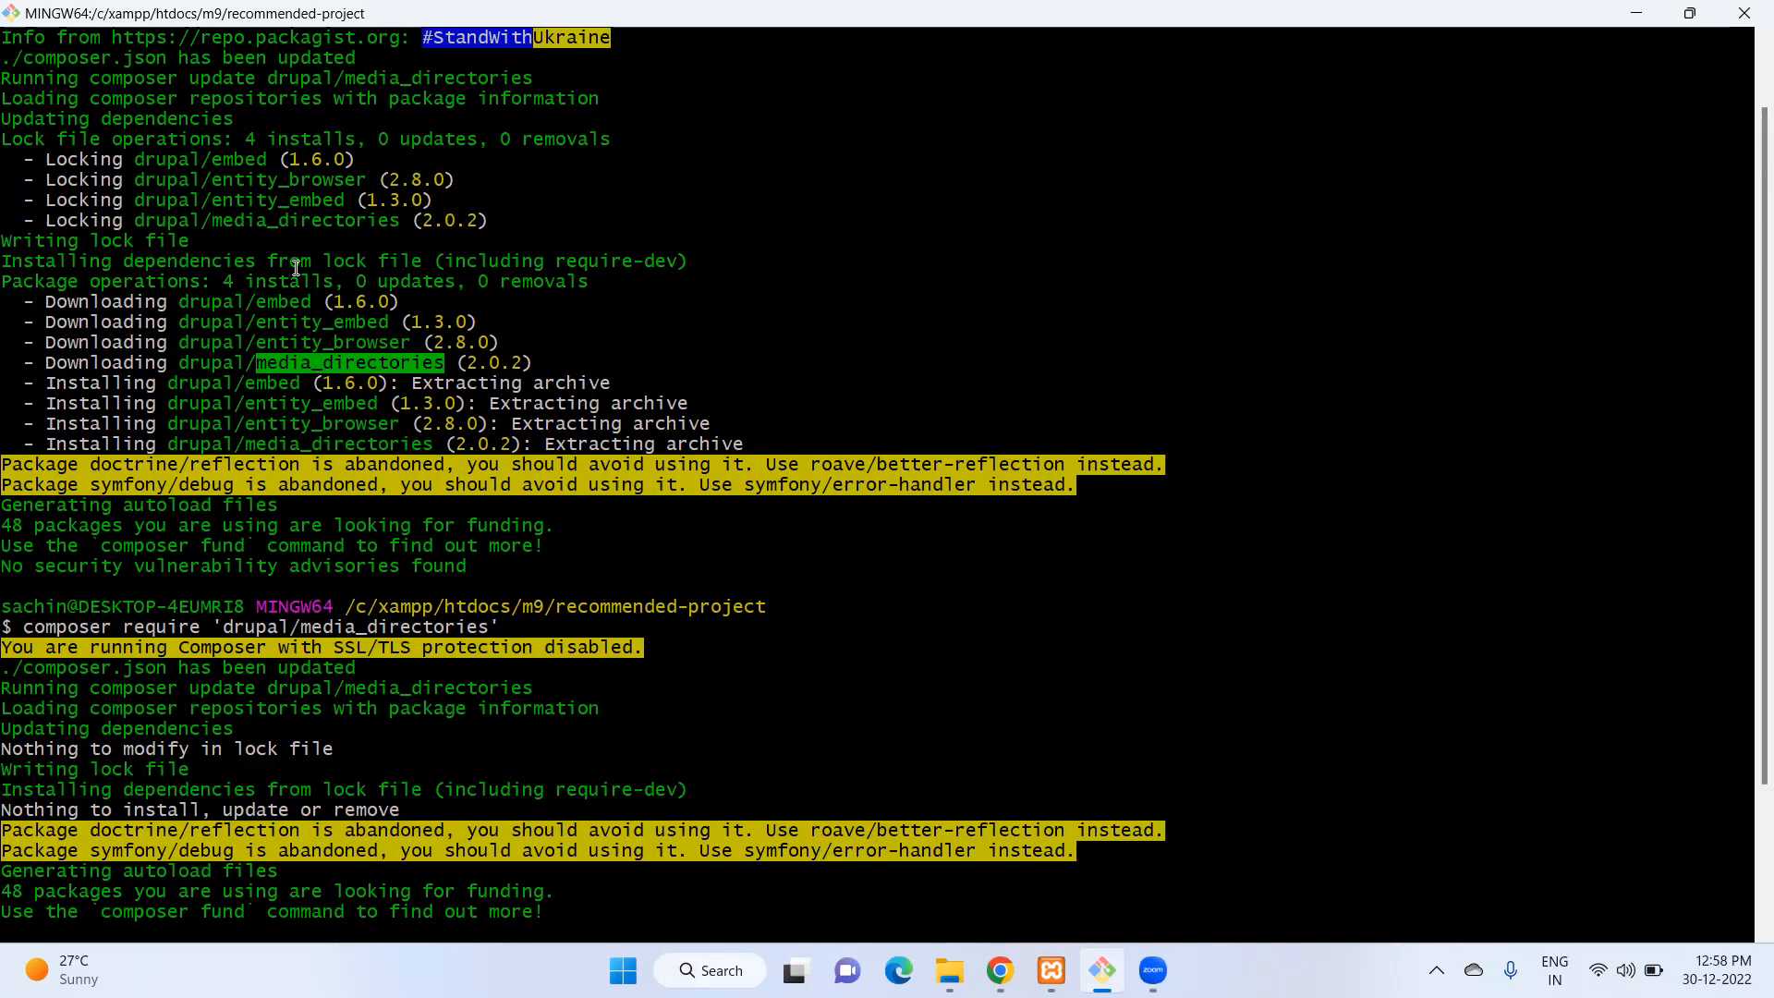
scroll(297, 268, "up", 1)
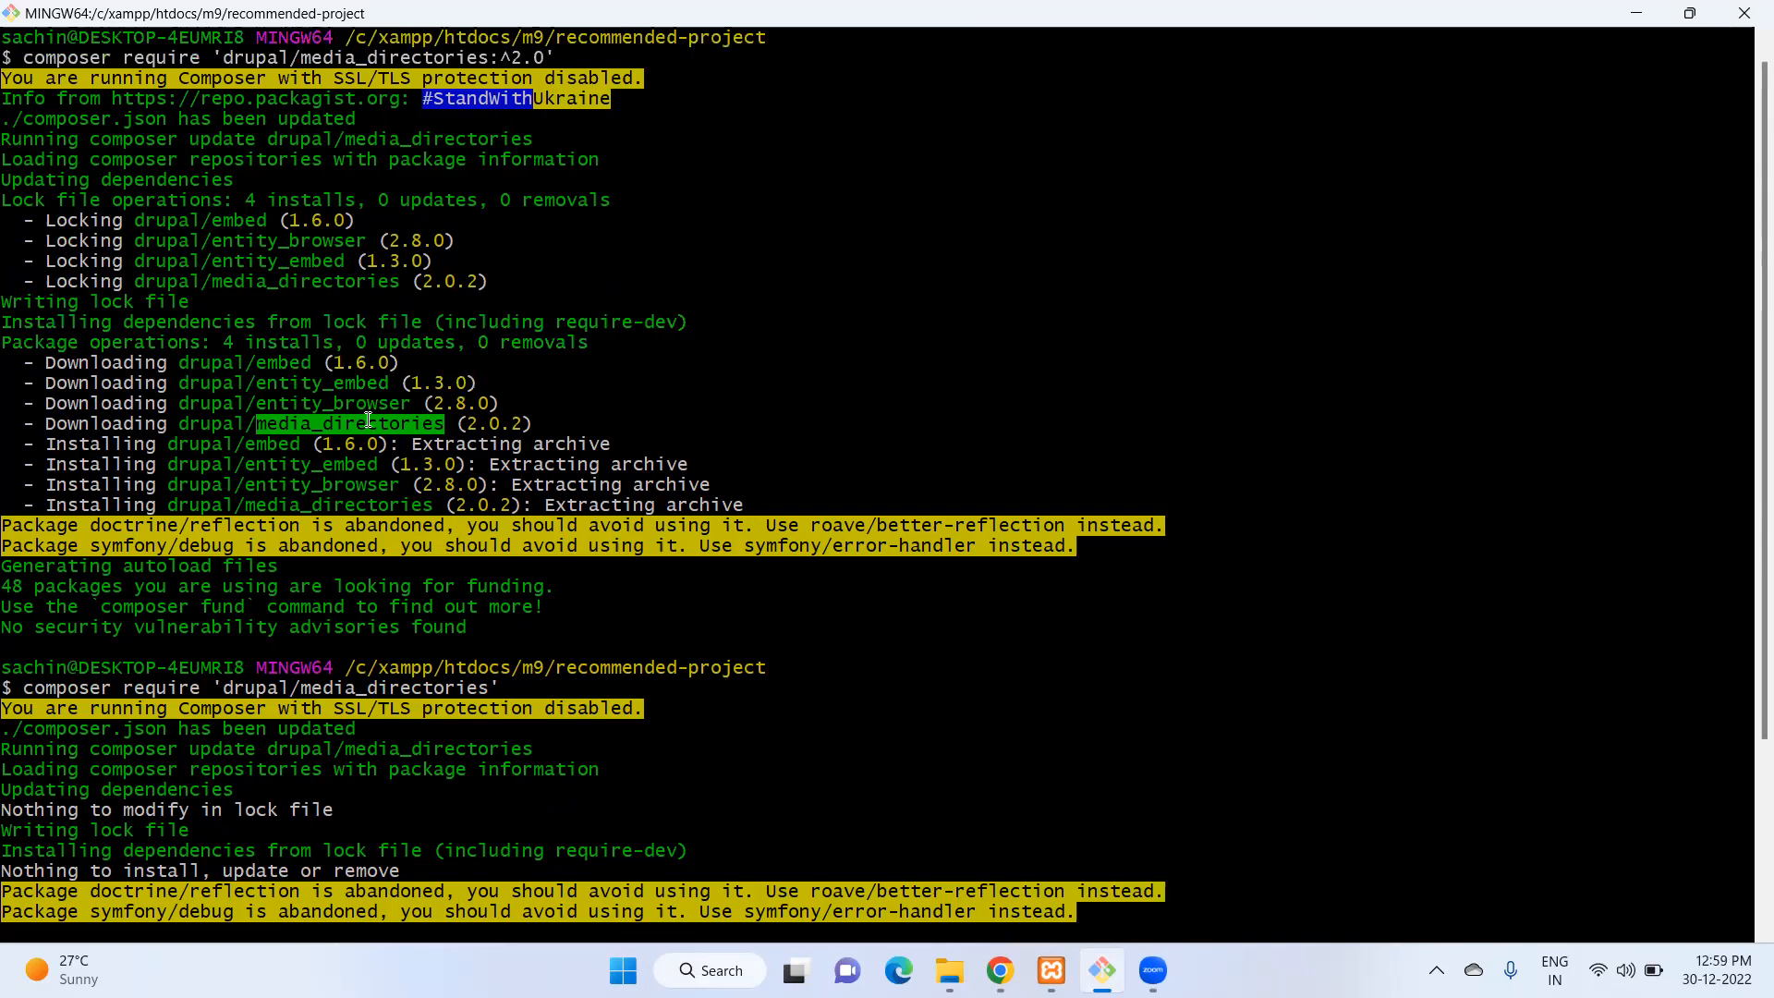
scroll(361, 416, "down", 3)
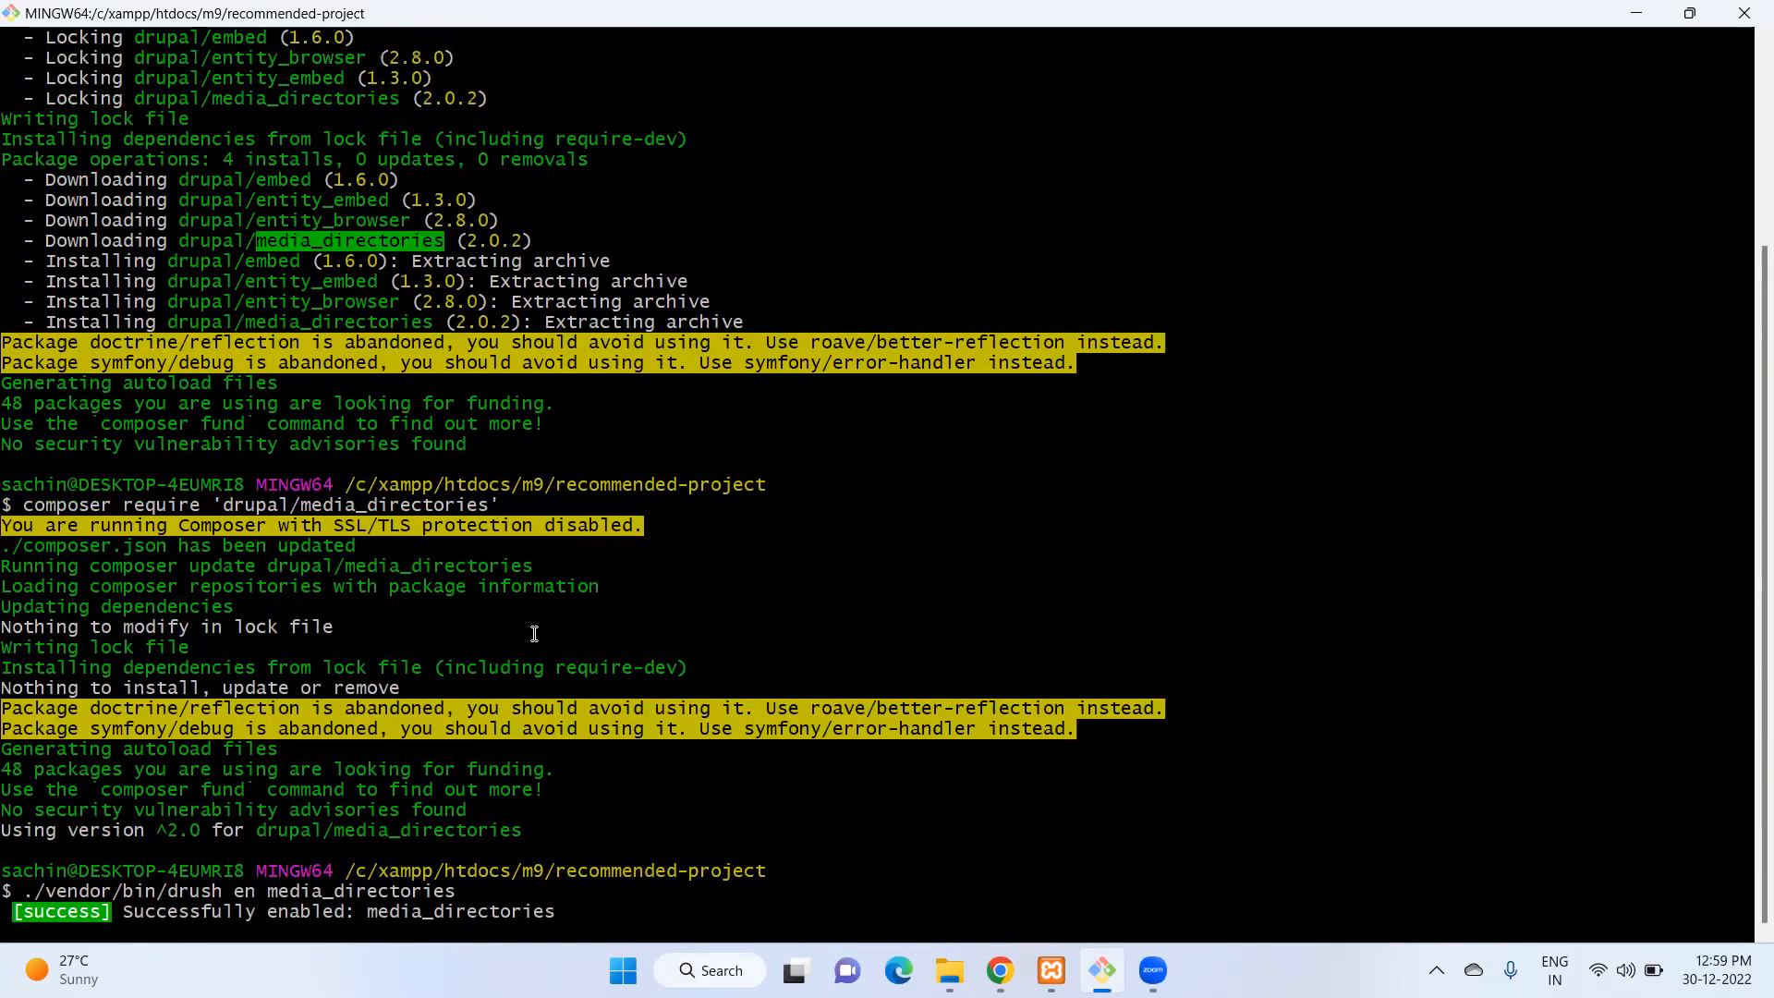
scroll(536, 628, "up", 3)
Switch to Chrome and find the Embed and Entity Embed modules in the Extend list's Filters group.
left_click(1000, 970)
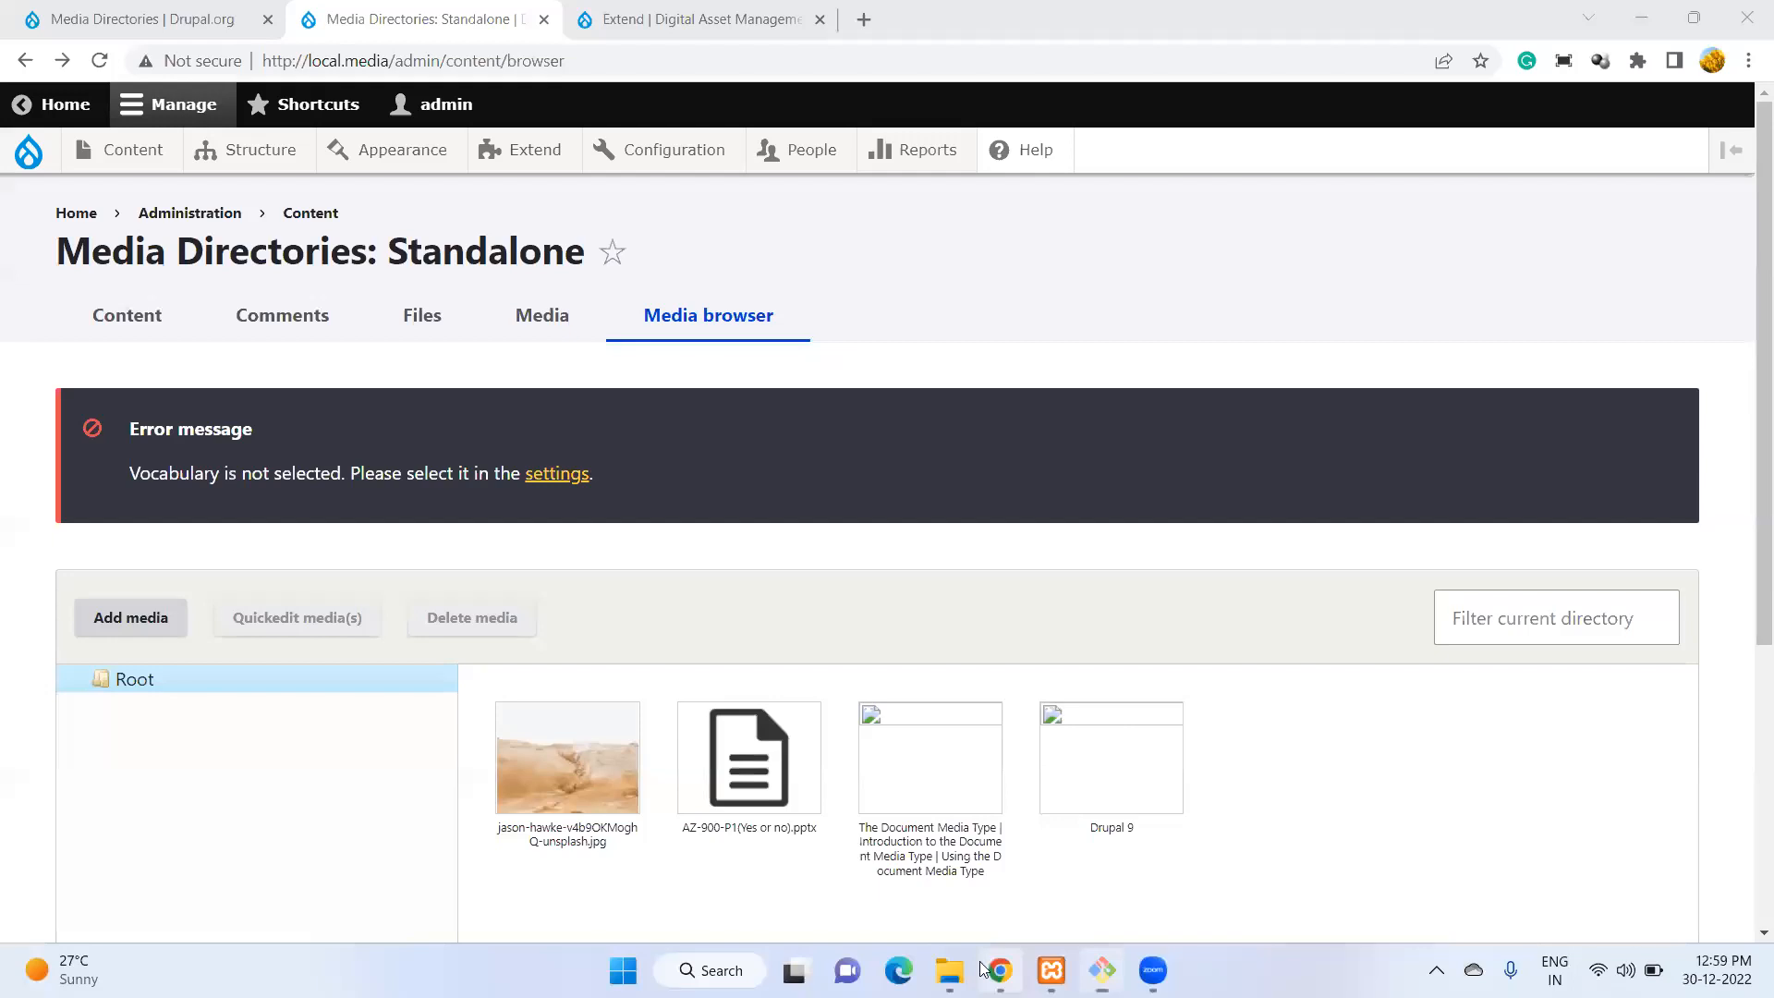
left_click(702, 18)
scroll(459, 682, "down", 10)
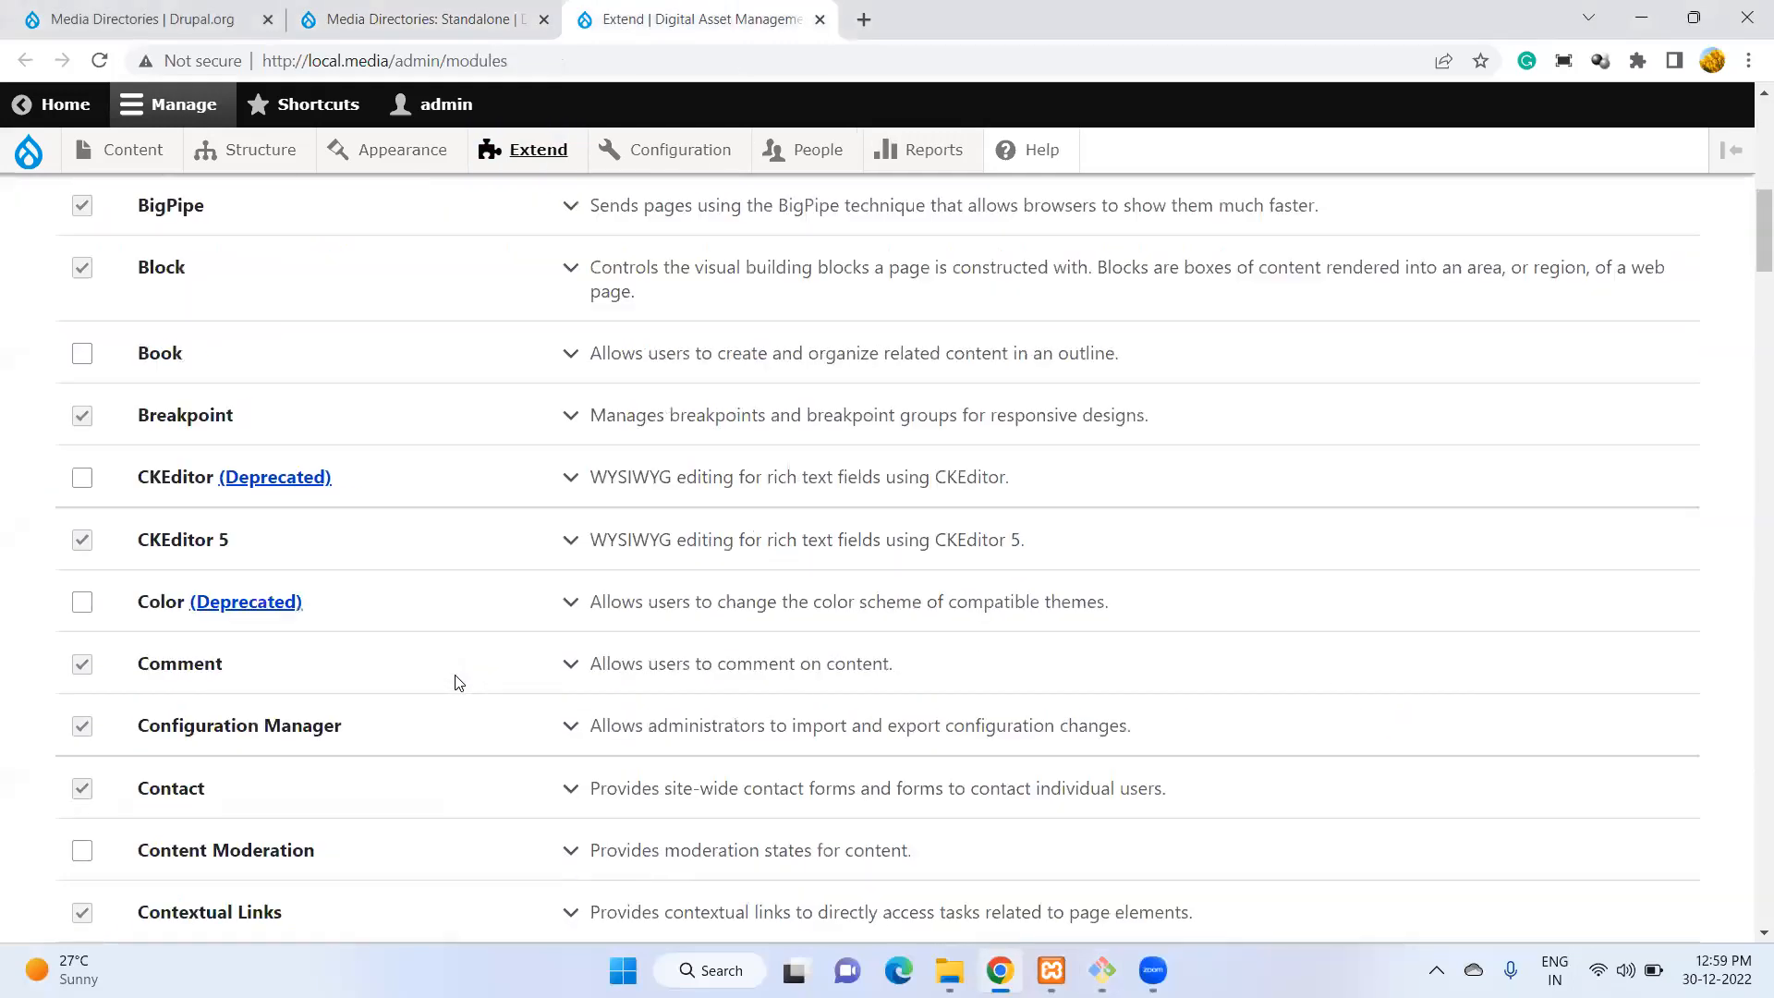
scroll(459, 682, "down", 20)
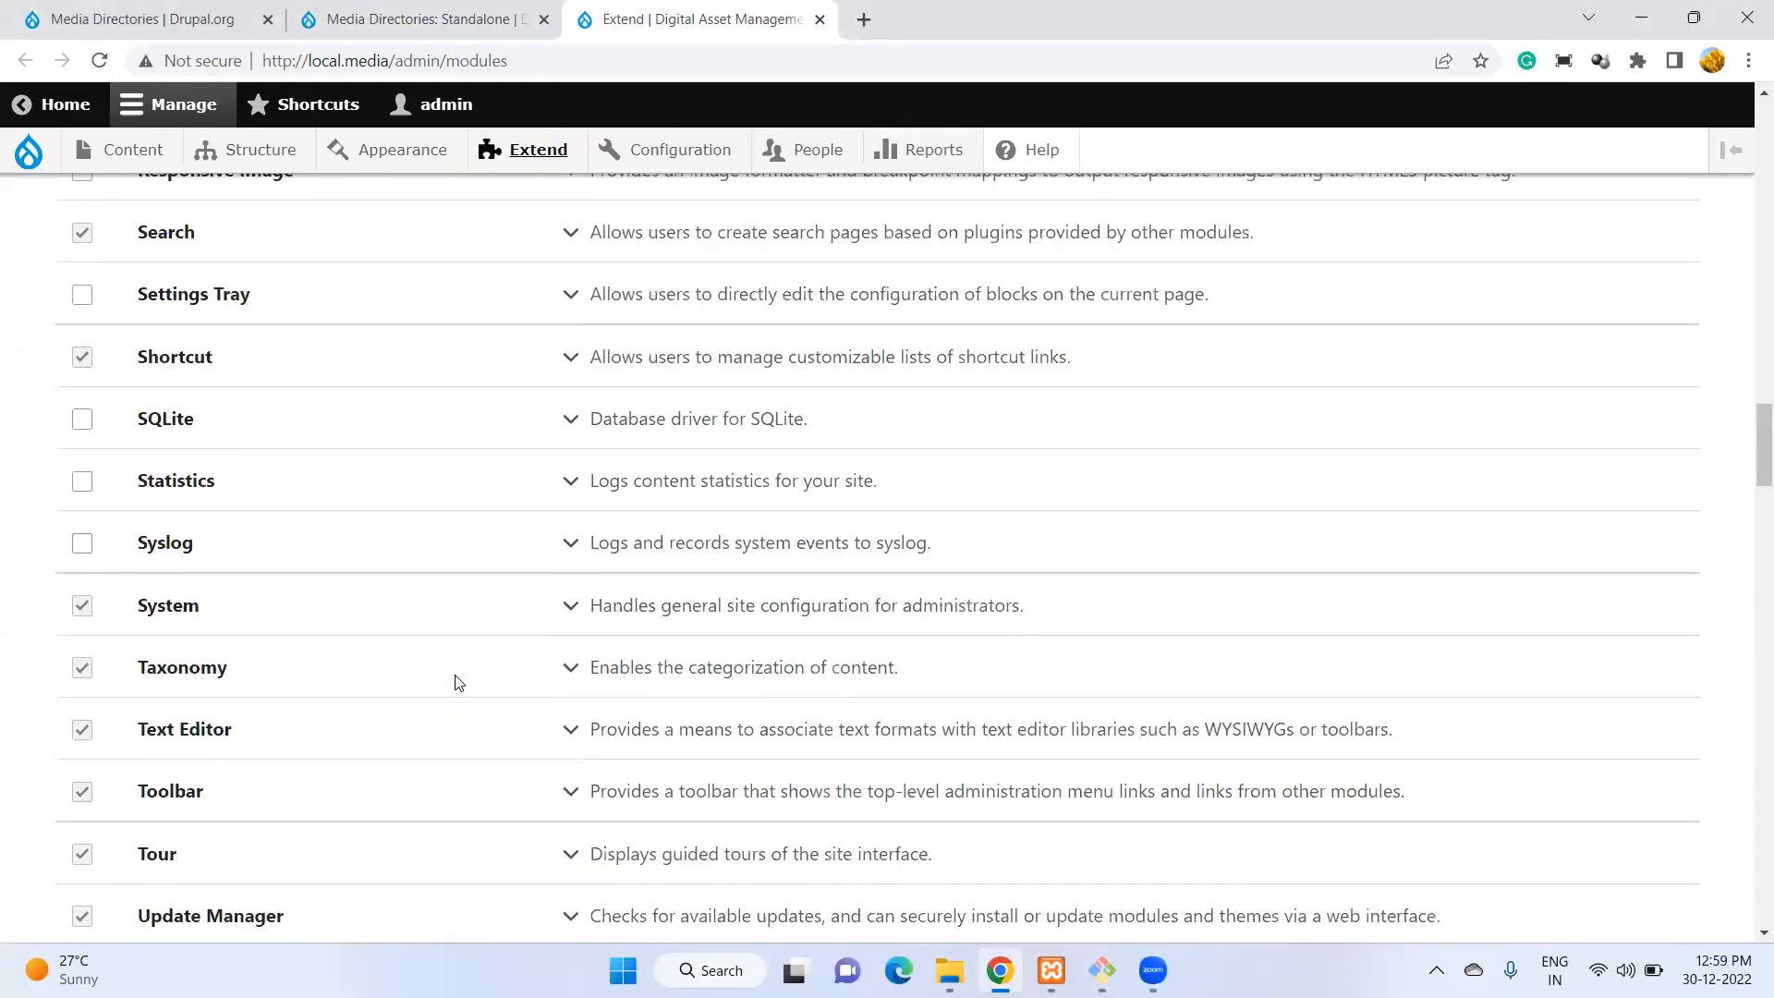
scroll(458, 682, "down", 15)
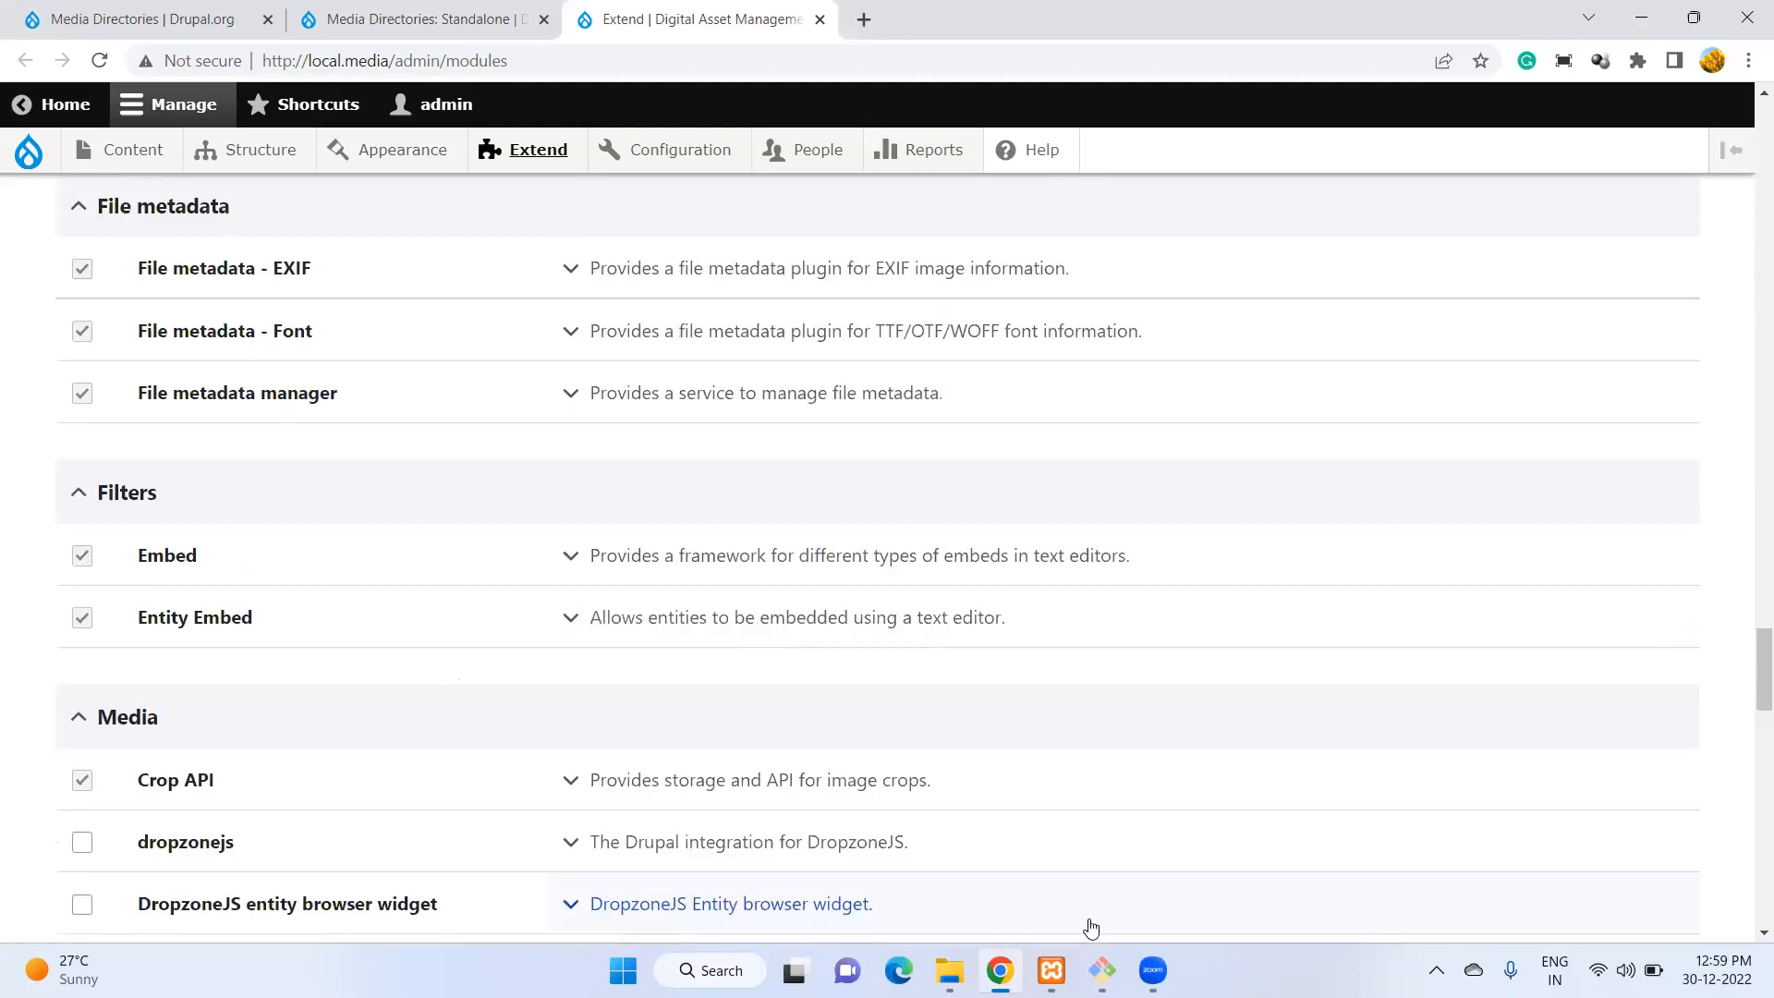
Recheck the package names in Git Bash and look for Entity Browser in the Extend list's Media group in Chrome.
left_click(1101, 970)
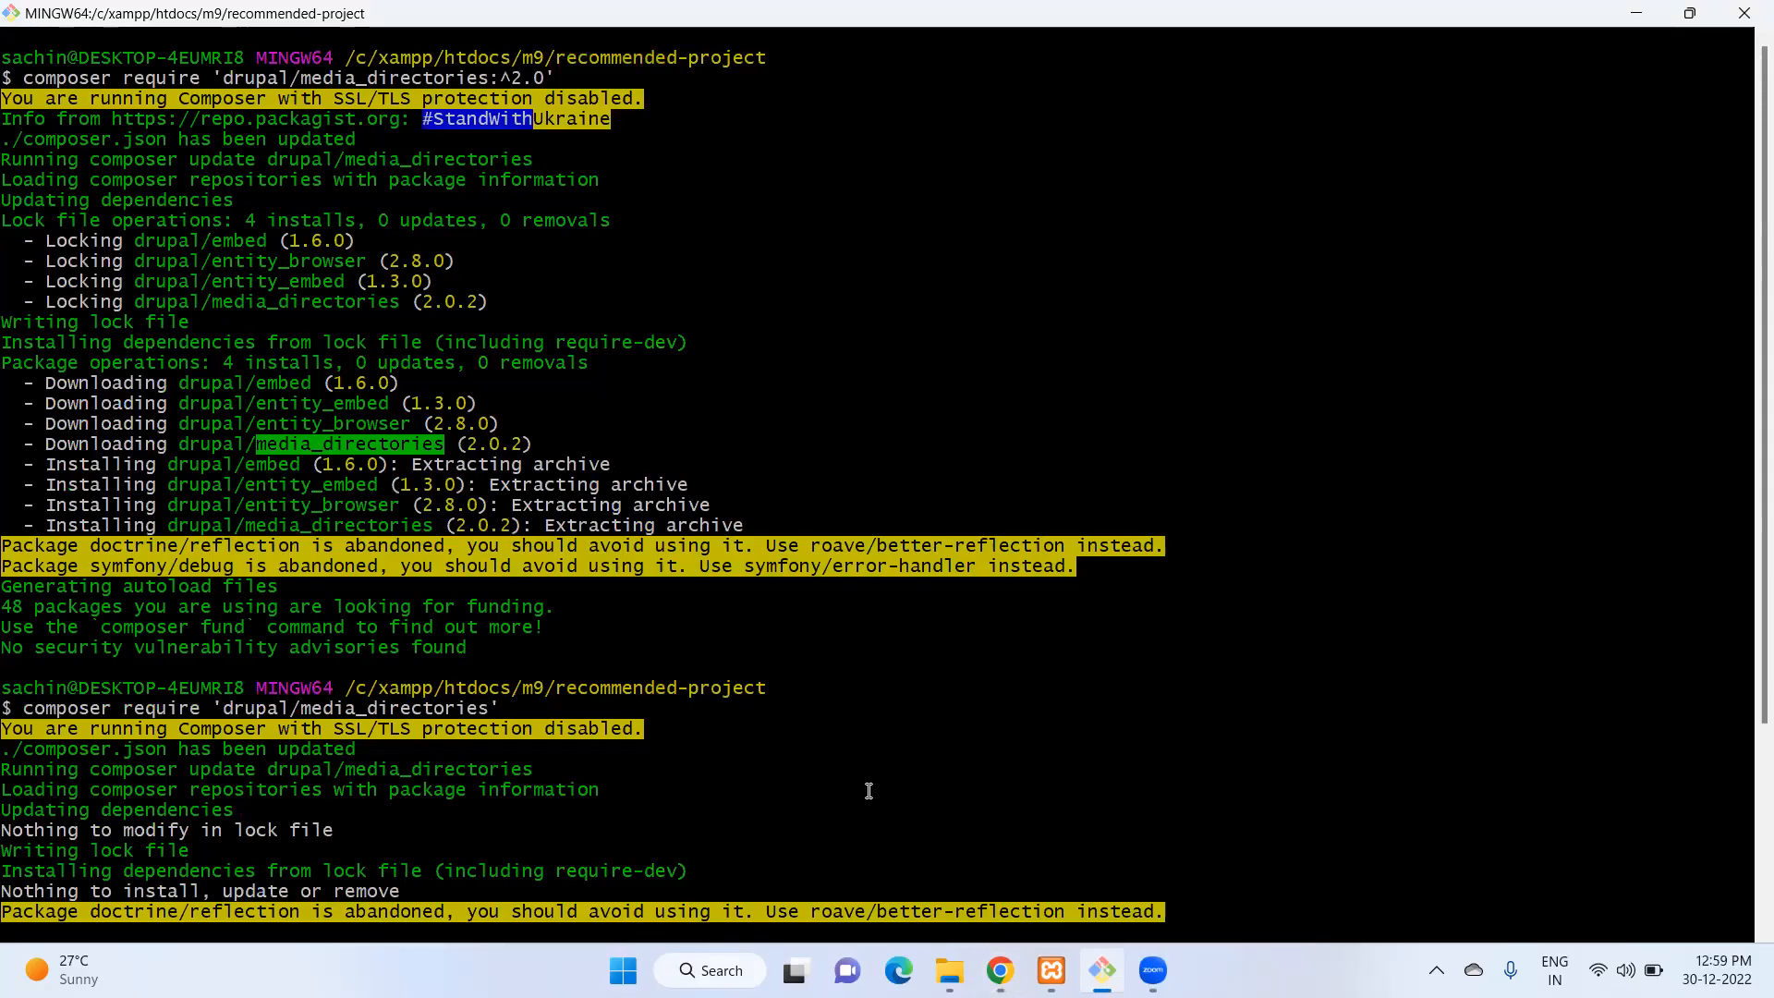
left_click(1000, 970)
scroll(602, 638, "down", 1)
scroll(602, 638, "down", 10)
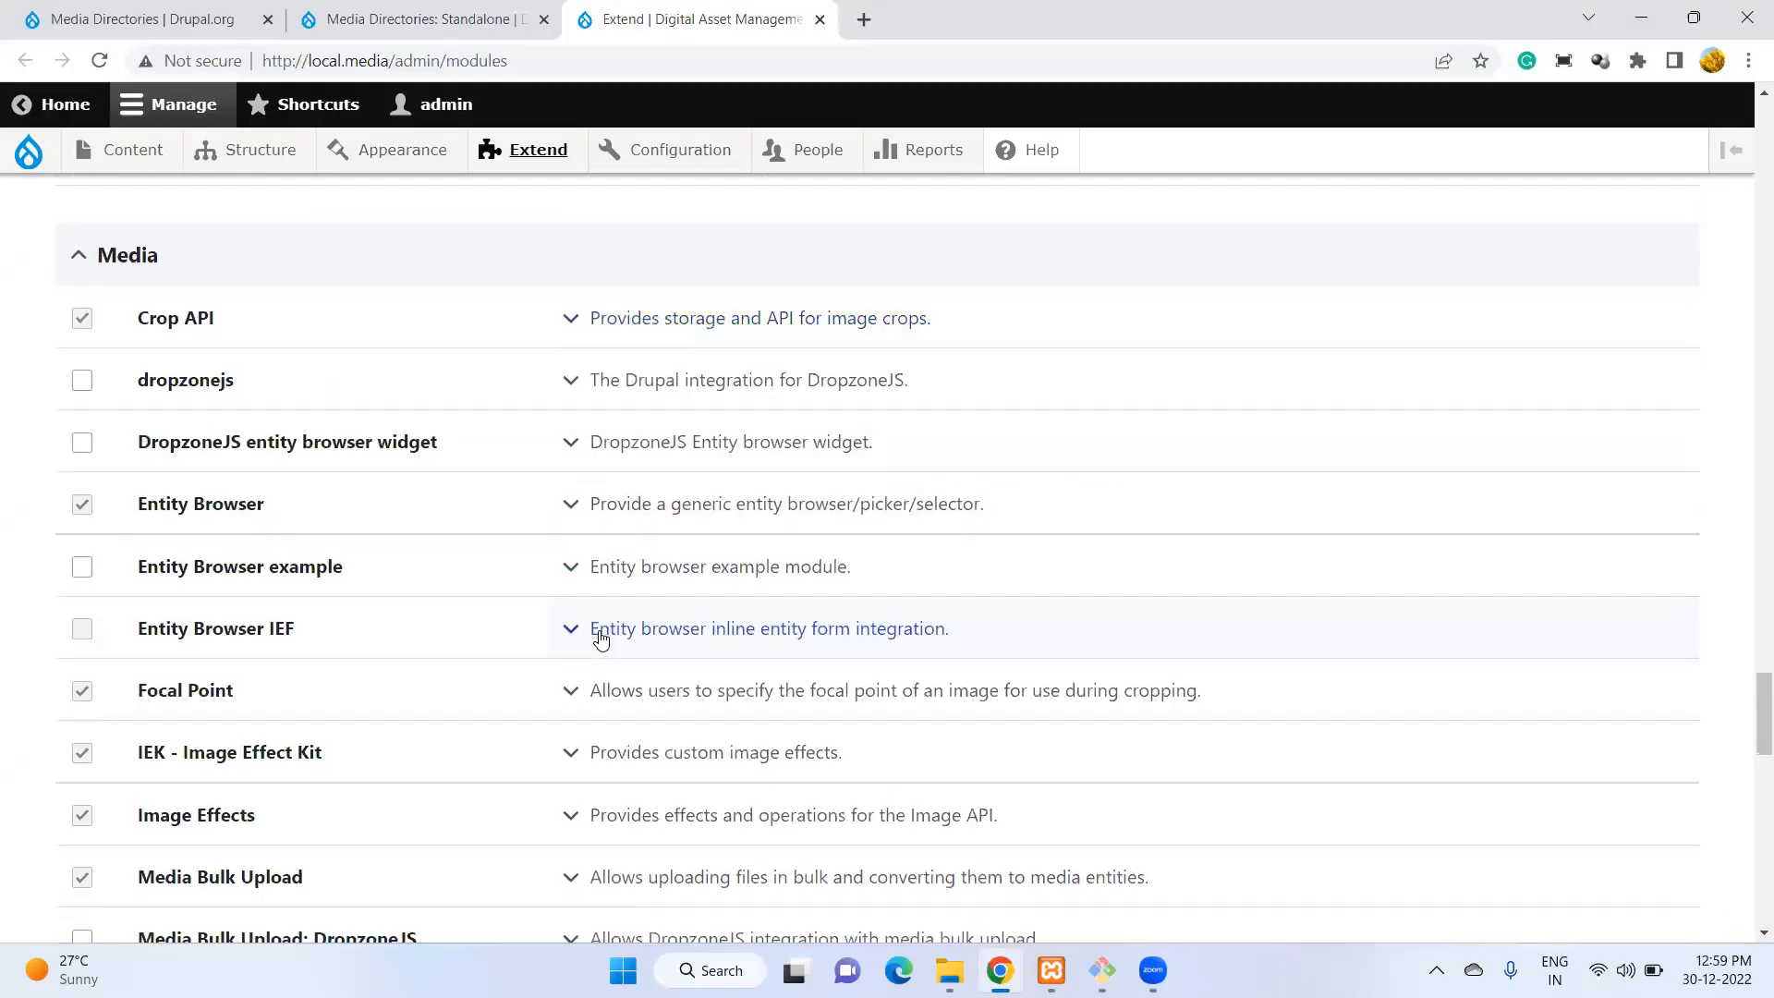
scroll(221, 688, "up", 3)
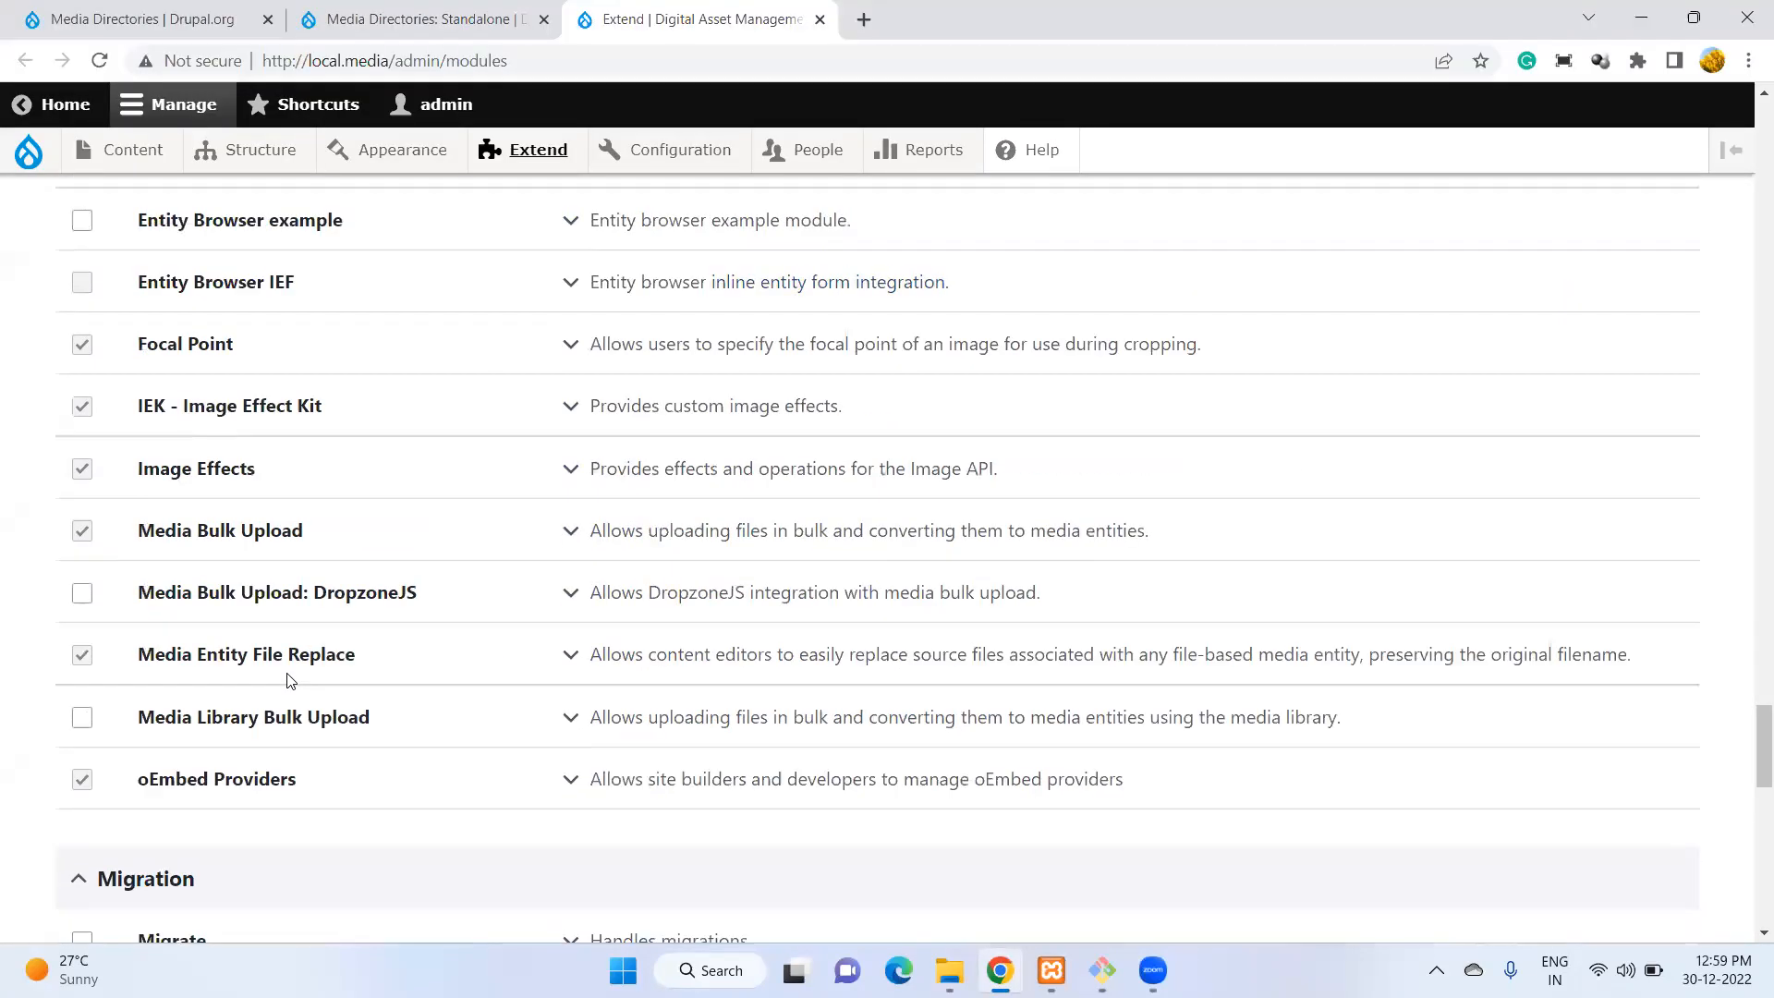
scroll(285, 679, "up", 2)
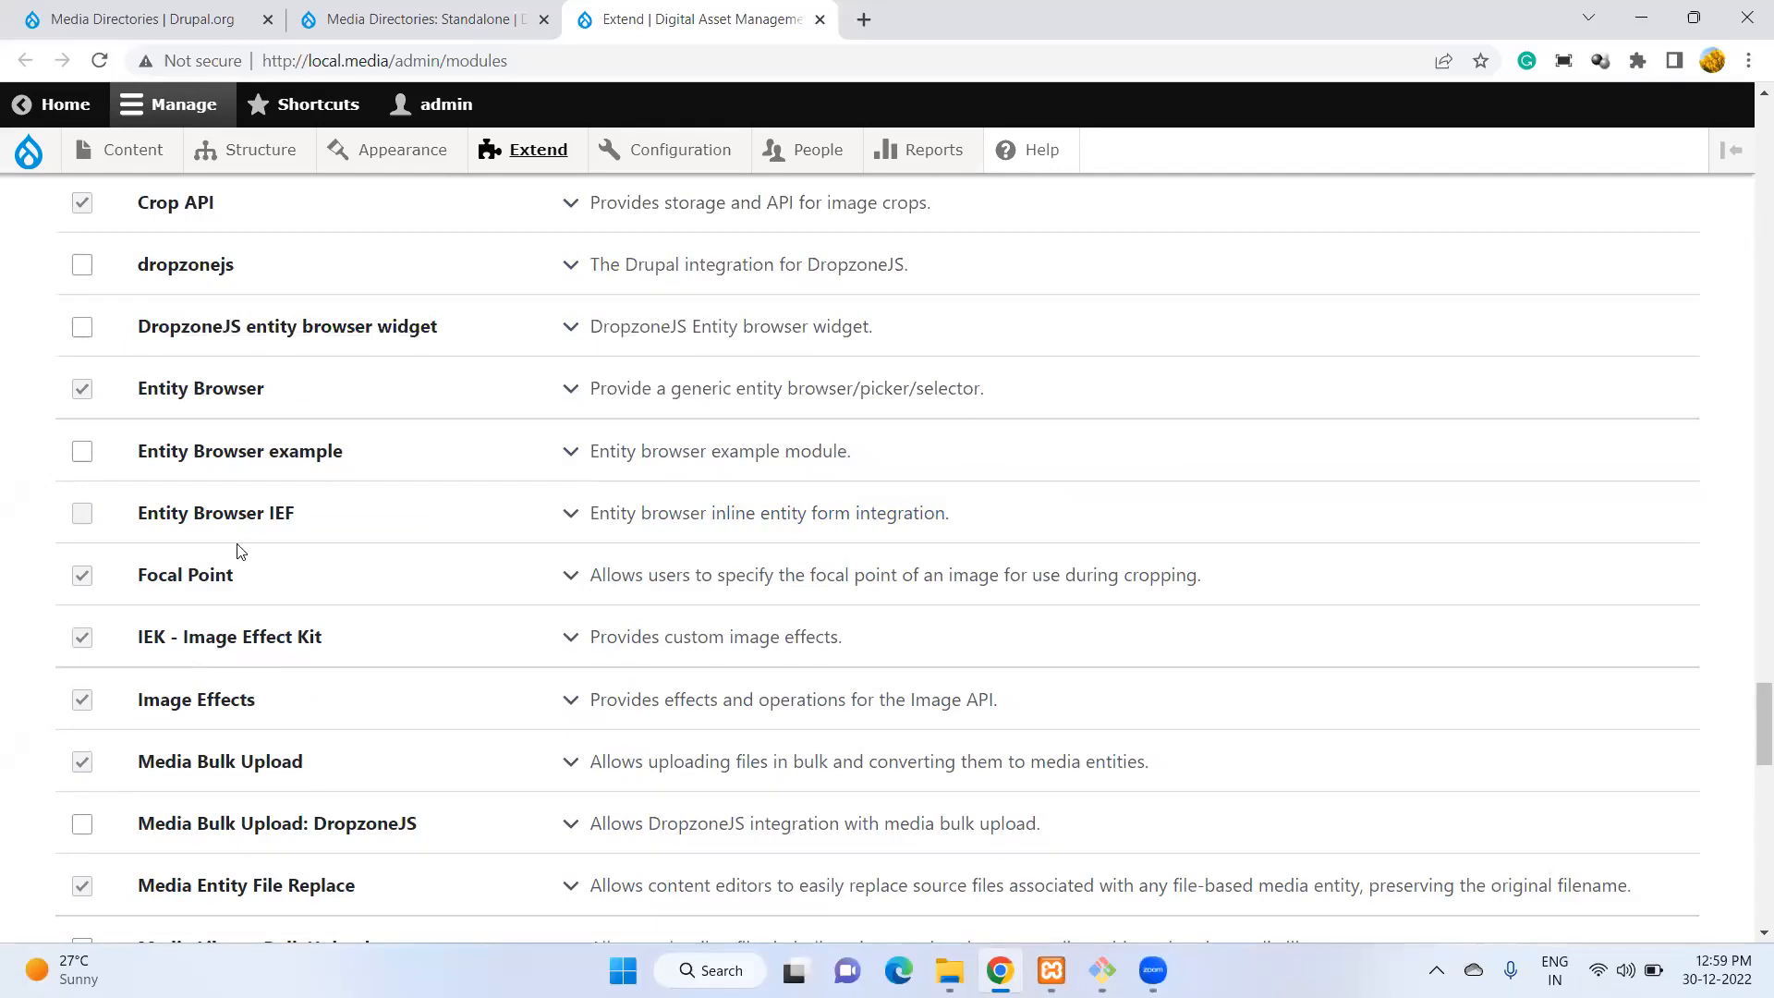
scroll(246, 566, "up", 1)
Locate the Media Directories modules in the Other group and compare them with the Composer output in Git Bash.
scroll(383, 576, "down", 10)
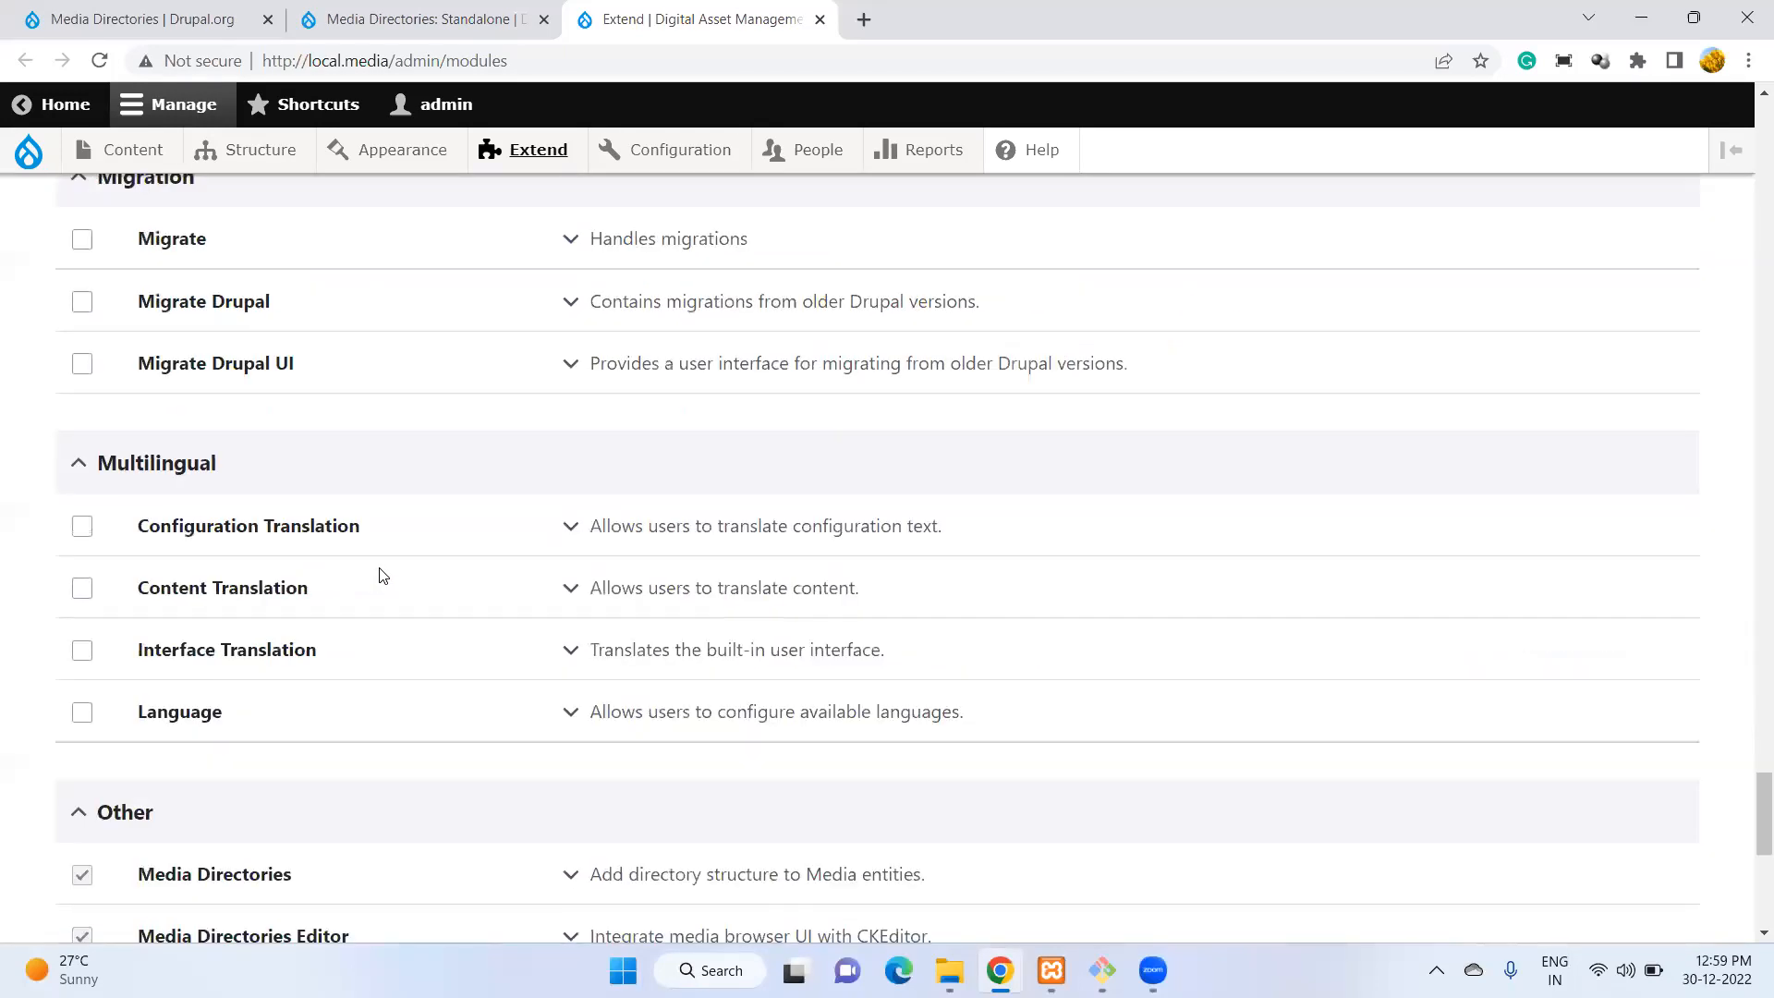
scroll(384, 575, "down", 6)
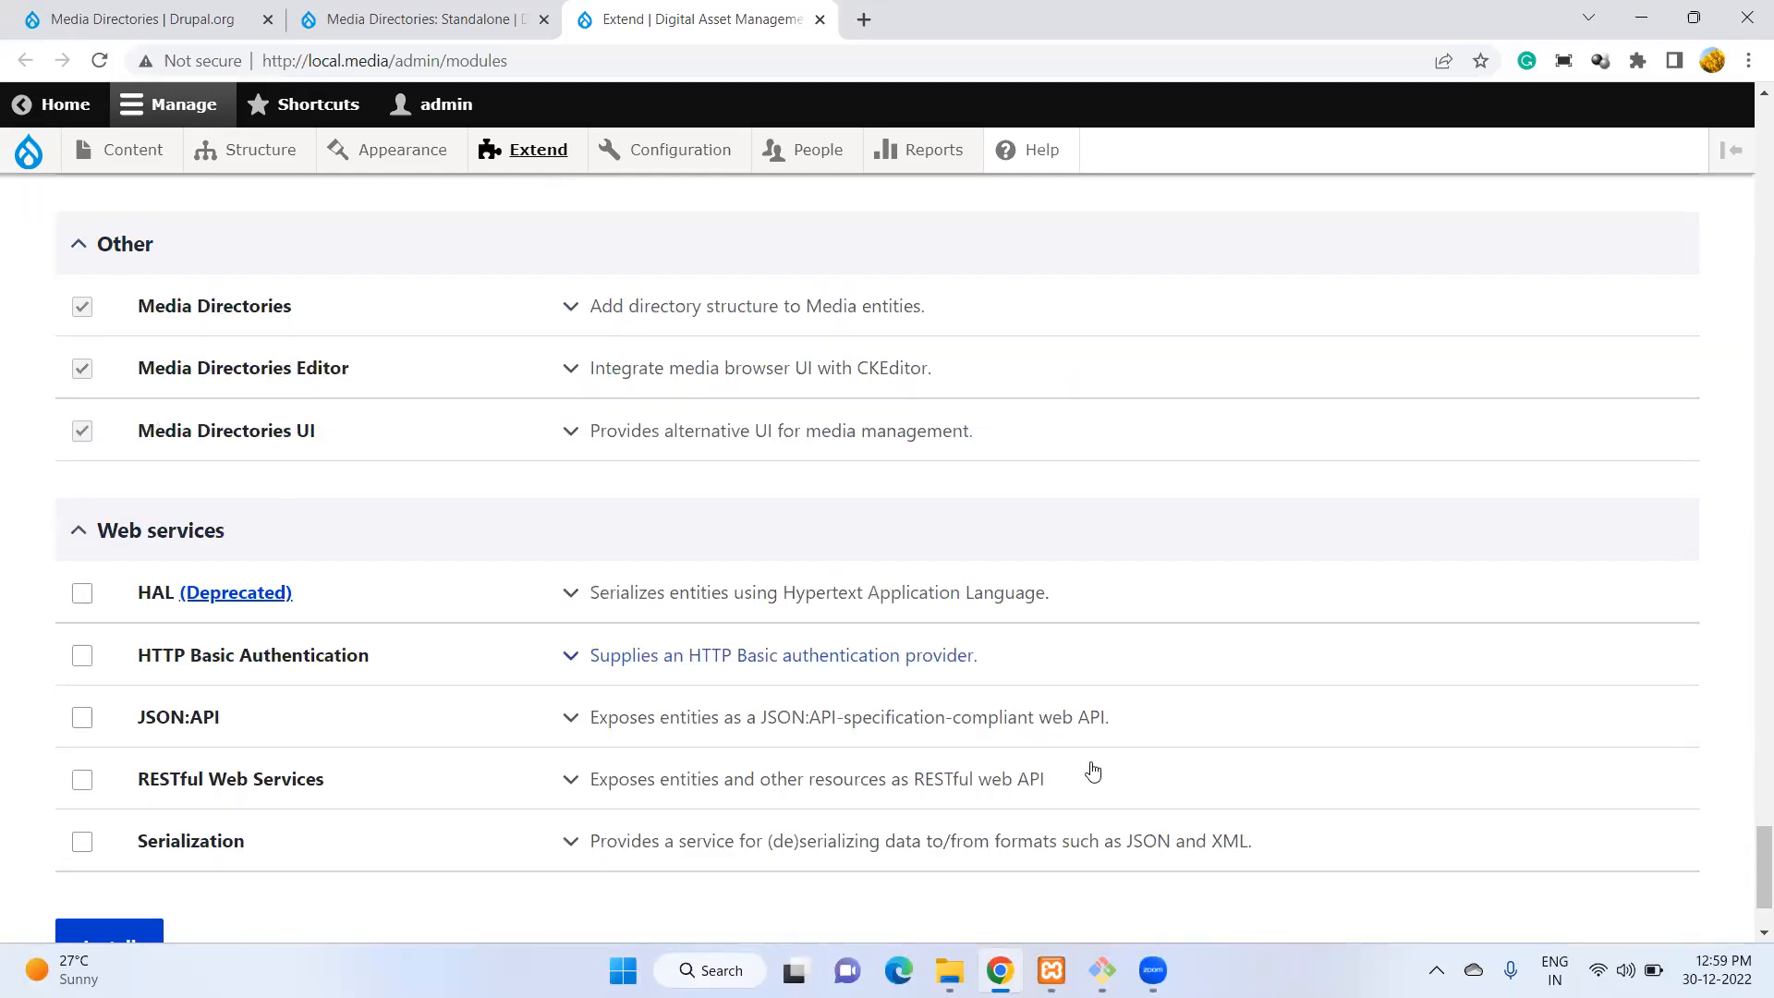
left_click(1105, 977)
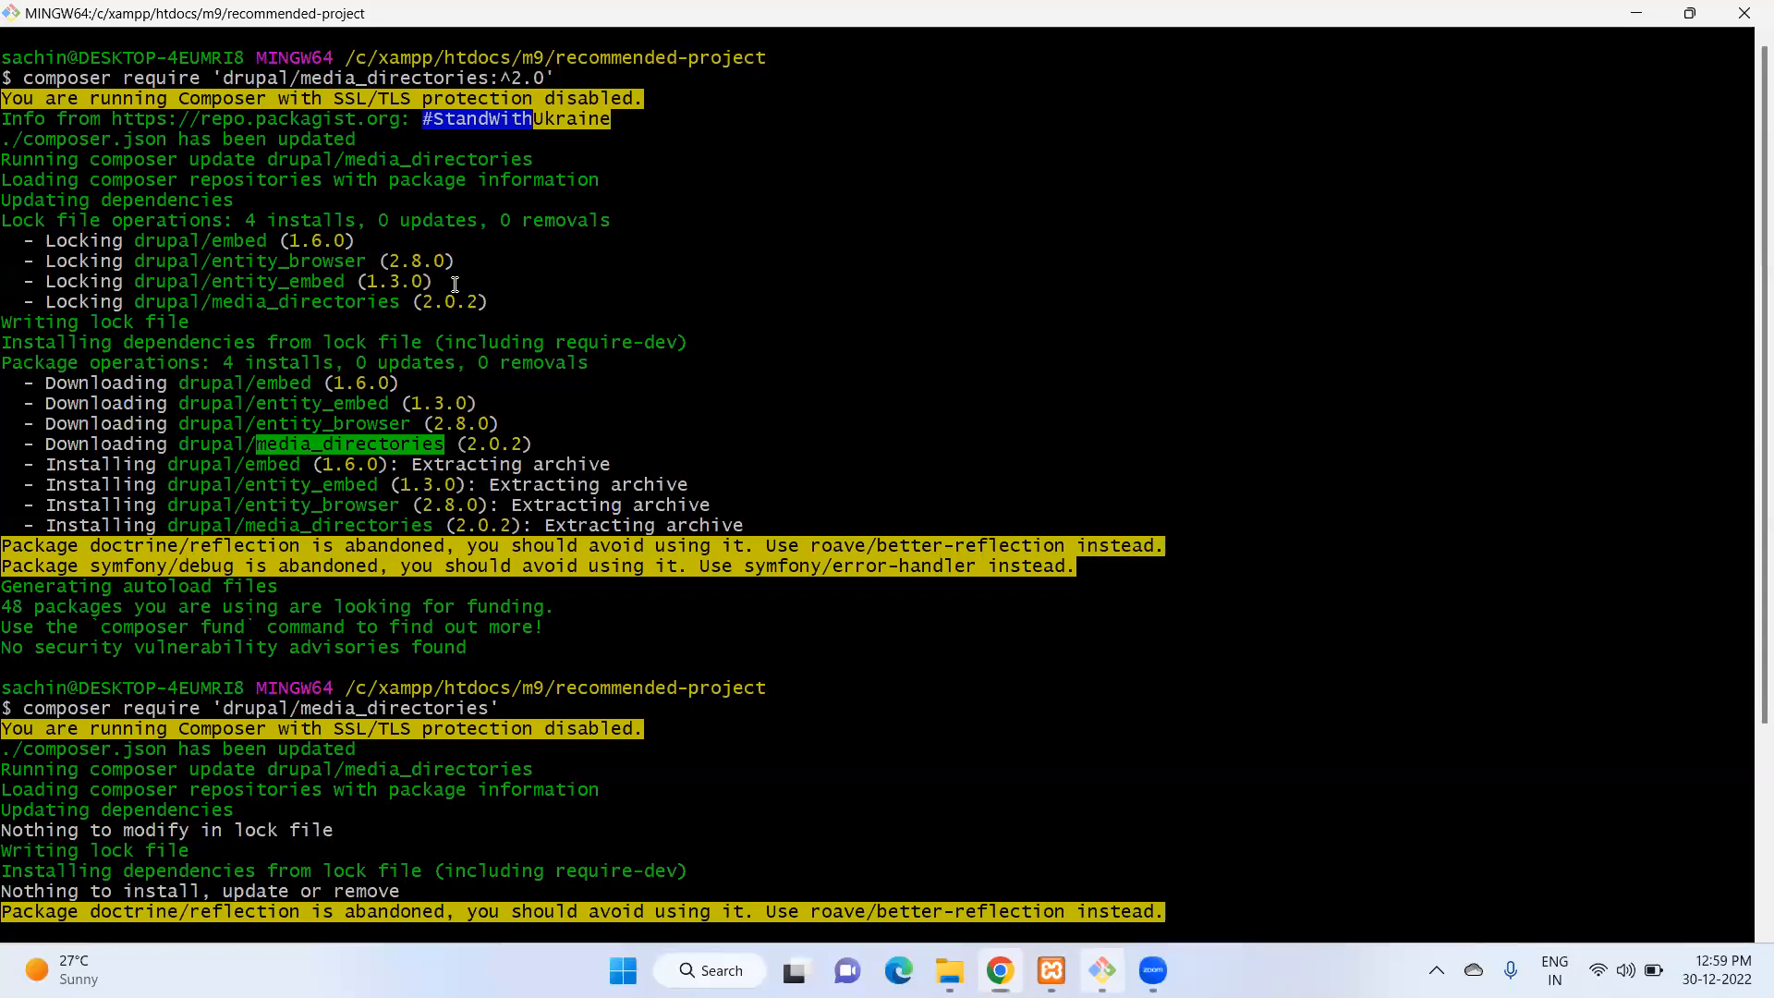
left_click(1102, 972)
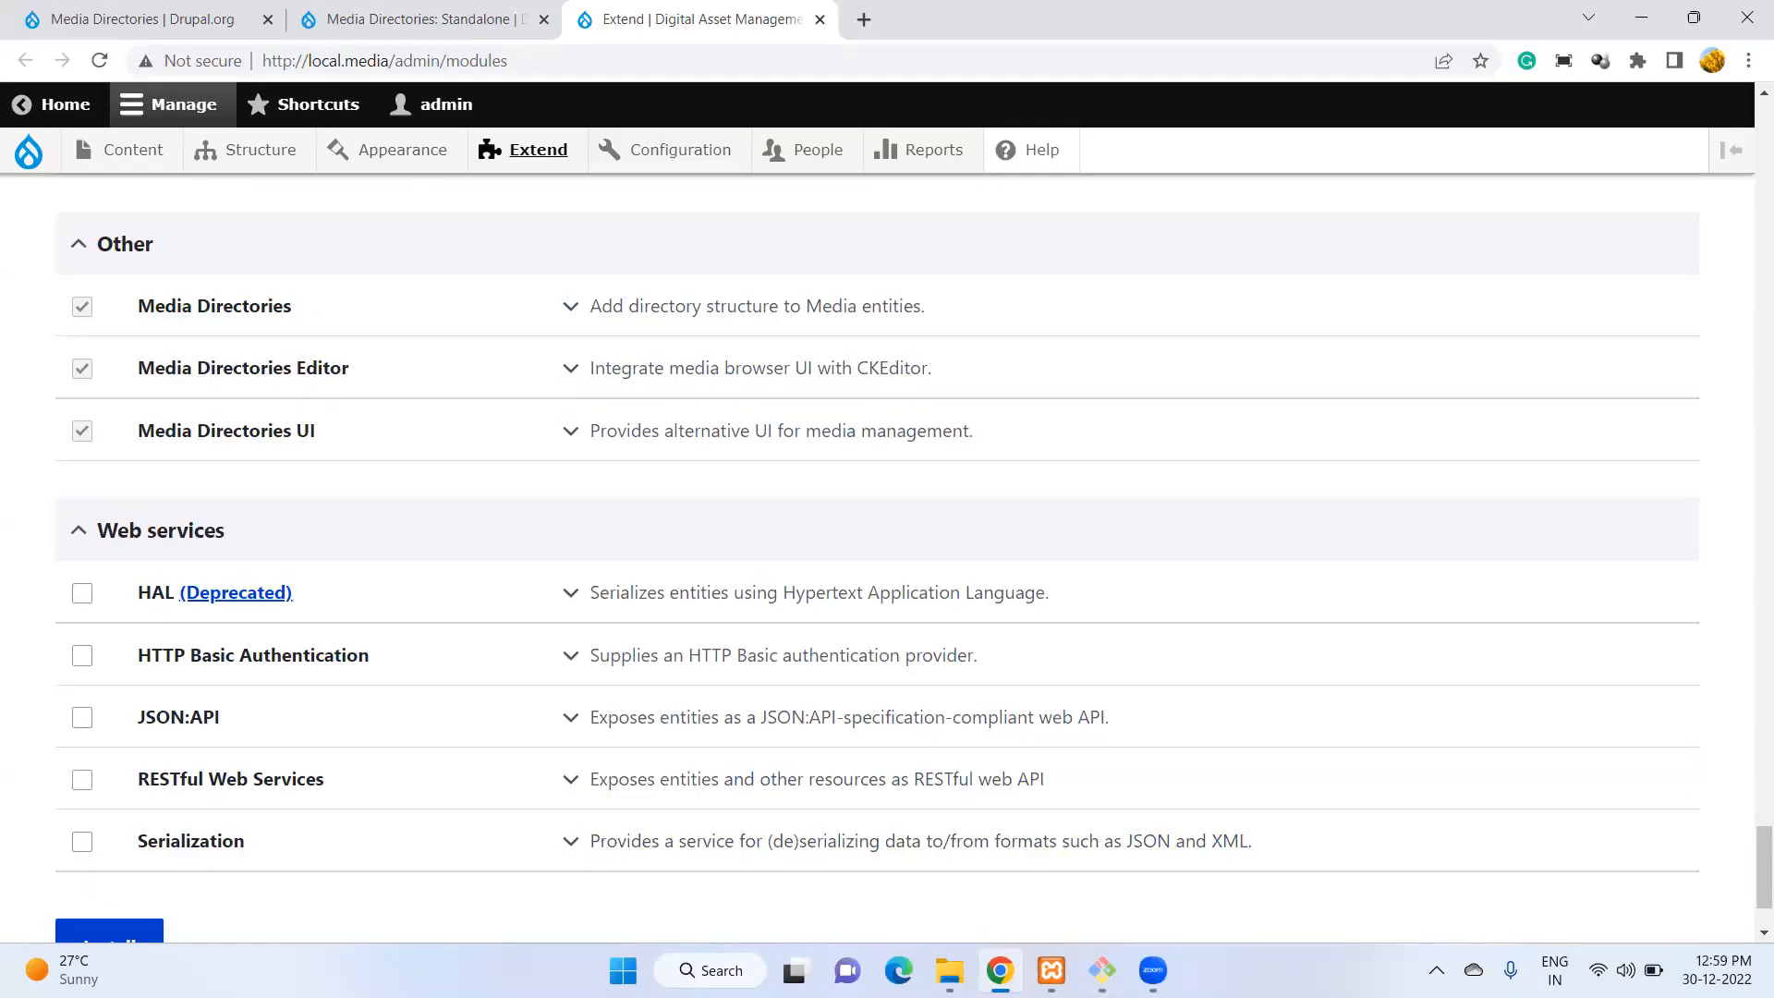
left_click(1103, 972)
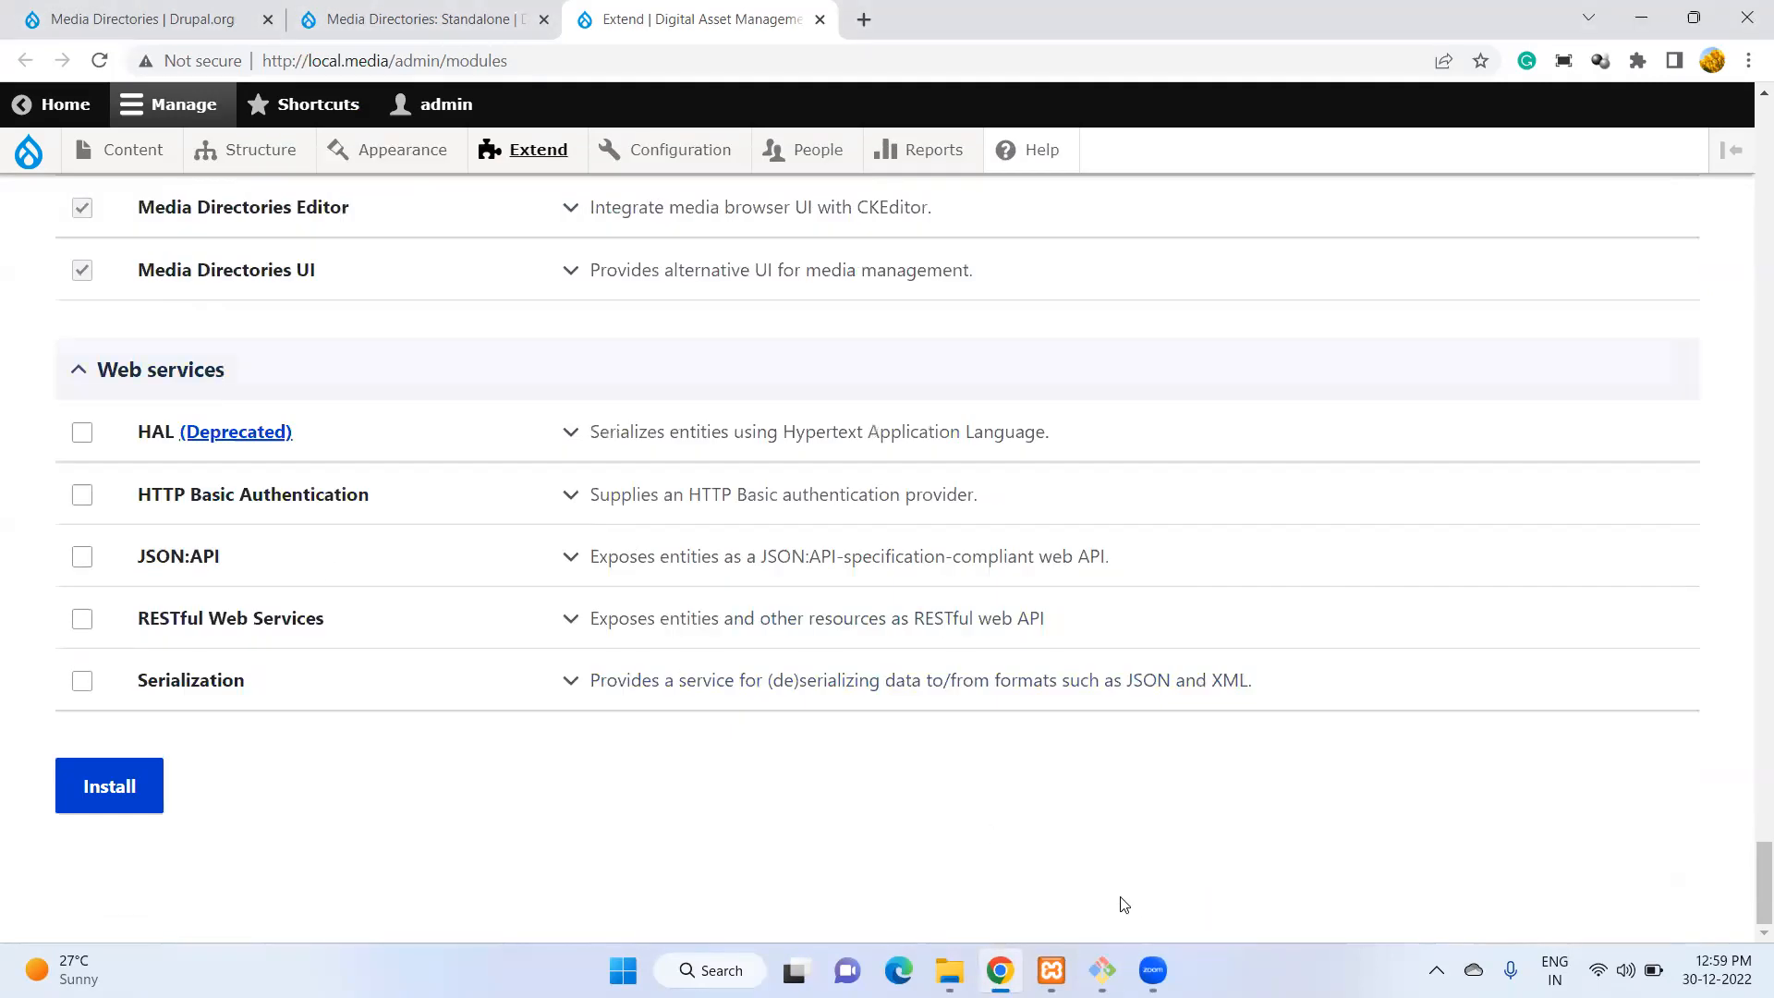
scroll(1002, 289, "up", 2)
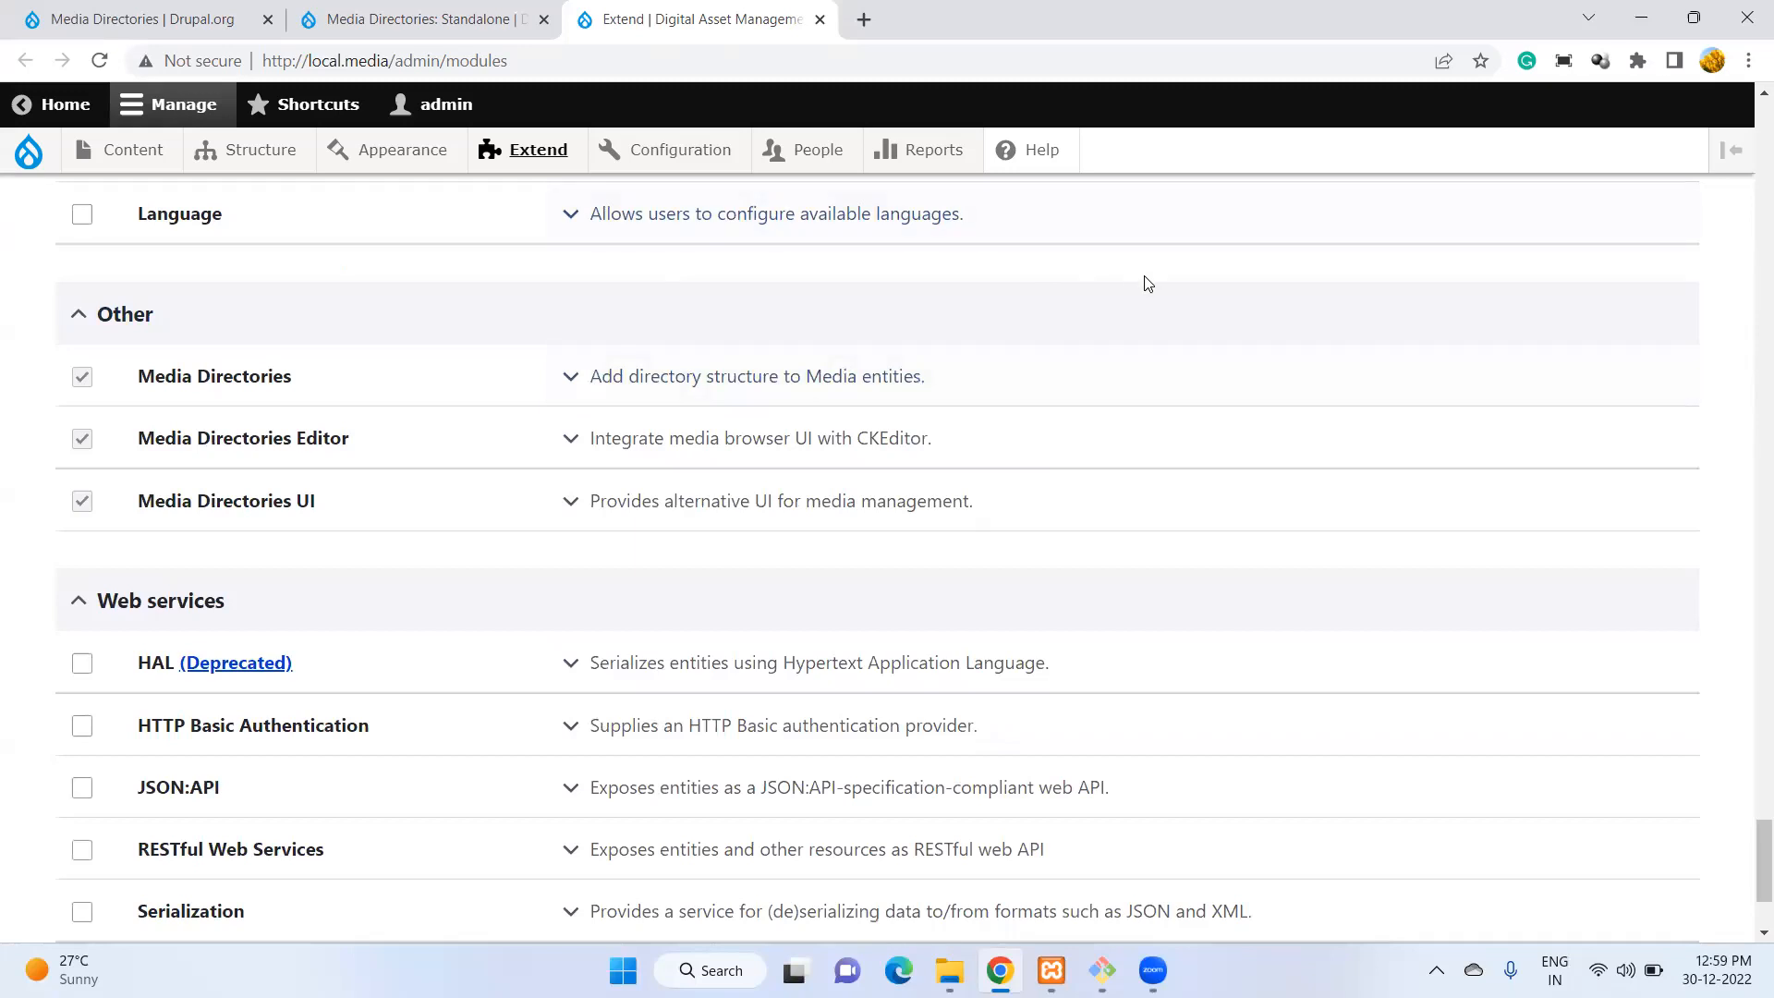
Add a text annotation reading "1." on the screen beside the Media Directories Editor module.
left_click(1299, 234)
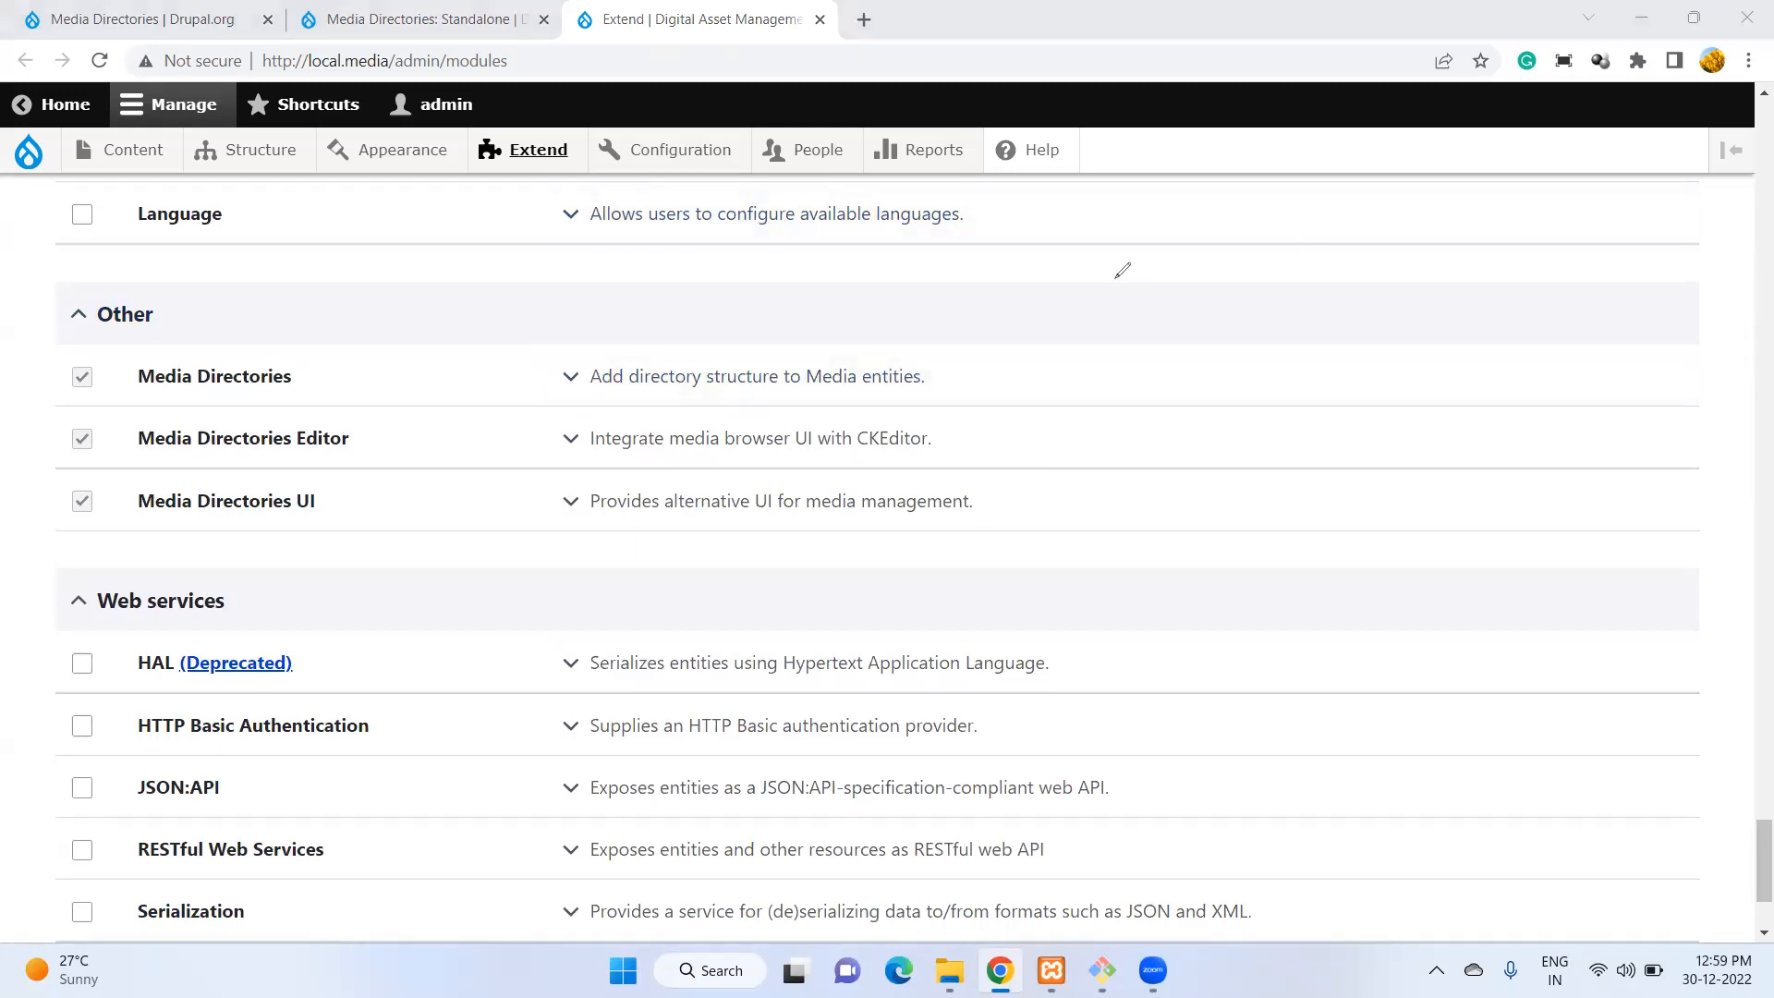
left_click(1134, 436)
type("1.")
left_click(1082, 961)
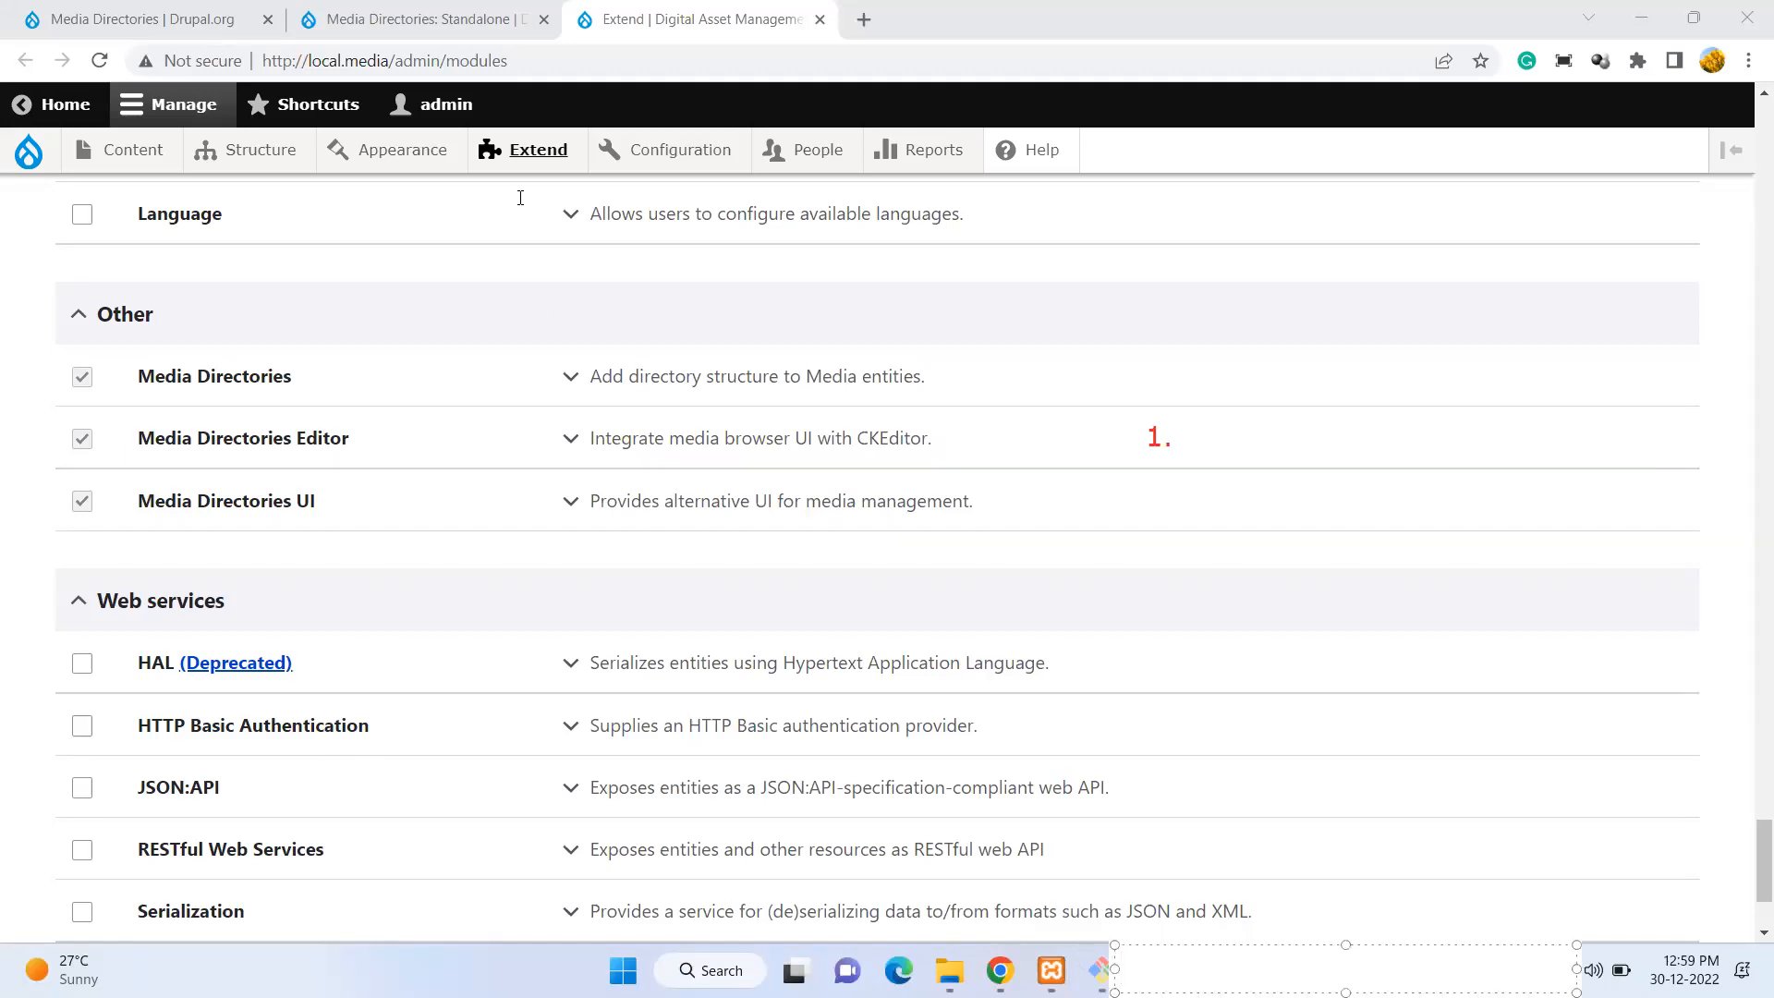
left_click(312, 583)
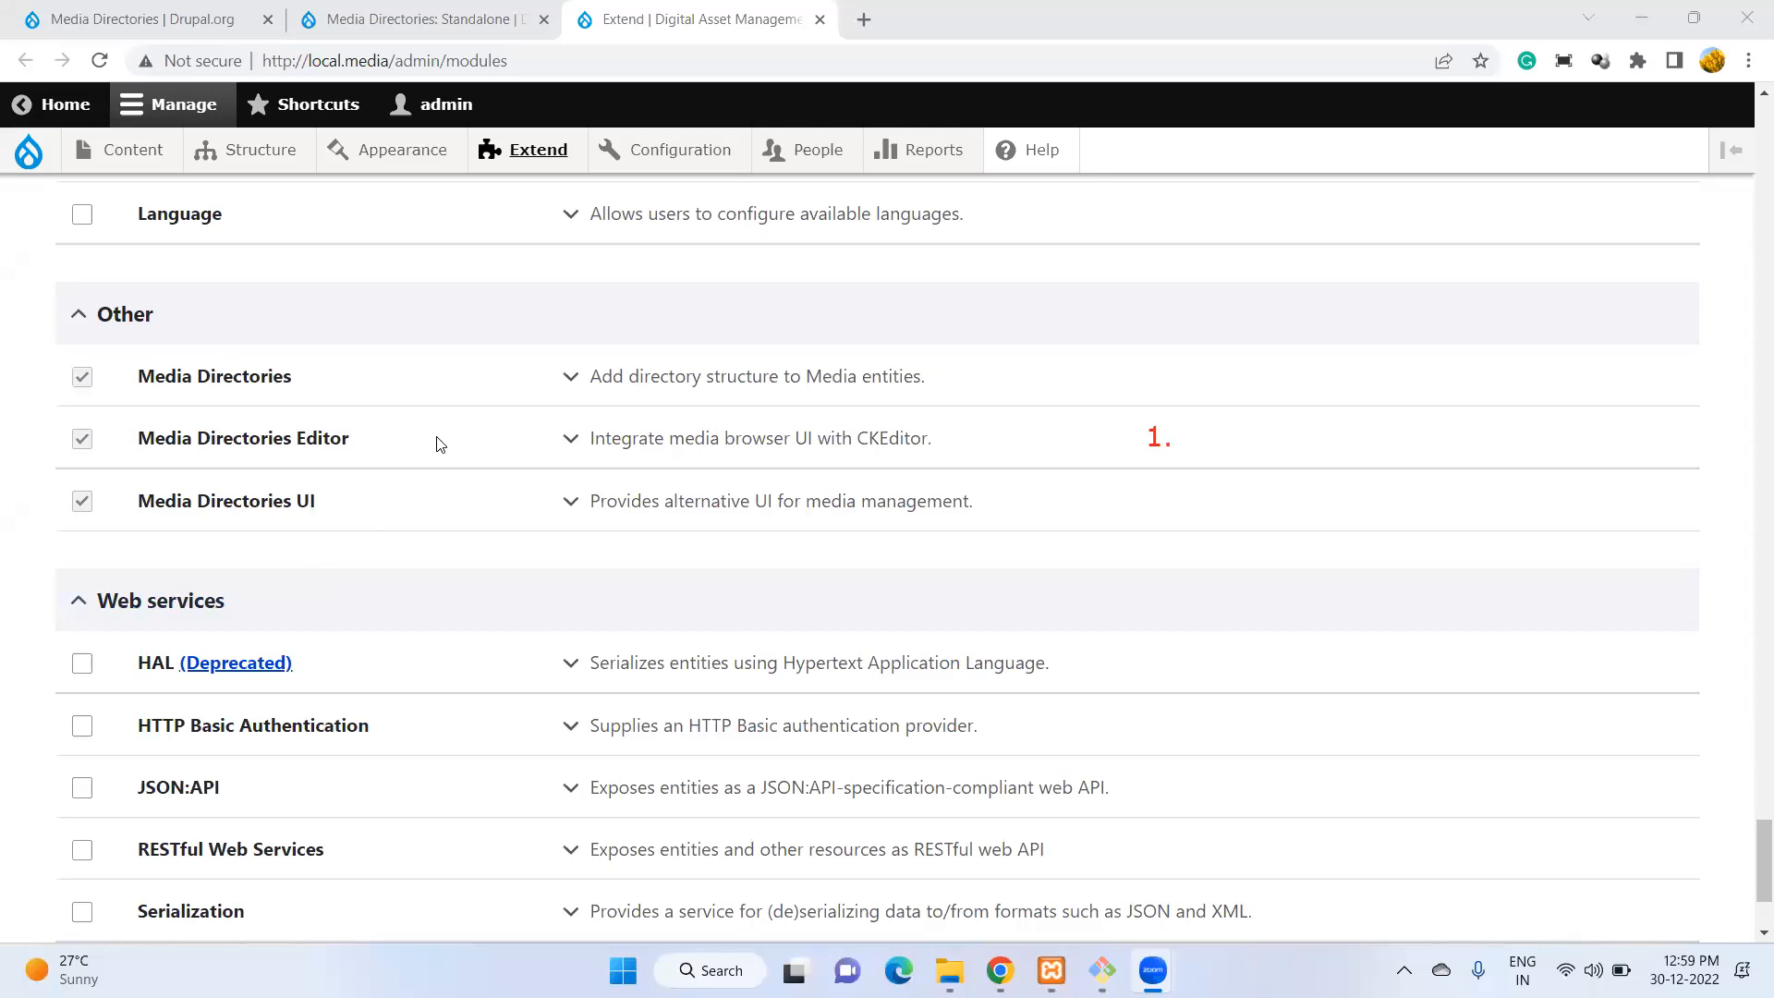
Copy the Media Directories Editor module name into the first item of the on-screen text annotation.
left_click_drag(377, 441, 137, 440)
key("ctrl+c")
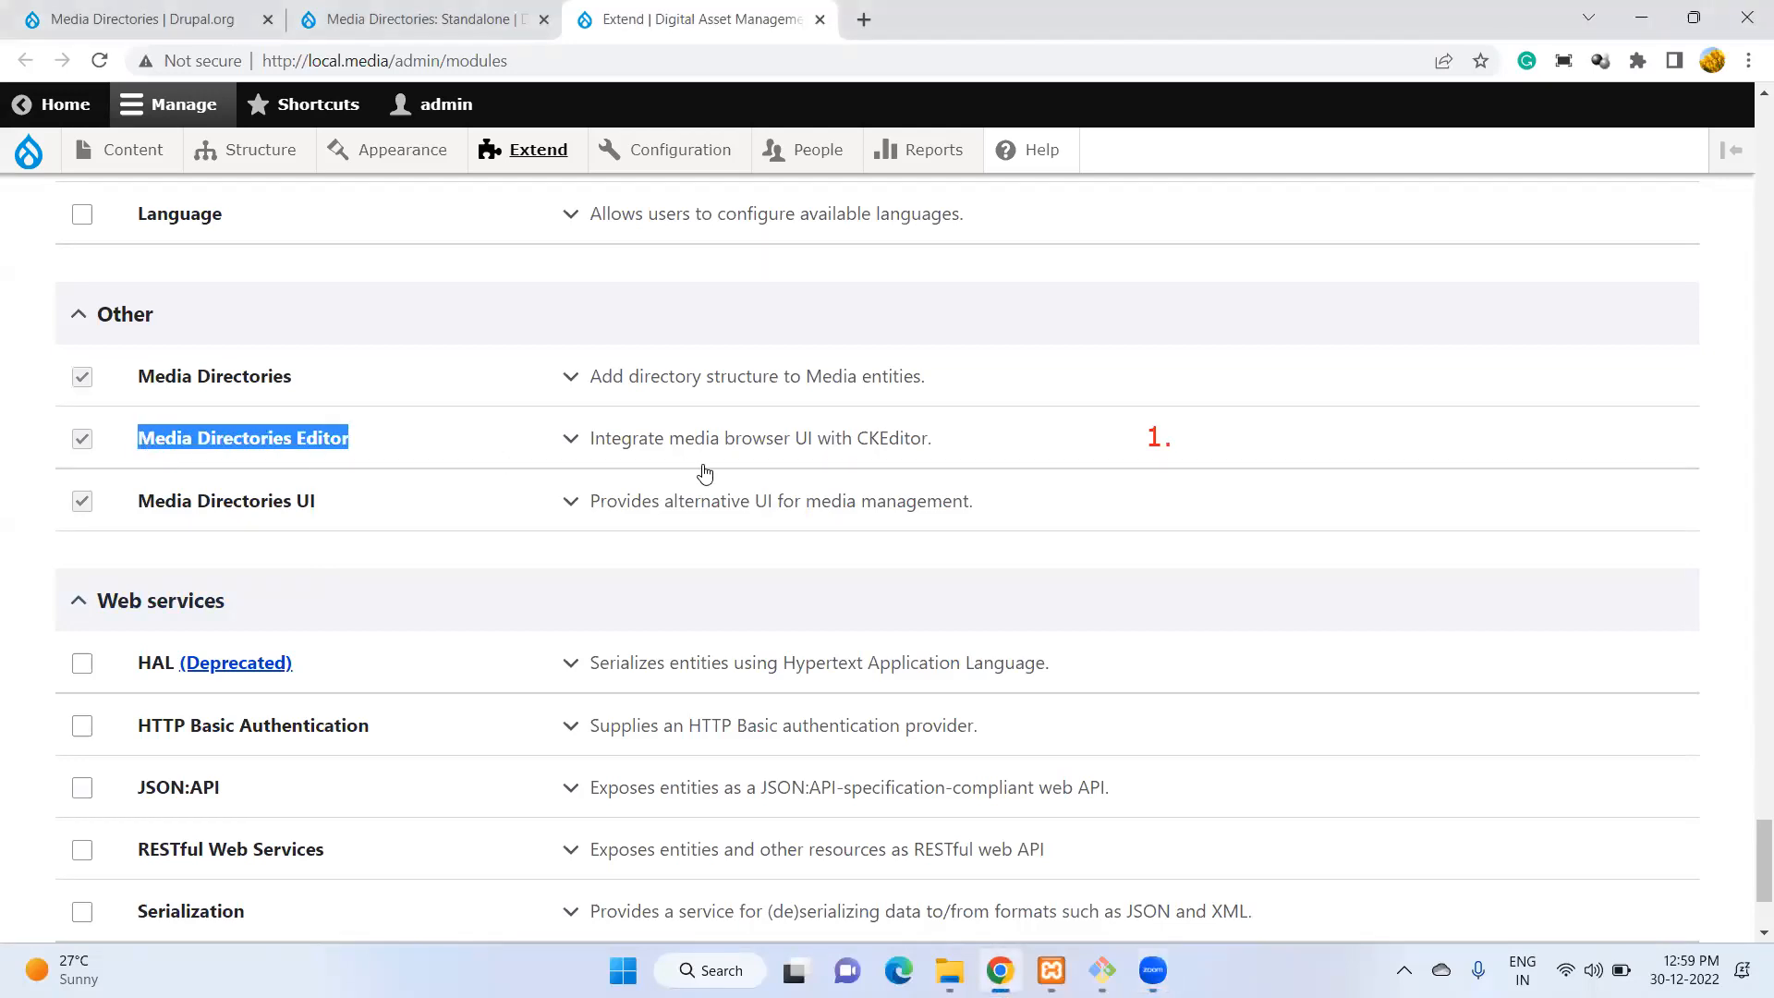
left_click(1196, 443)
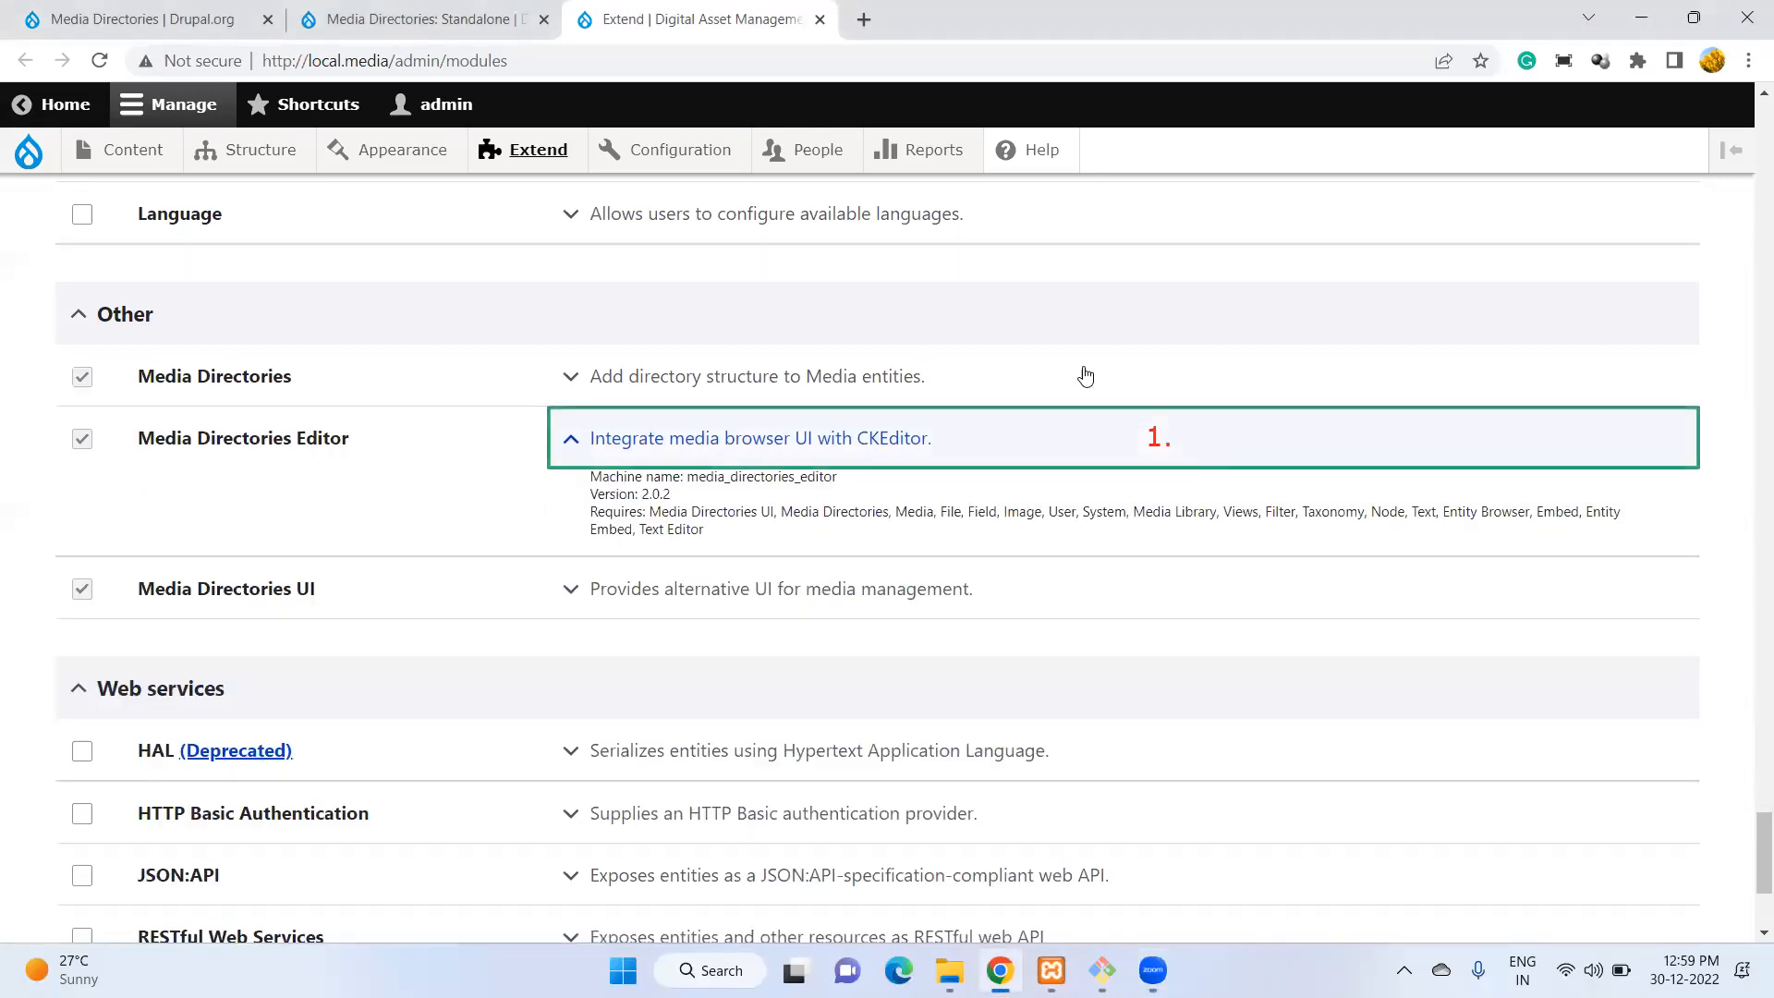
left_click(1160, 440)
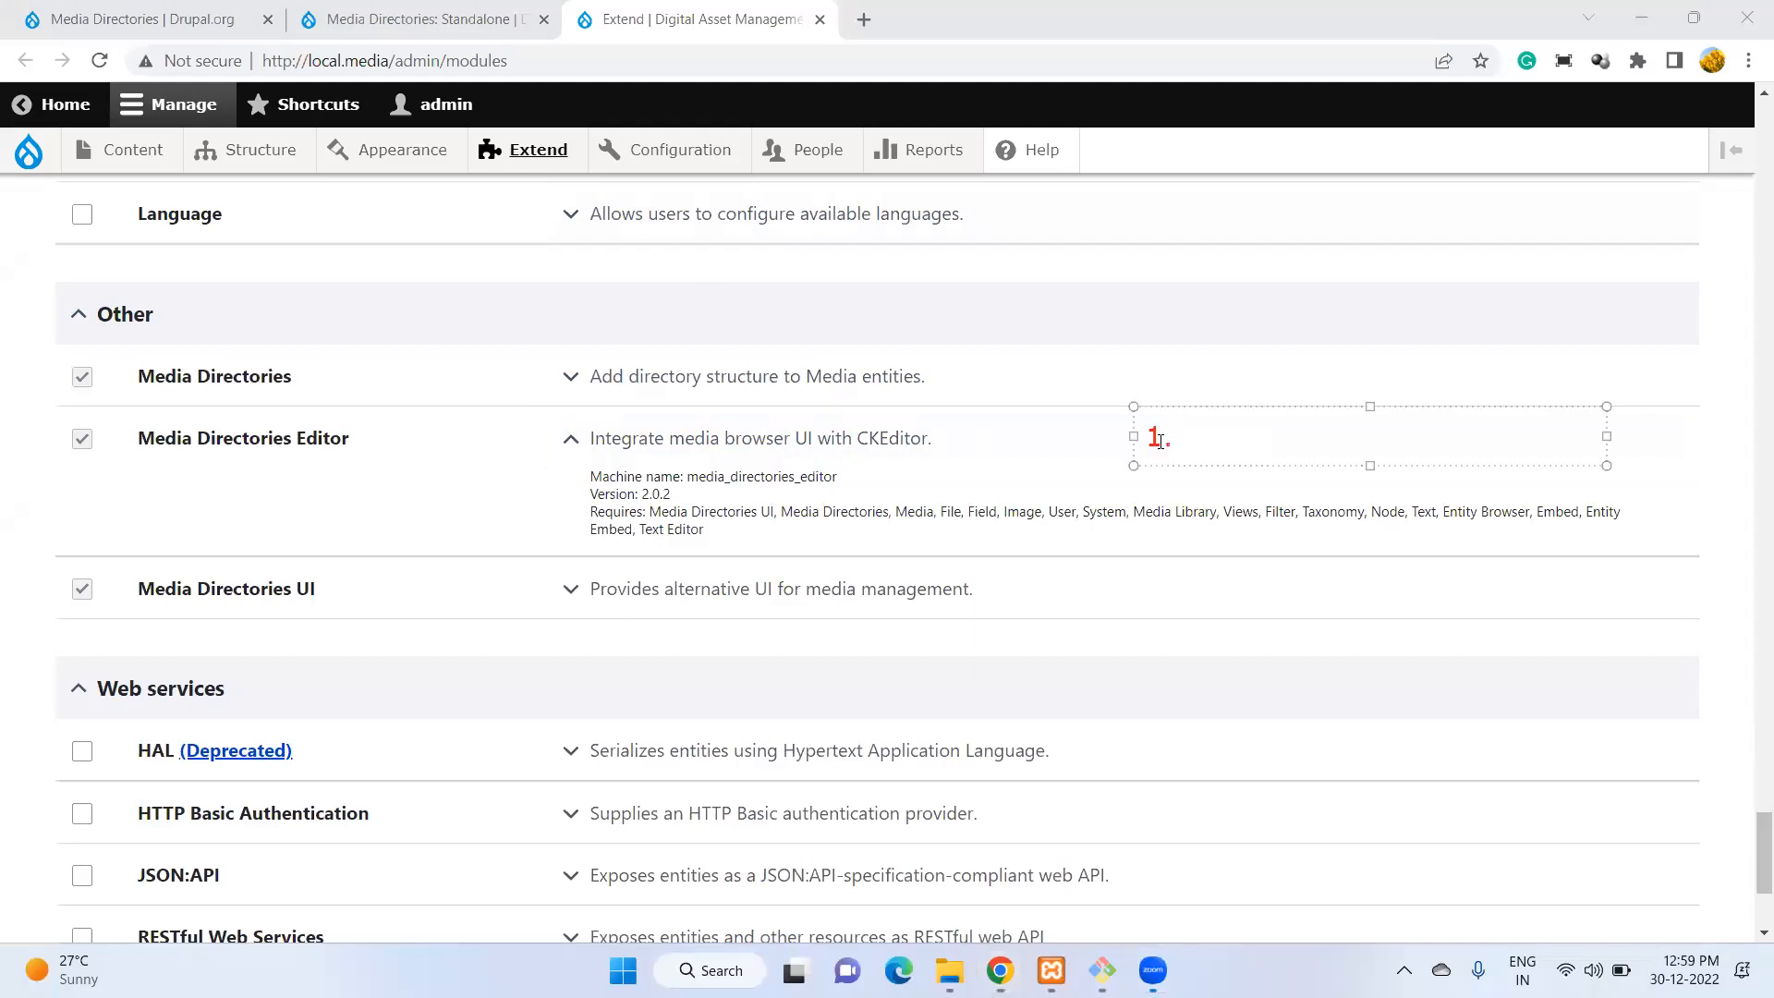
key("ctrl+v")
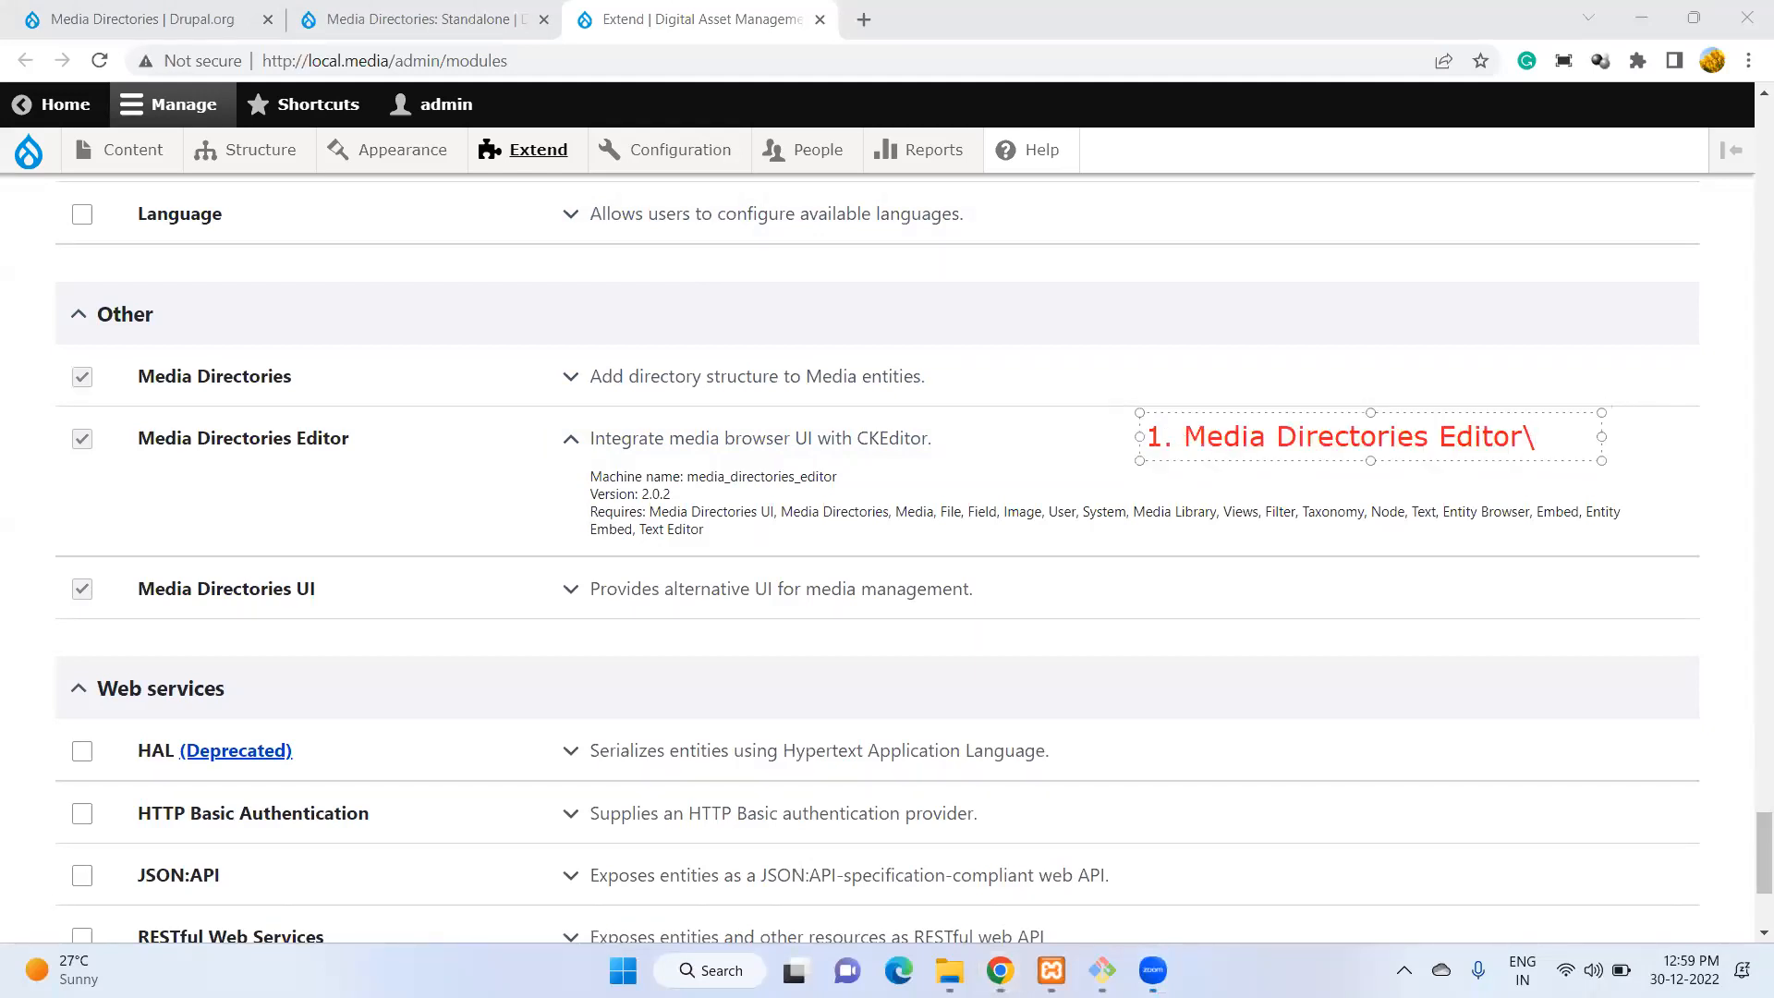
Add "2. Media Directories UI" to the on-screen annotation, copying the module name from the Extend list.
key("Return")
type("2.")
left_click(1036, 889)
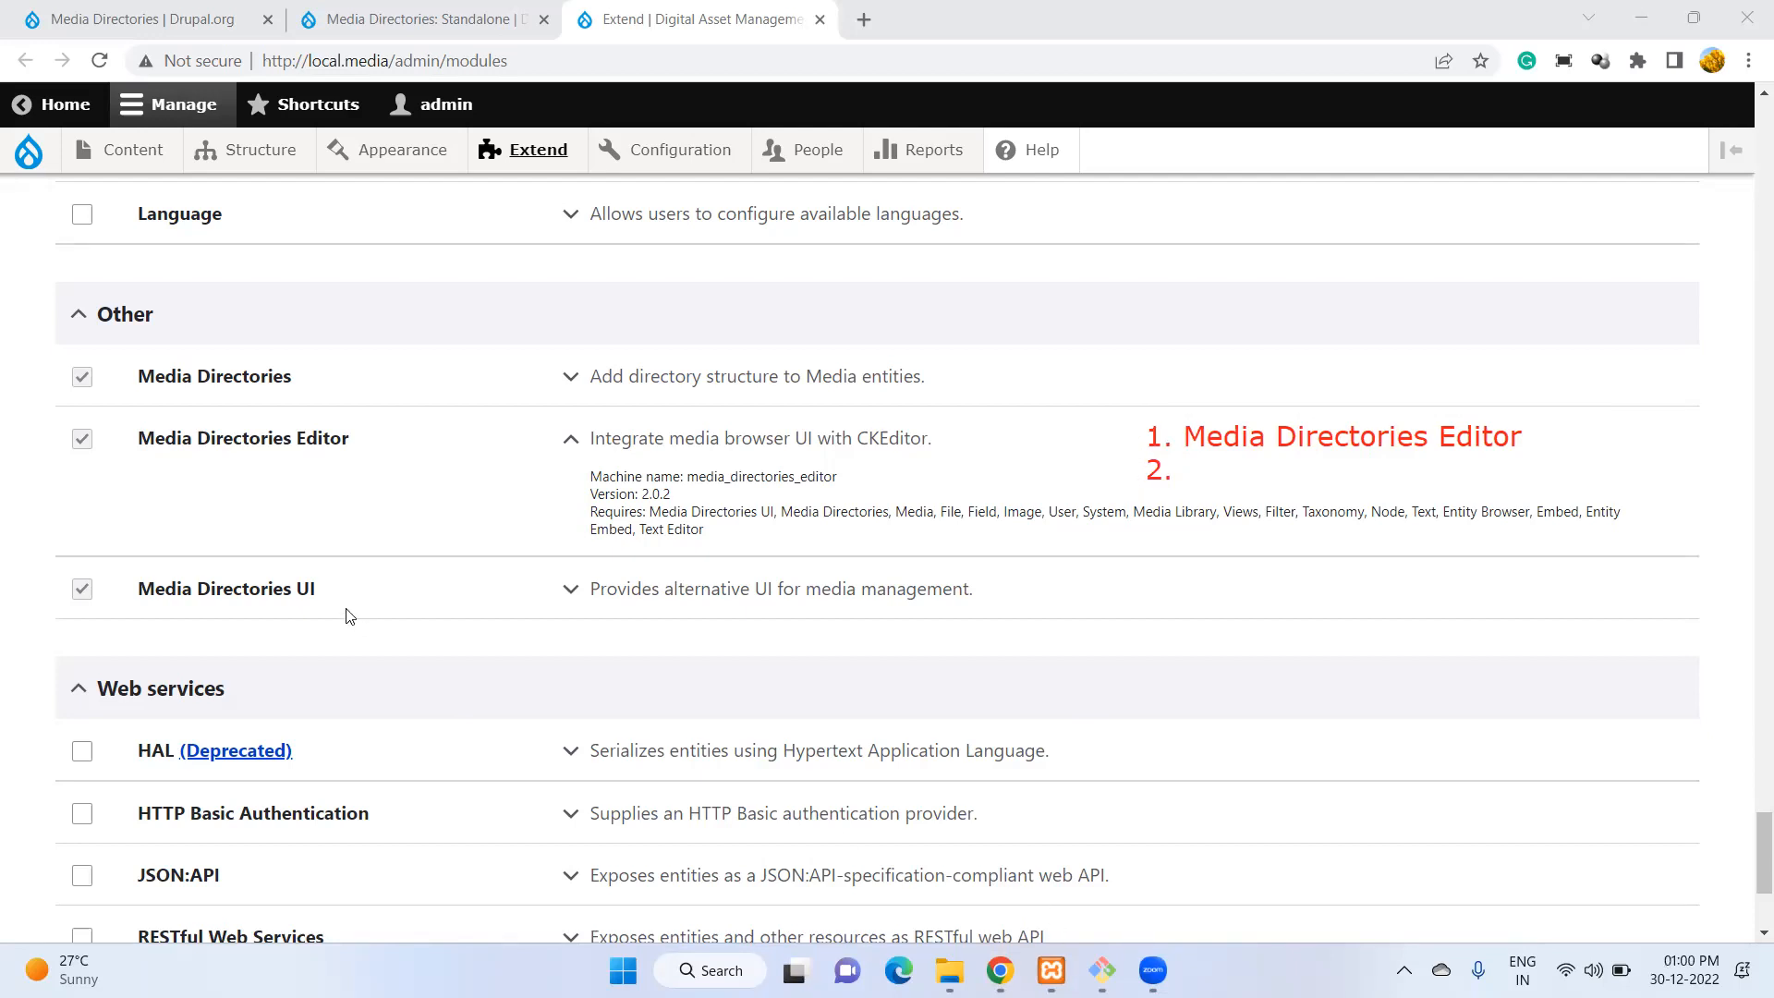
left_click_drag(318, 592, 141, 591)
key("ctrl+c")
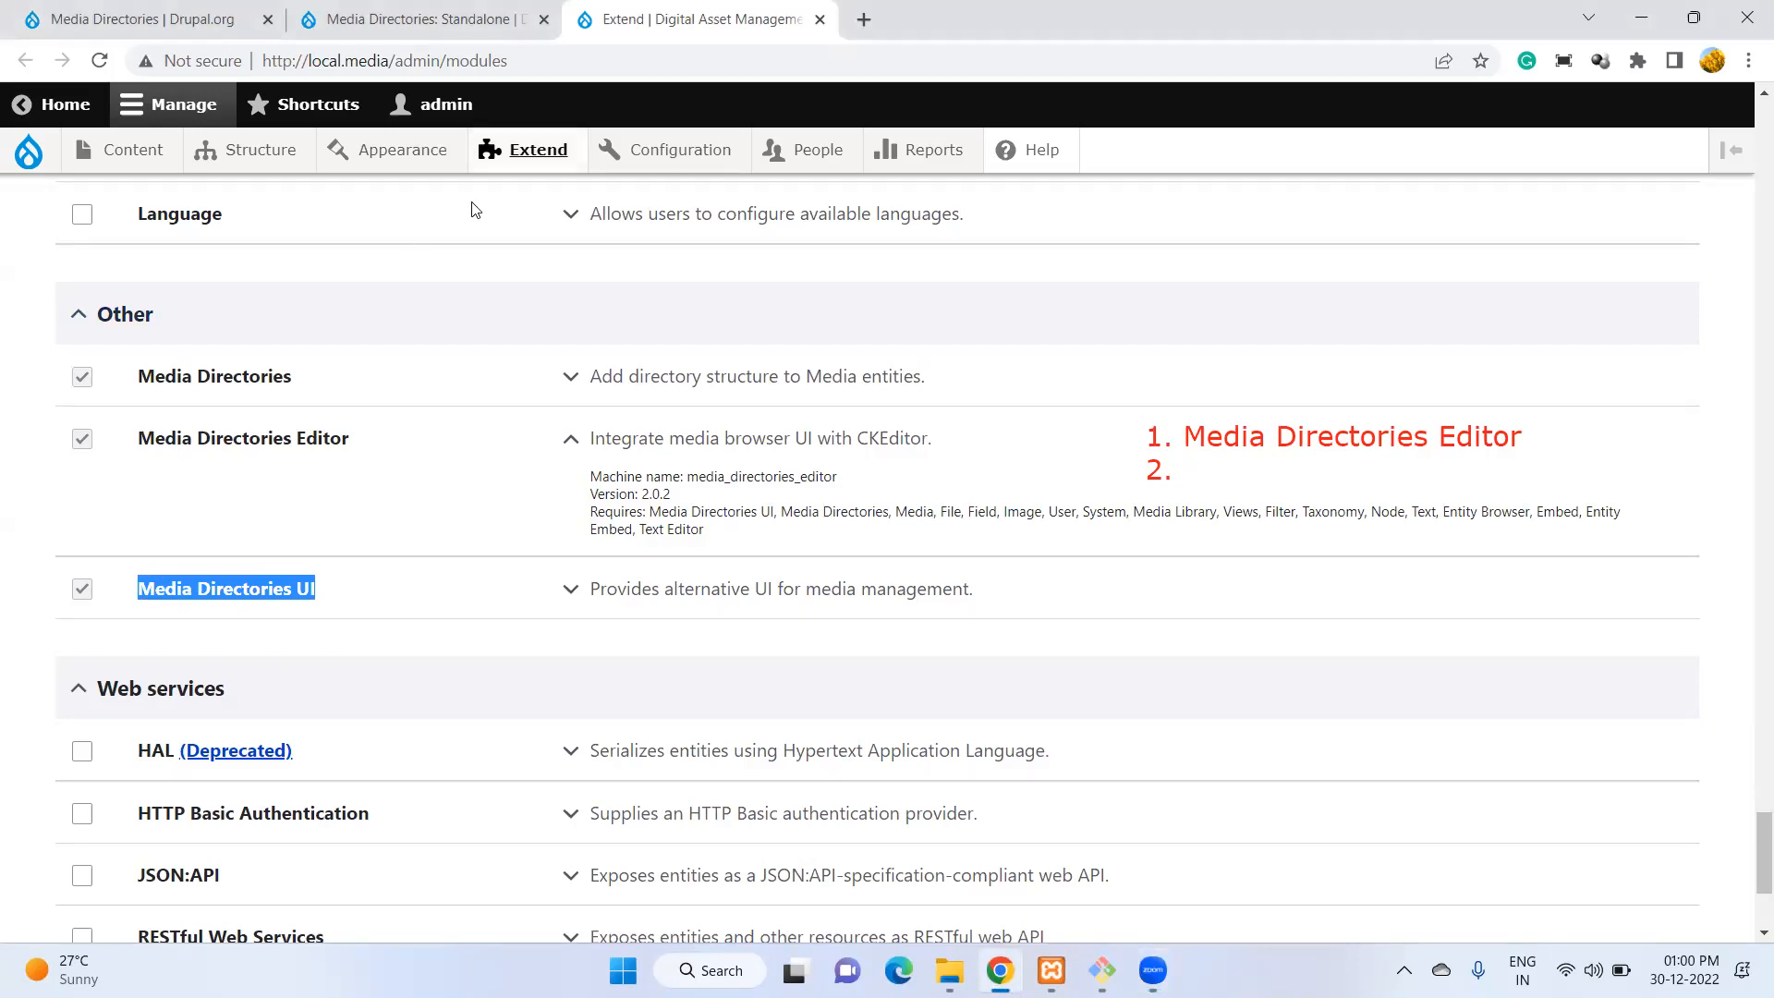
left_click(1191, 457)
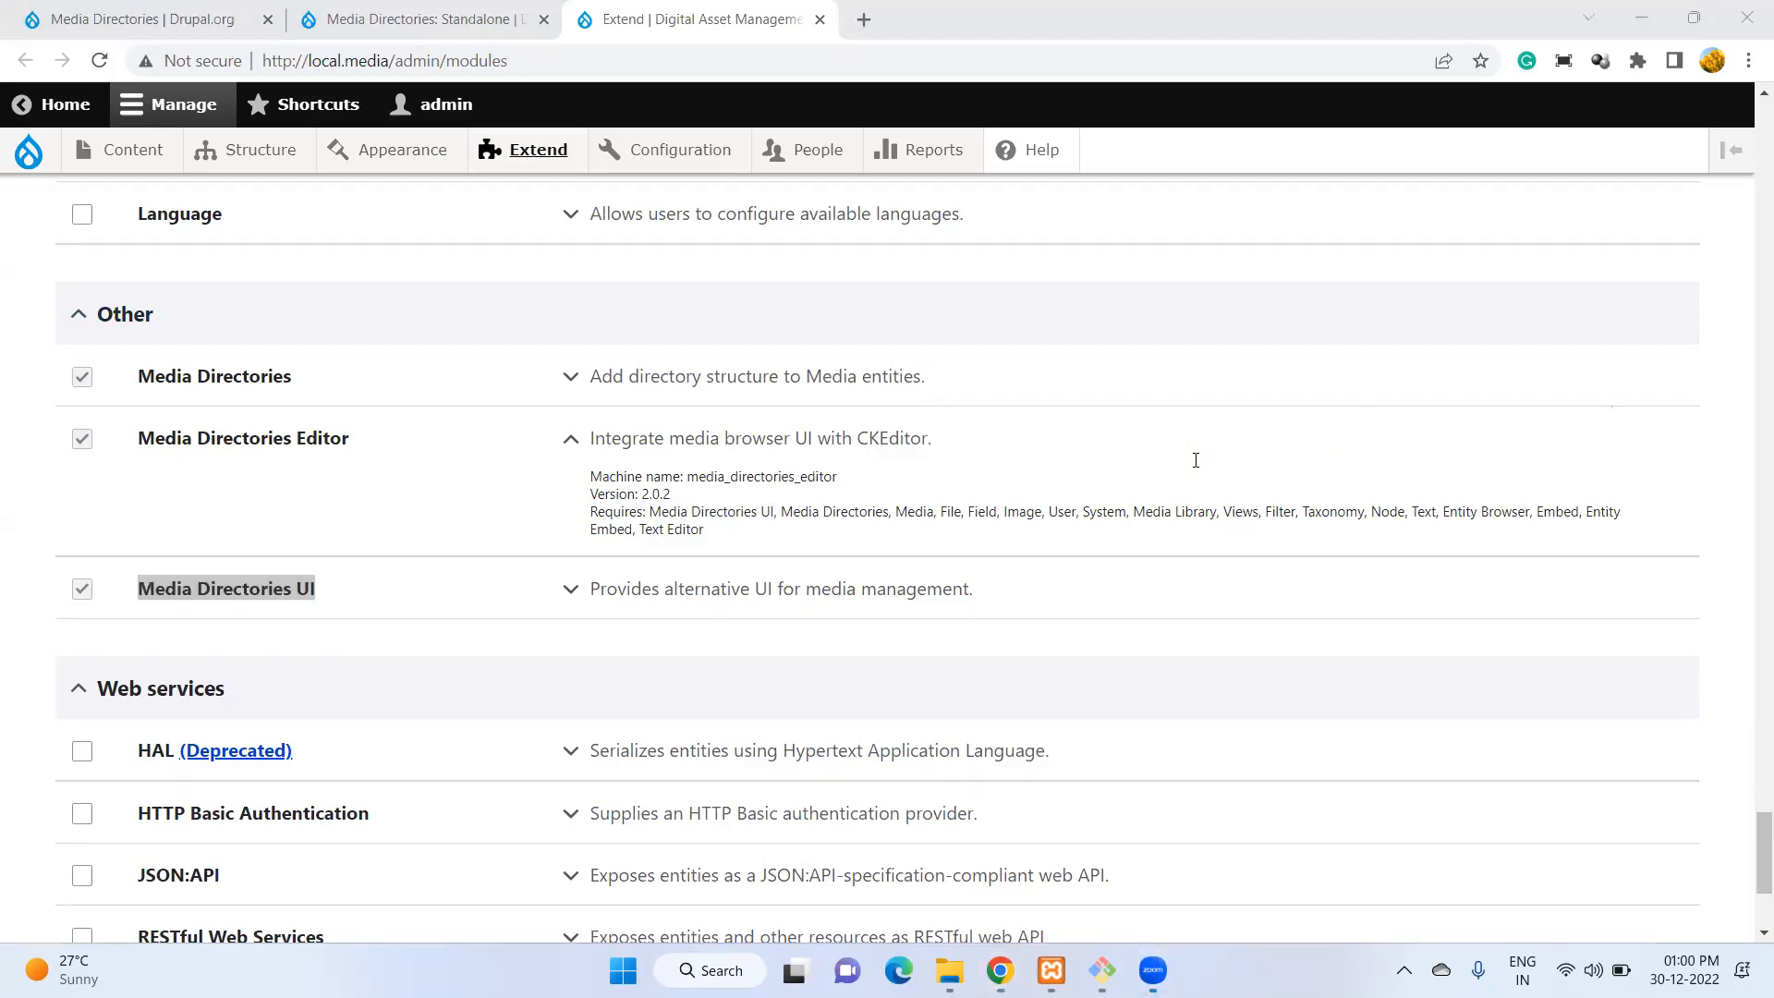
key("ctrl+v")
key("Return")
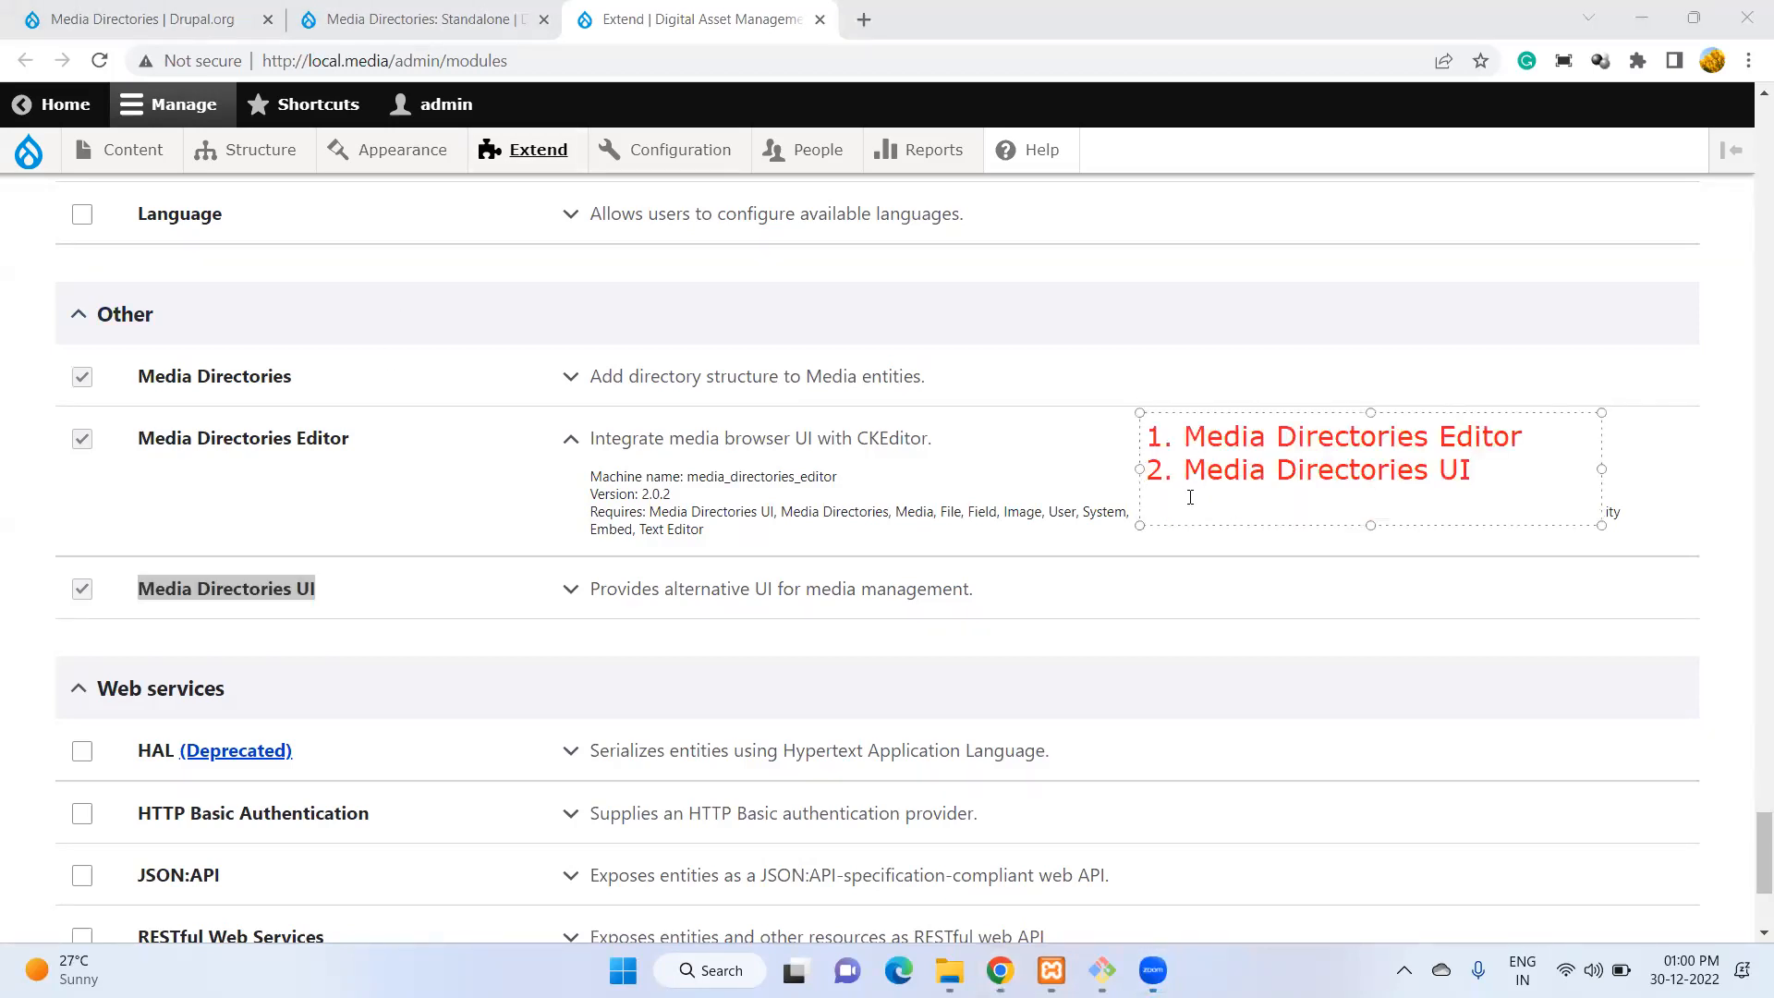
Add "3. Media Directories" to the on-screen annotation, copying the module name from the Extend list.
left_click_drag(319, 378, 140, 379)
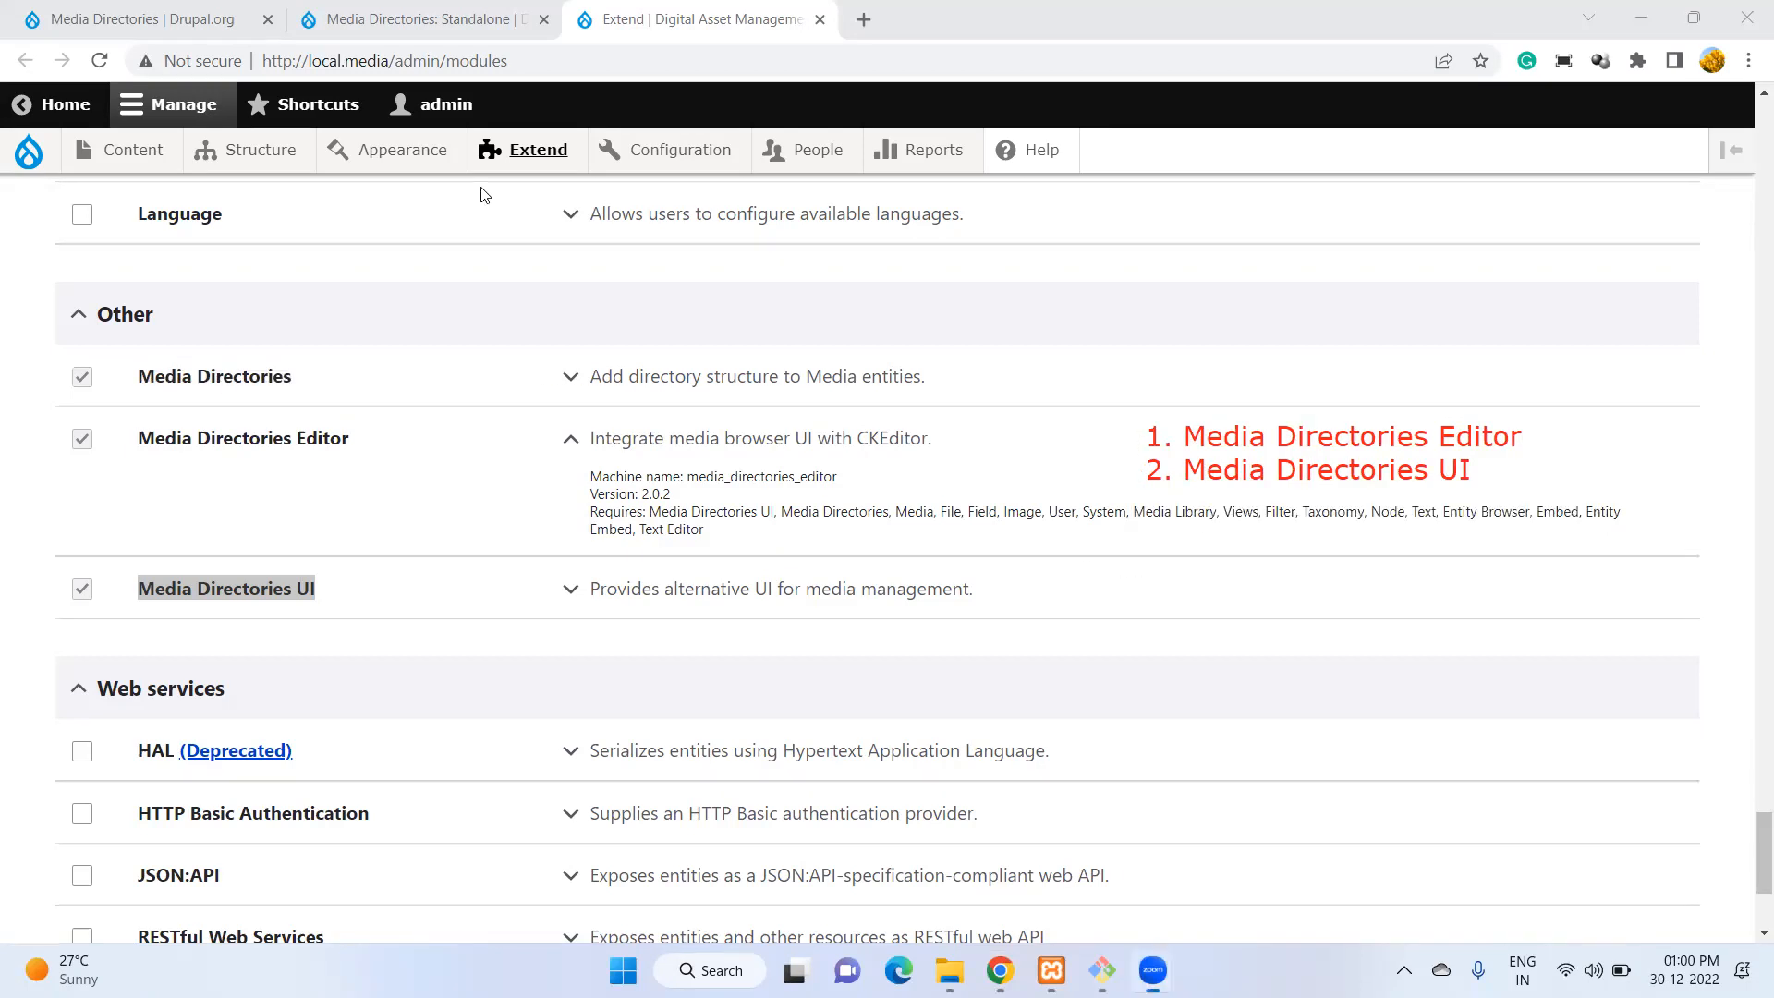
key("Escape")
left_click_drag(295, 378, 144, 381)
key("ctrl+c")
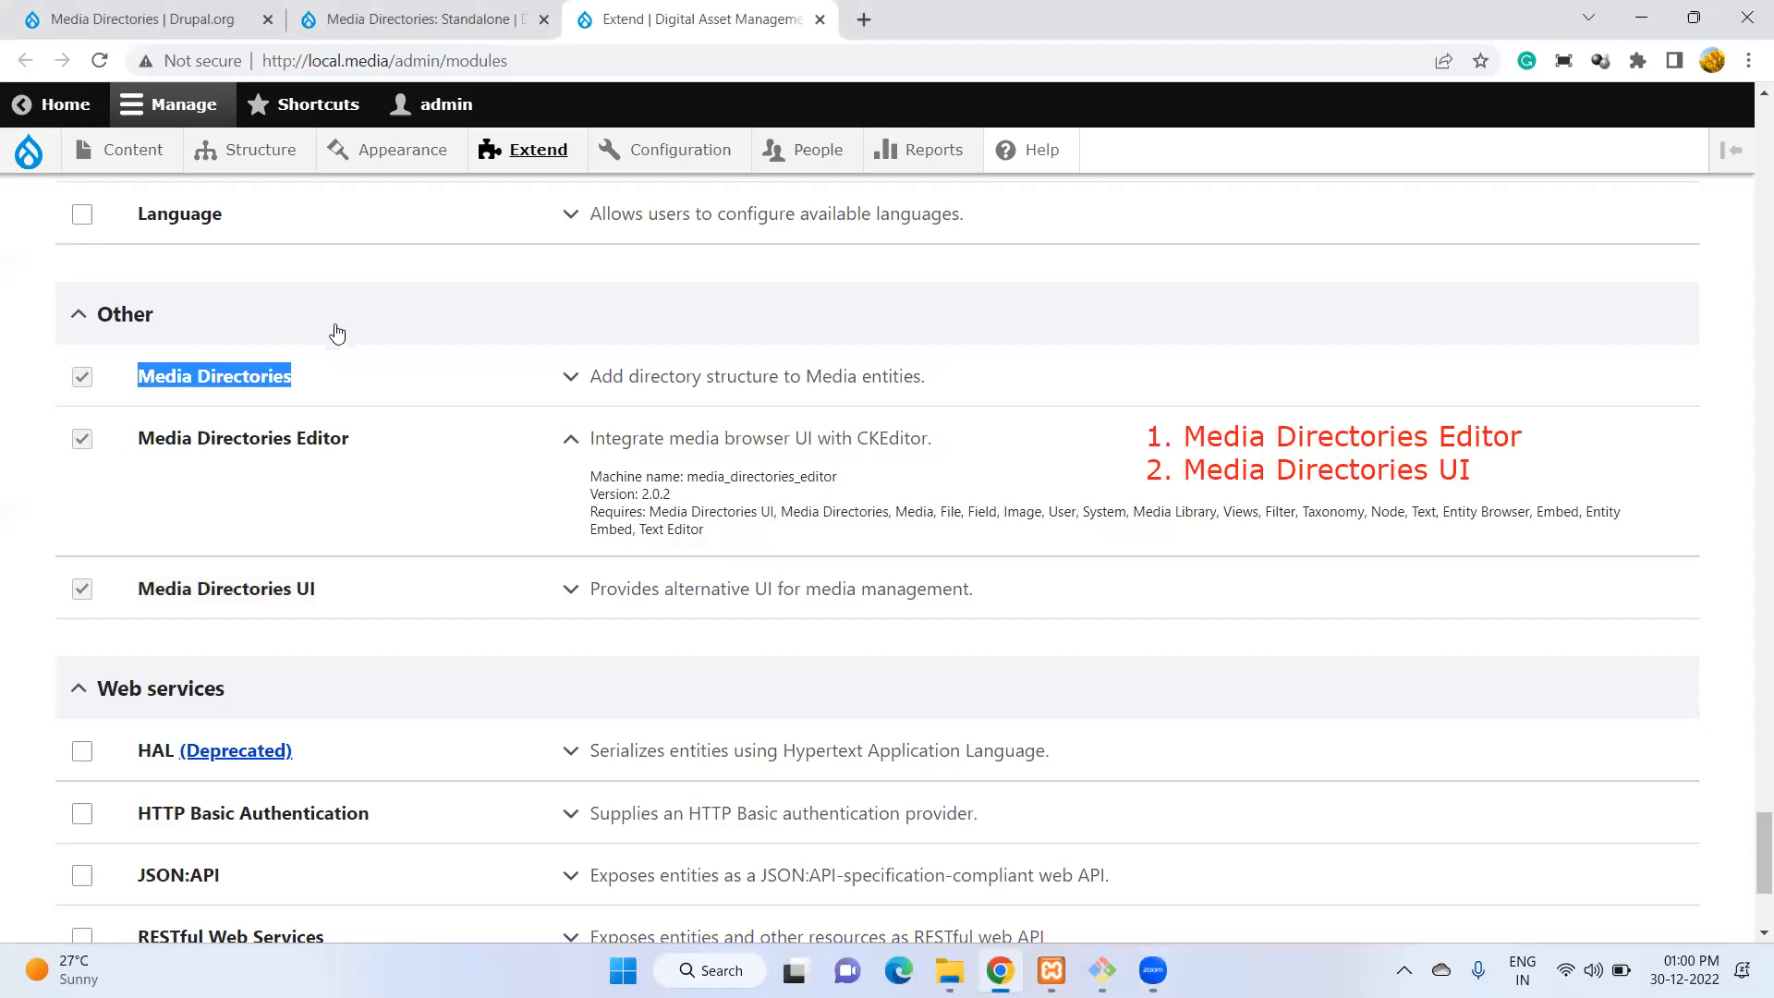
left_click(464, 173)
left_click(1298, 449)
left_click(1558, 480)
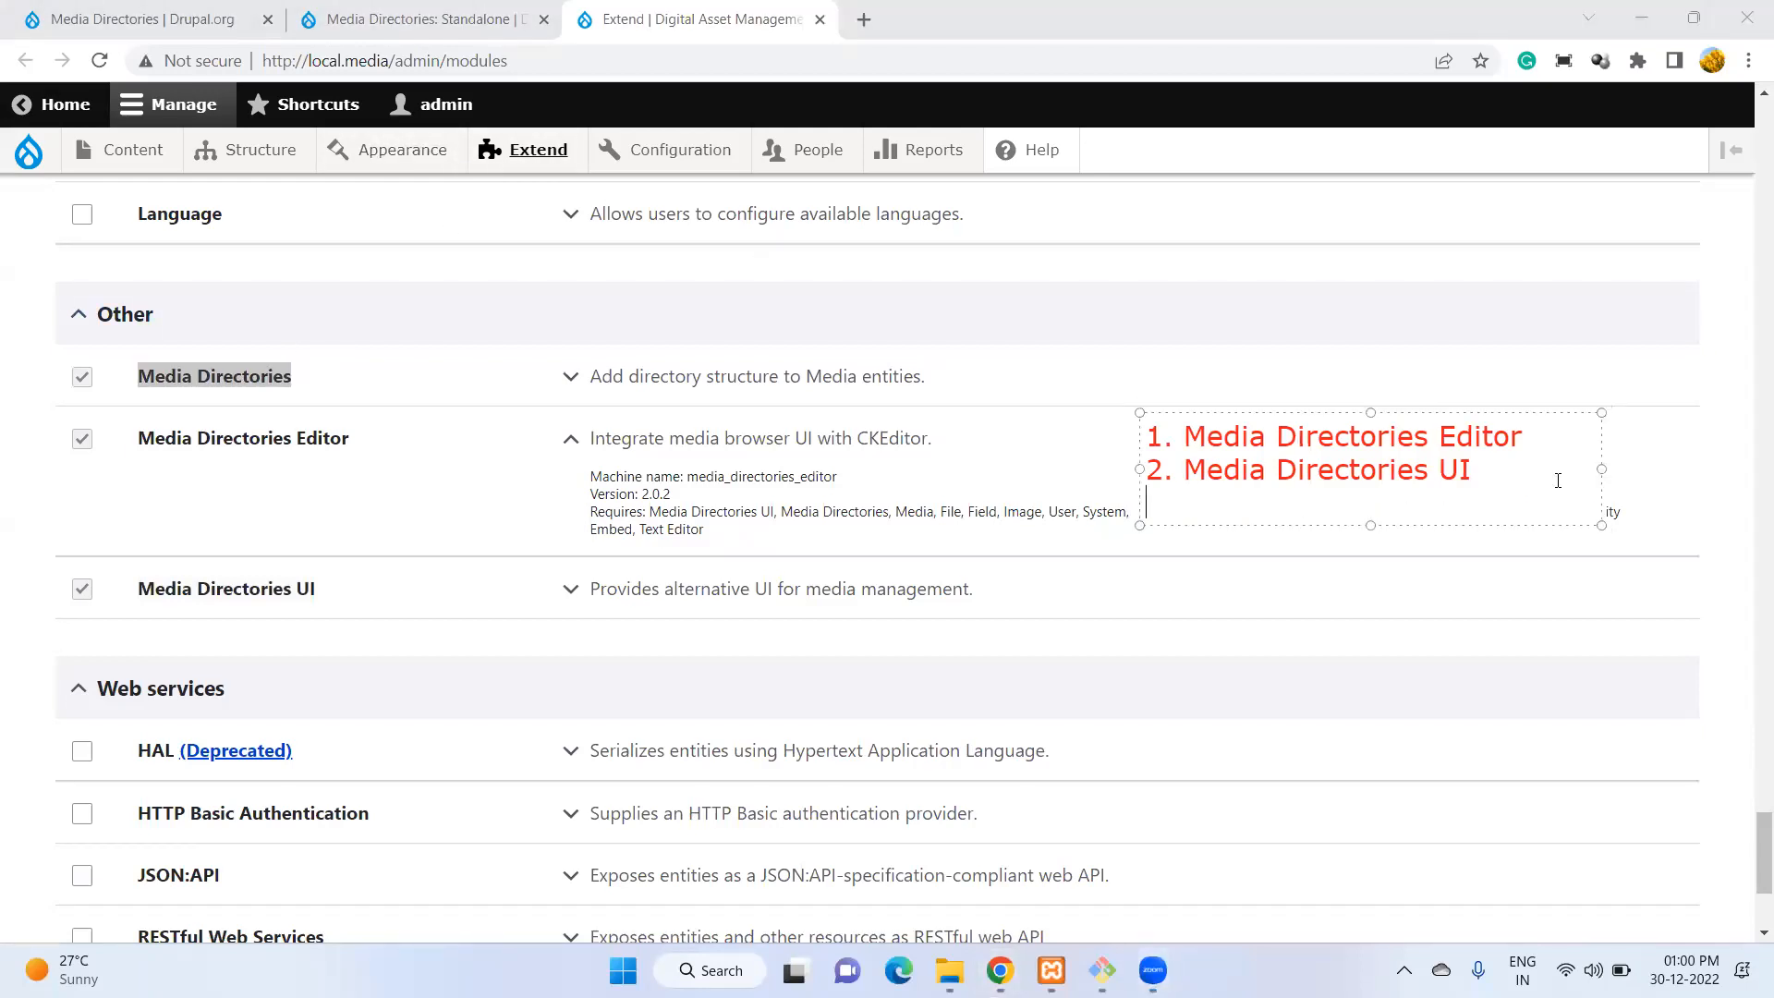
type("3.")
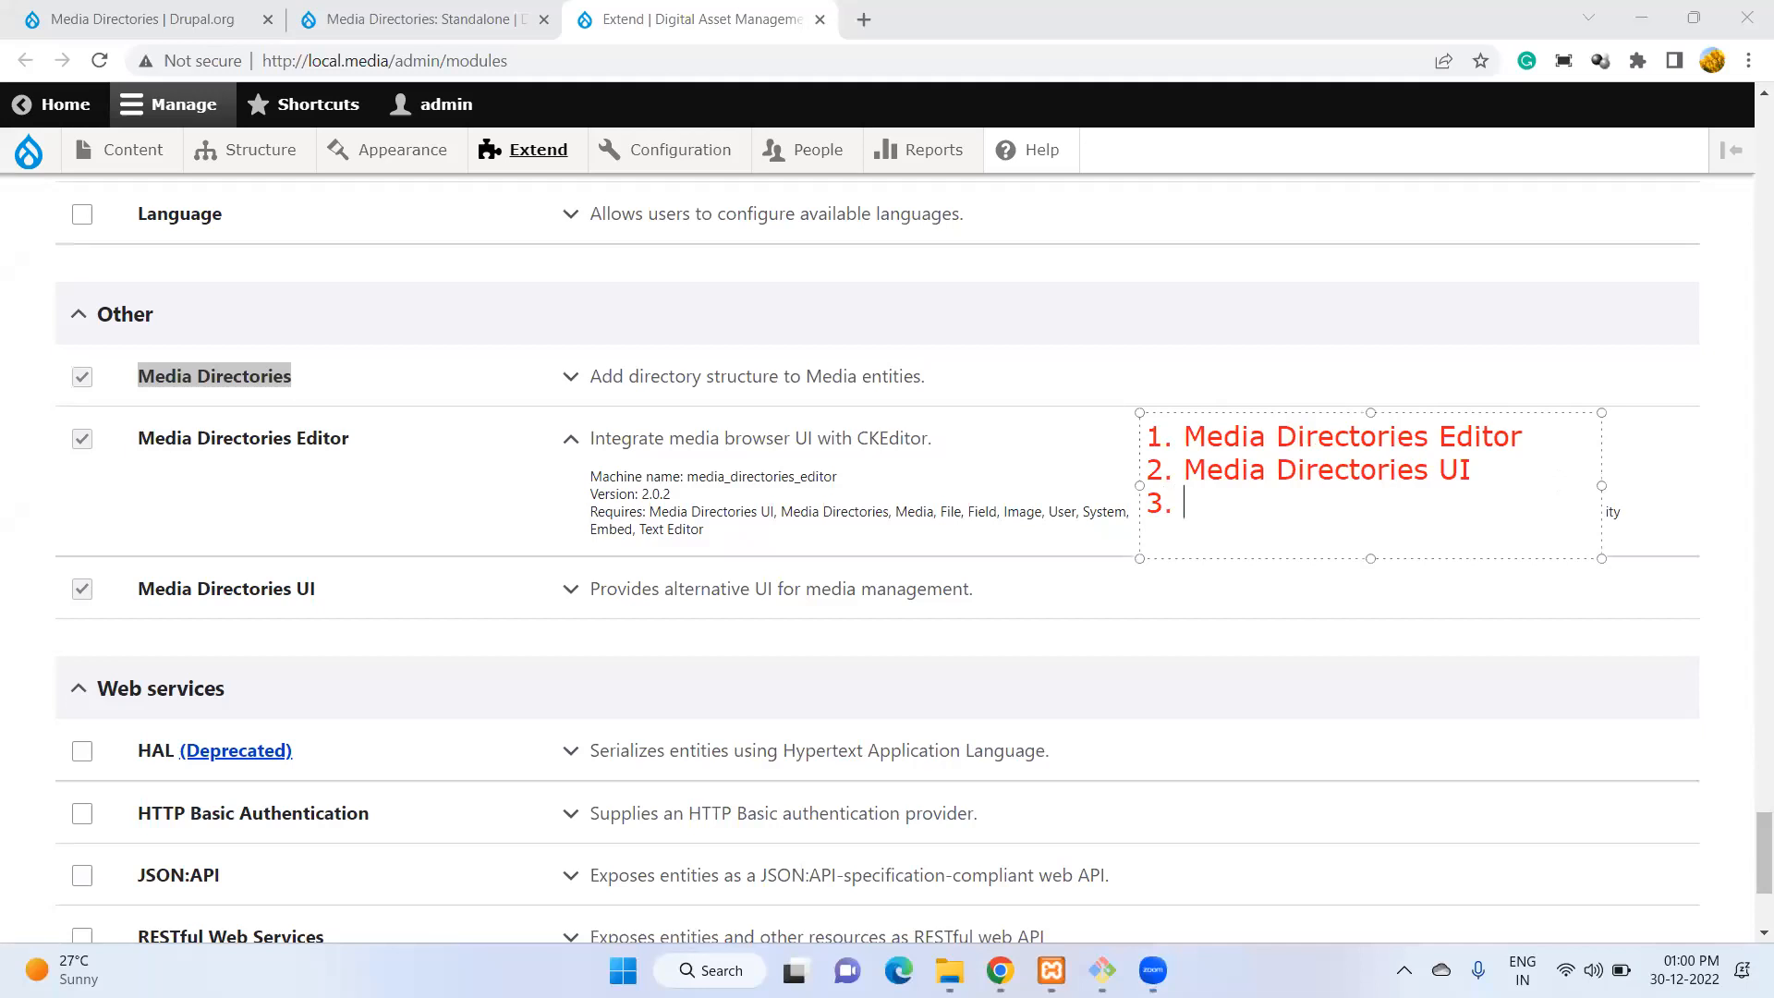
key("ctrl+v")
key("Return")
Start item "4." in the annotation and switch to Git Bash to check the package names Composer installed.
type("4.")
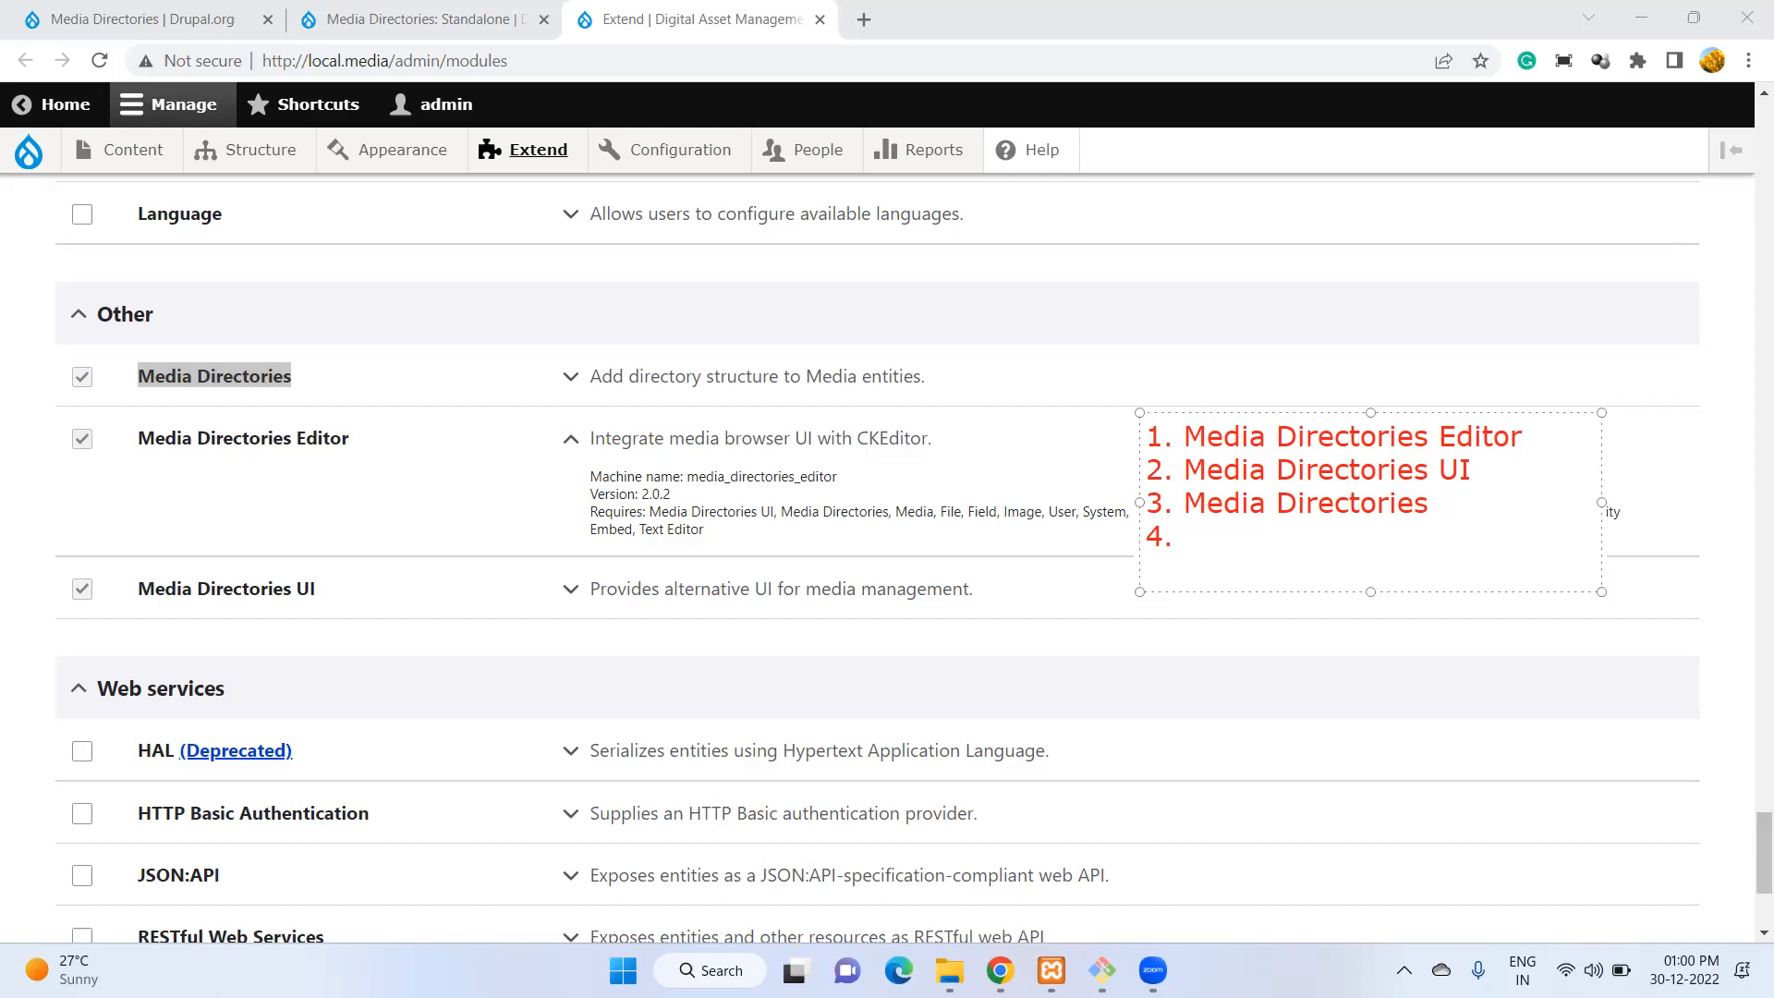
left_click(649, 489)
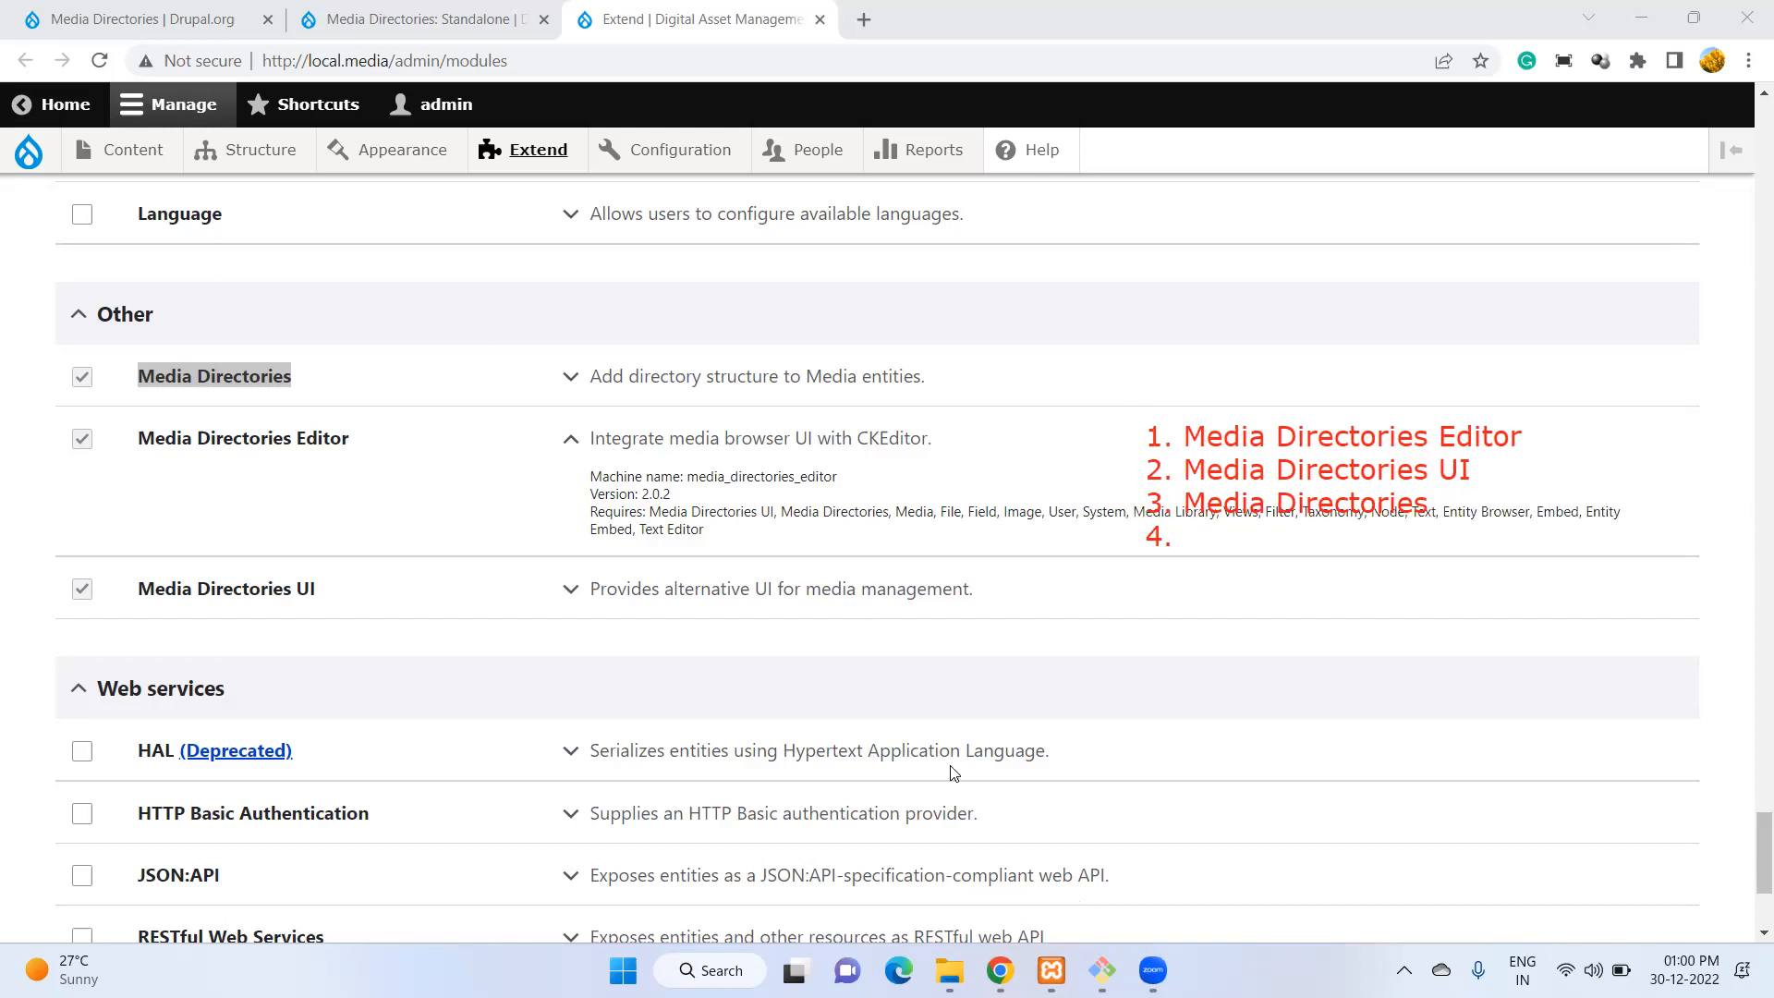
left_click(1102, 970)
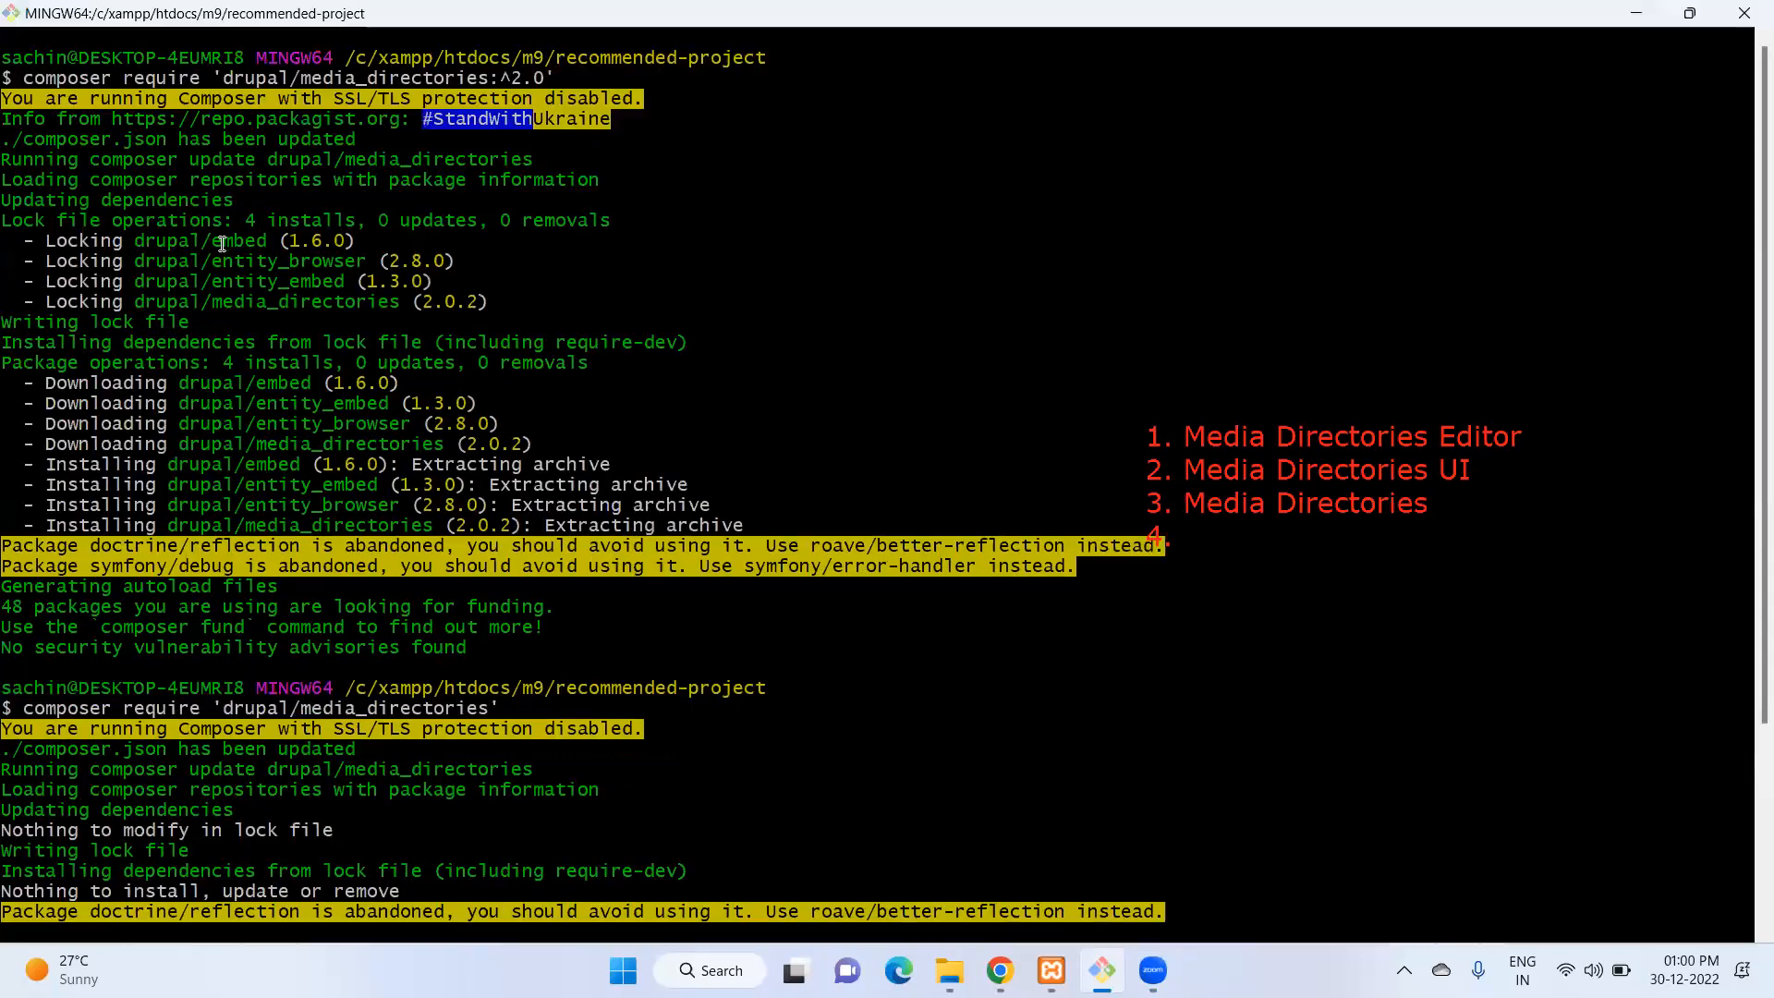
scroll(235, 238, "down", 5)
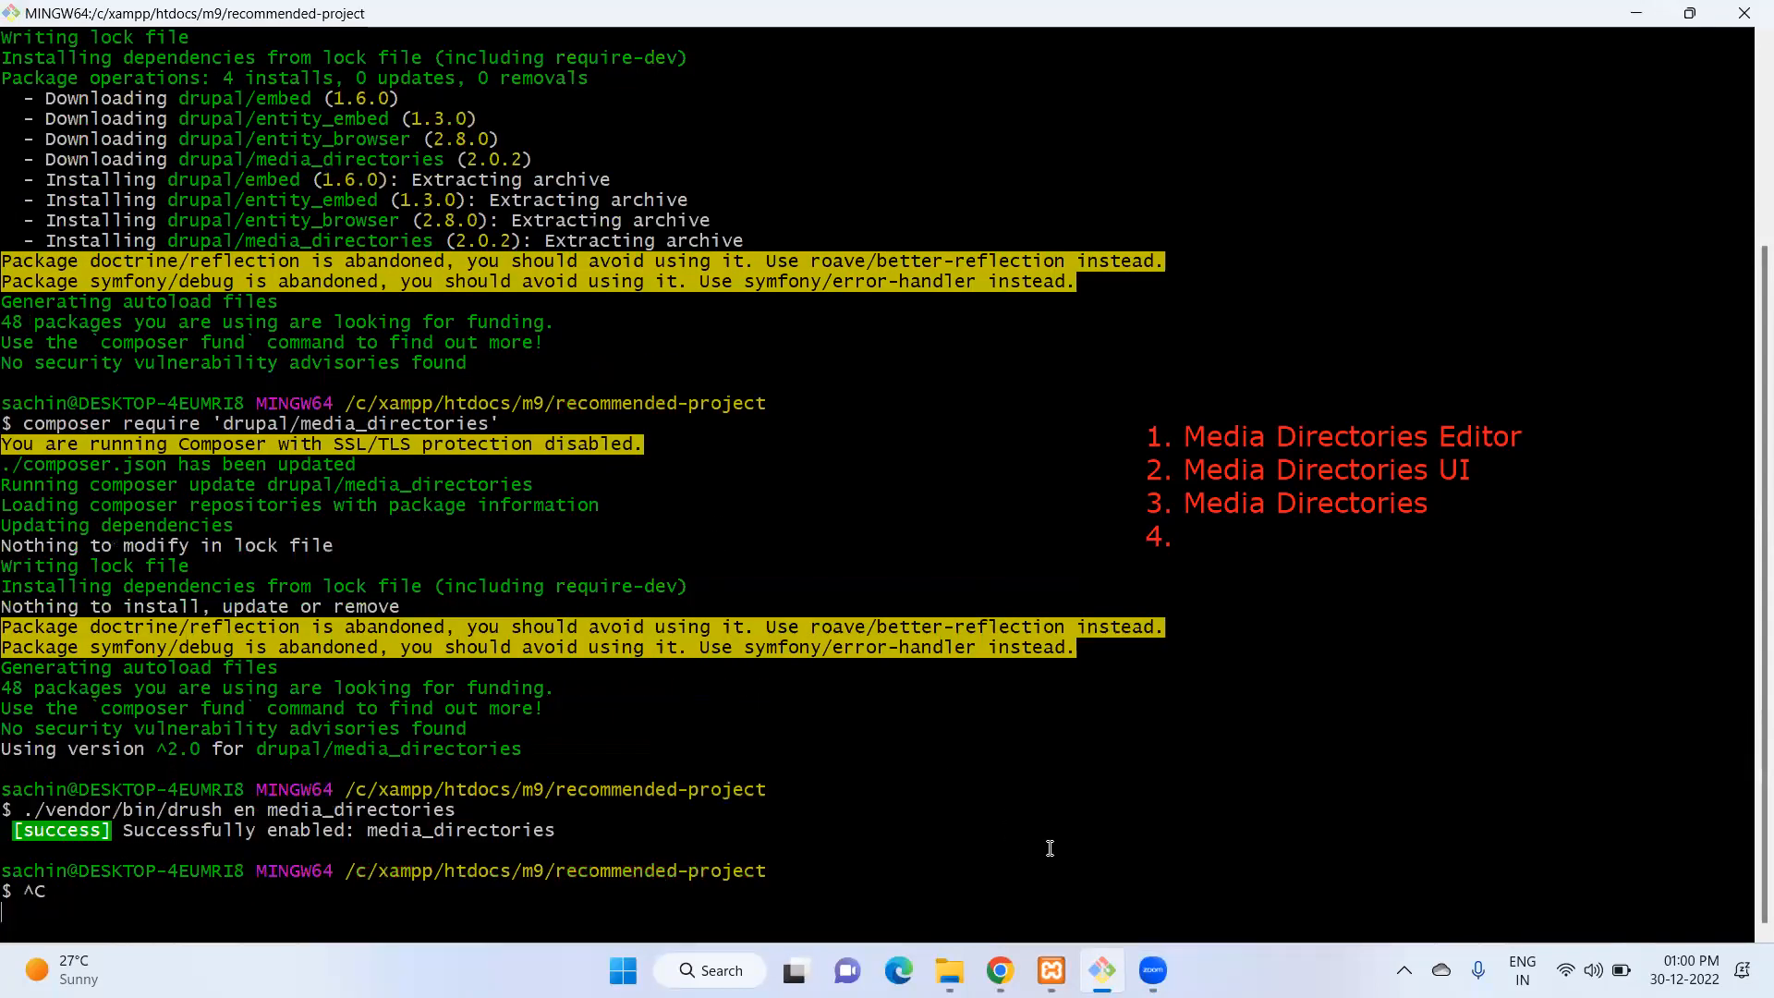
scroll(1327, 558, "down", 1)
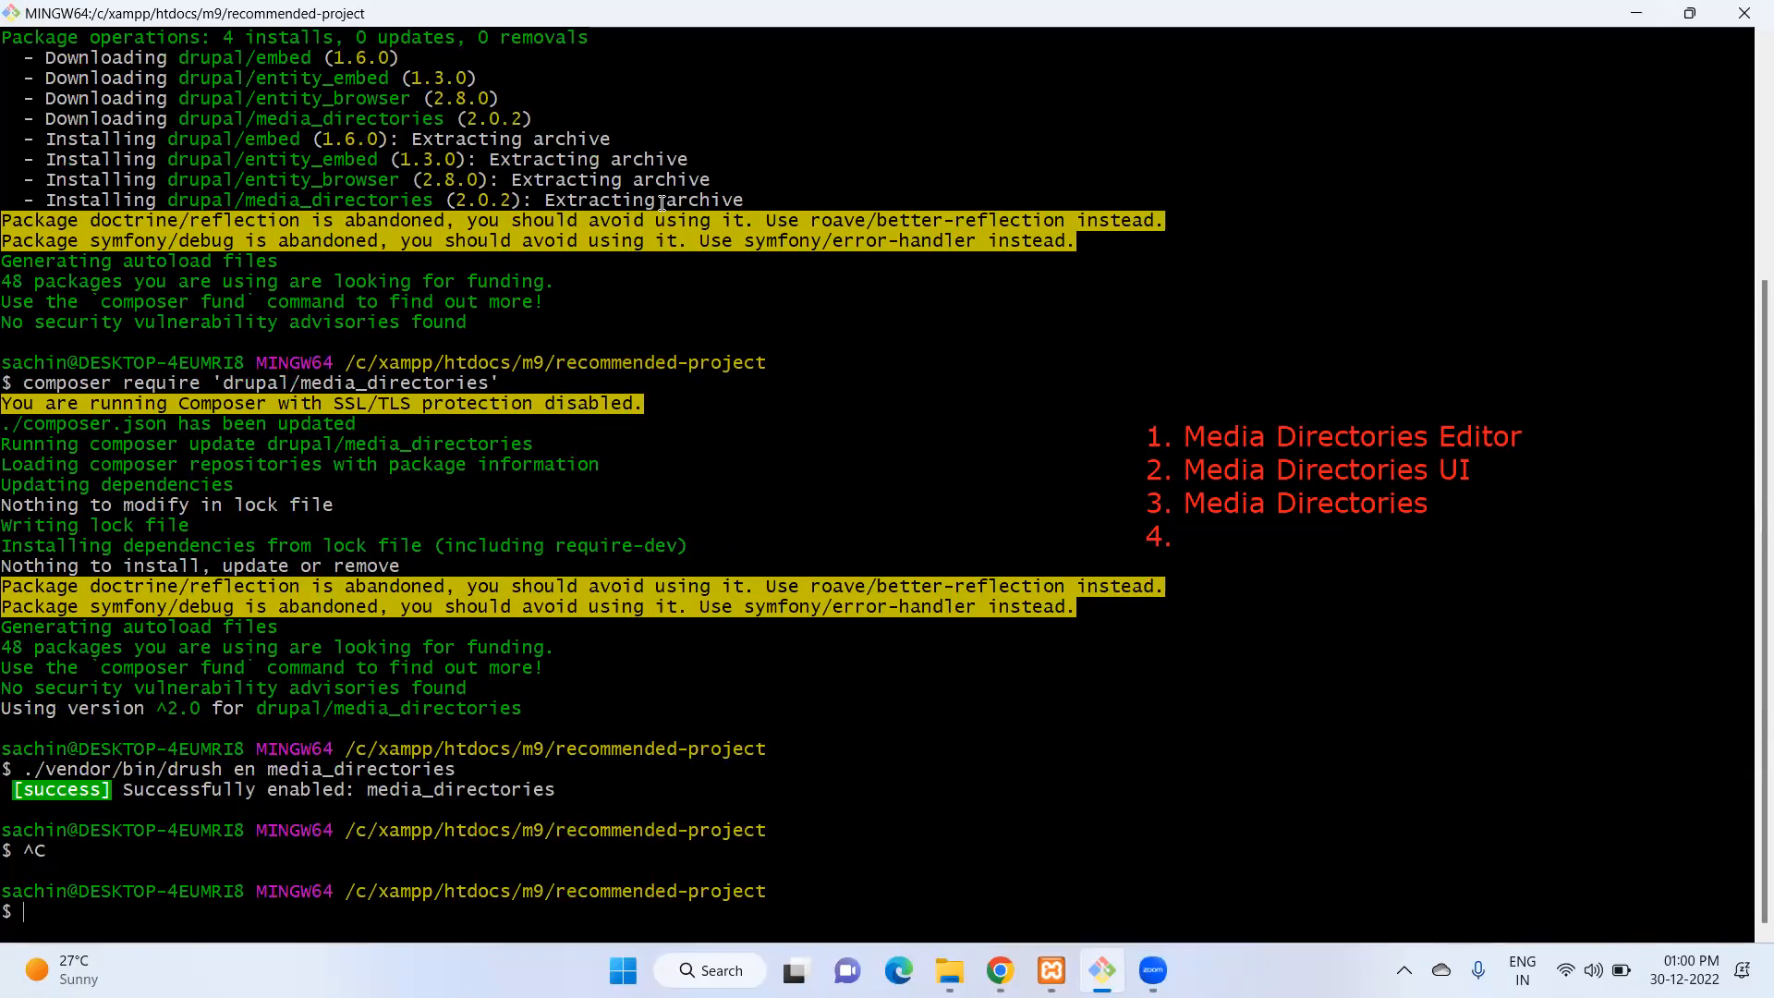
Fill in item 4 of the annotation as "embed", without the "drupal/" prefix.
left_click(1201, 537)
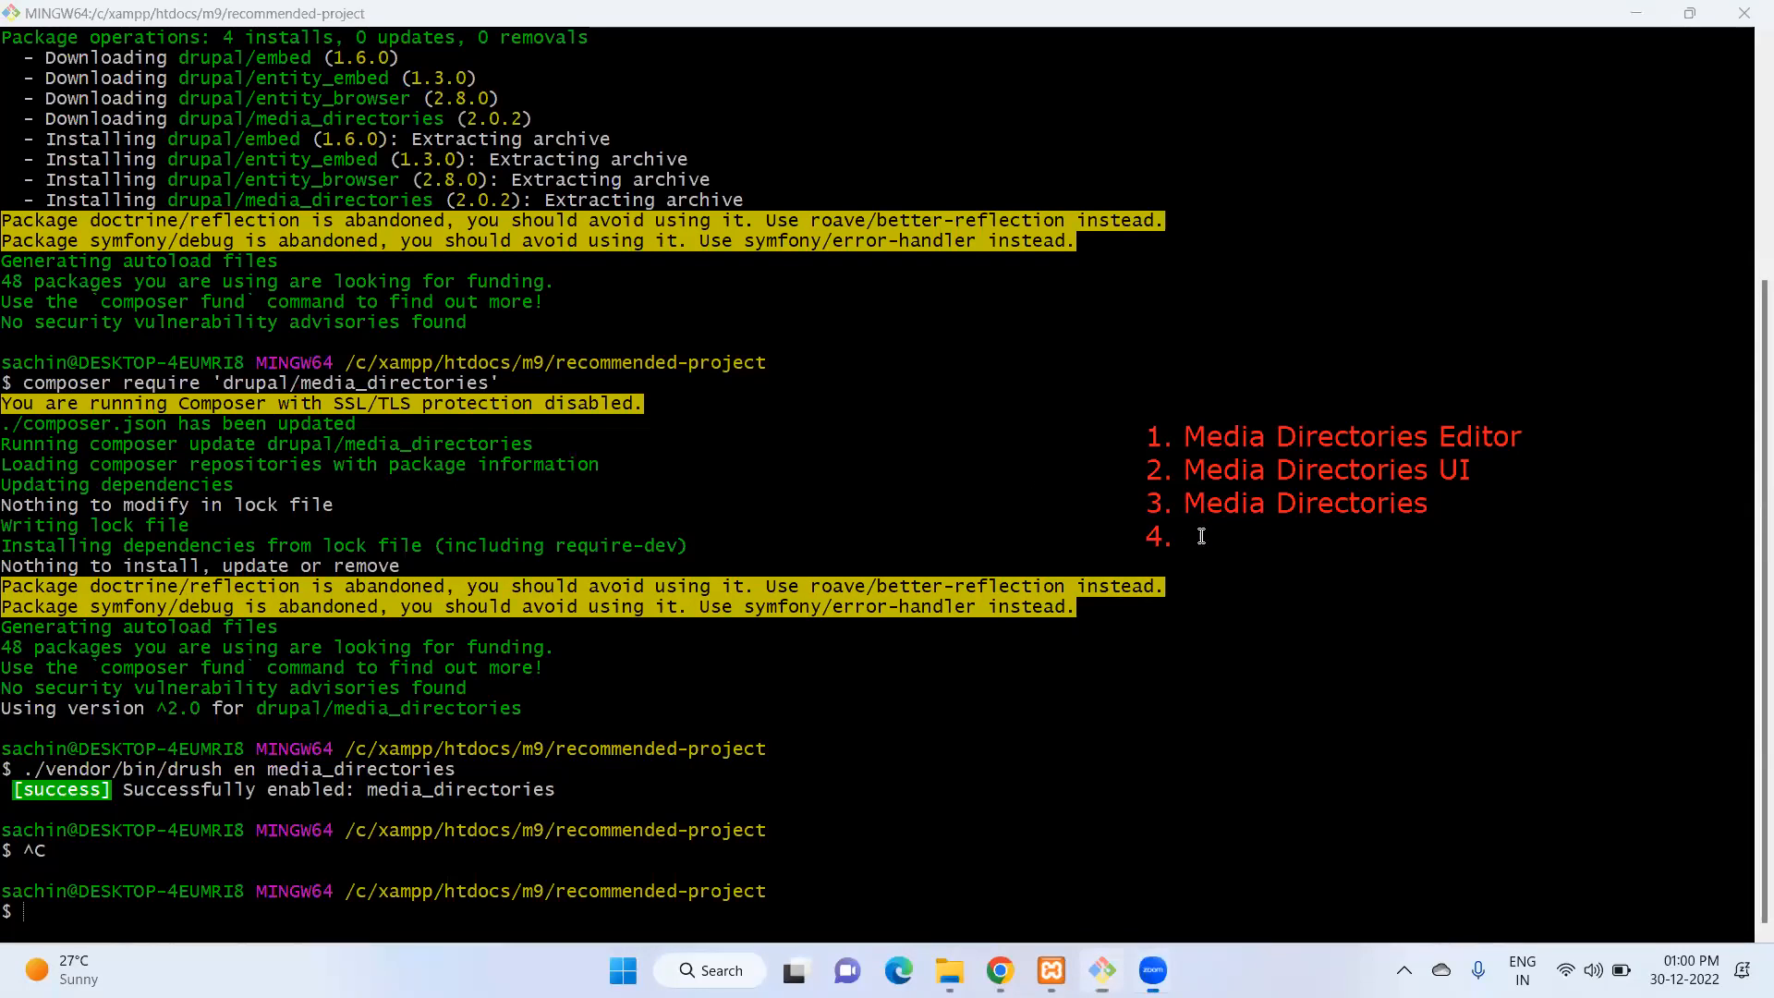
type("drupal/embed")
key("Left")
key("Left")
key("Left")
key("Left")
key("BackSpace")
key("BackSpace")
key("BackSpace")
key("BackSpace")
key("BackSpace")
key("BackSpace")
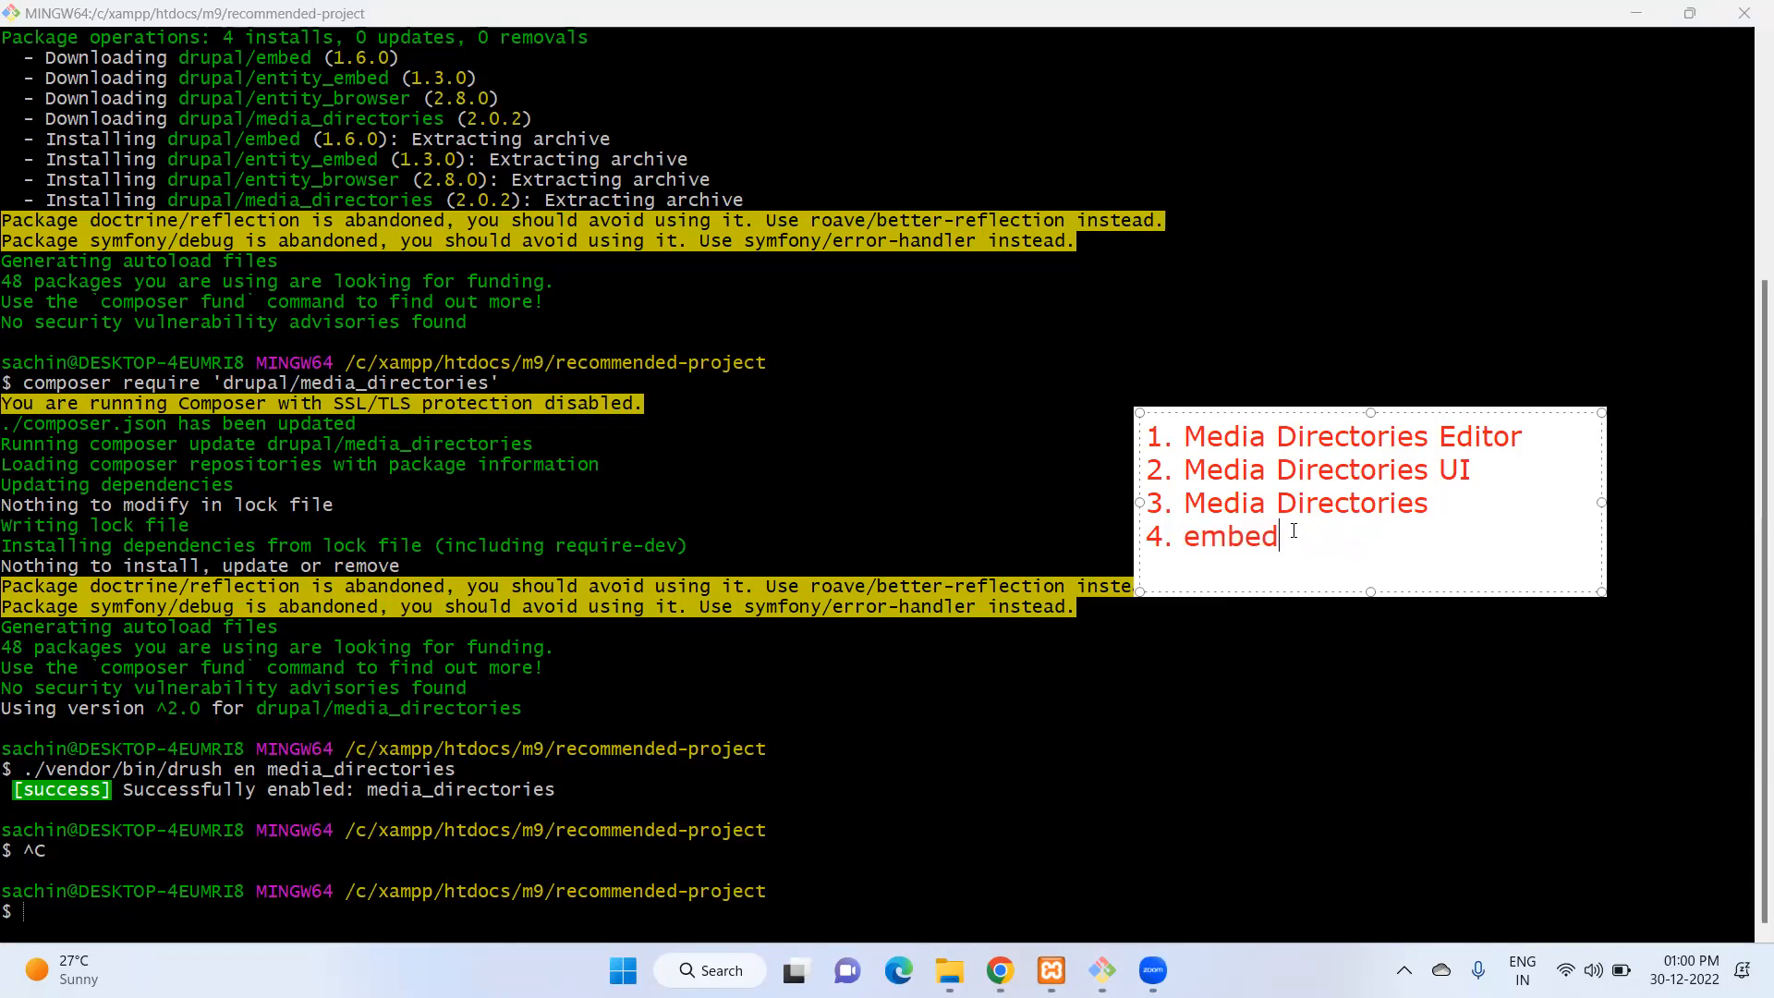
Add "5. entity embed" and "6. entity brower" to the annotation and move the finished list slightly up the screen.
key("Return")
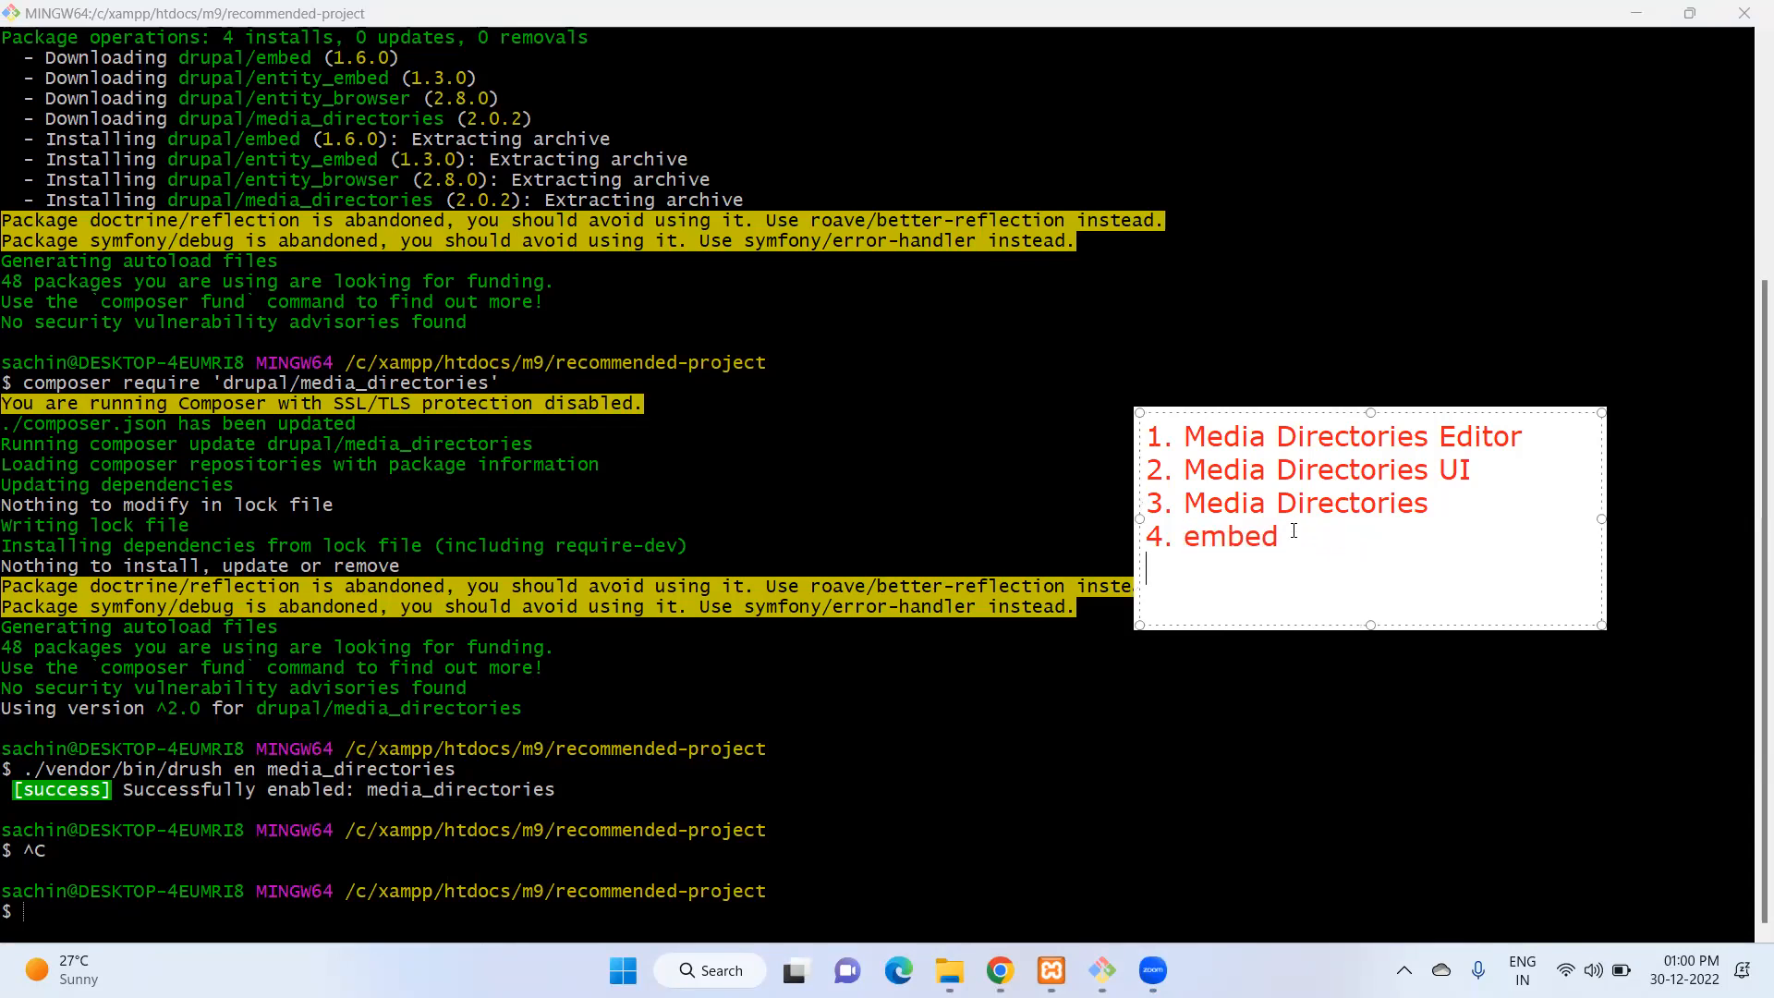
type("5. entity embed")
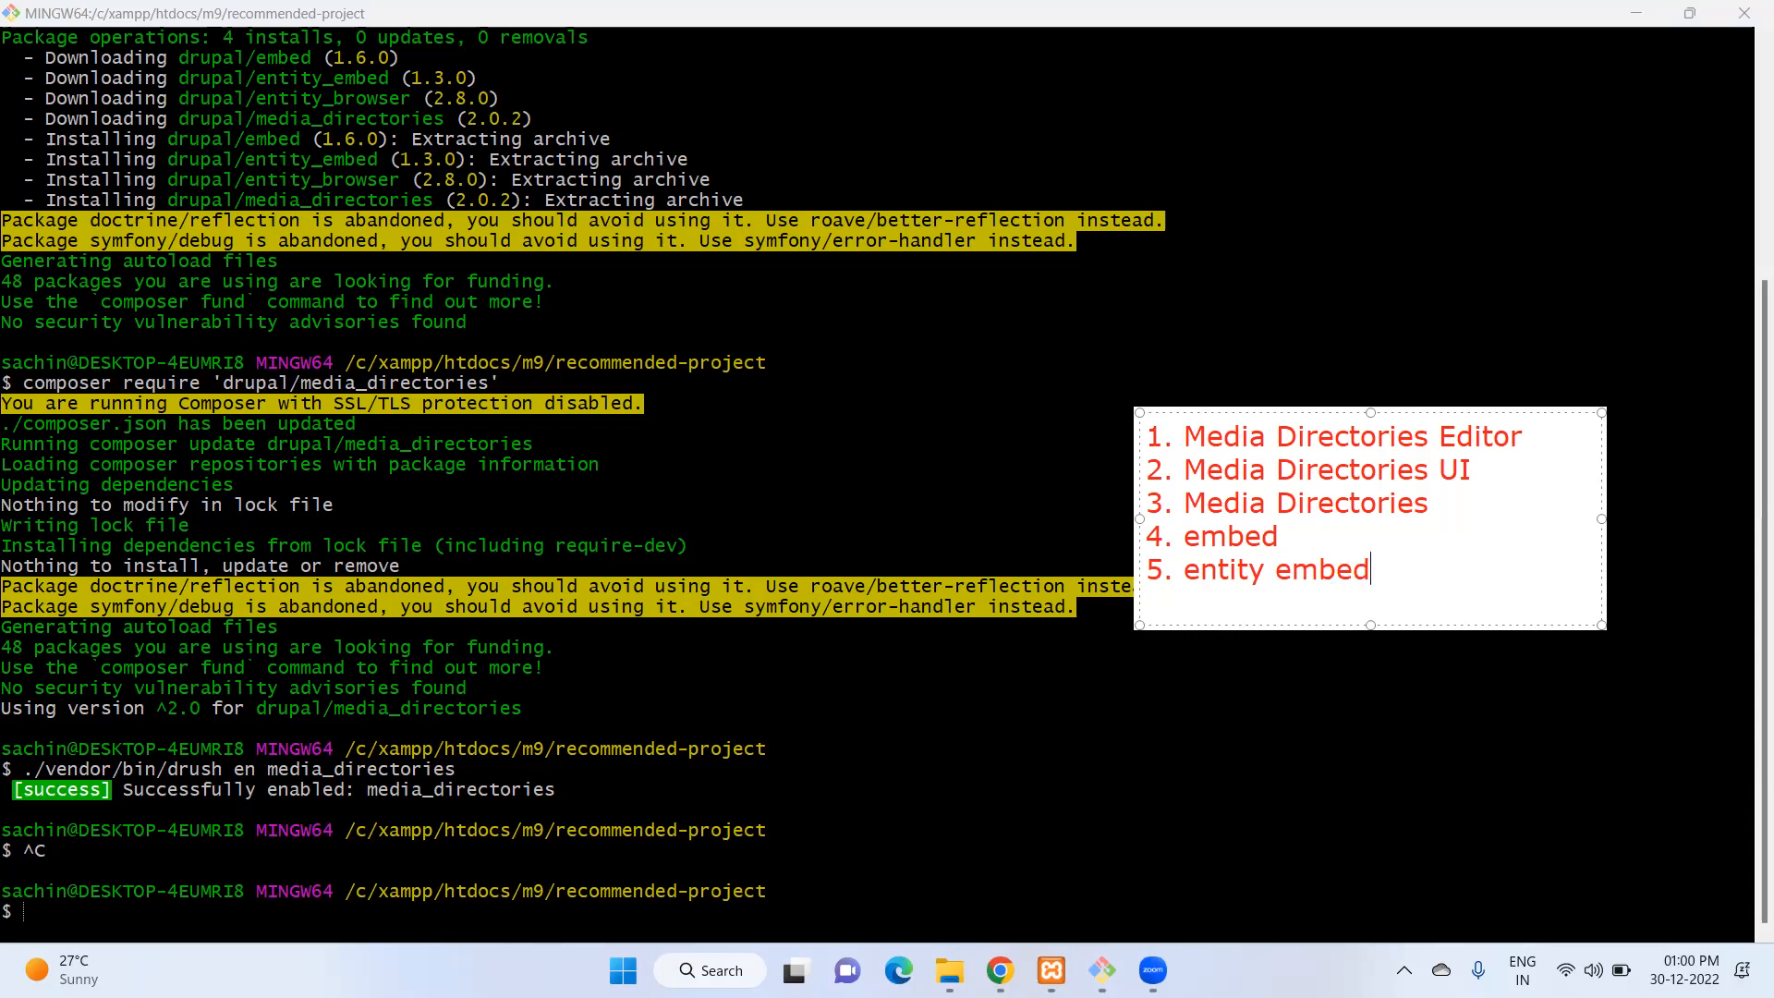
key("Return")
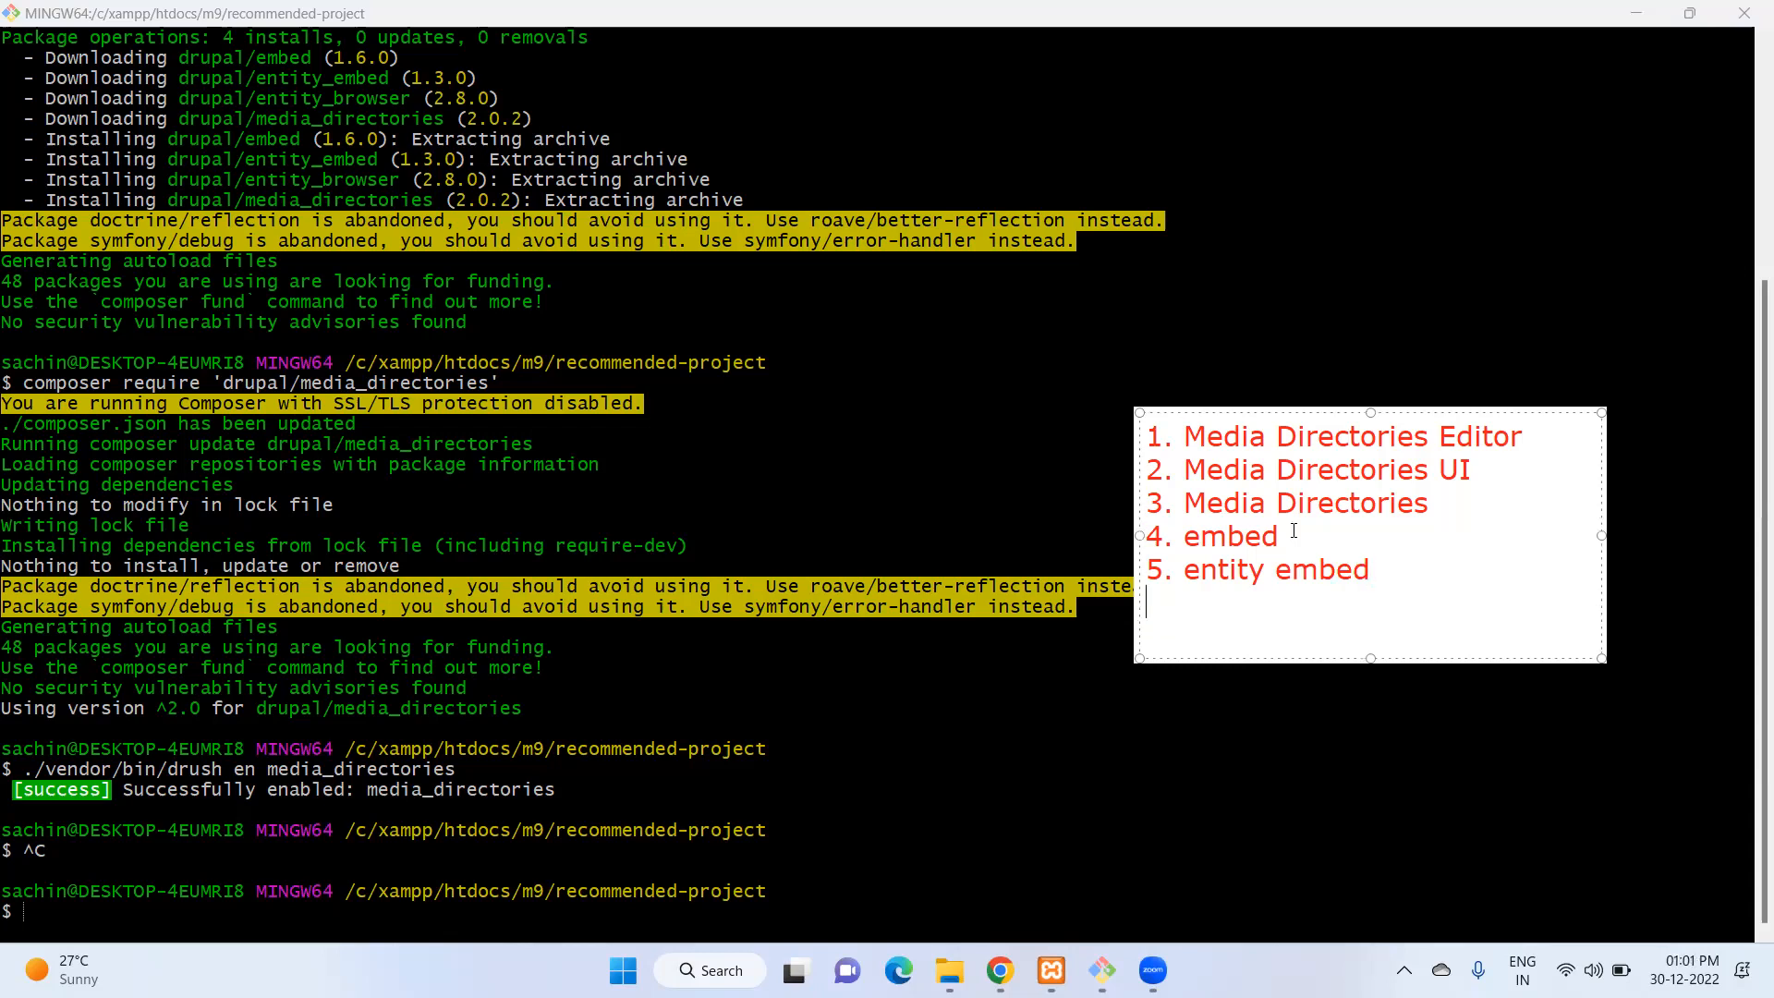
type("6. entity br")
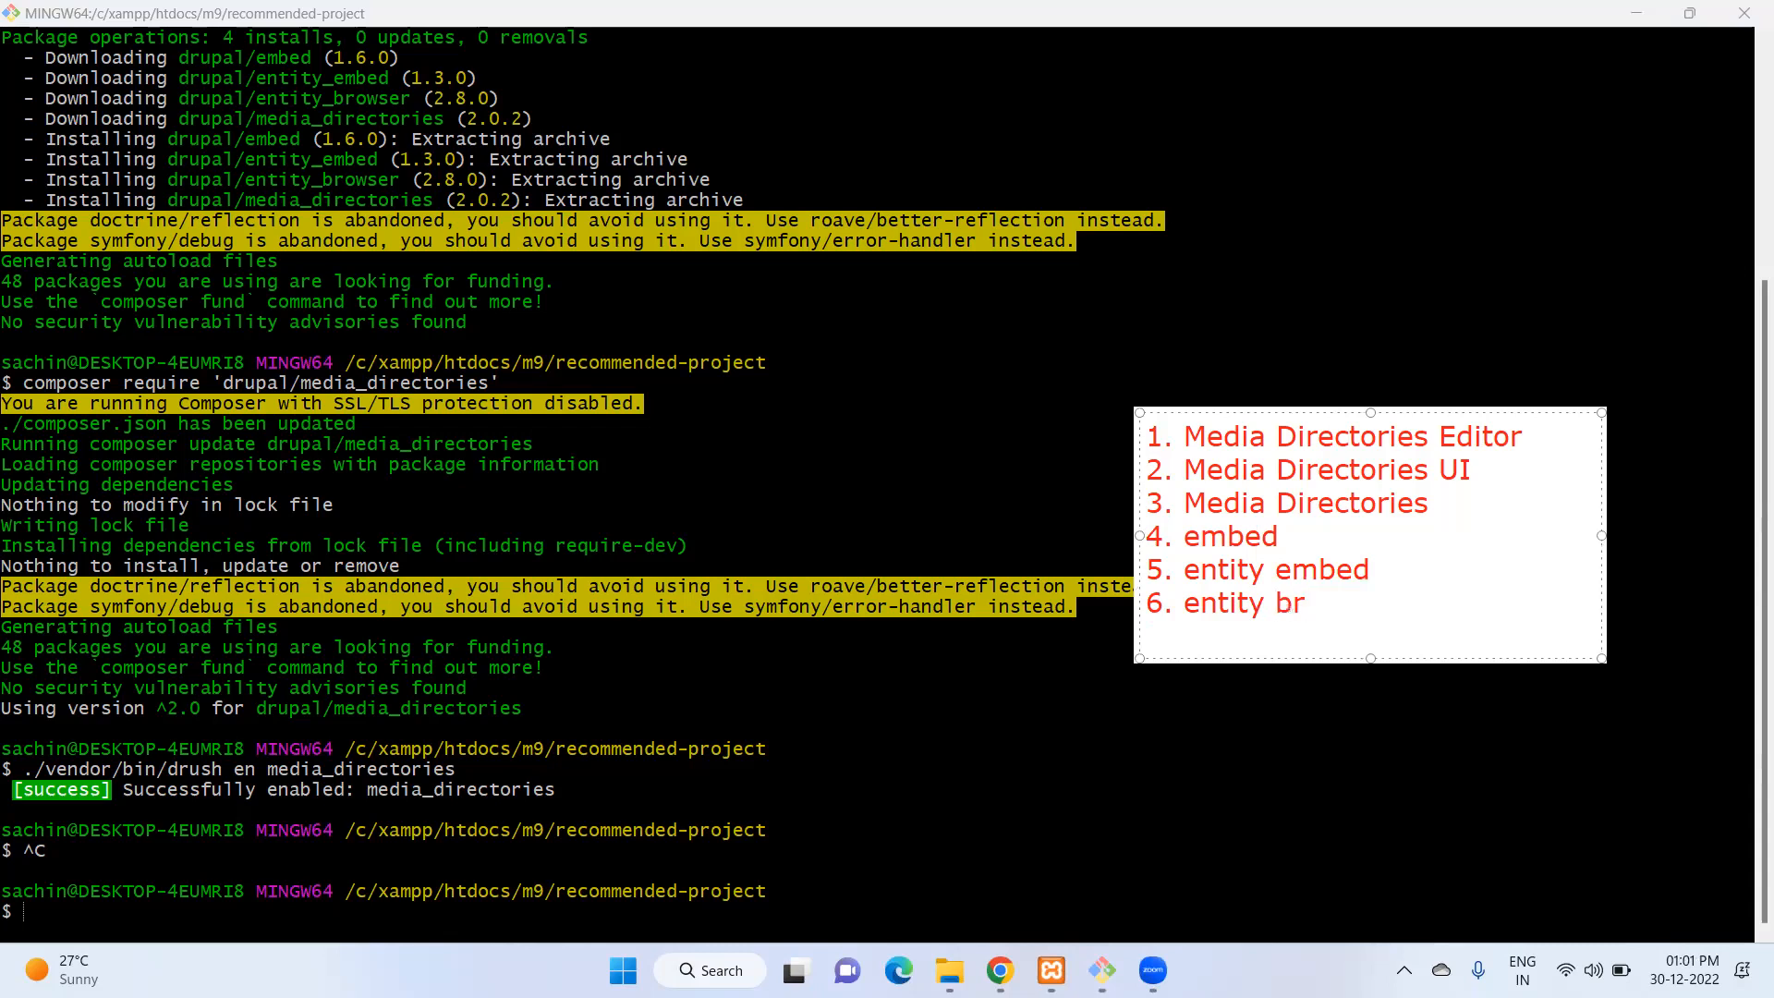
type("ower")
left_click(1438, 718)
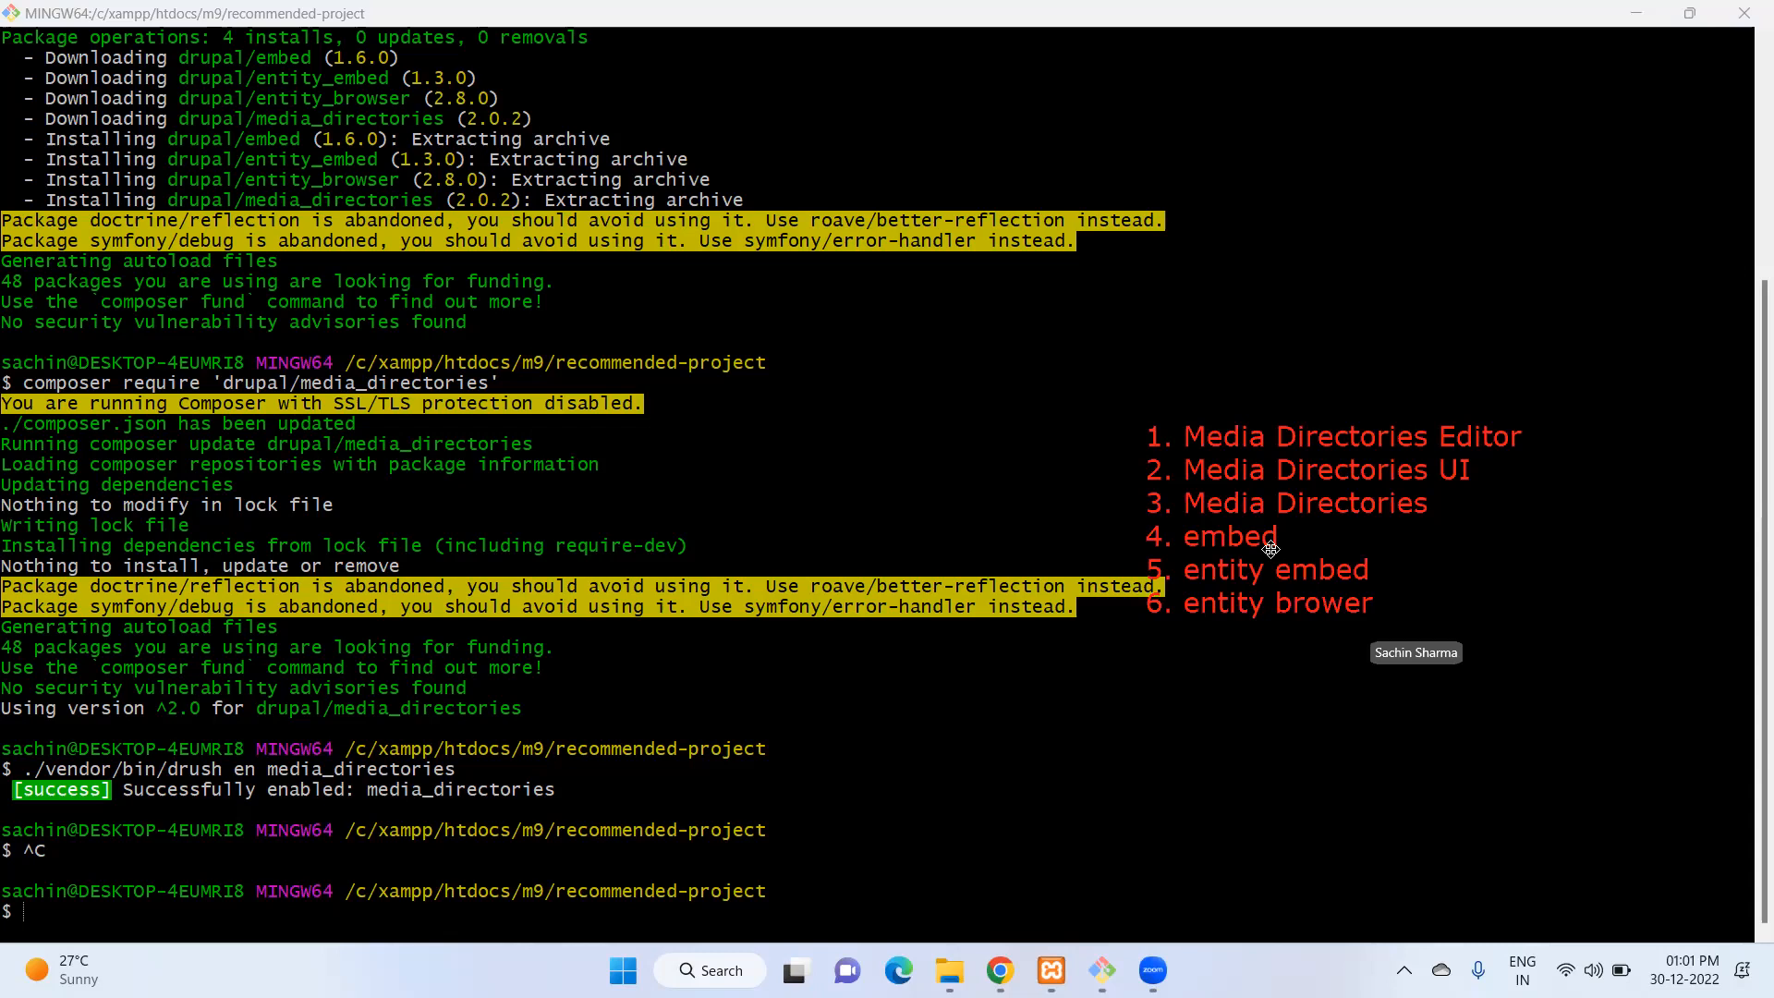
left_click_drag(1322, 508, 1302, 413)
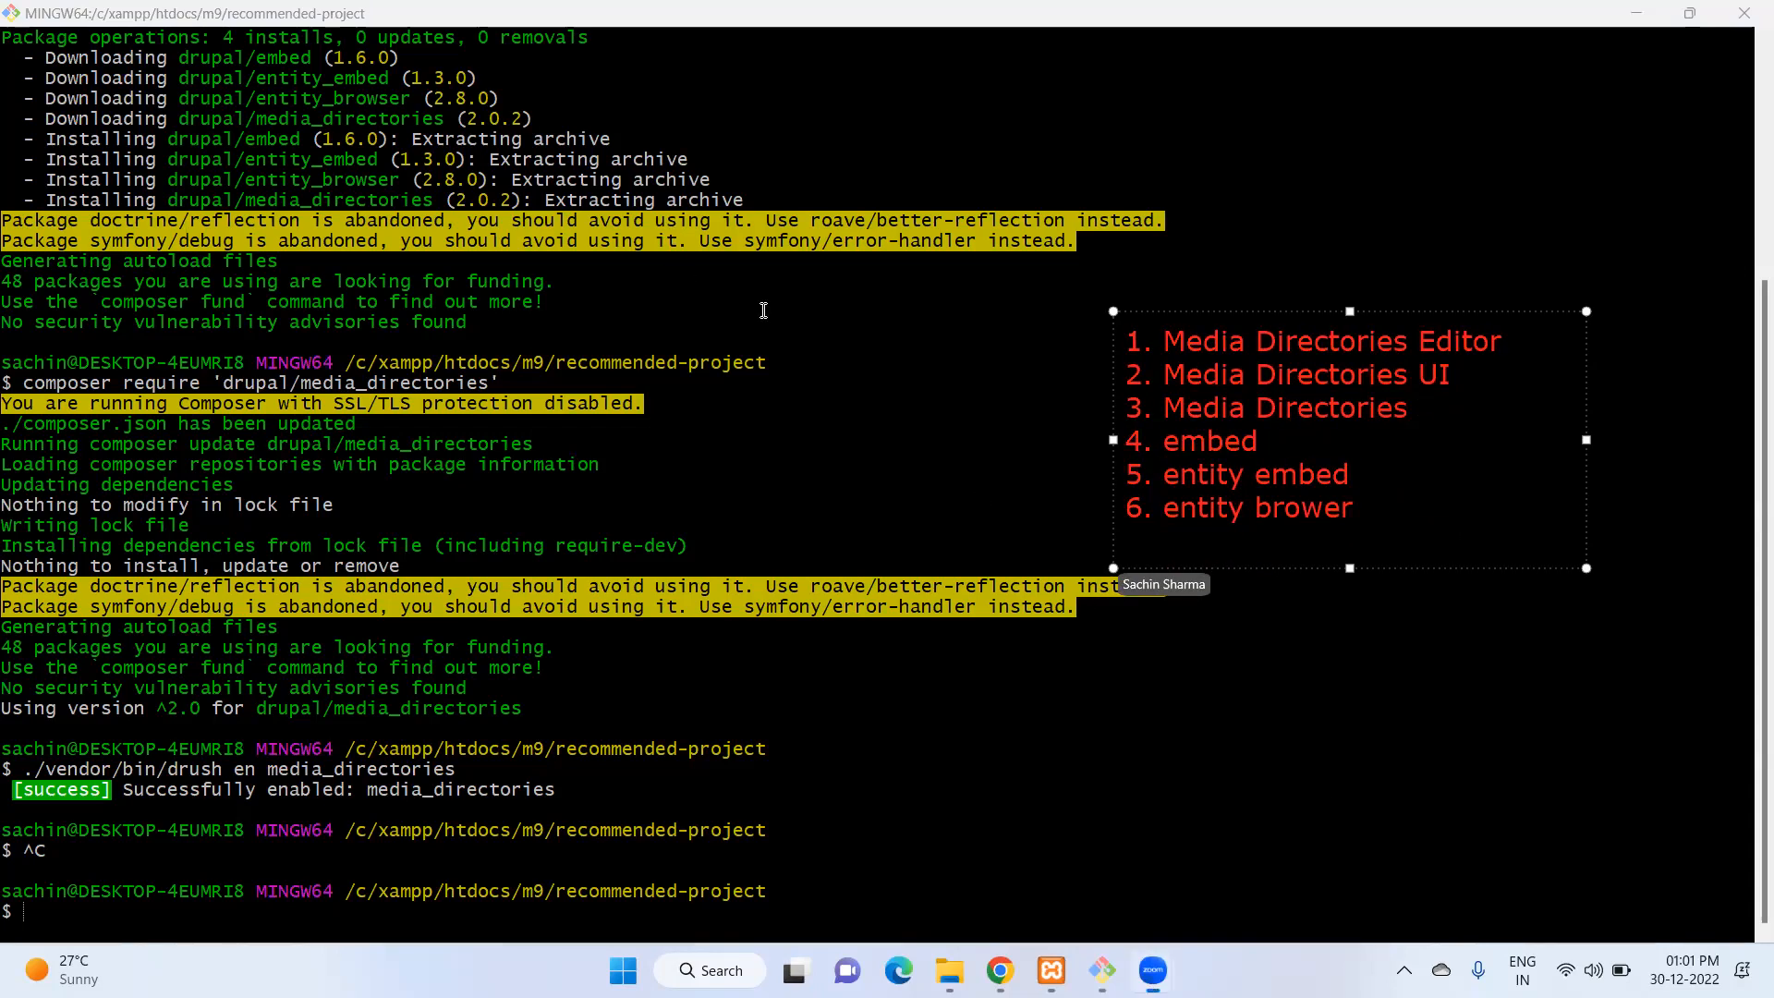
Switch to Chrome and examine the Media Directories: Standalone media browser page, including its Root directory and error message.
left_click(1000, 970)
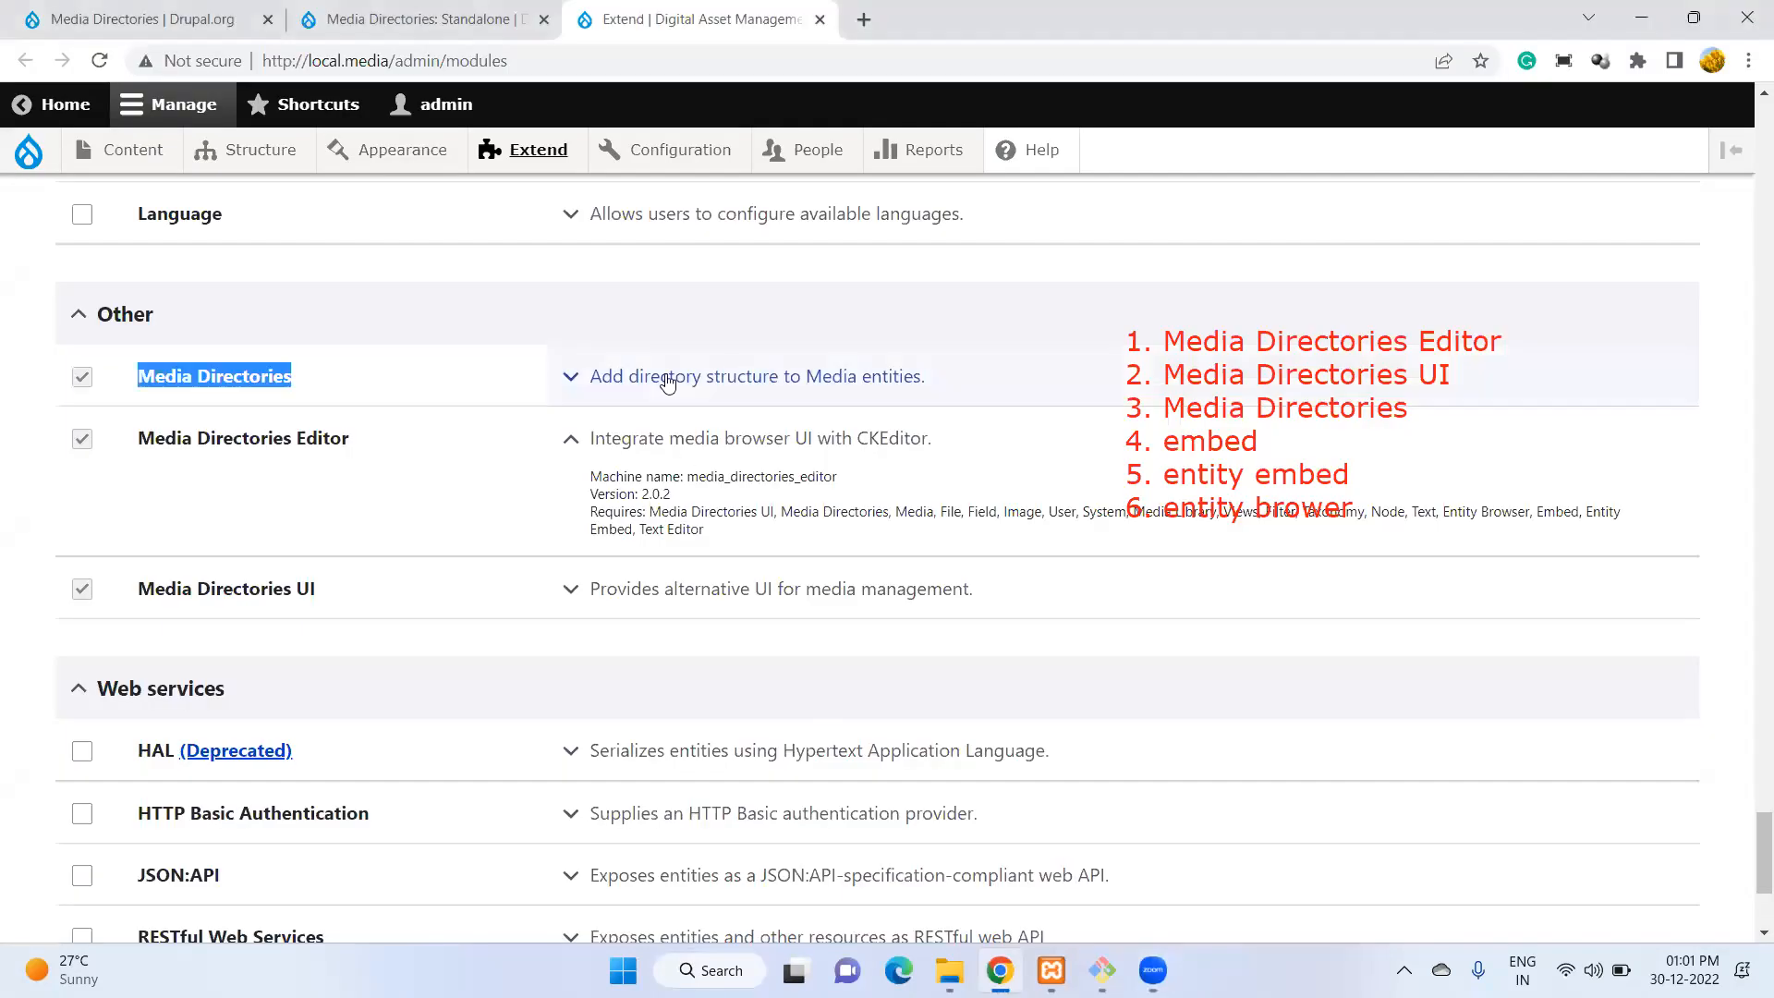
left_click(332, 11)
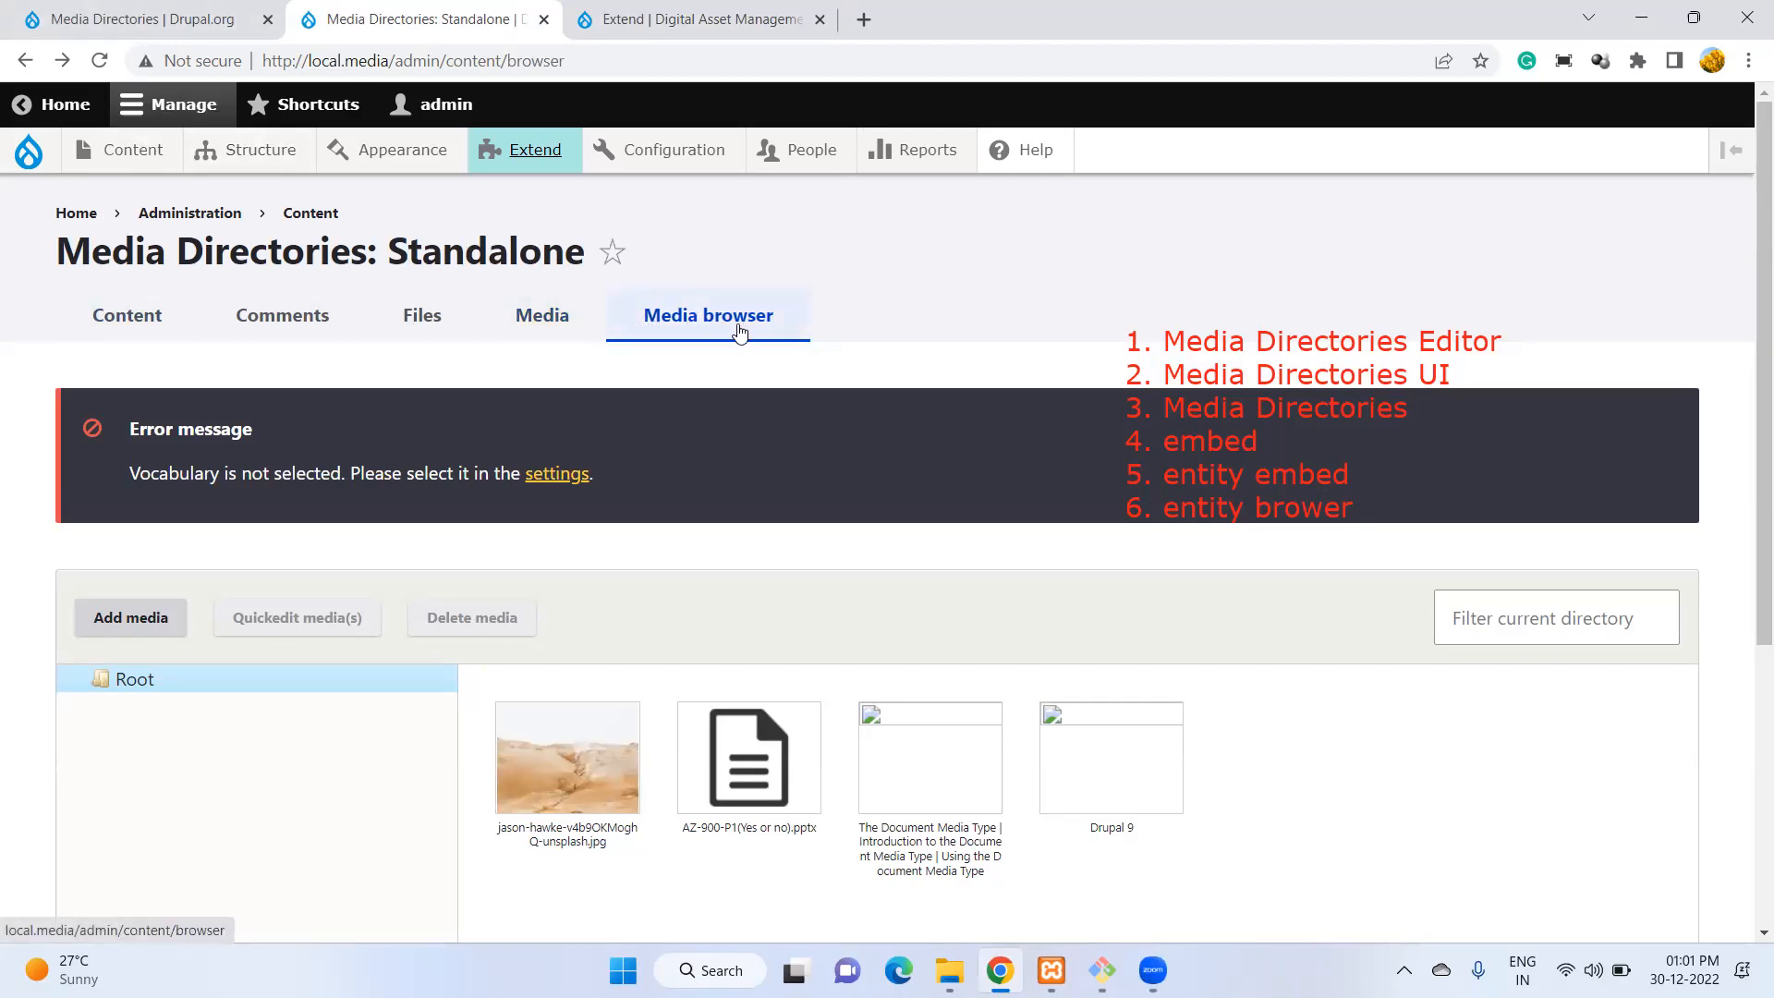
scroll(722, 336, "down", 2)
scroll(752, 436, "up", 2)
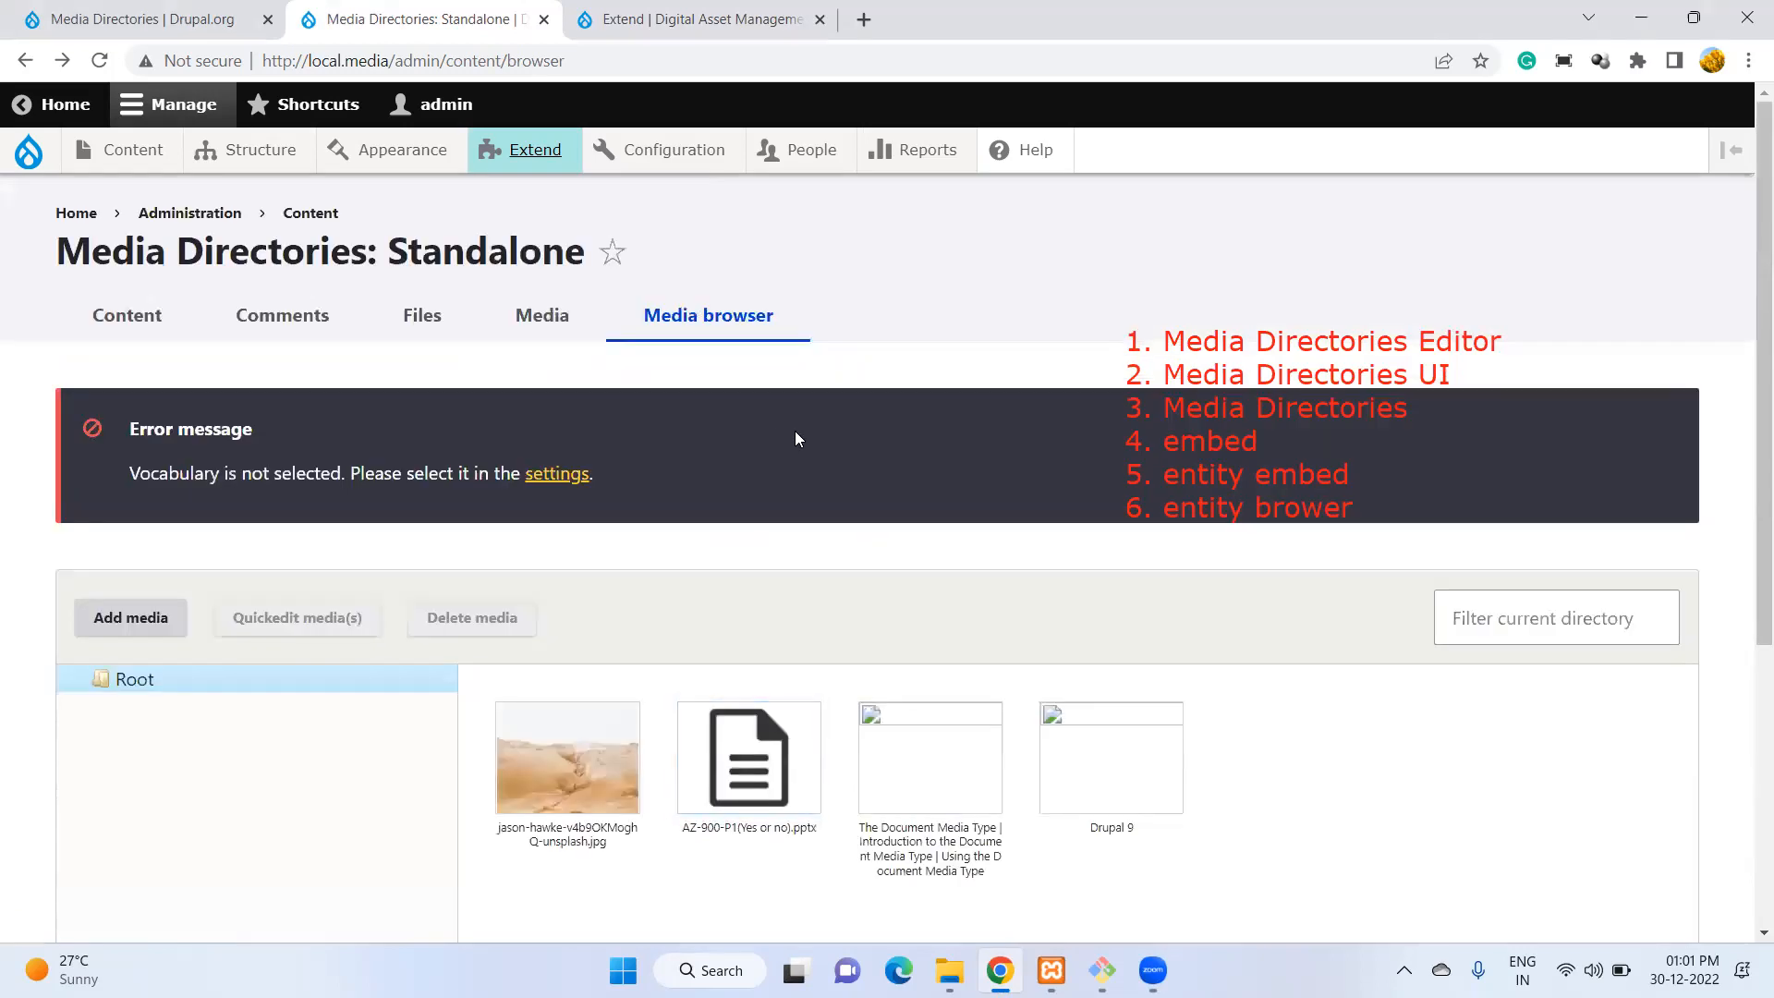
scroll(760, 435, "down", 2)
scroll(662, 599, "up", 2)
scroll(662, 599, "down", 1)
left_click(137, 568)
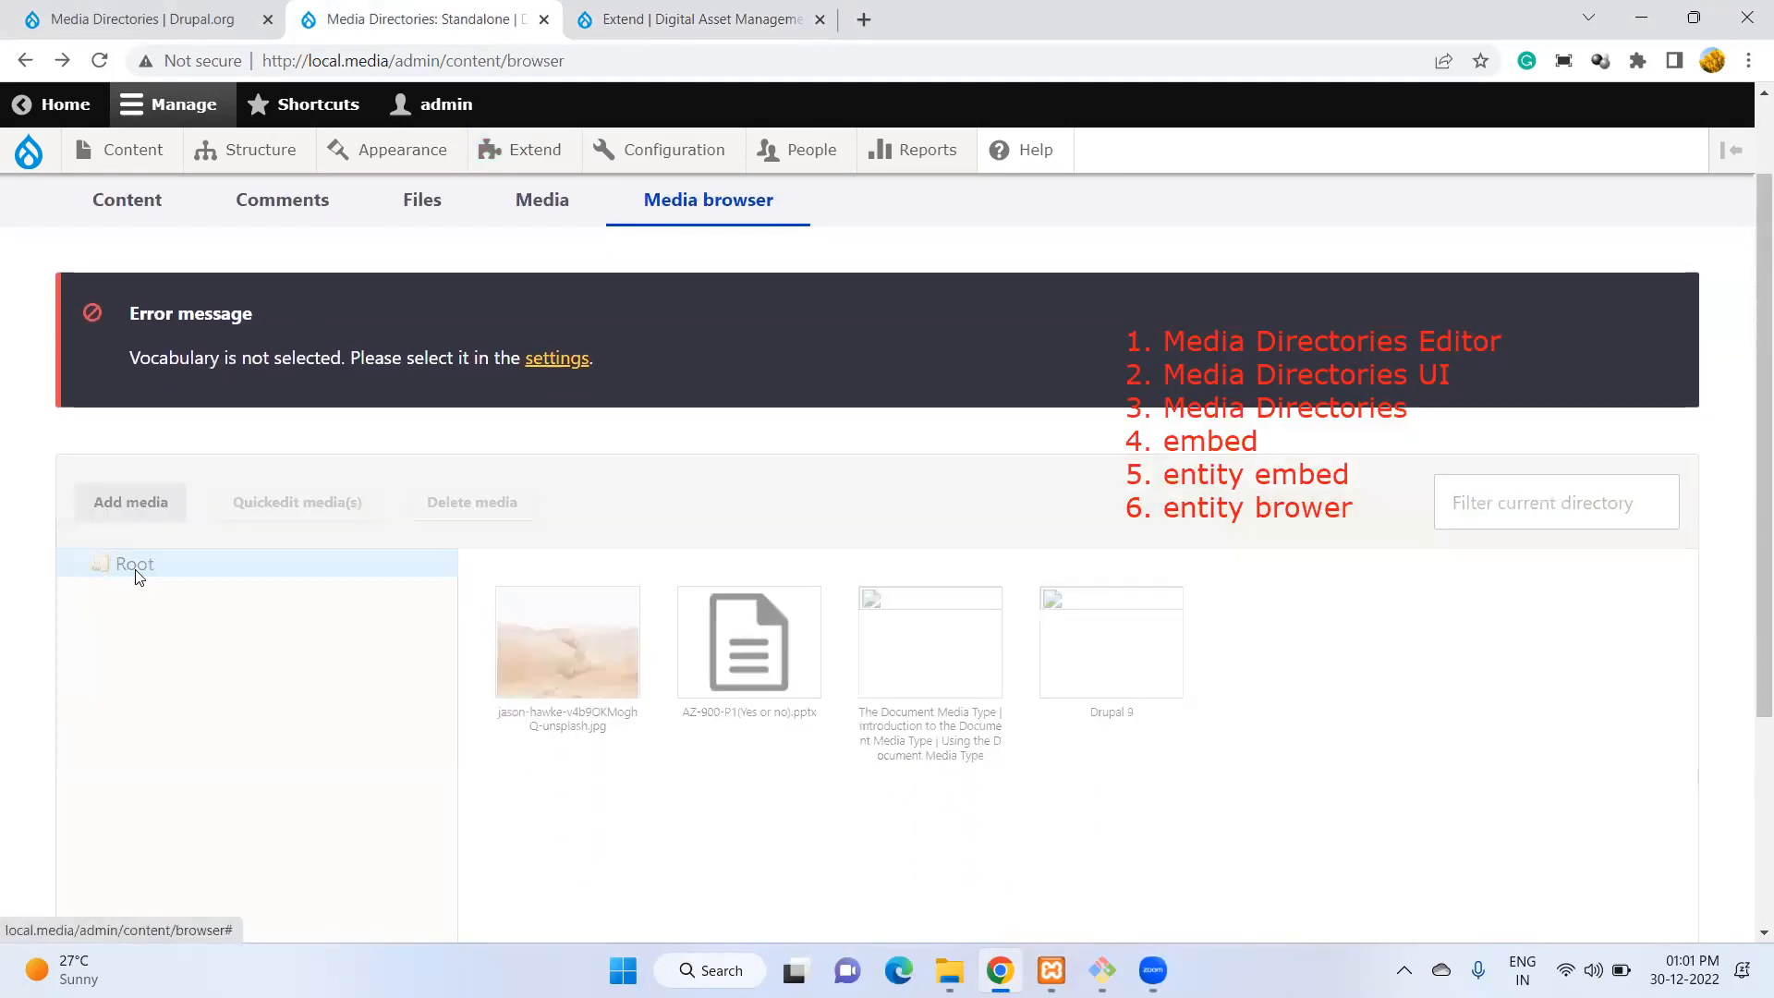
scroll(808, 683, "down", 4)
scroll(811, 687, "up", 4)
scroll(807, 685, "down", 3)
scroll(808, 684, "up", 4)
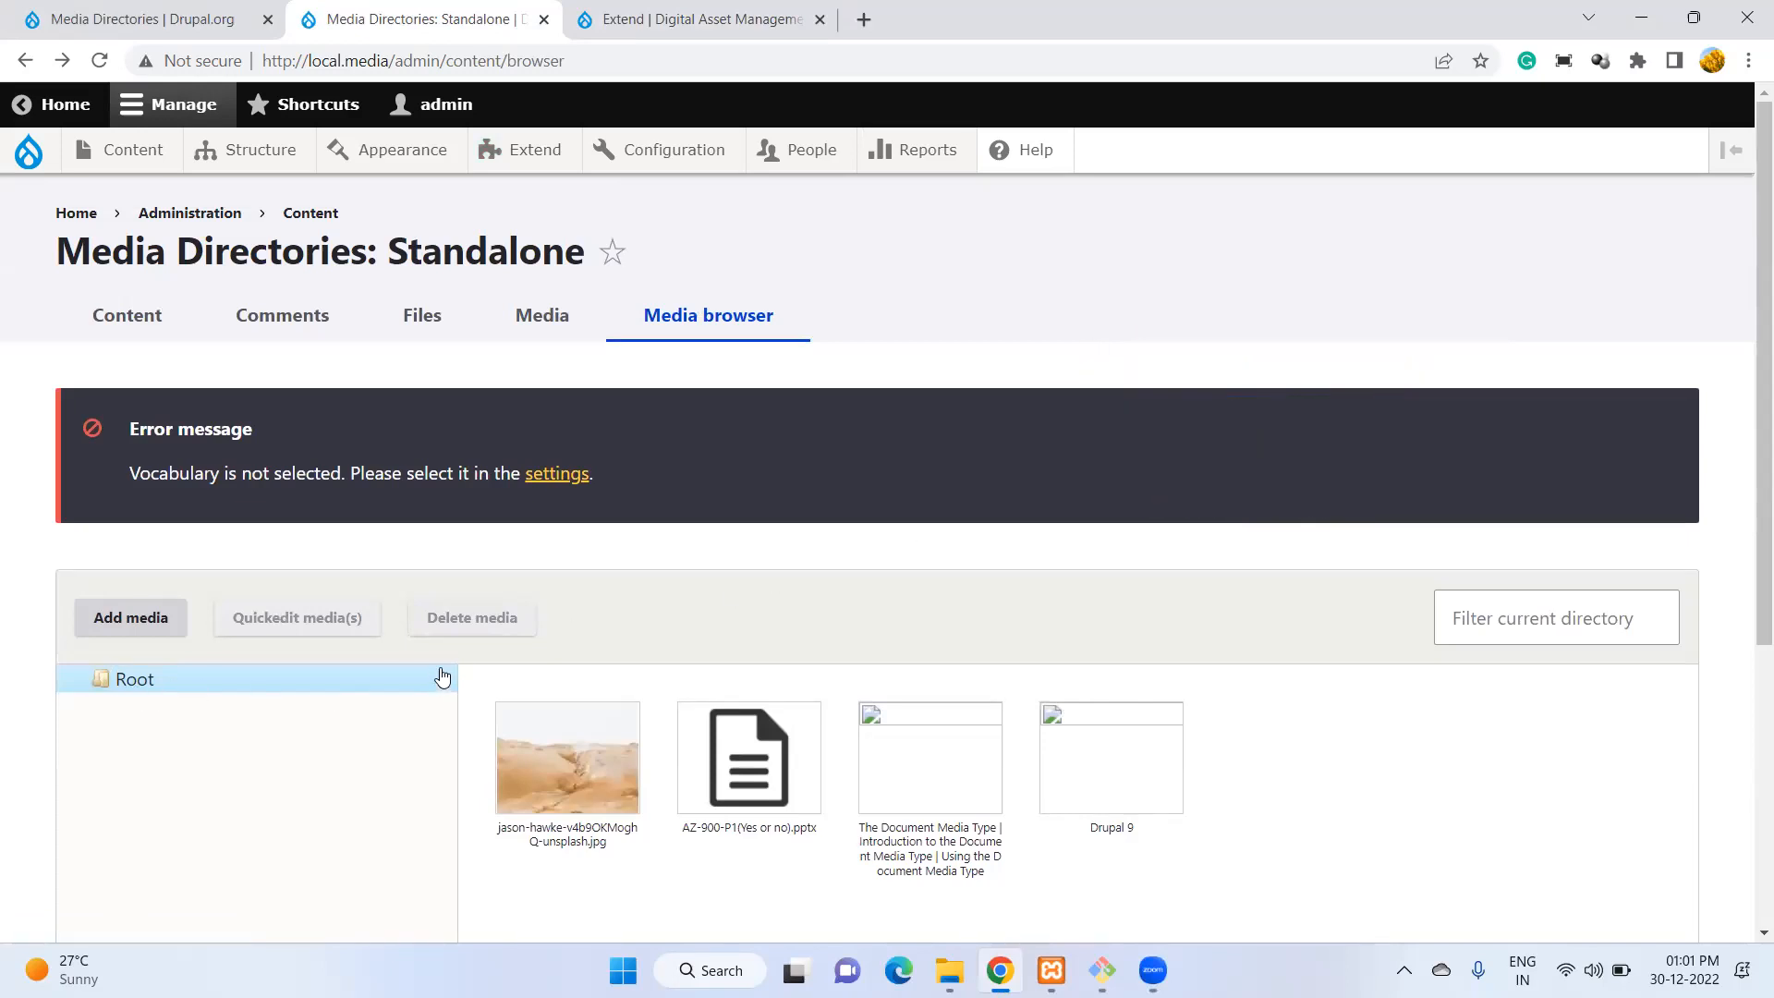
Open the Media directories settings from the error message and set the Taxonomy to Media tags.
left_click(578, 476)
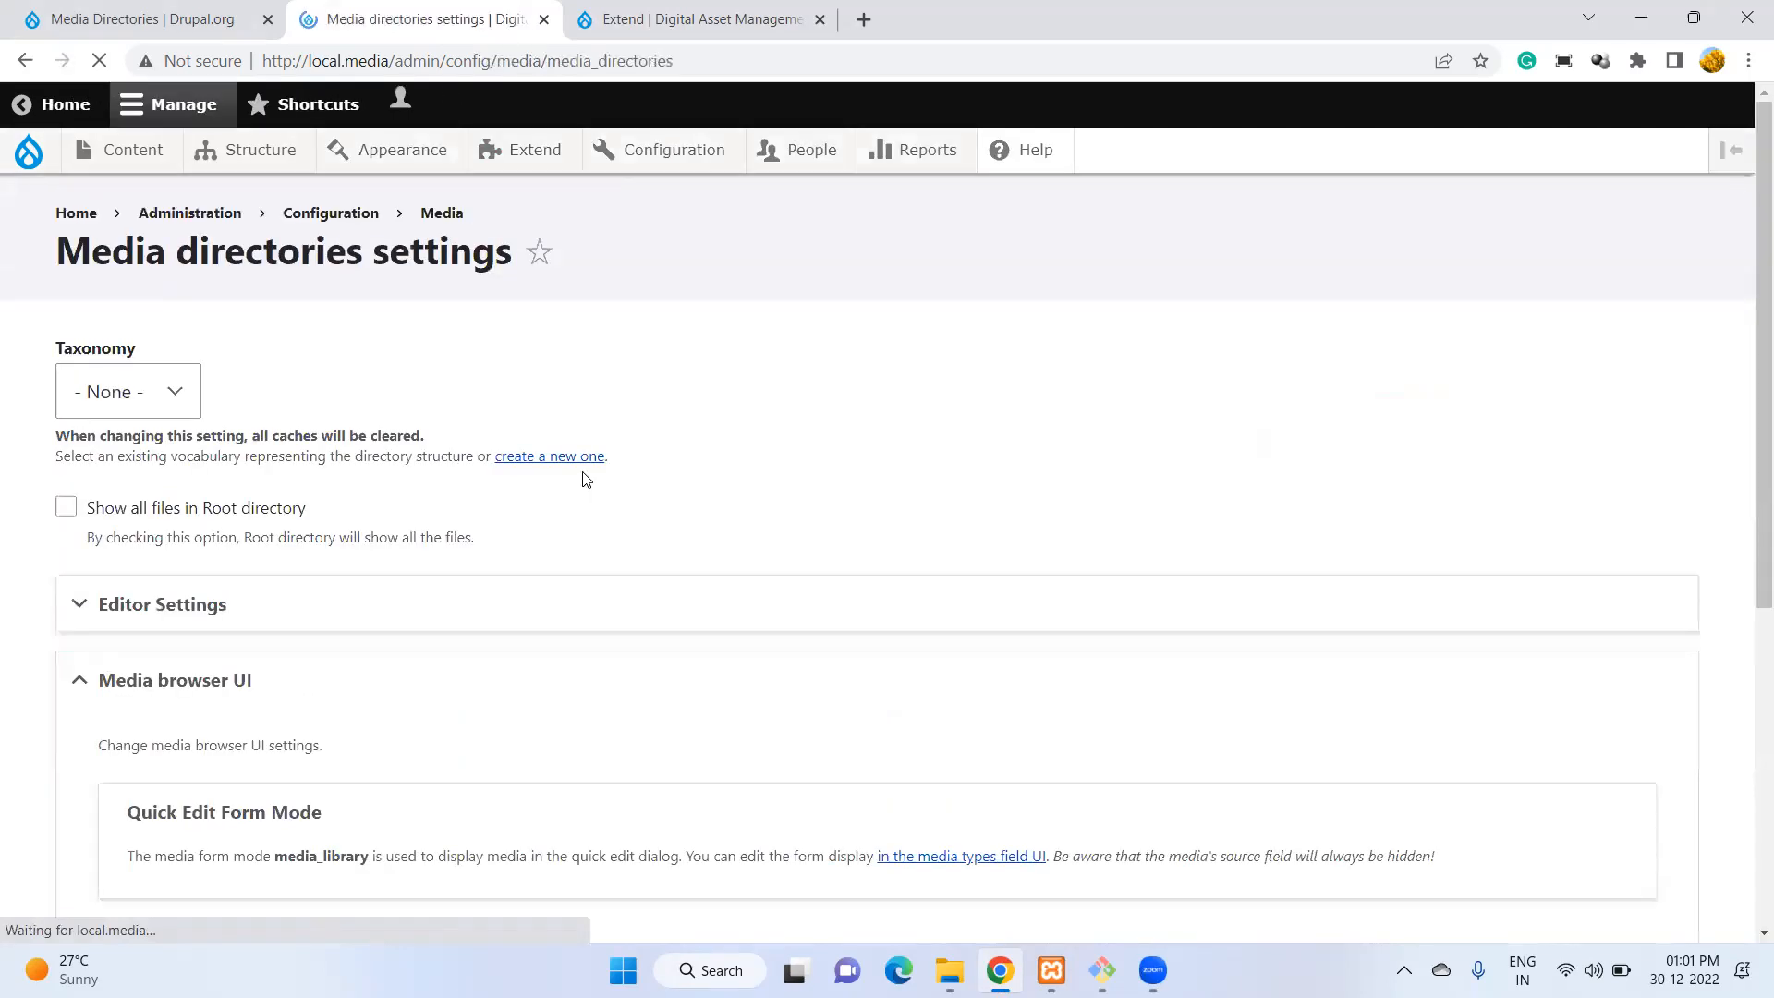
left_click(178, 394)
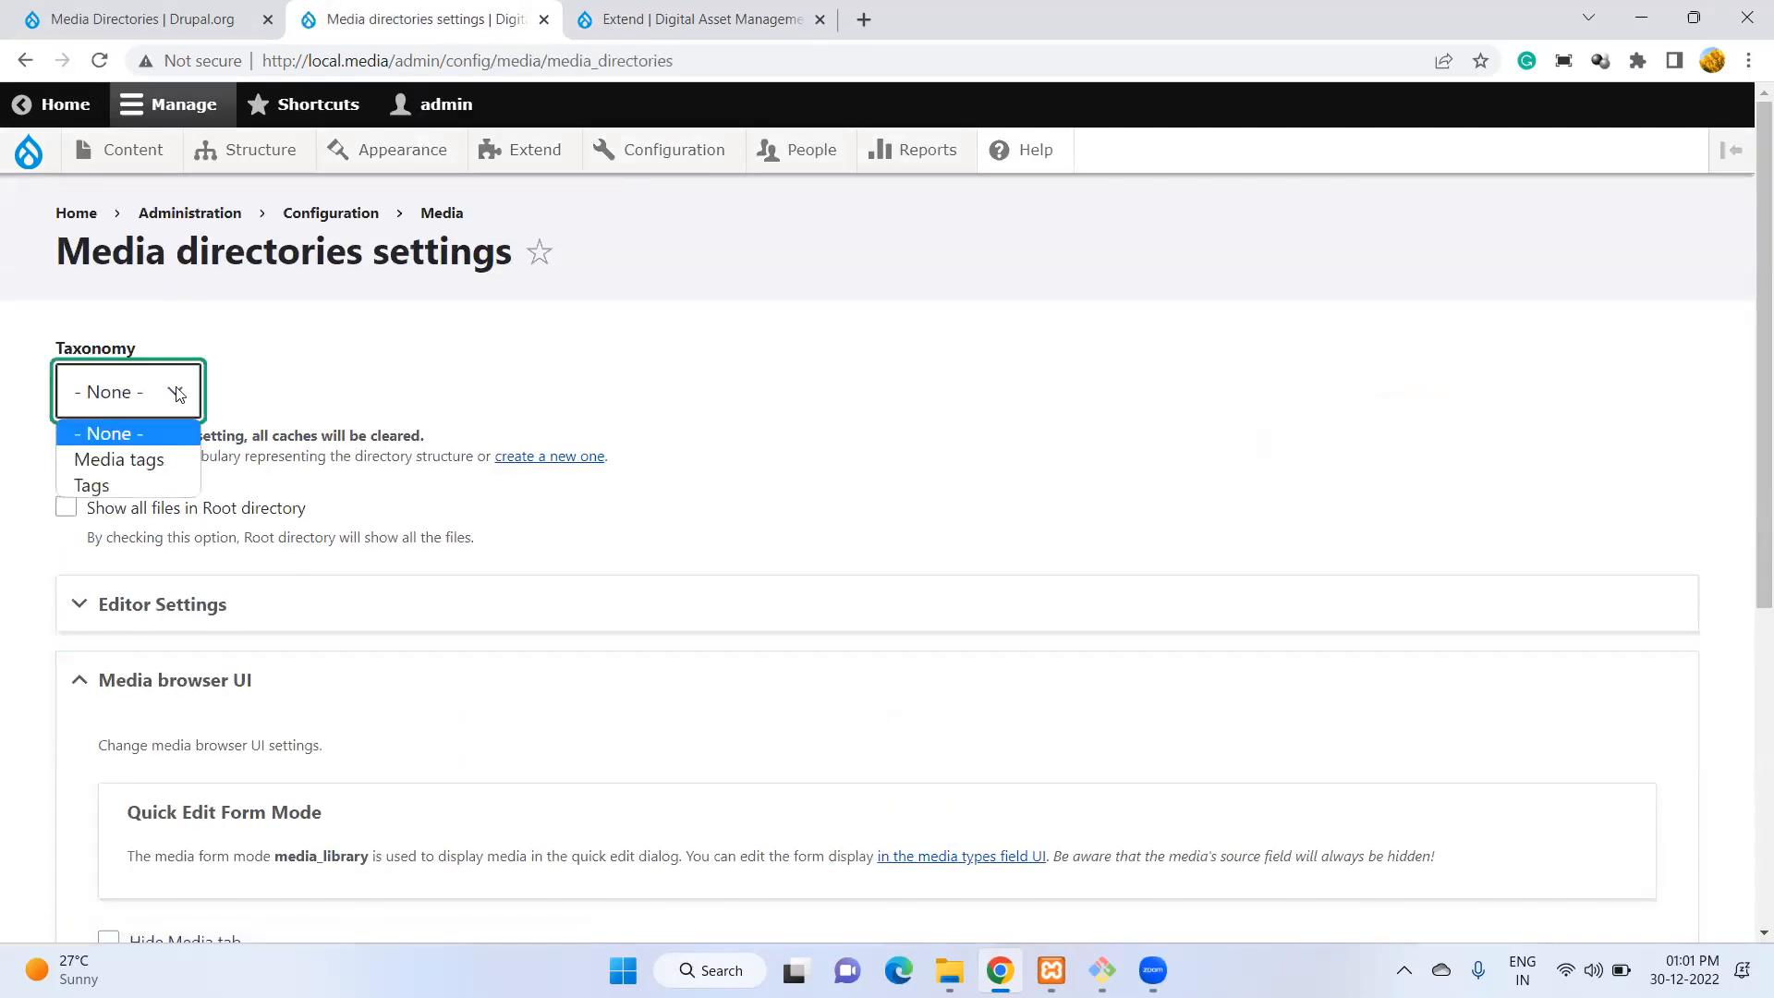
left_click(120, 459)
Expand the Editor Settings and review the image styles offered for the embed dialog.
scroll(512, 546, "down", 2)
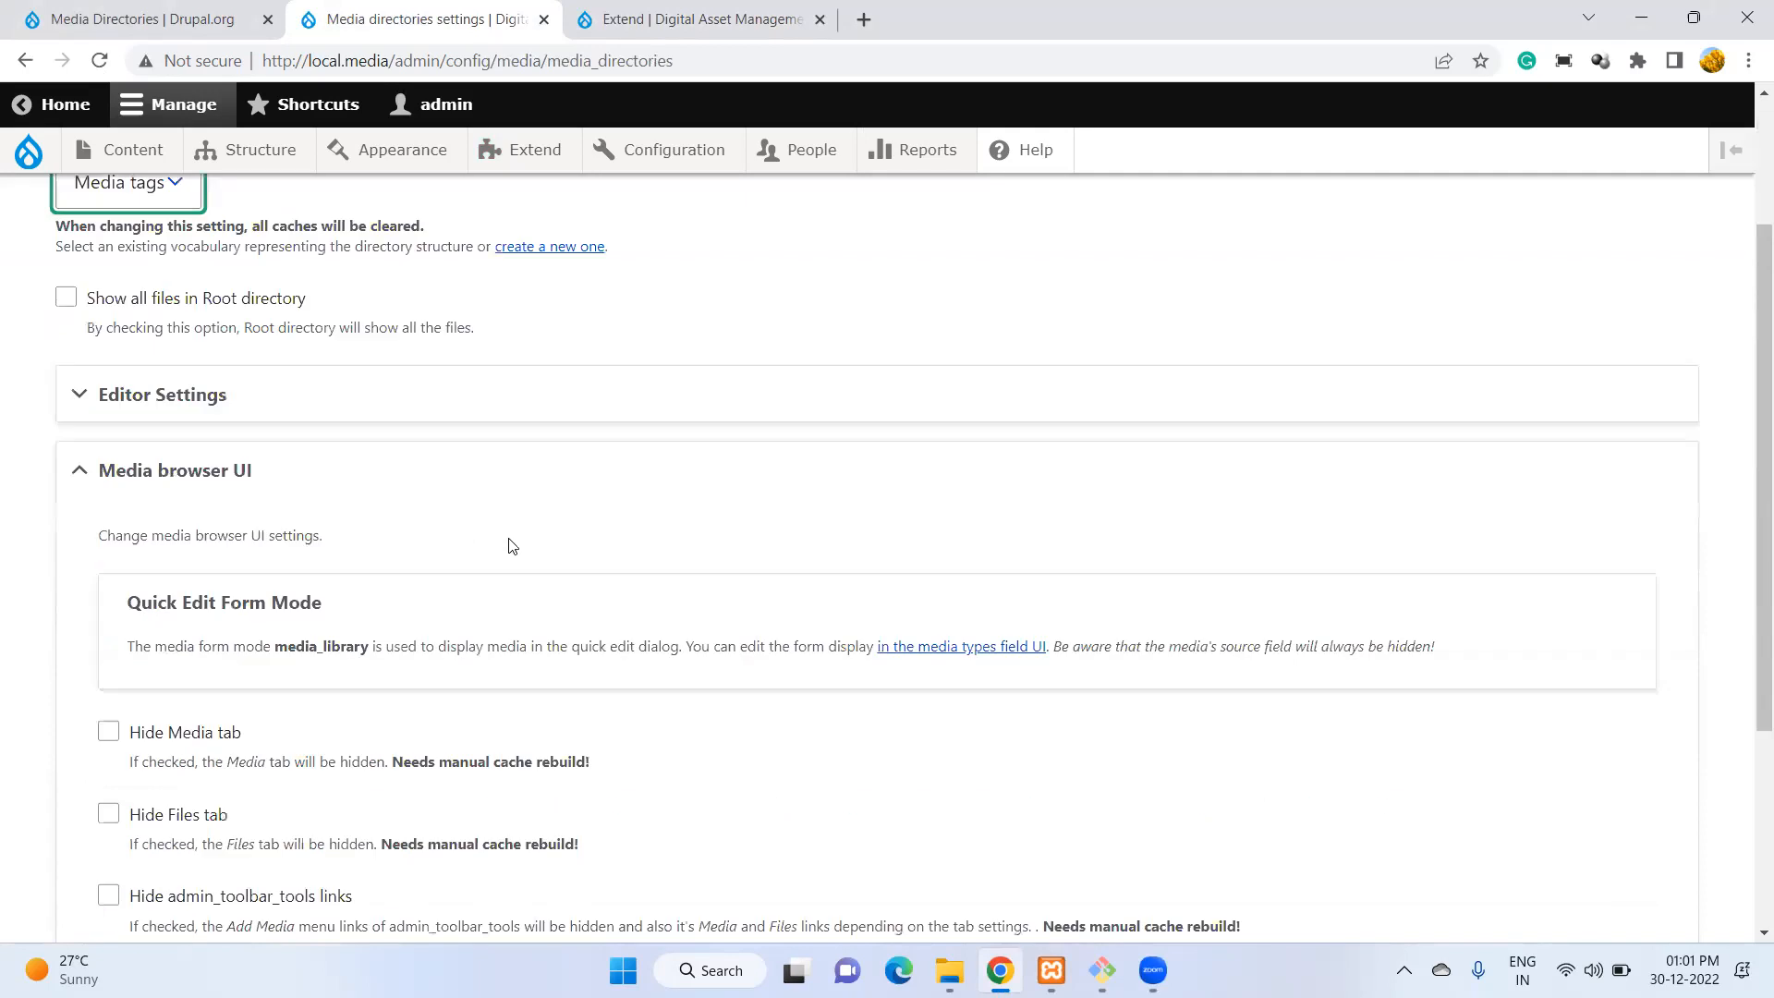
left_click(129, 381)
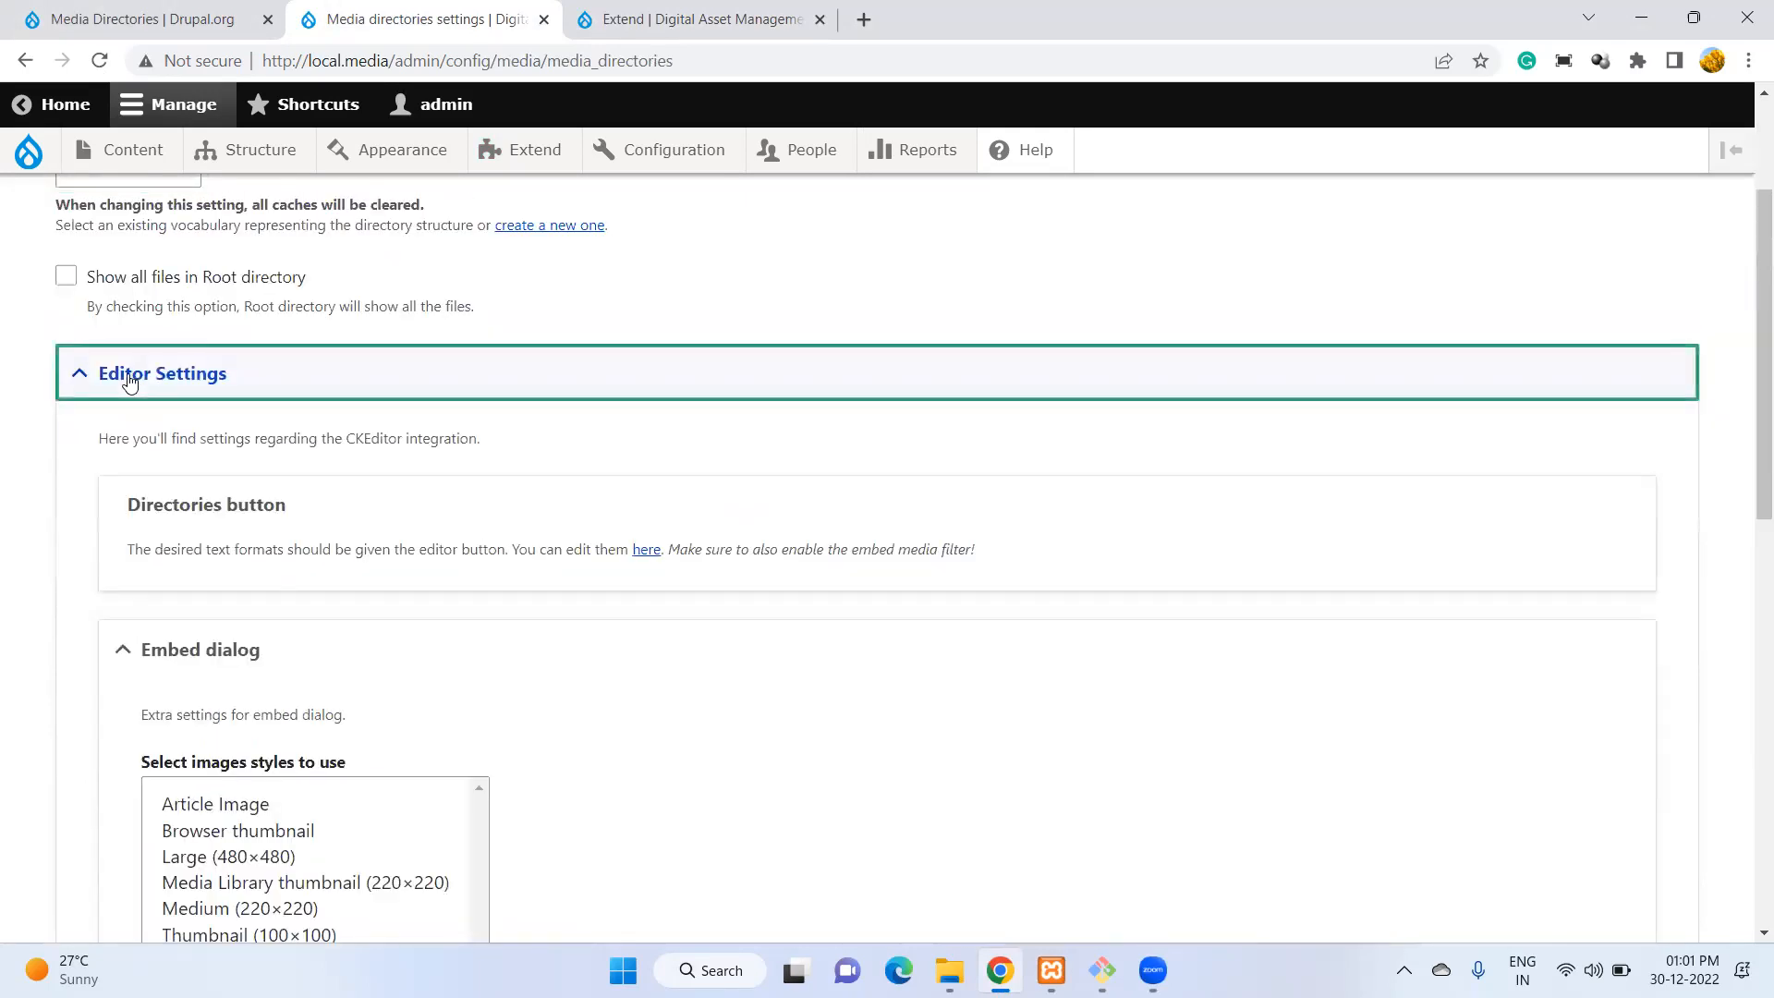
scroll(496, 586, "down", 3)
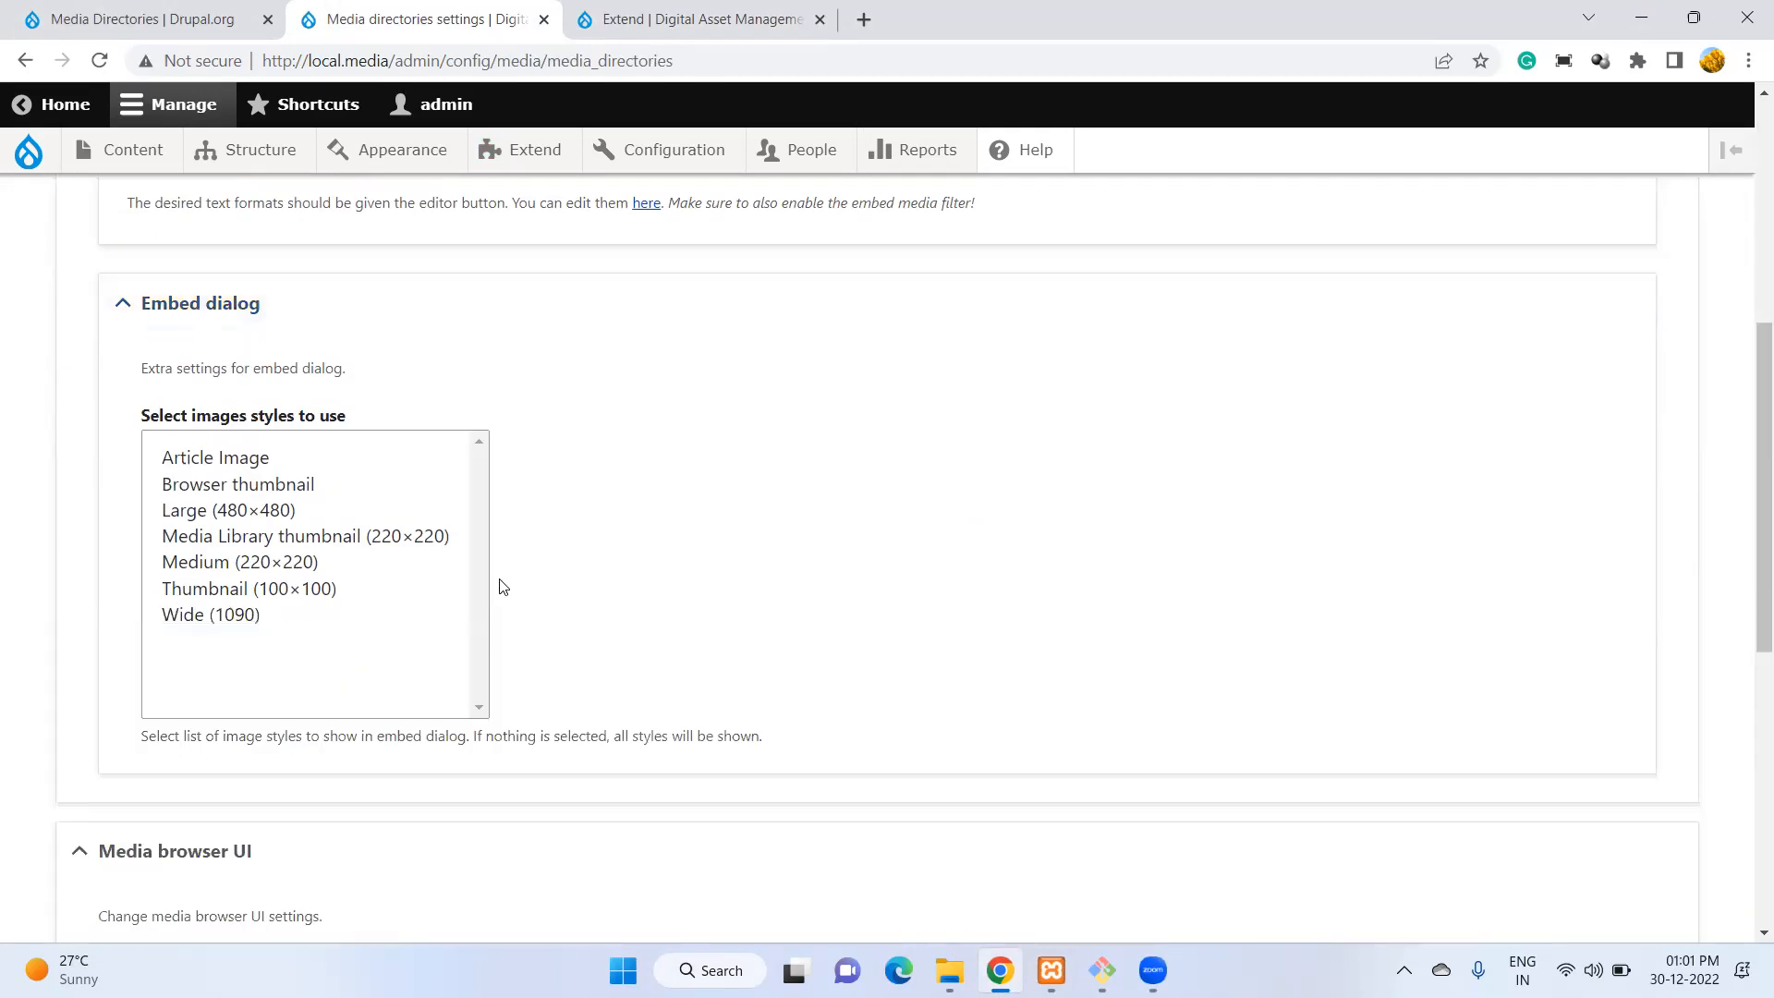
Check the Media browser UI options, including the Combined upload section, and save the media directories configuration.
scroll(503, 588, "down", 3)
scroll(502, 588, "down", 3)
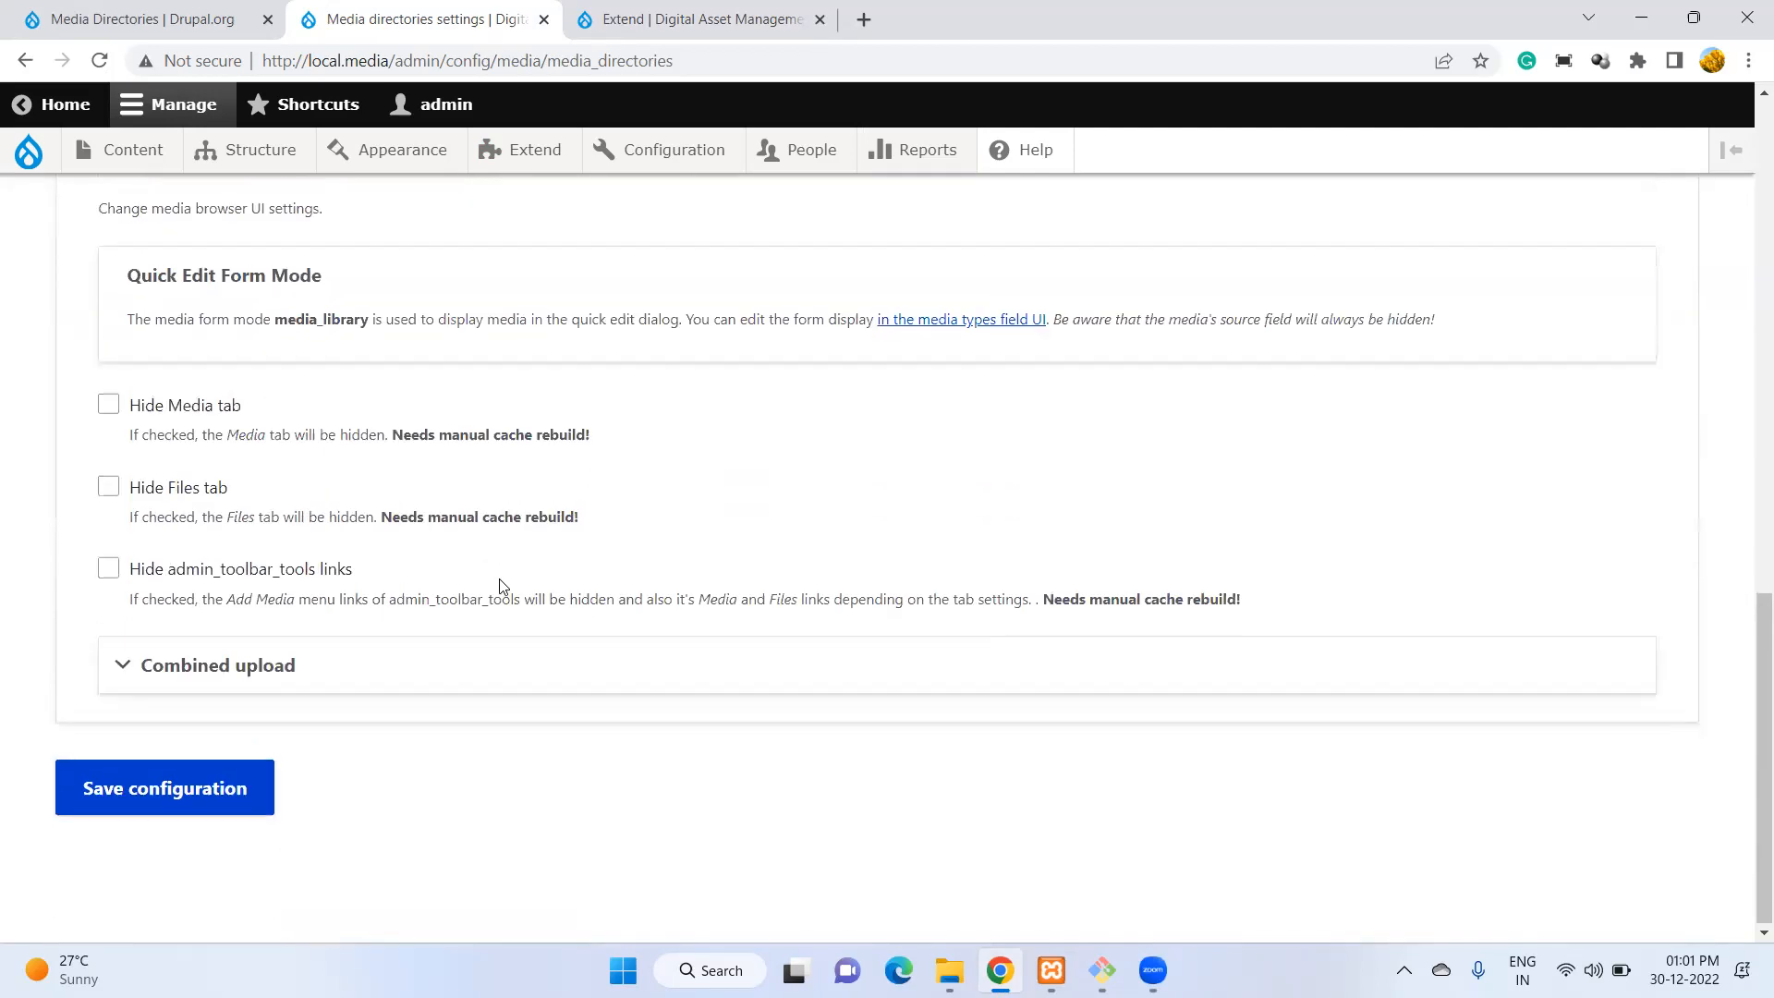
left_click(167, 666)
left_click(167, 666)
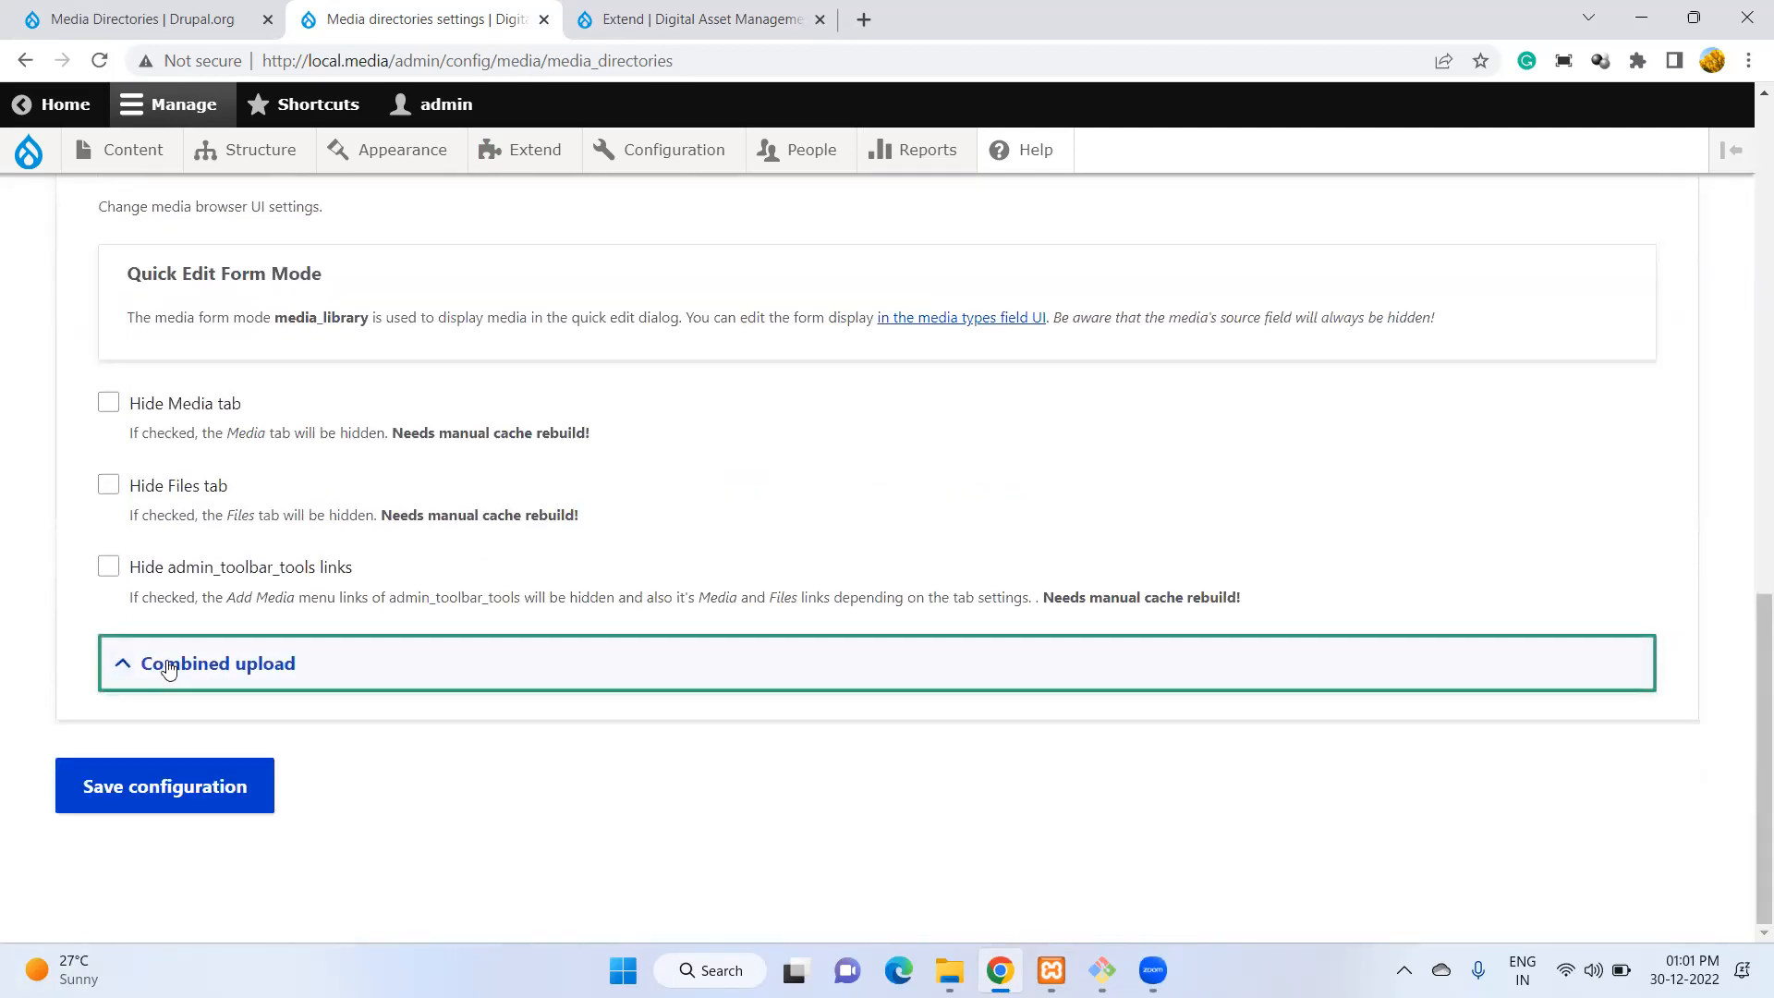
key("Tab")
key("Return")
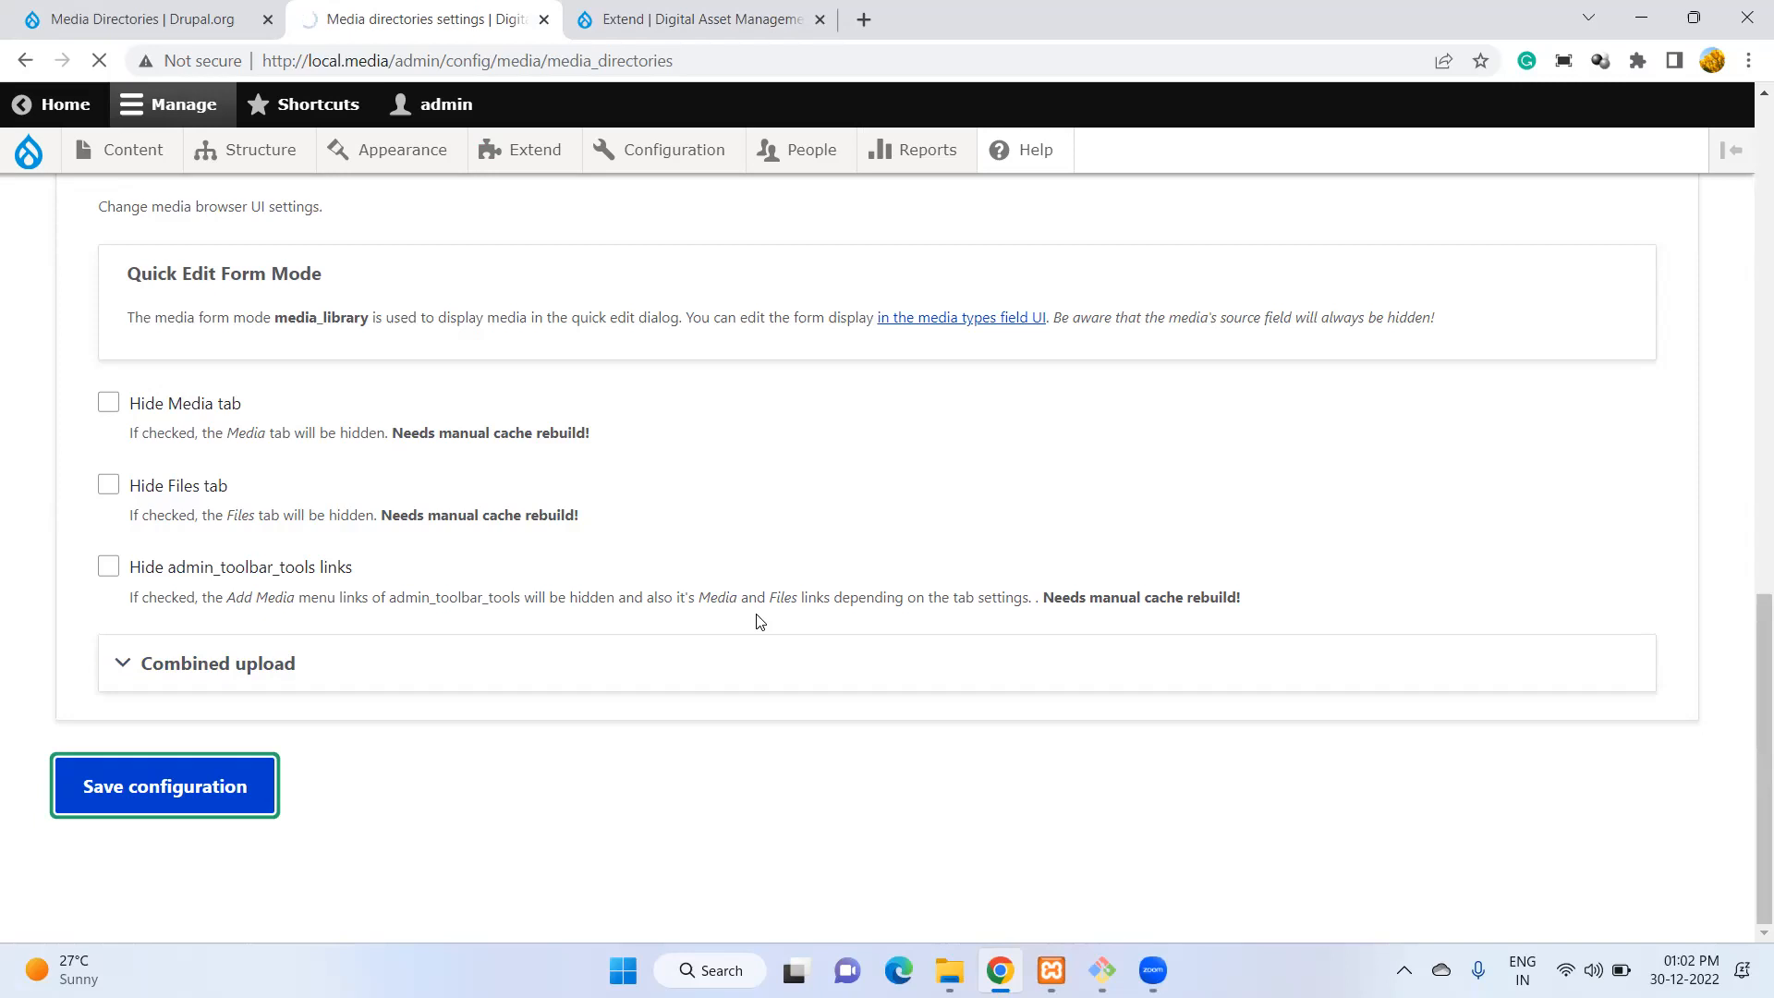
left_click(595, 10)
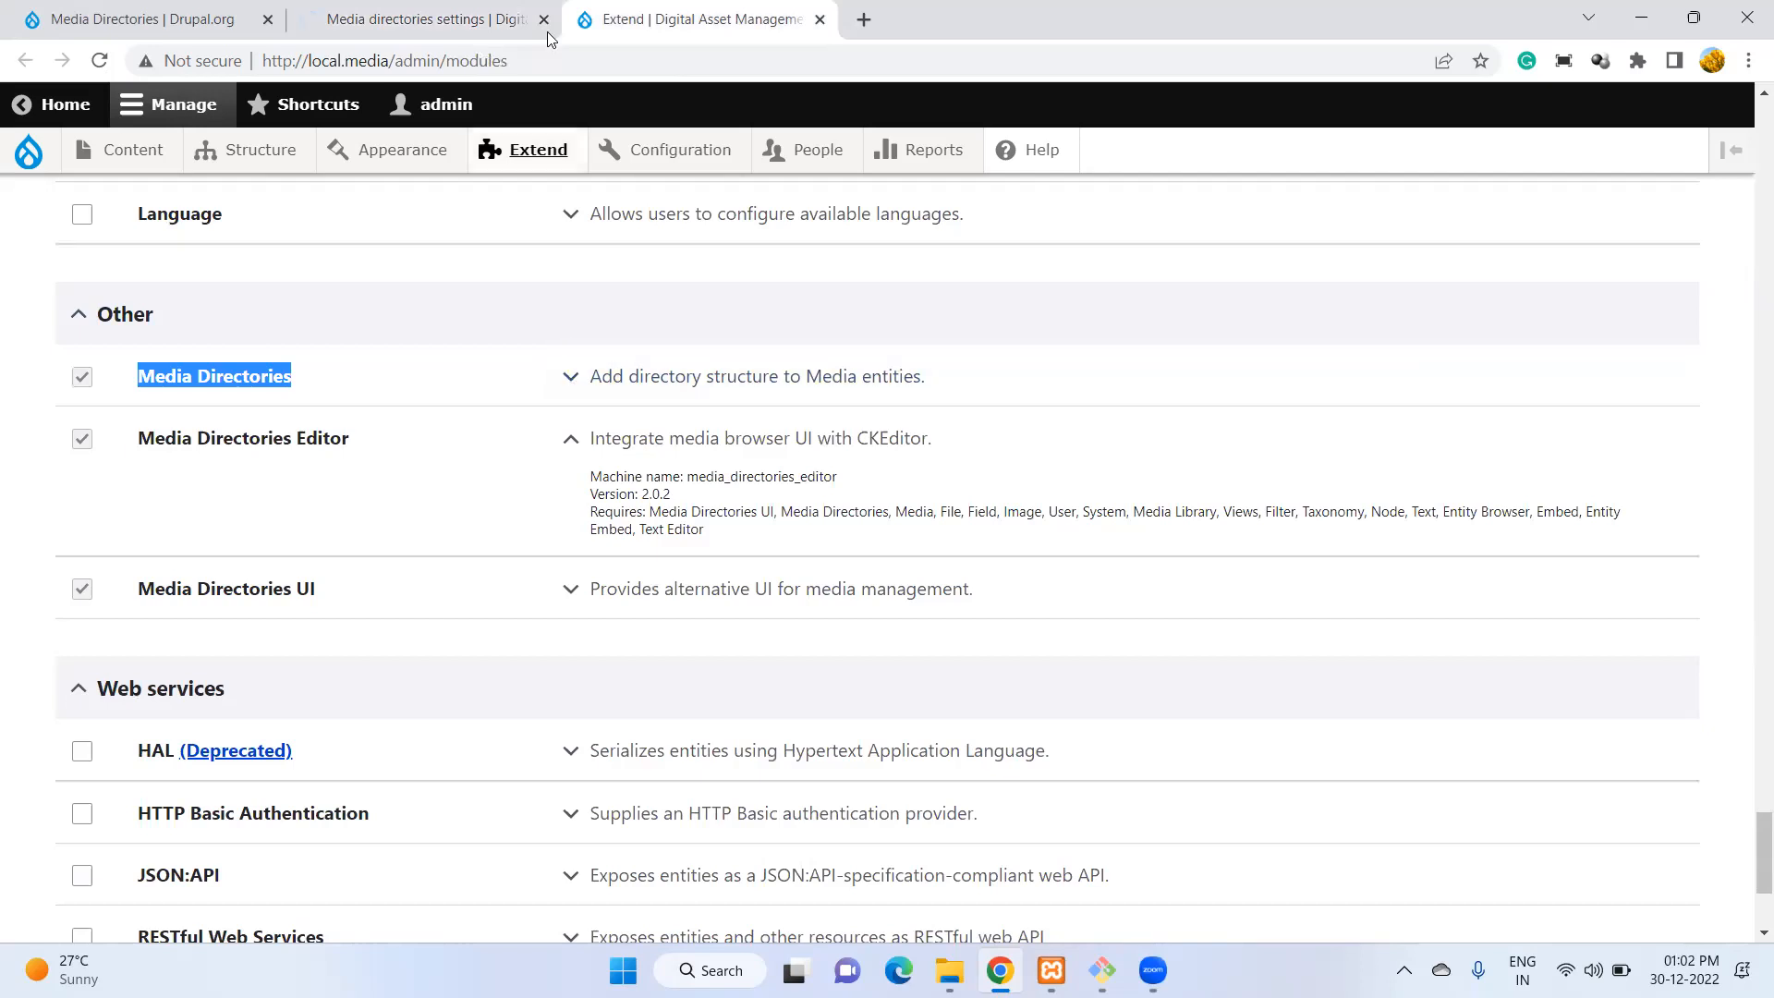
left_click(138, 17)
left_click(460, 8)
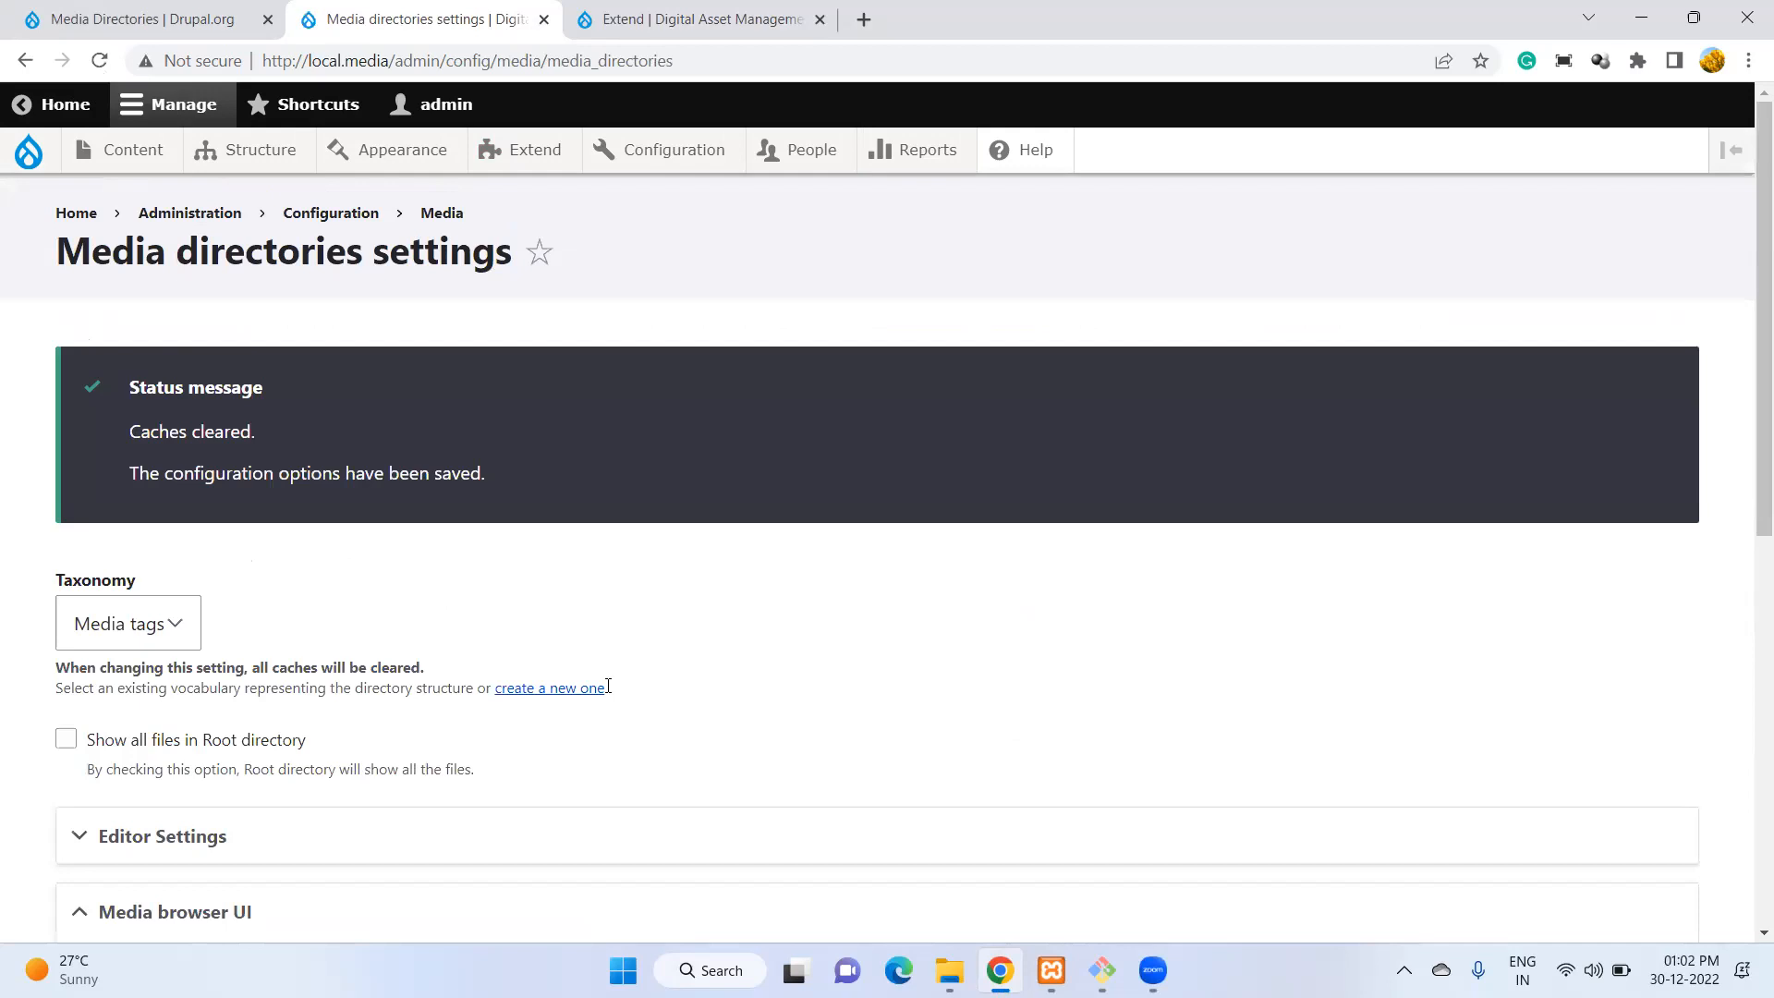
scroll(605, 691, "down", 6)
scroll(602, 697, "up", 6)
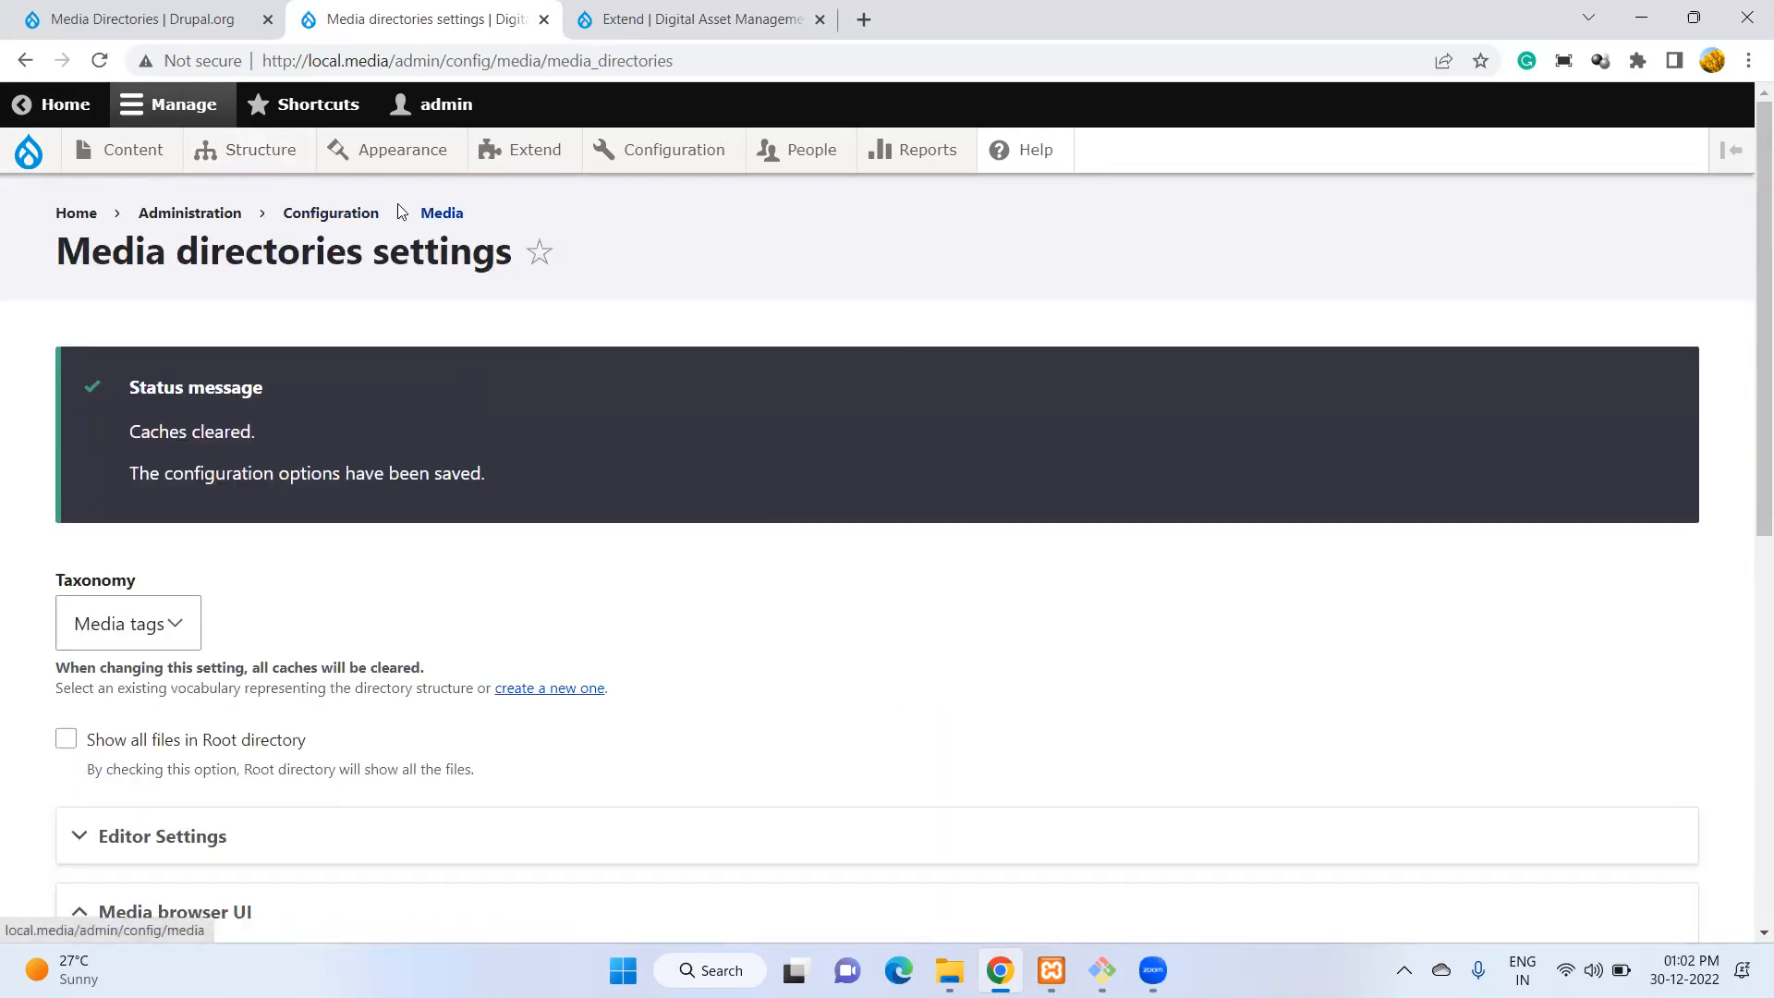
Open the Content page and open the Media browser both in a separate tab and from the Content page.
left_click(133, 162)
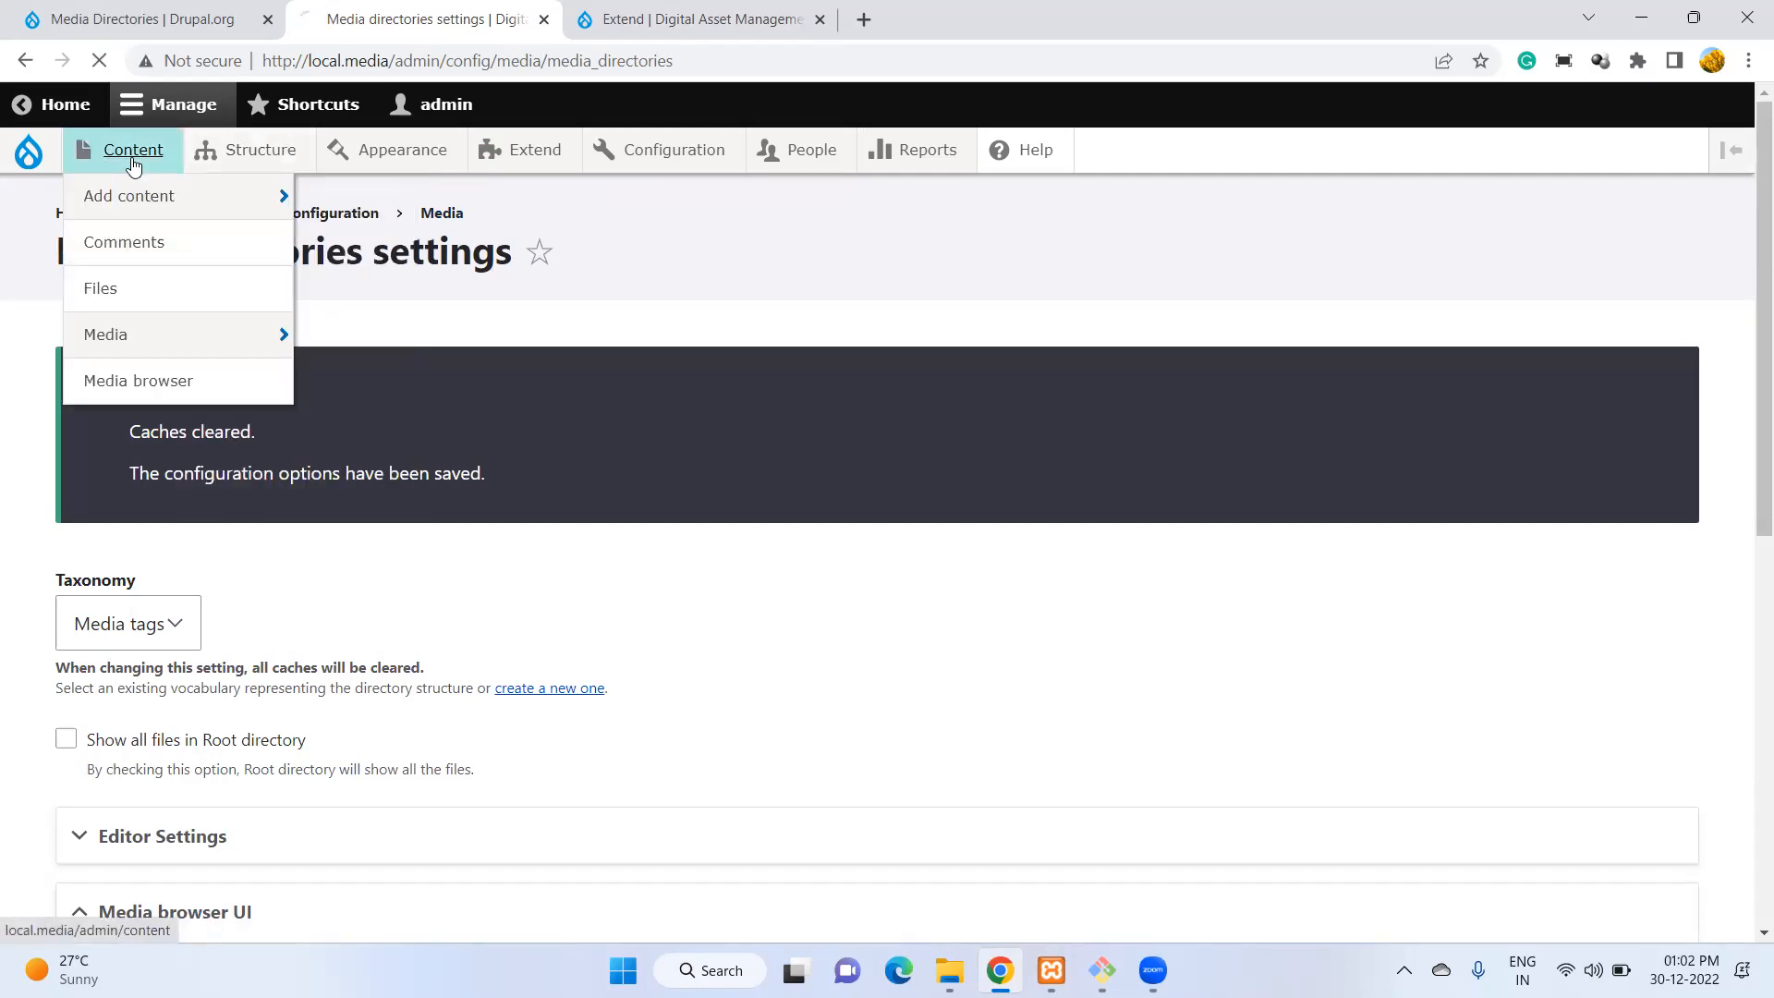
right_click(134, 385)
left_click(185, 404)
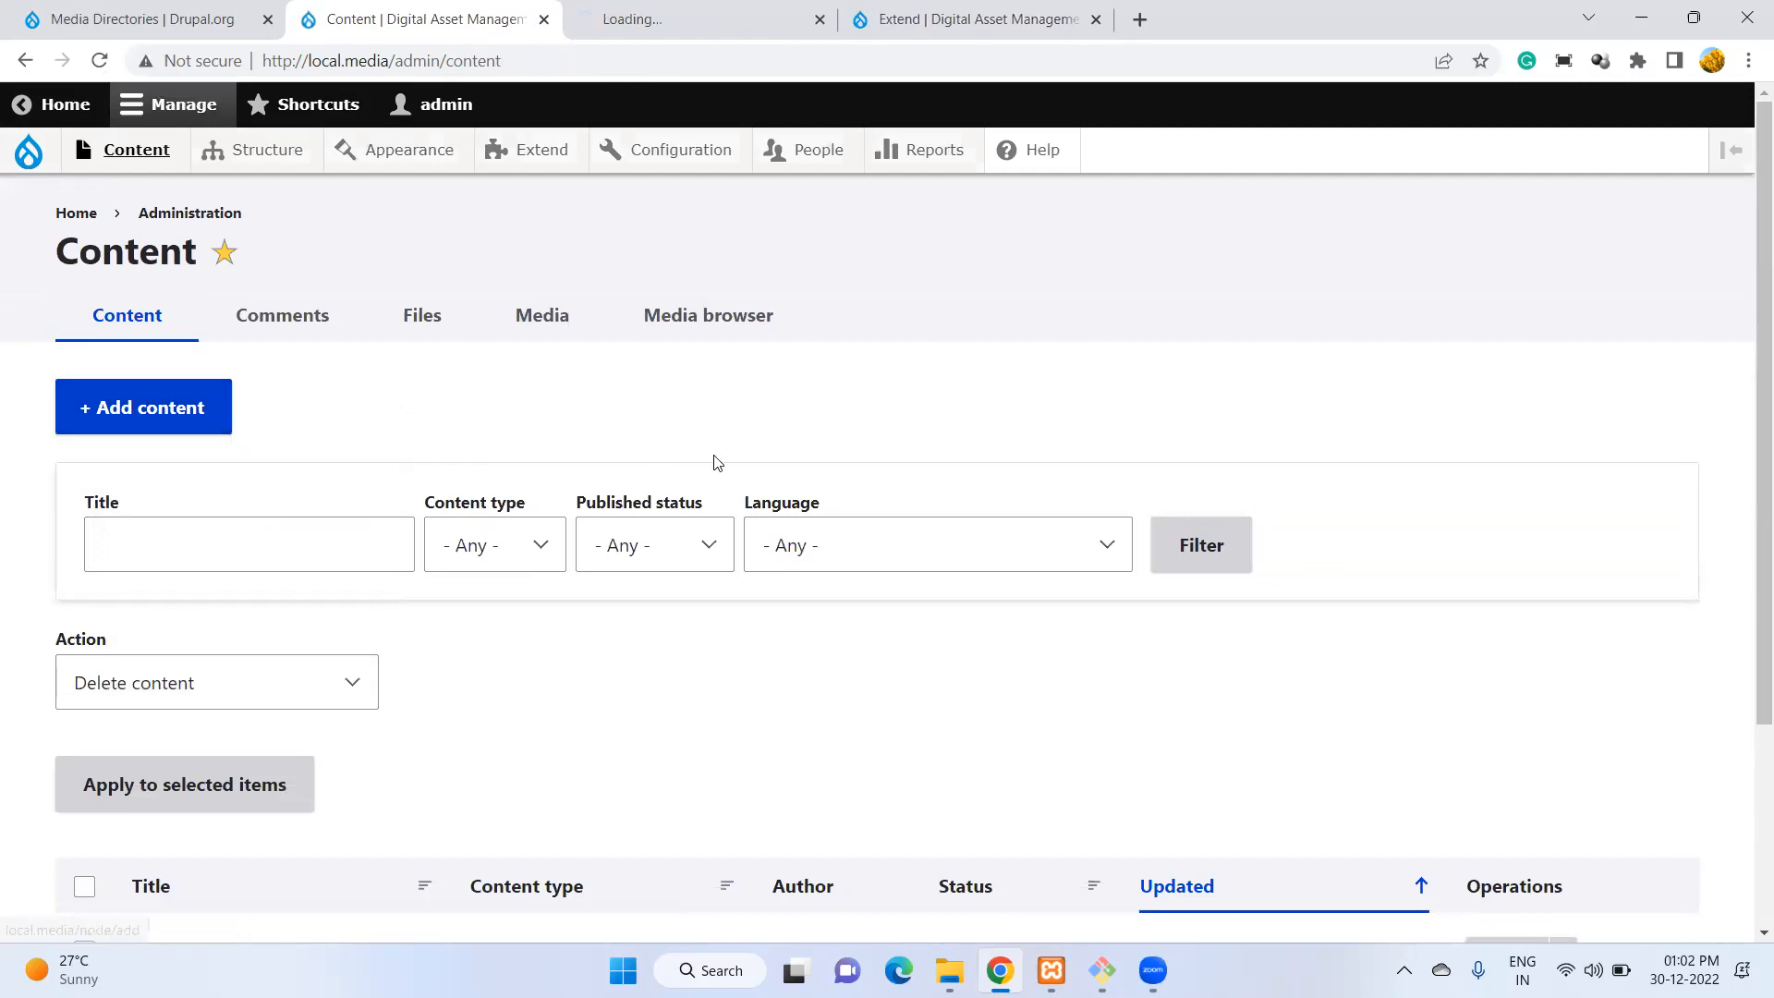
scroll(712, 468, "down", 2)
scroll(712, 468, "up", 2)
left_click(708, 331)
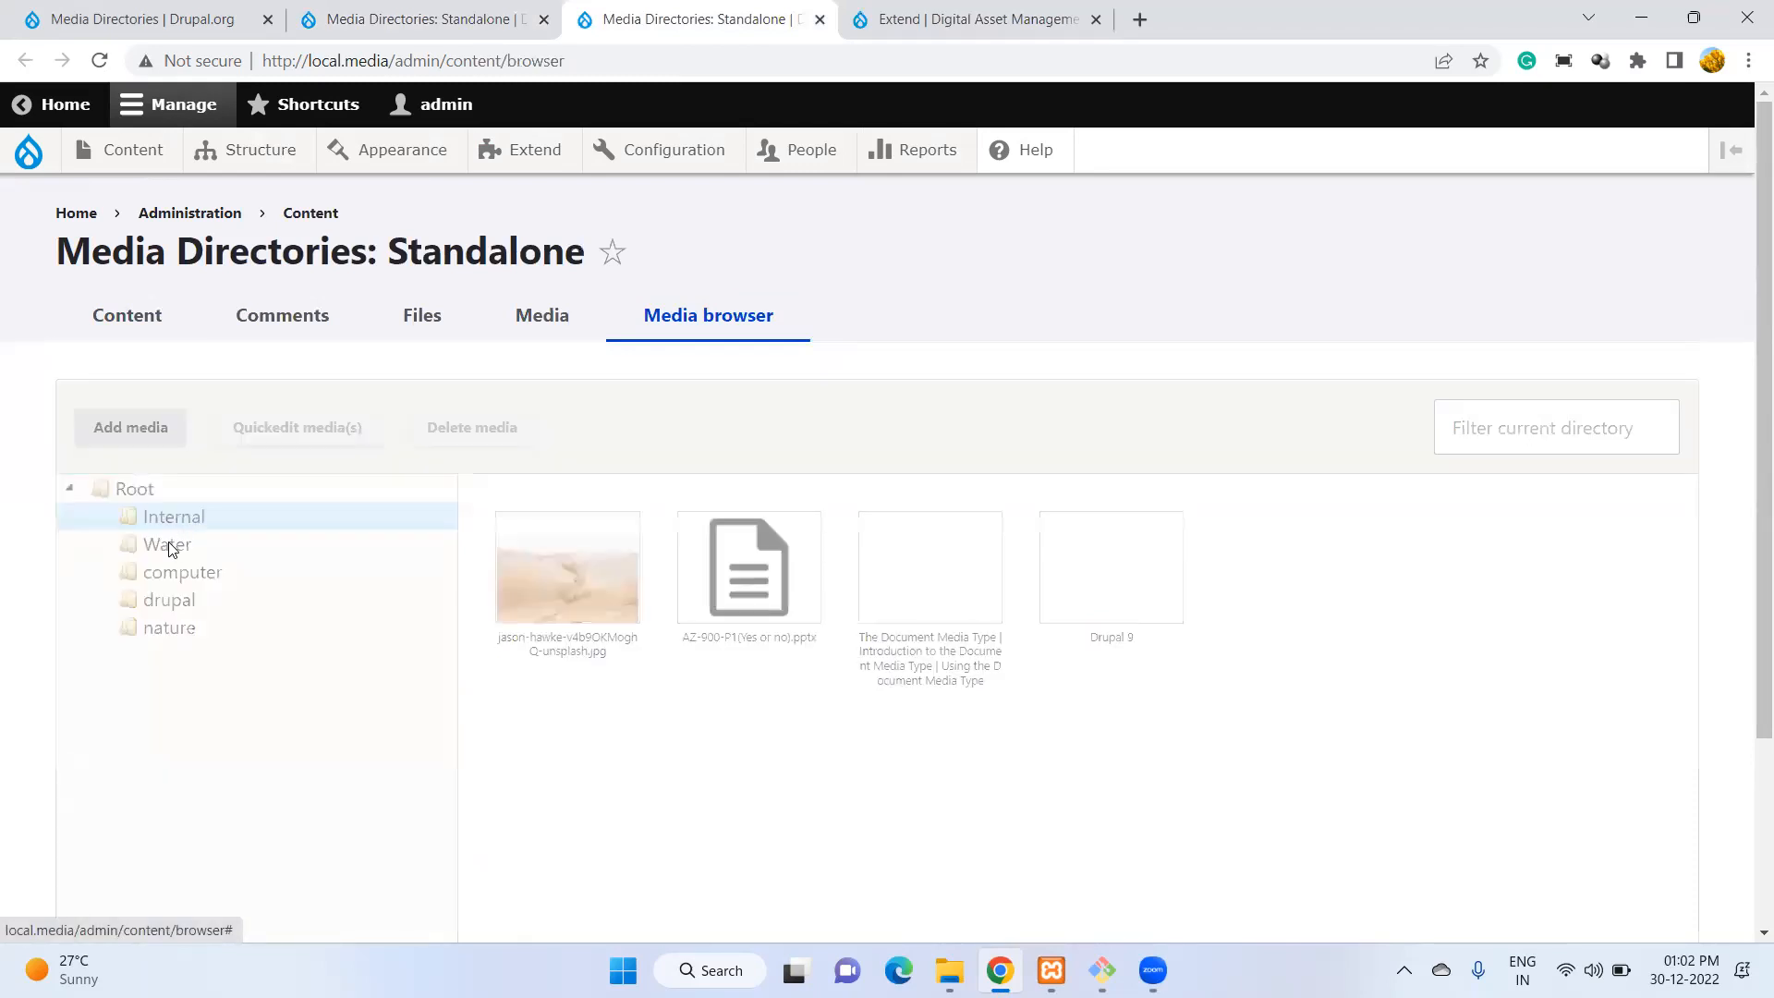
Browse the Internal, Water, computer, drupal and nature directories in the media browser, returning to Internal.
left_click(165, 523)
left_click(162, 545)
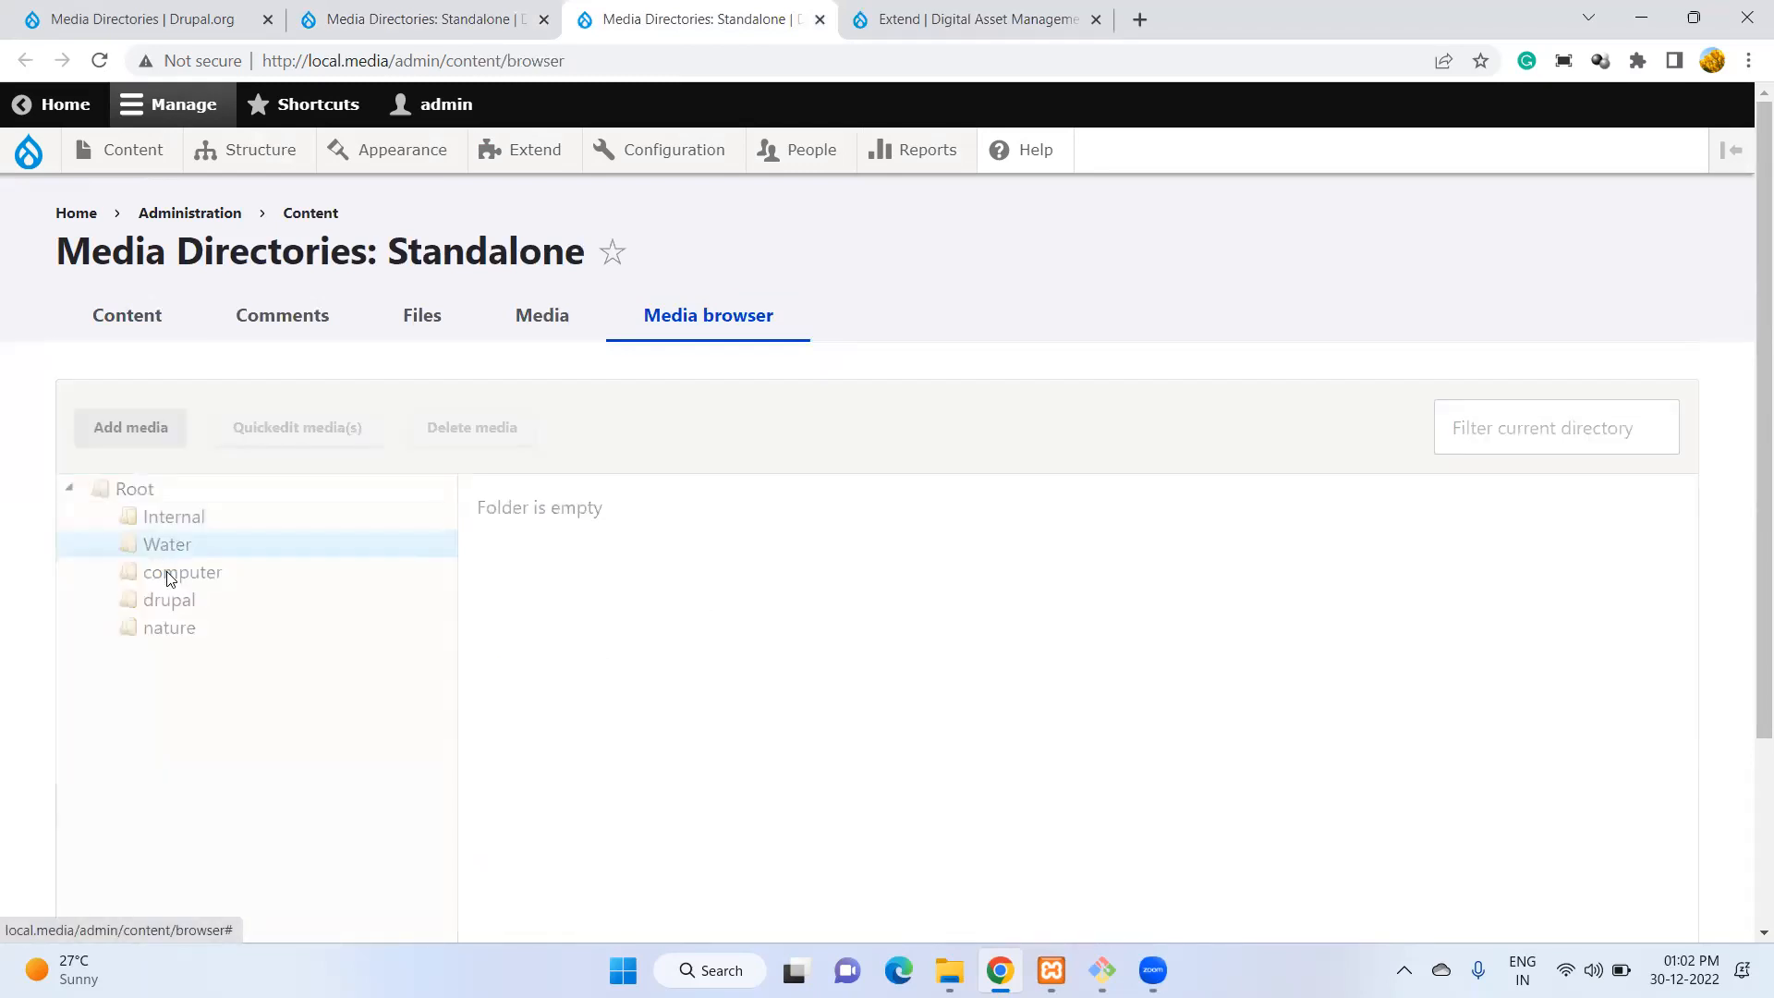
left_click(166, 573)
left_click(169, 601)
left_click(169, 628)
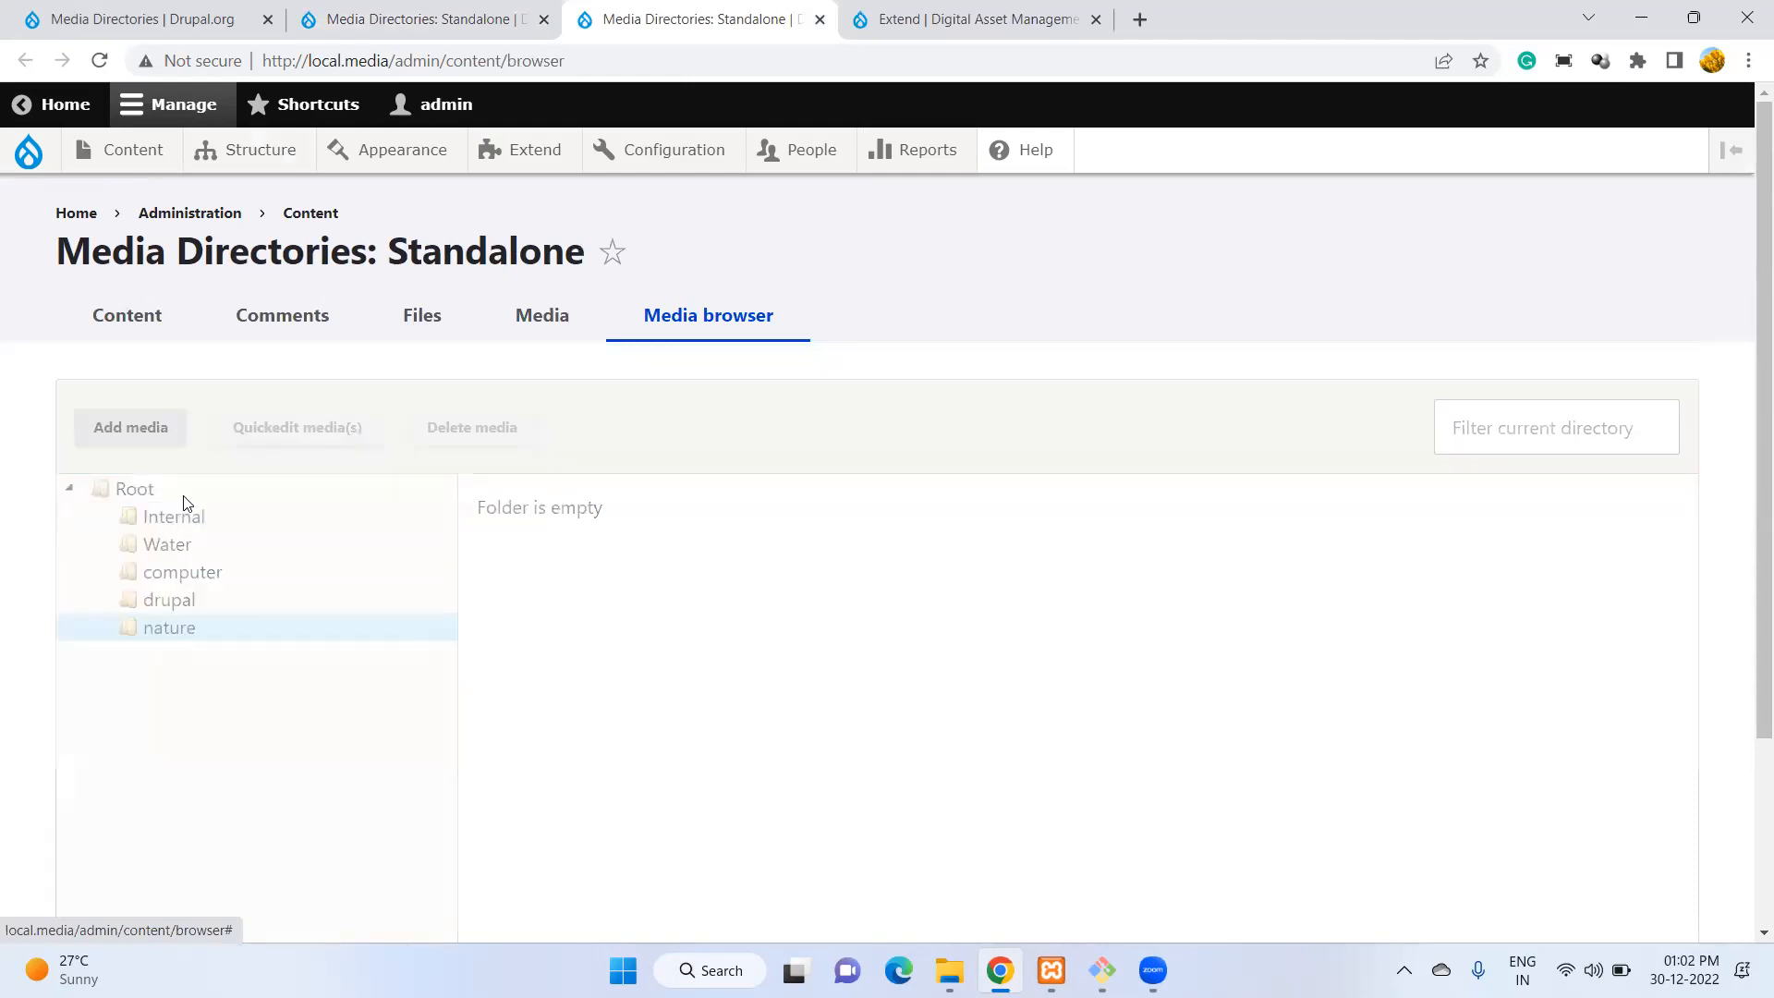
left_click(172, 516)
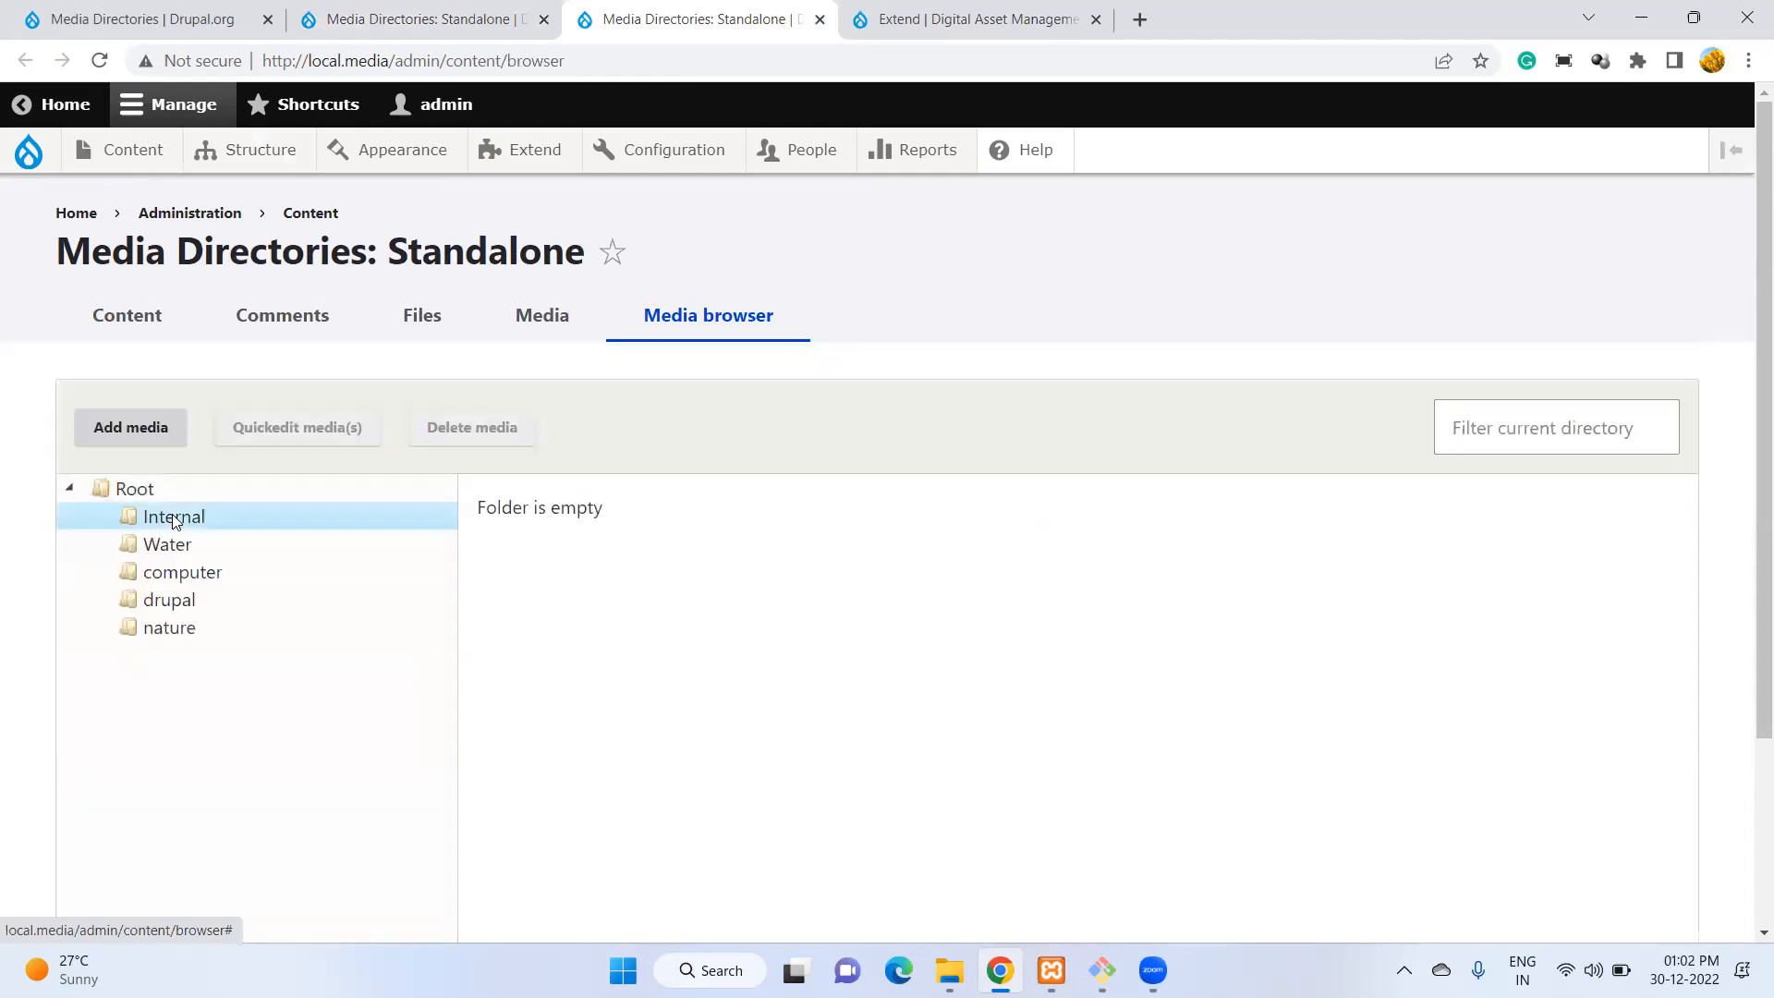
scroll(571, 626, "down", 3)
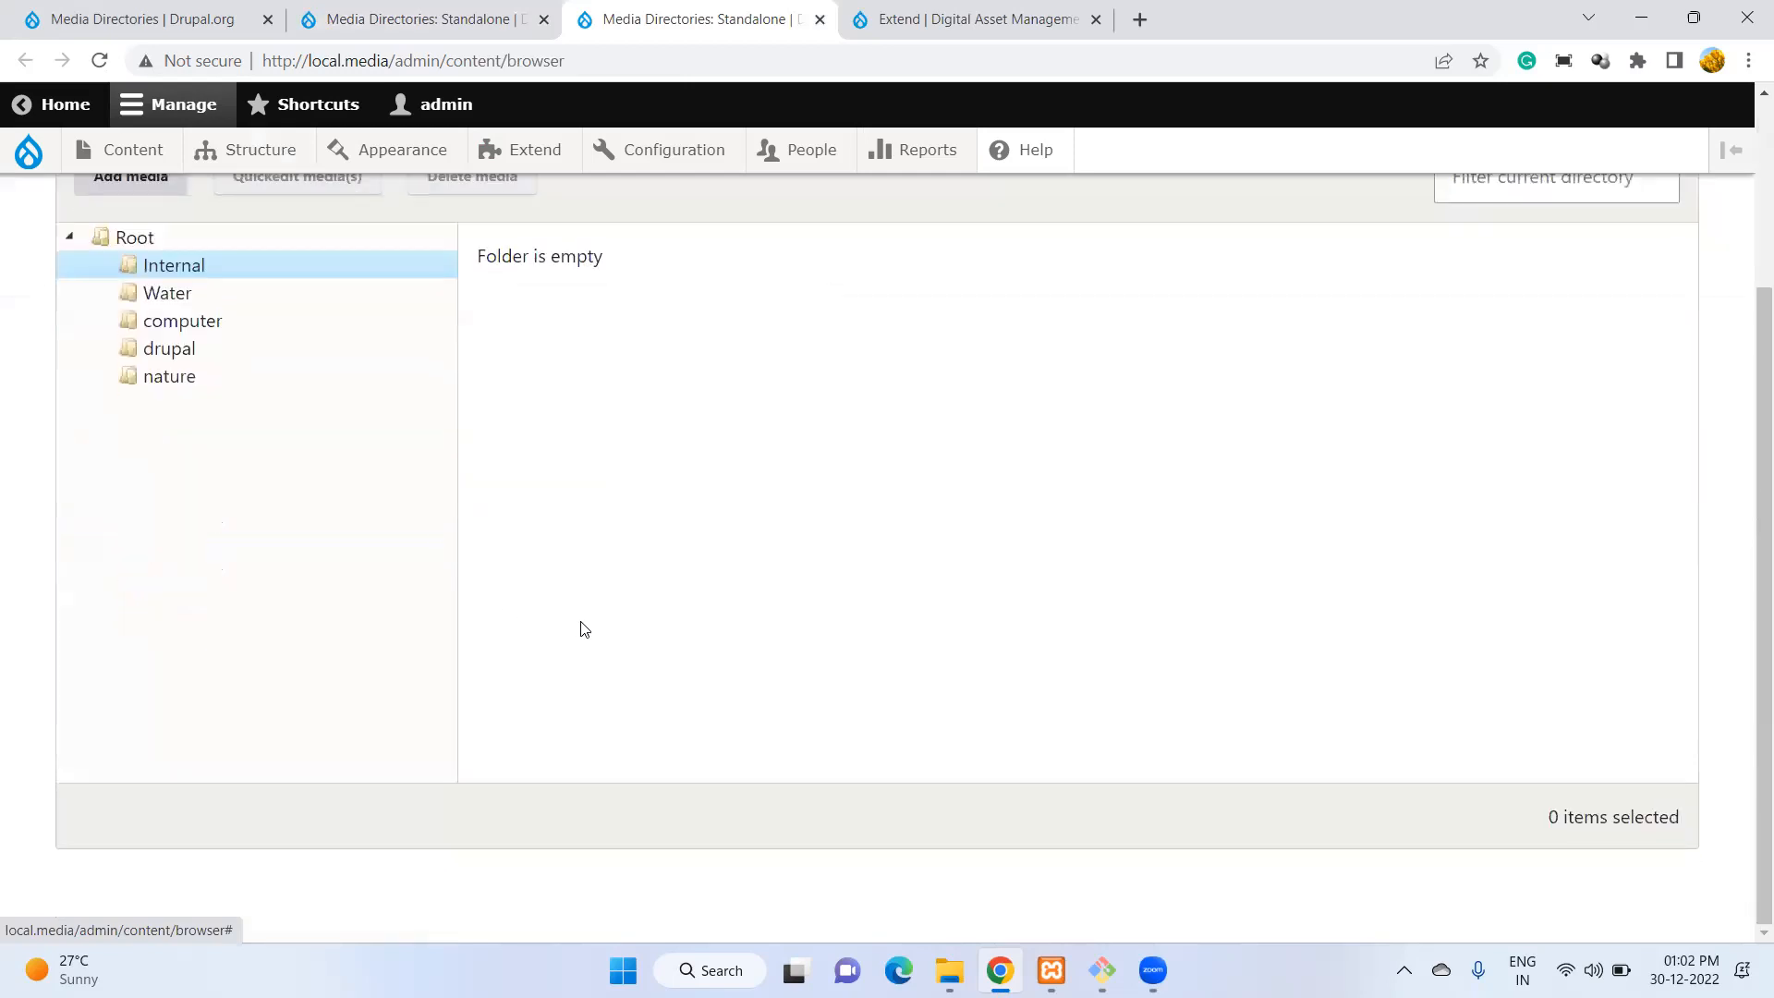
Review the Image upload form in the Add media dialog for the Internal directory and close the dialog without adding a file.
scroll(582, 626, "up", 3)
left_click(134, 409)
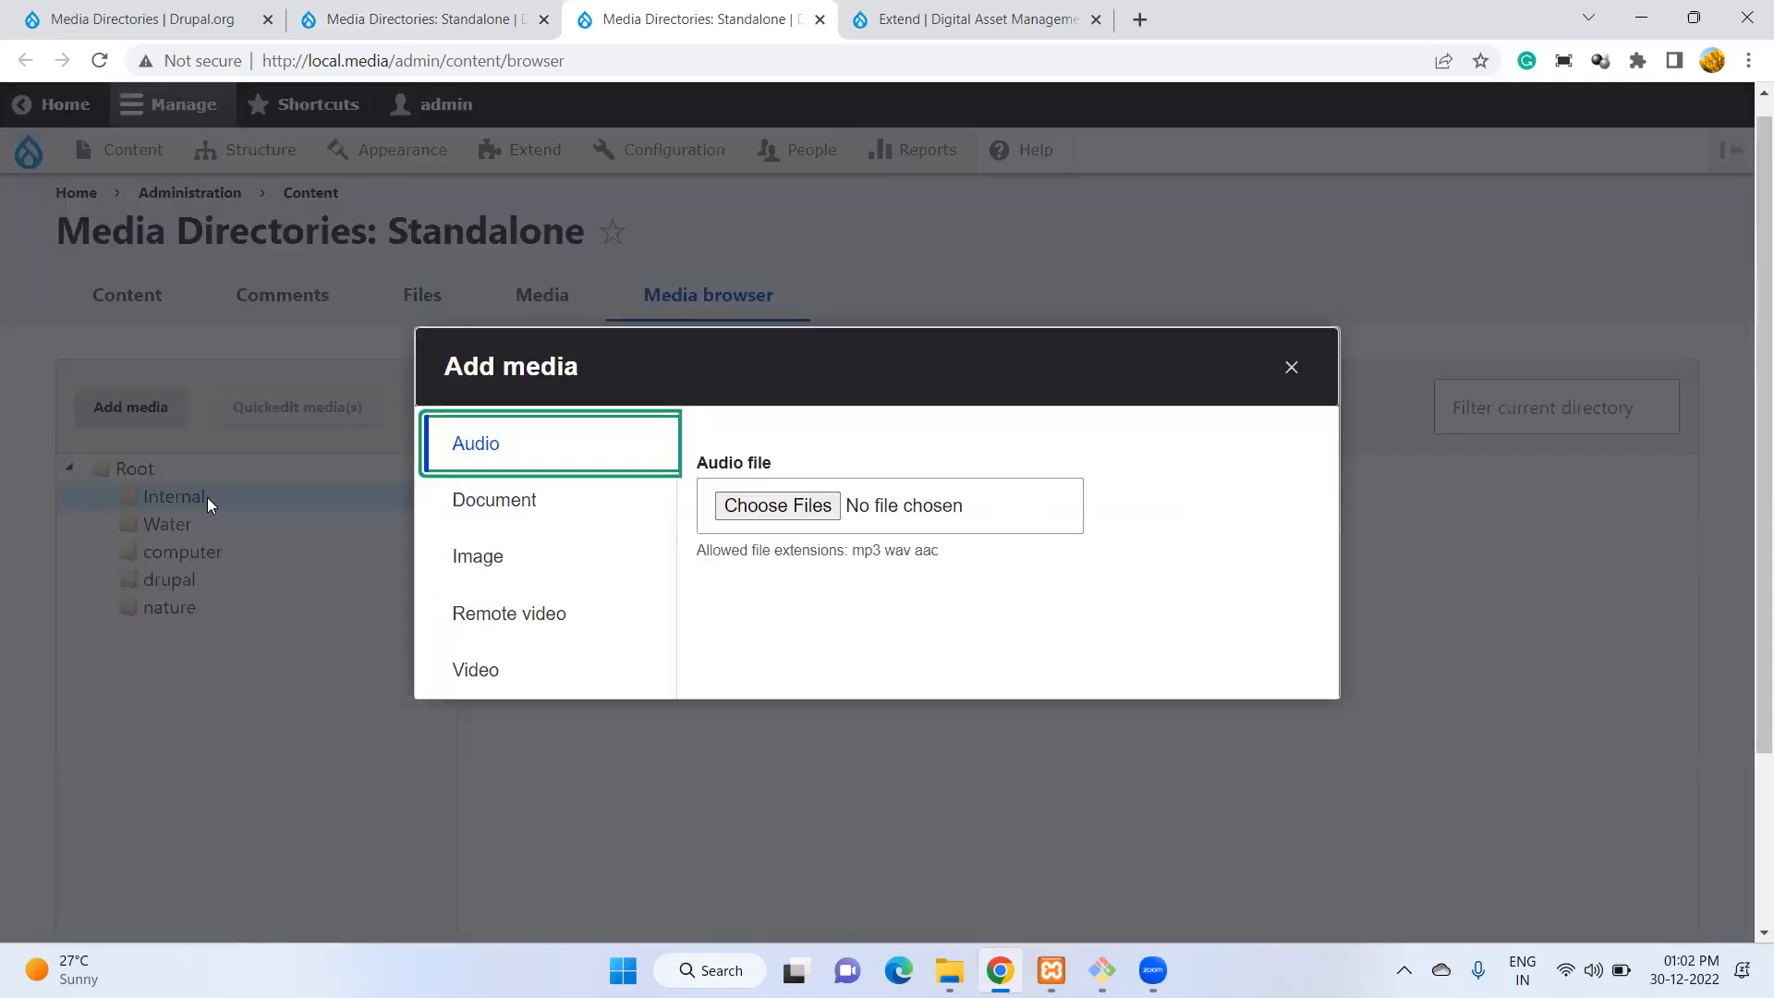
left_click(516, 560)
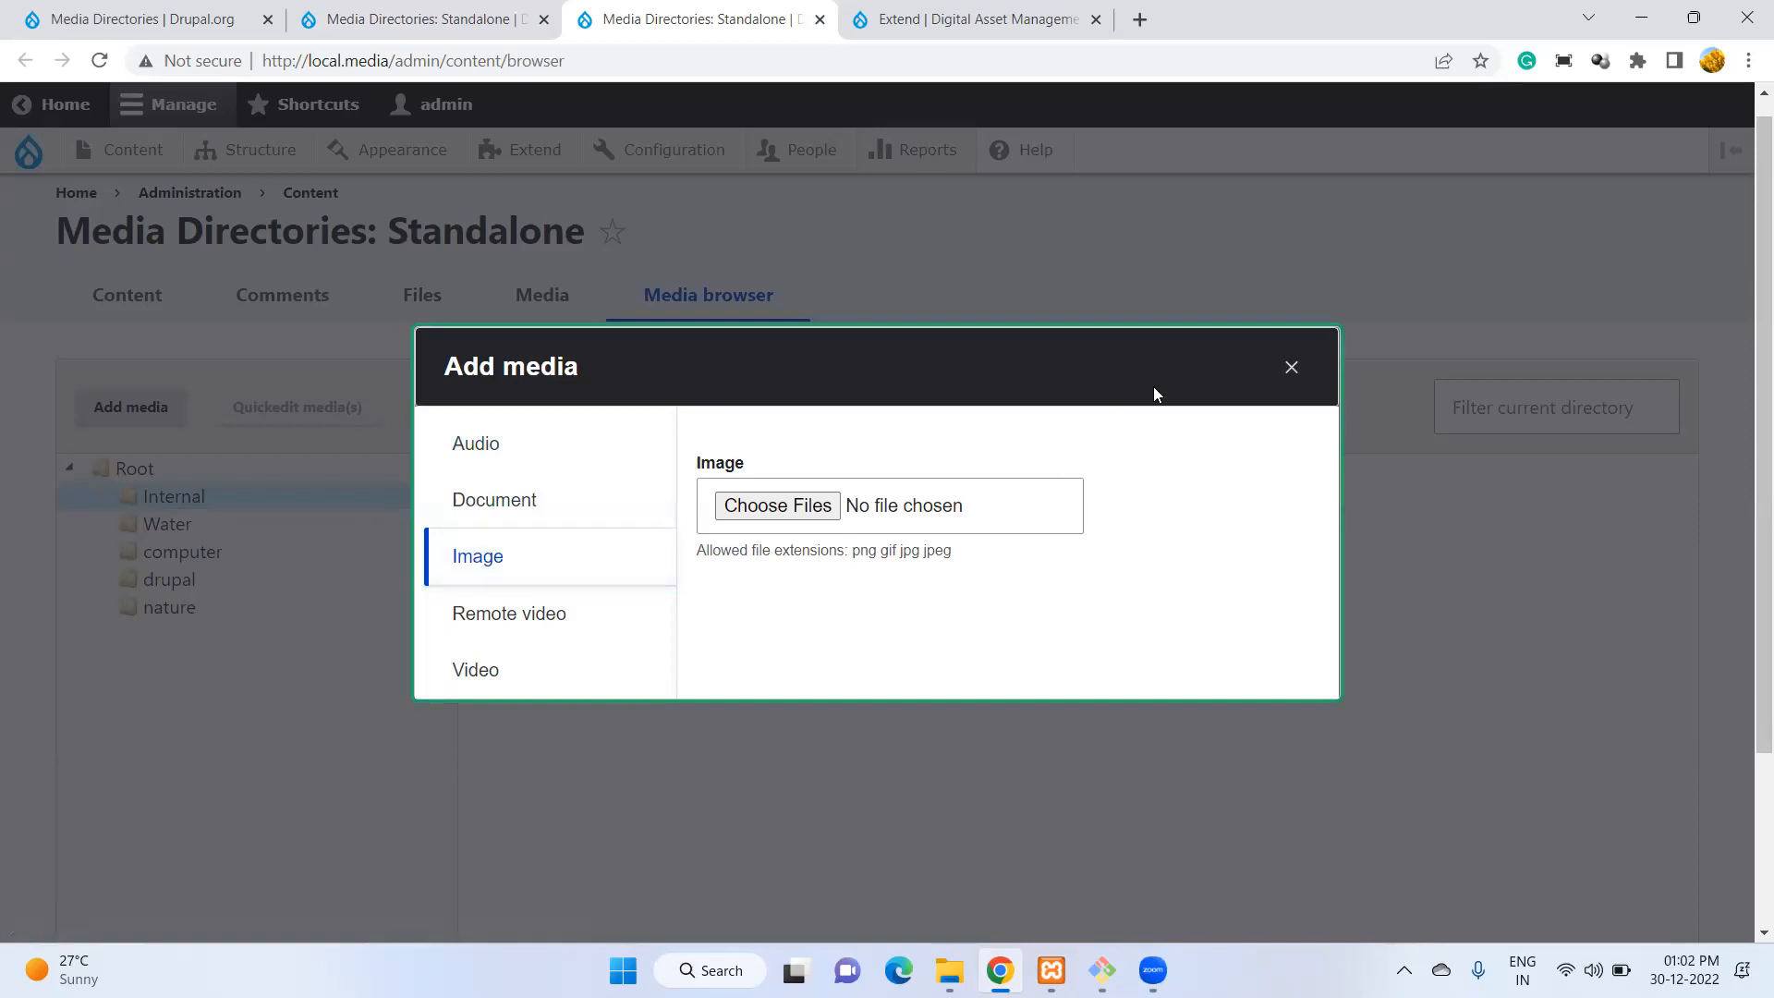
left_click(1290, 368)
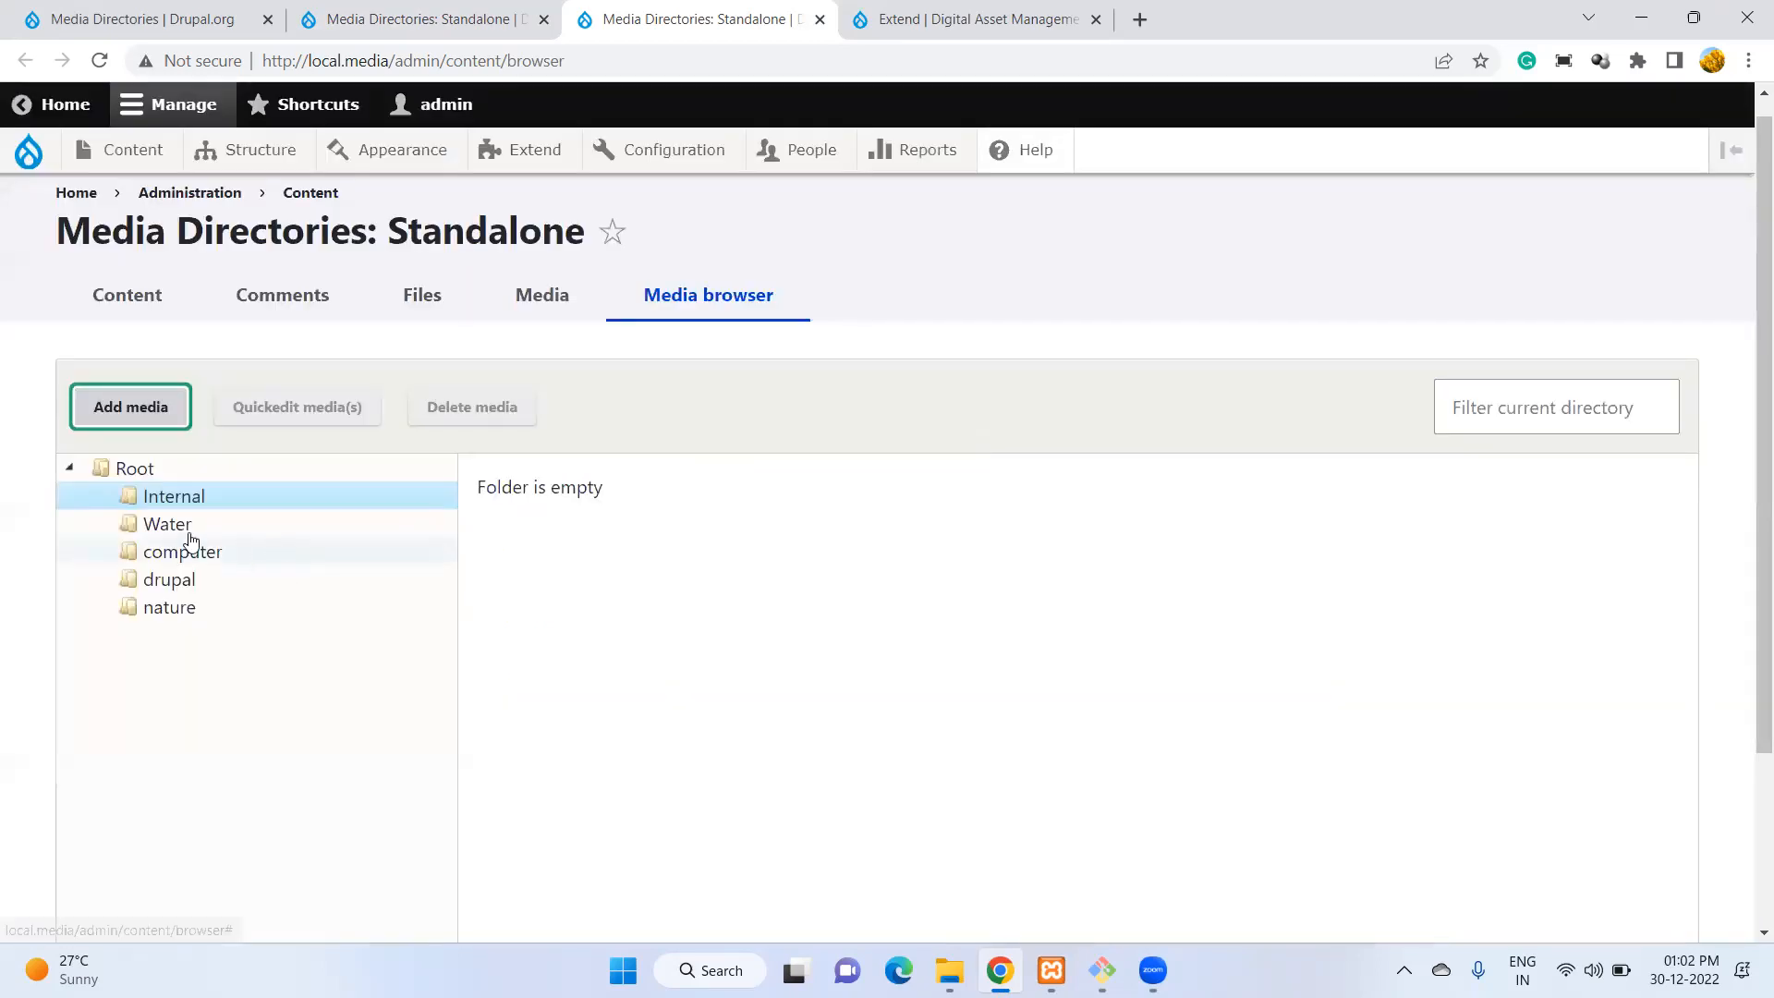
Quick-edit the desert landscape image in the Root directory, set its Directory to nature and save it.
left_click(117, 469)
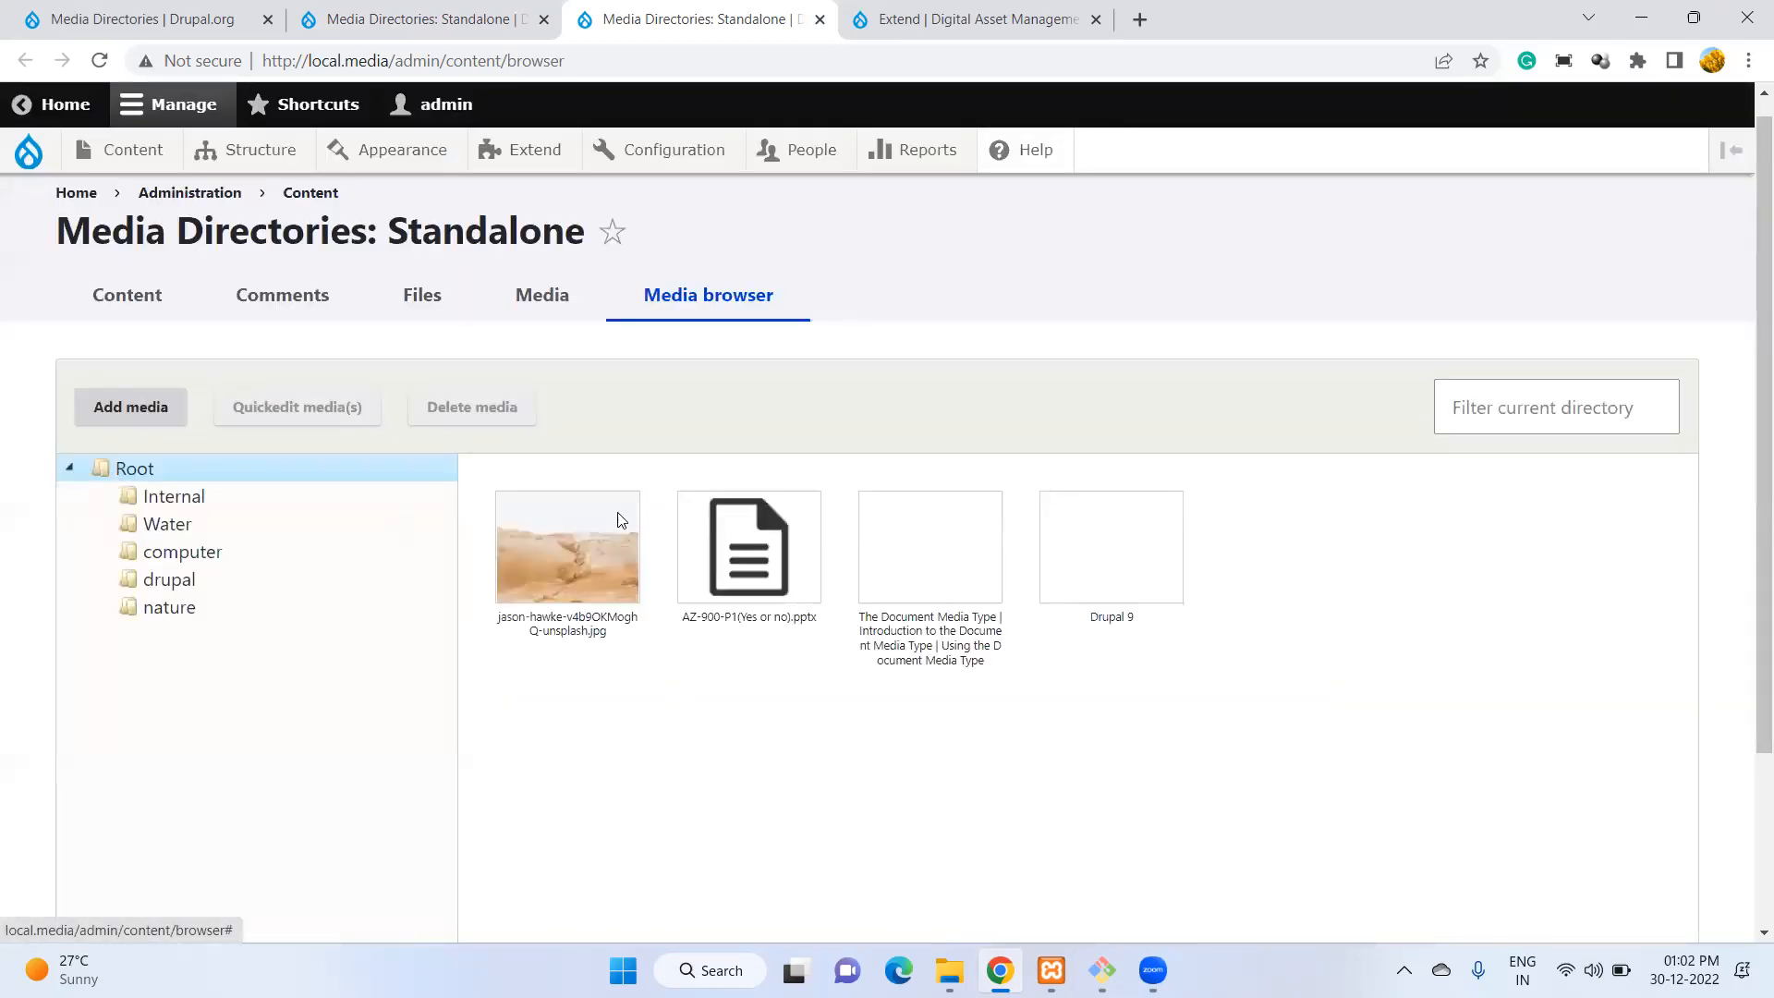
left_click(556, 560)
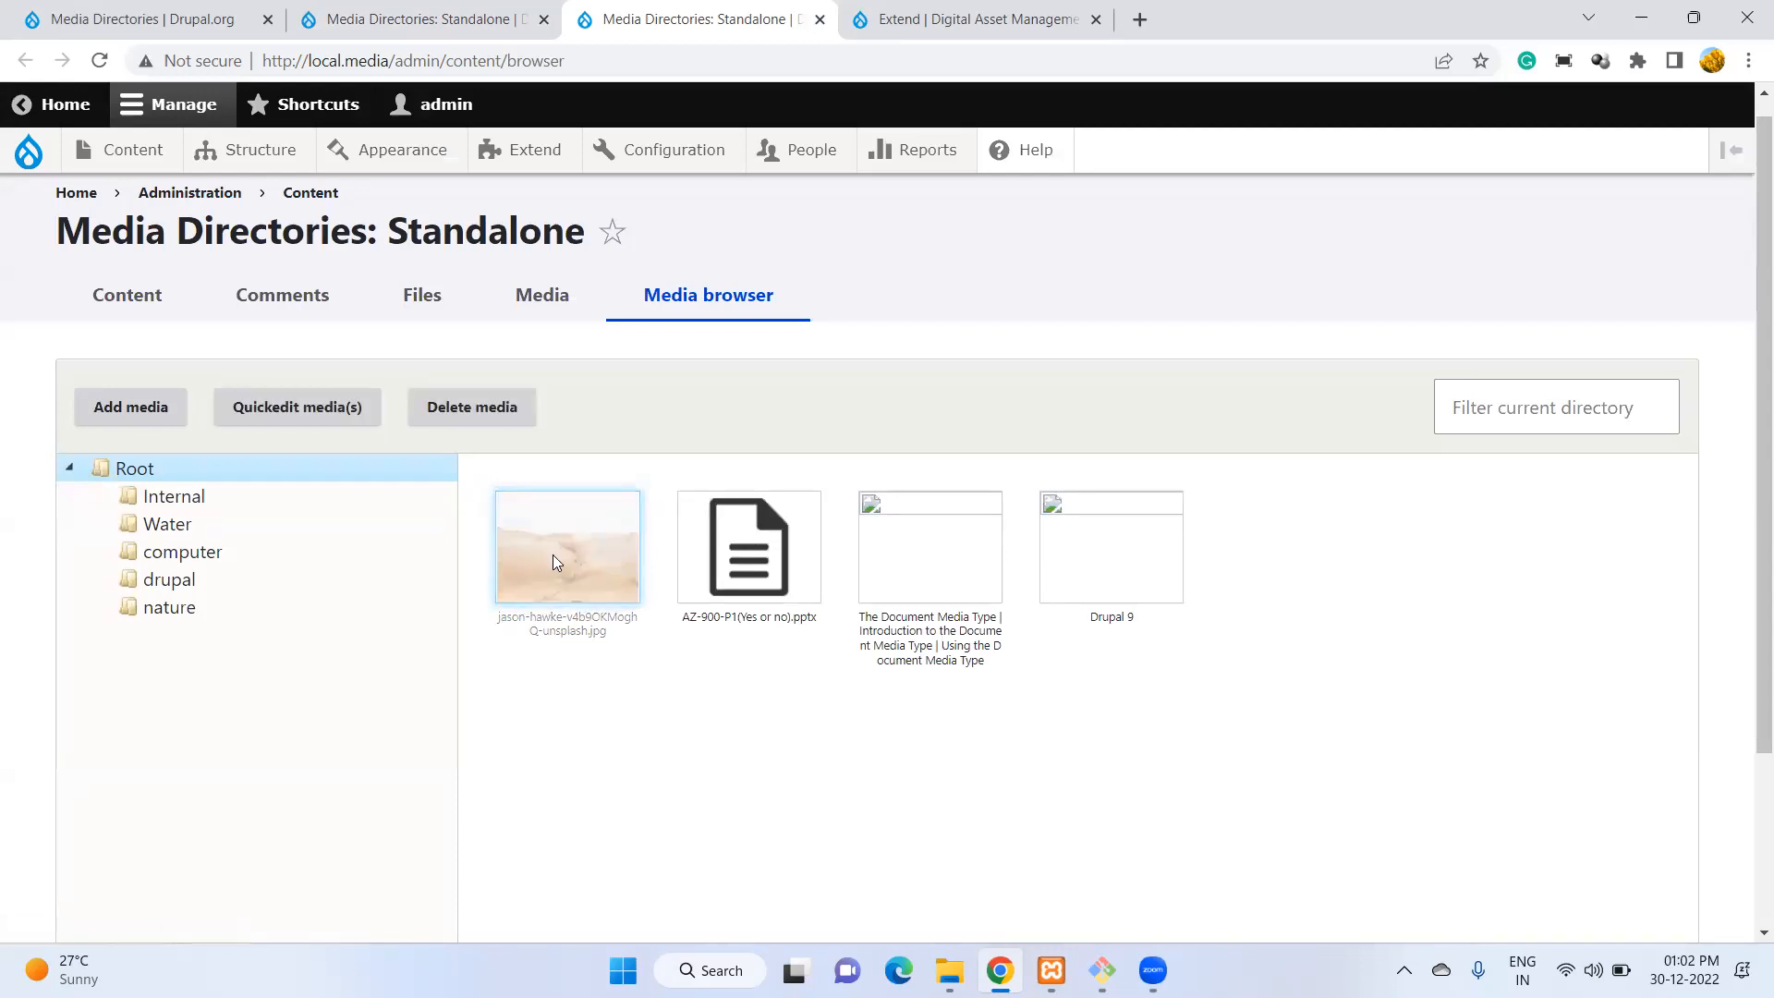
left_click(285, 407)
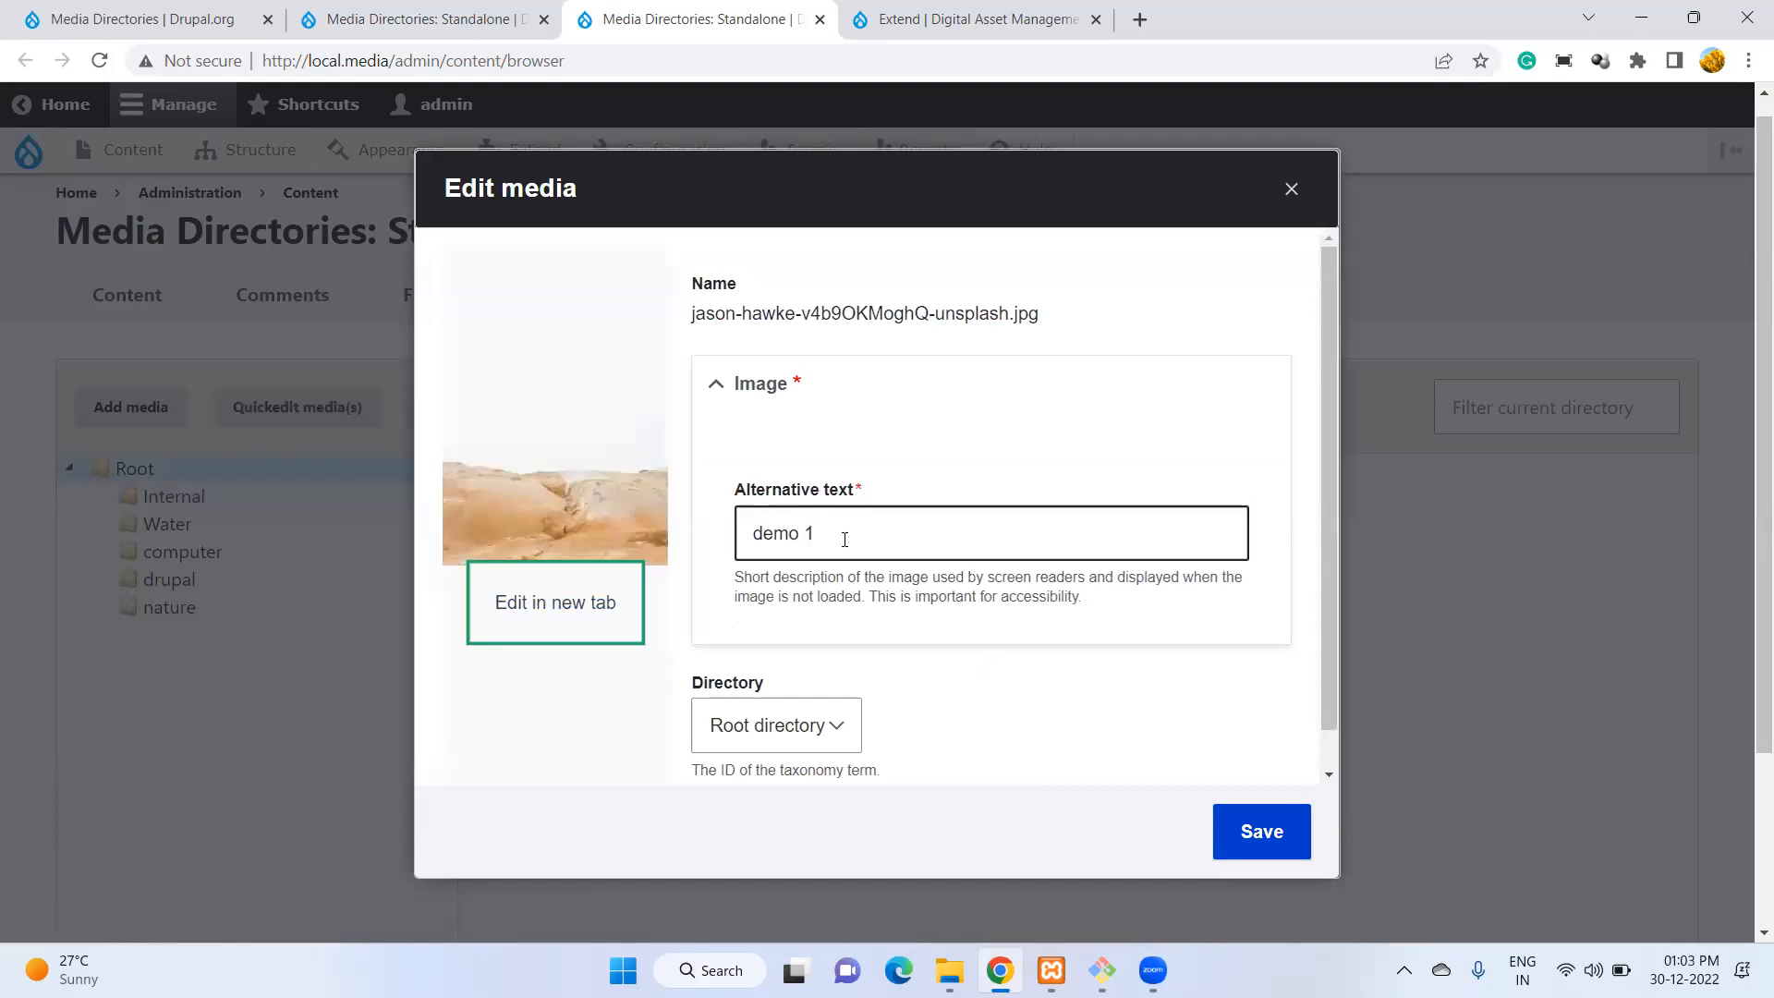
scroll(843, 545, "down", 1)
left_click(791, 684)
left_click(791, 684)
left_click(791, 683)
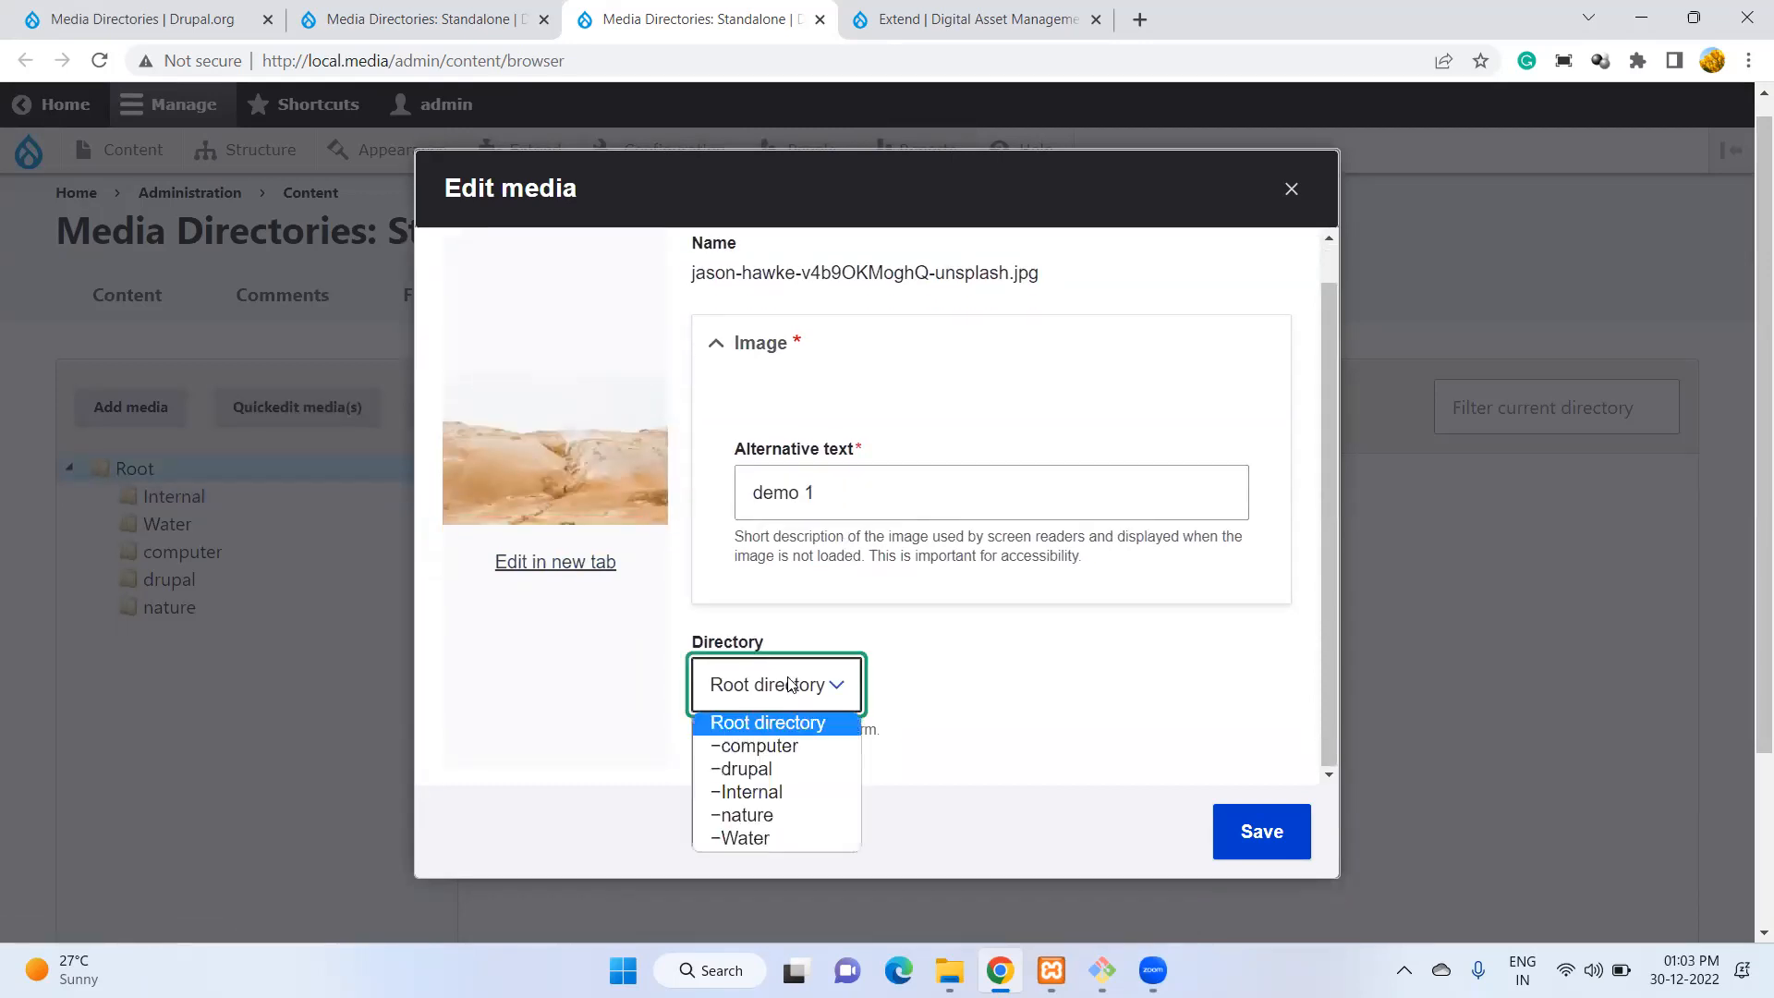
left_click(796, 813)
left_click(1292, 833)
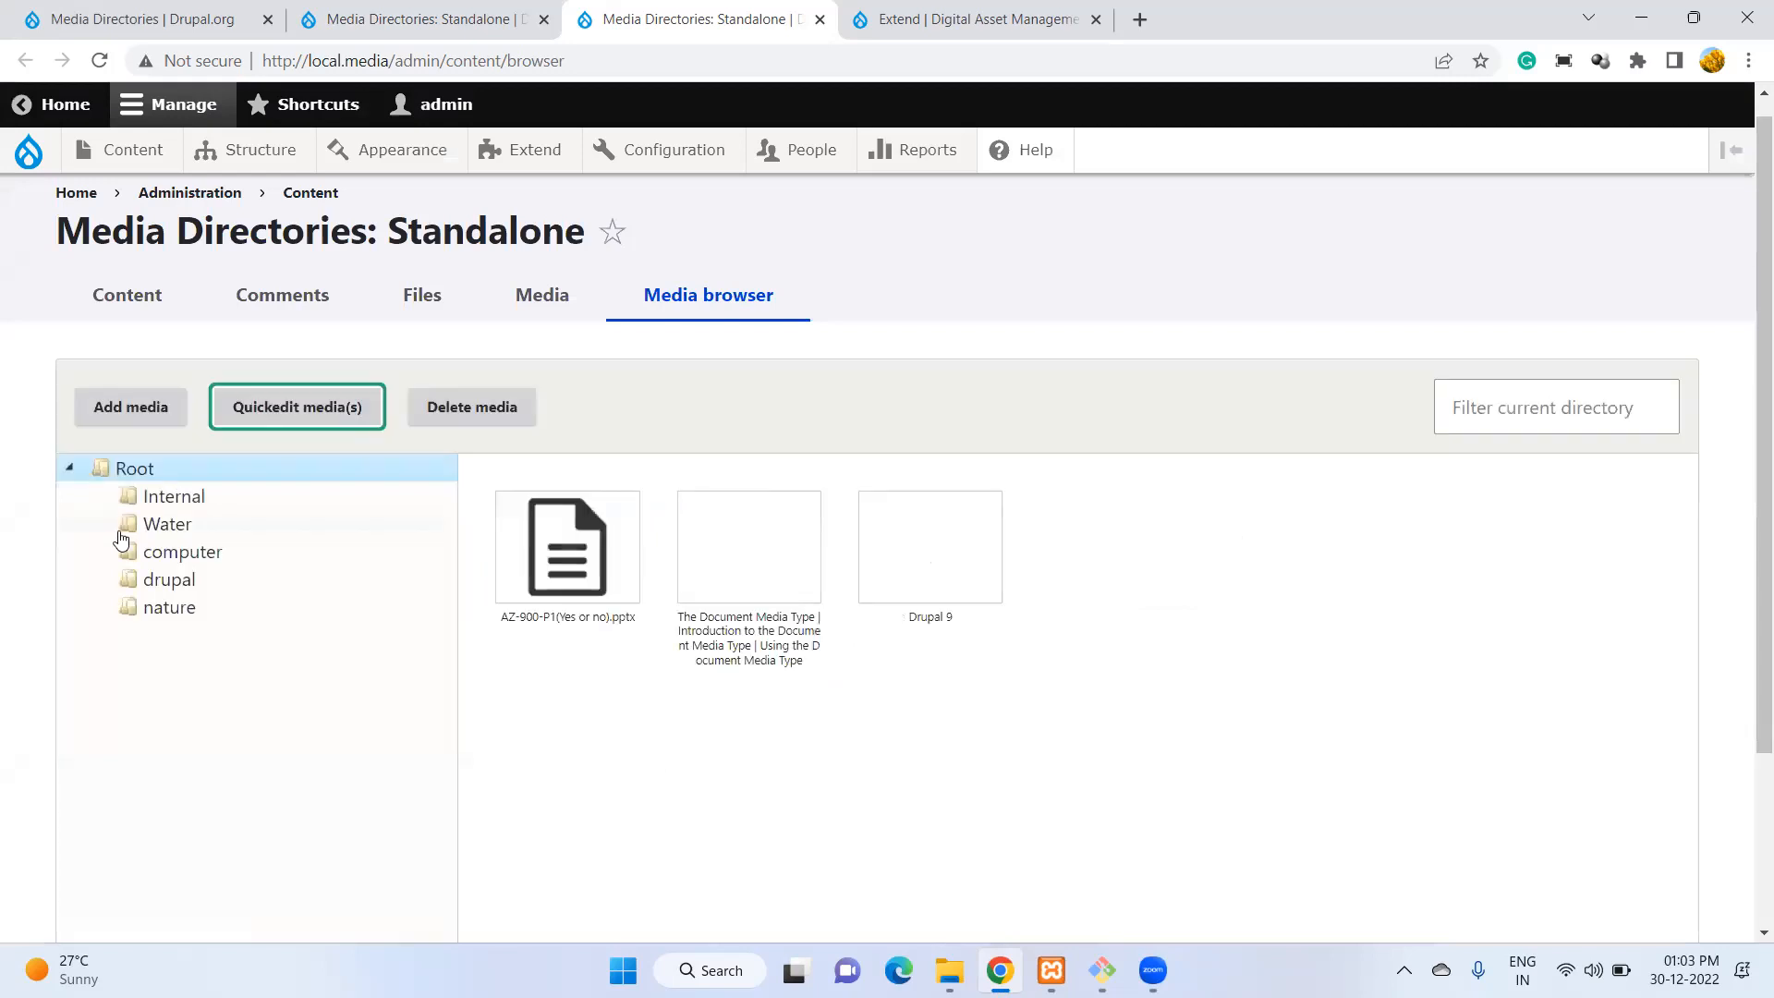
Open the nature directory and check the media it contains.
left_click(167, 610)
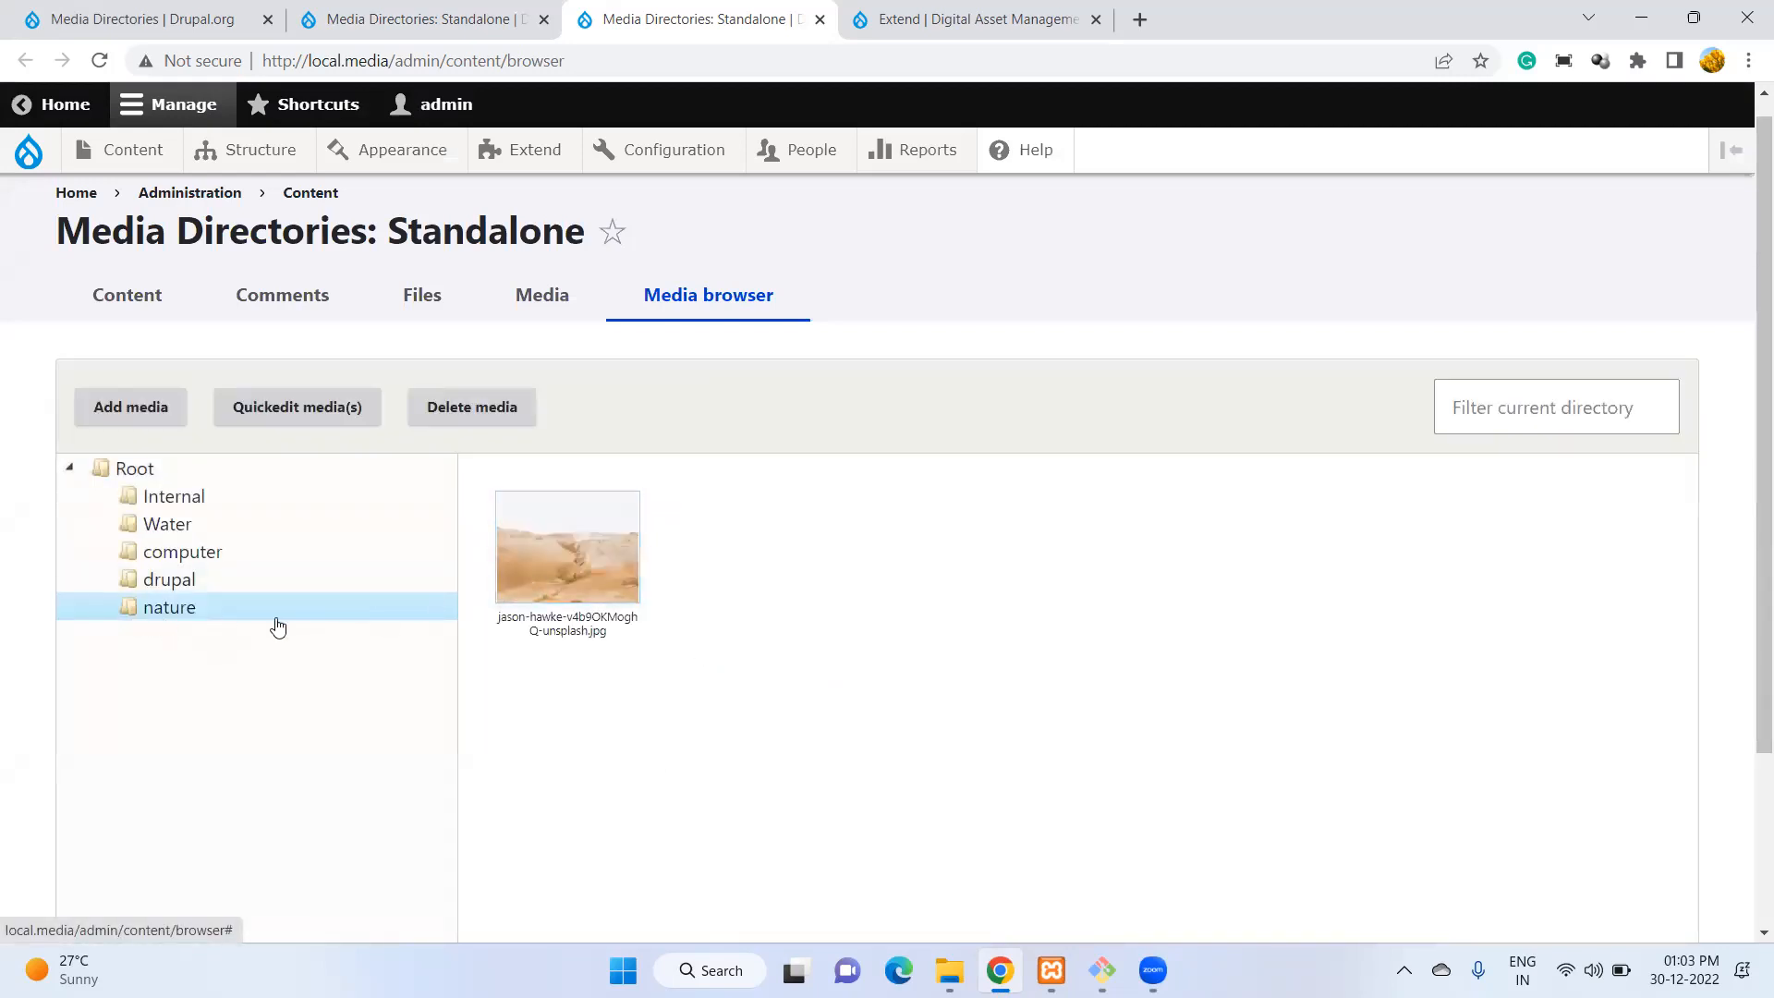
scroll(795, 720, "down", 2)
scroll(799, 723, "up", 2)
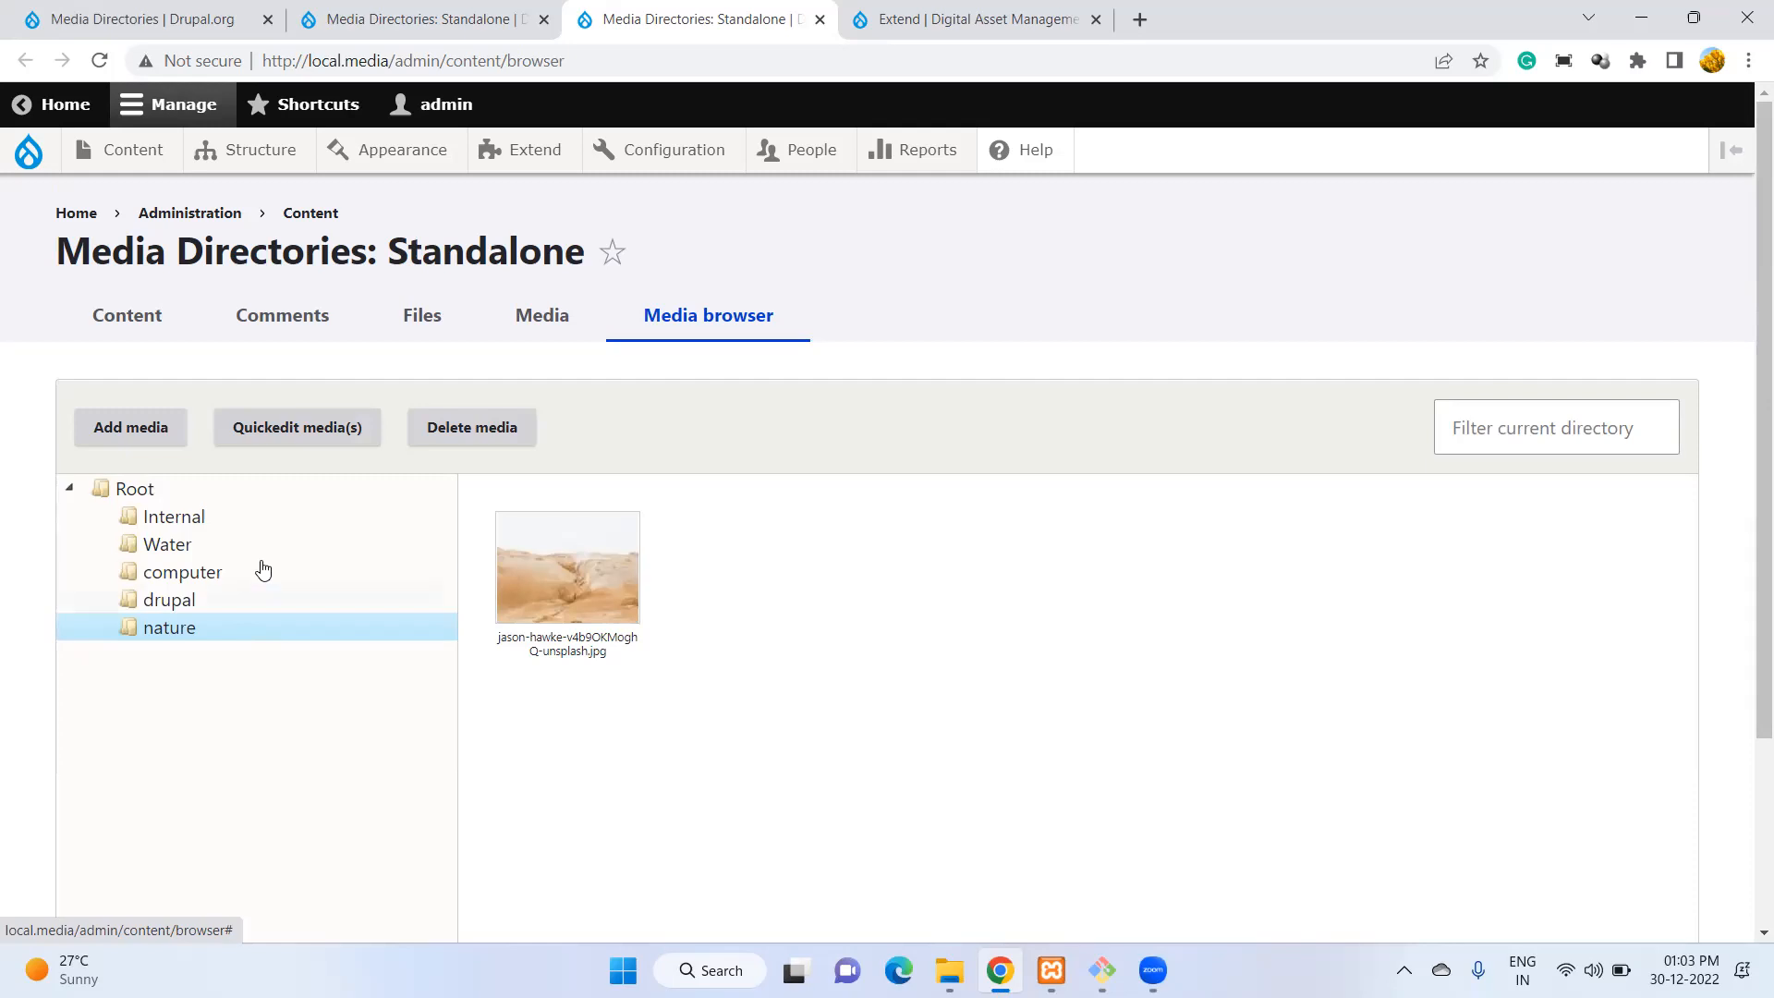
Open the Media overview and start adding a new media item of type Image.
left_click(553, 316)
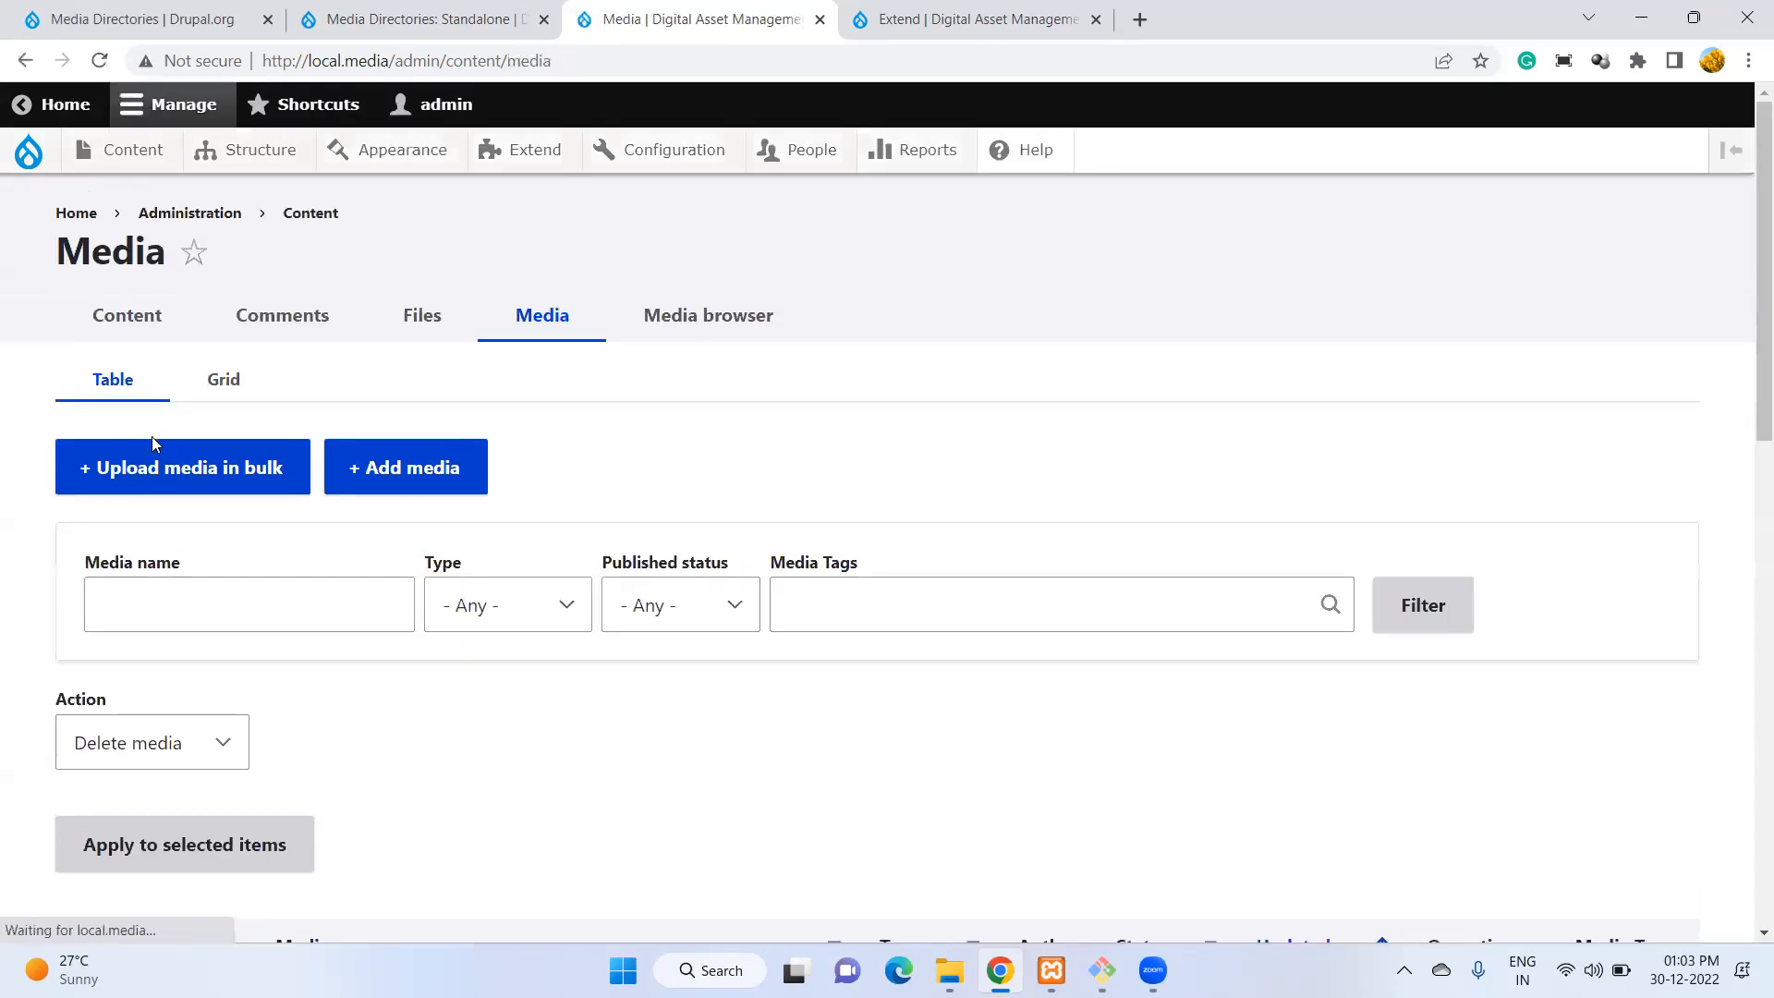
left_click(369, 469)
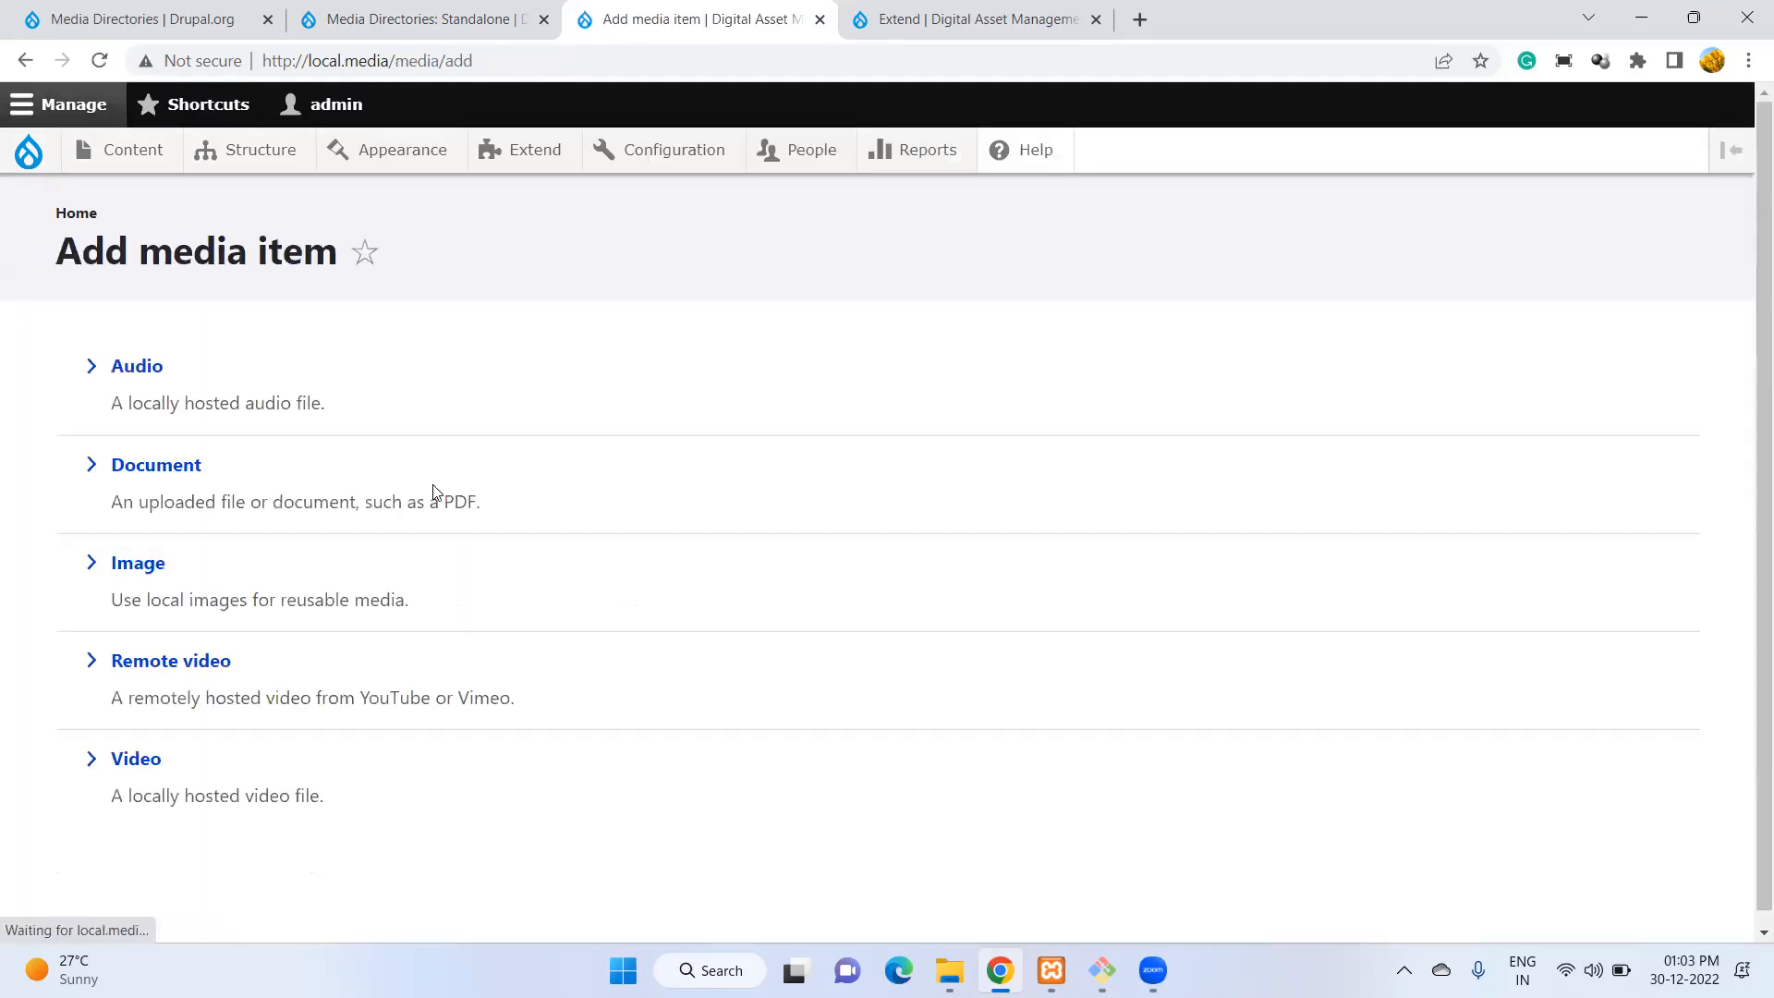
left_click(167, 568)
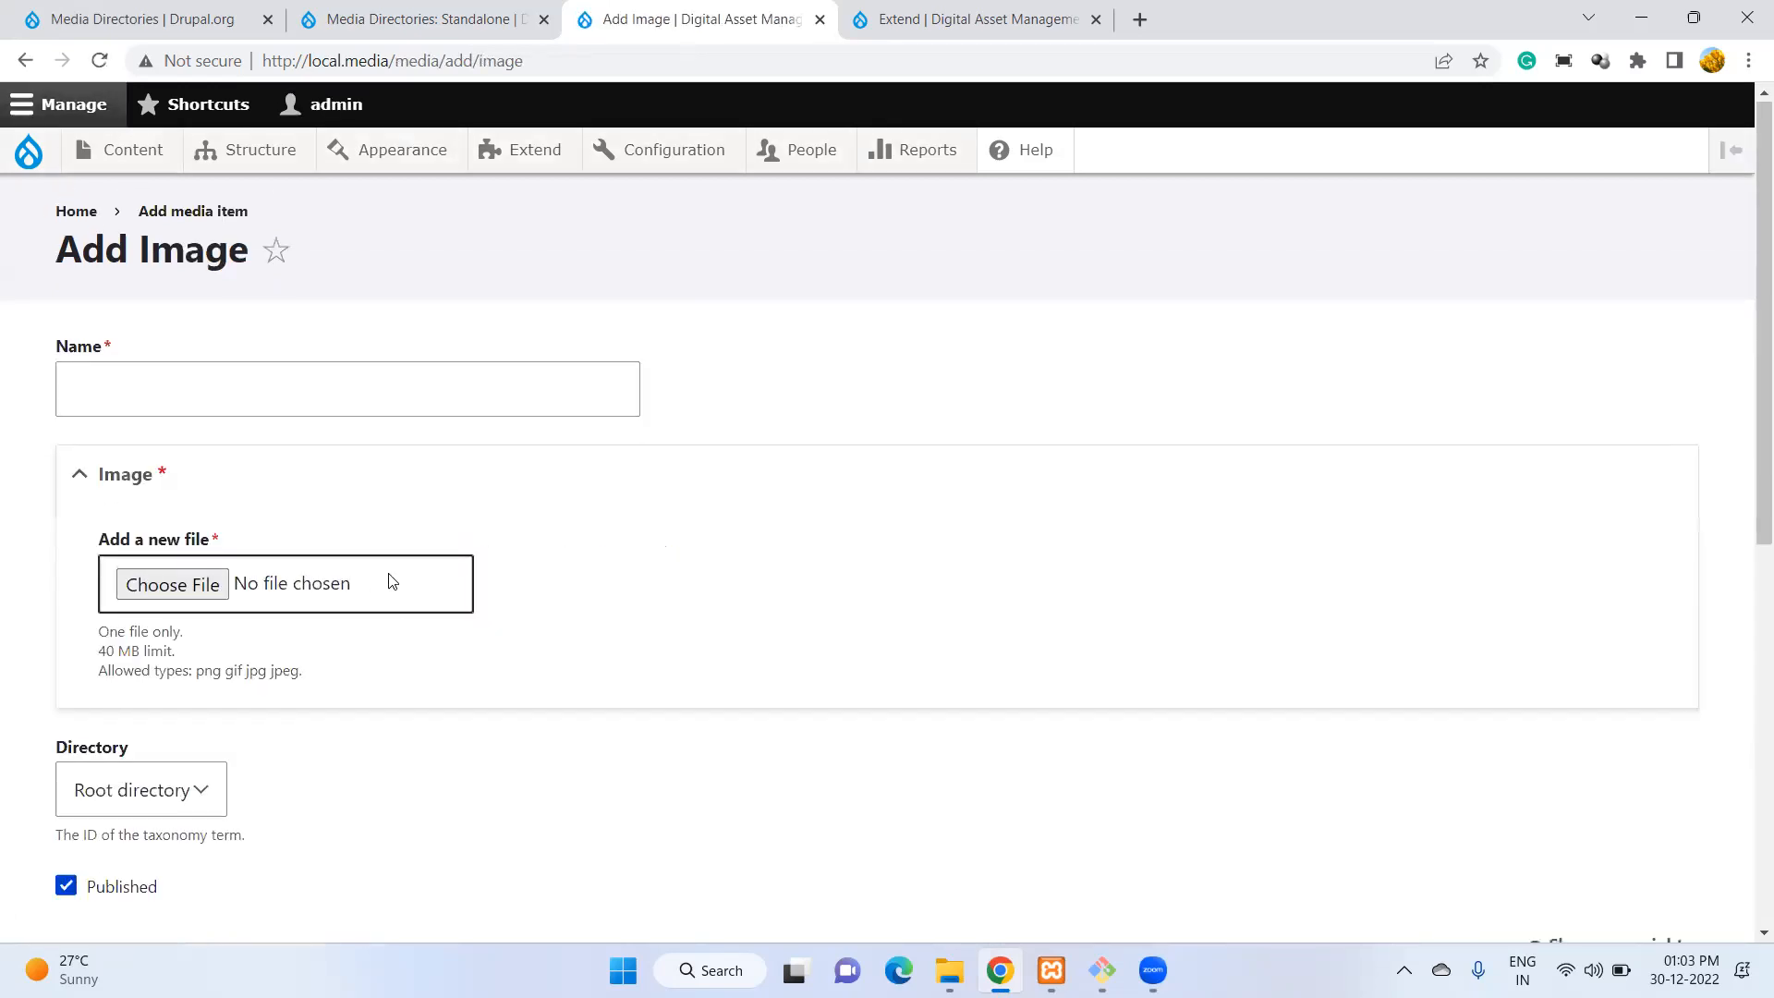
Examine the directories offered in the Add Image form's Directory field, leaving Root directory selected.
scroll(388, 580, "down", 1)
left_click(169, 672)
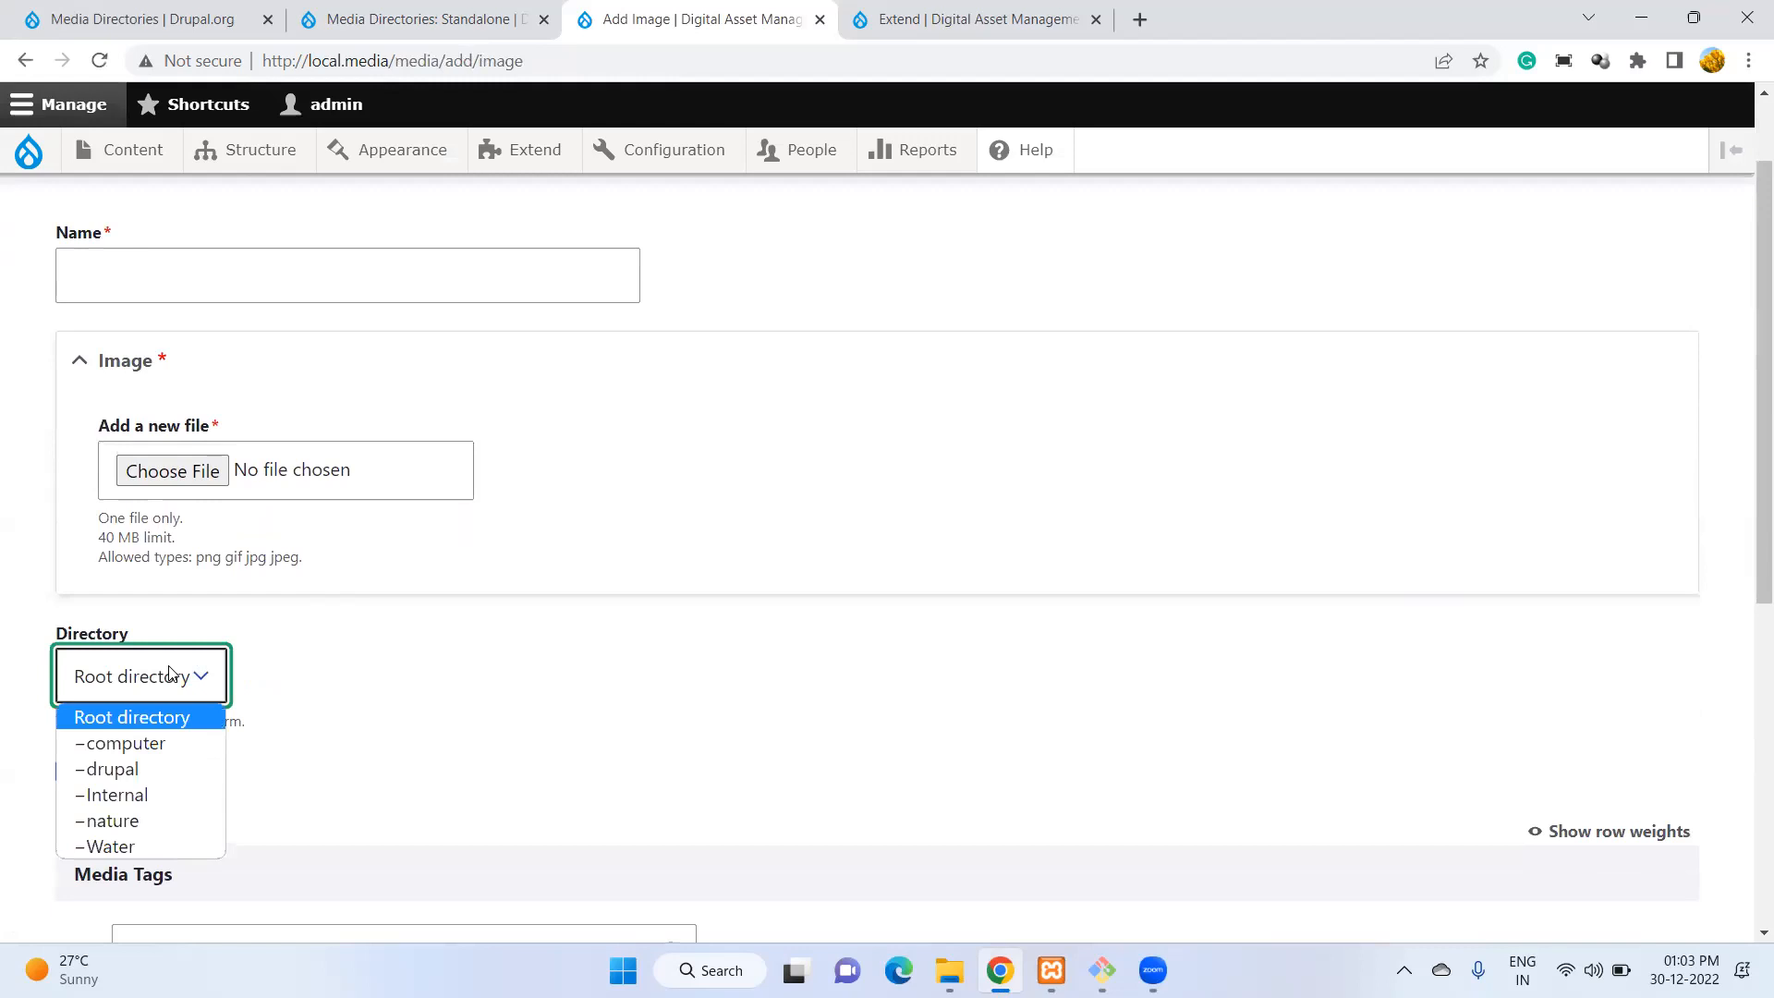
left_click(475, 737)
scroll(475, 736, "down", 1)
left_click(148, 568)
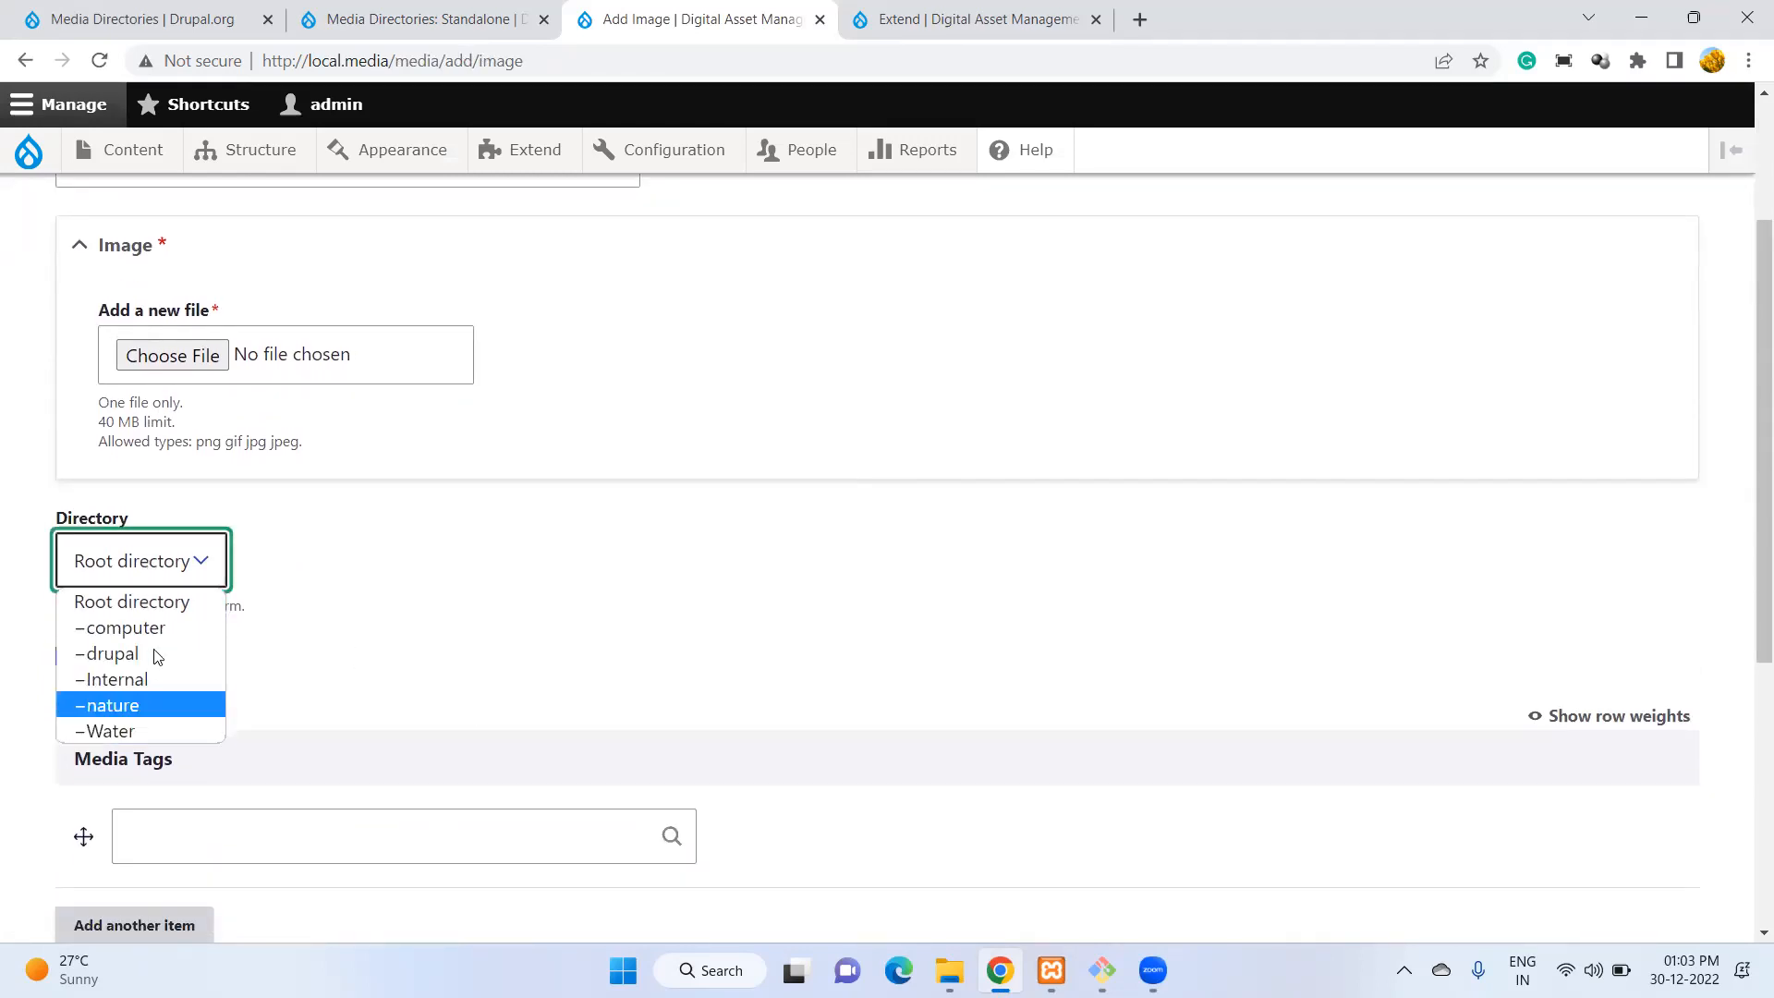
left_click(395, 635)
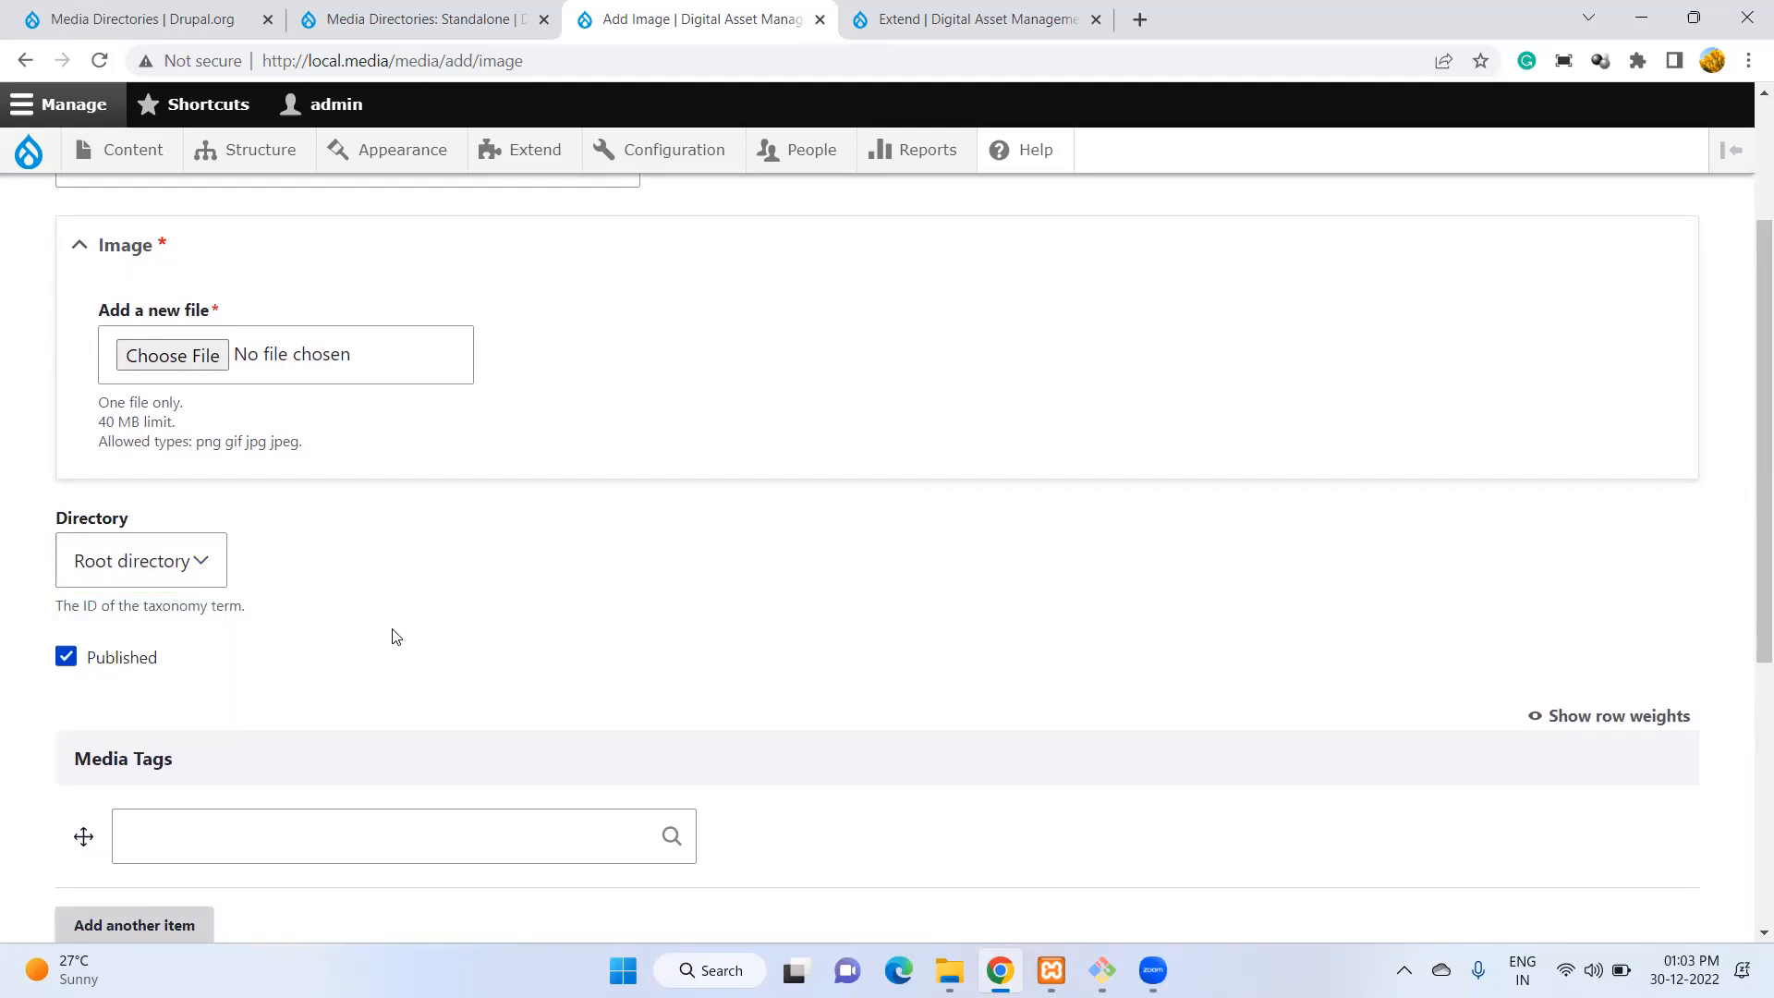
left_click(187, 565)
left_click(130, 602)
left_click(132, 580)
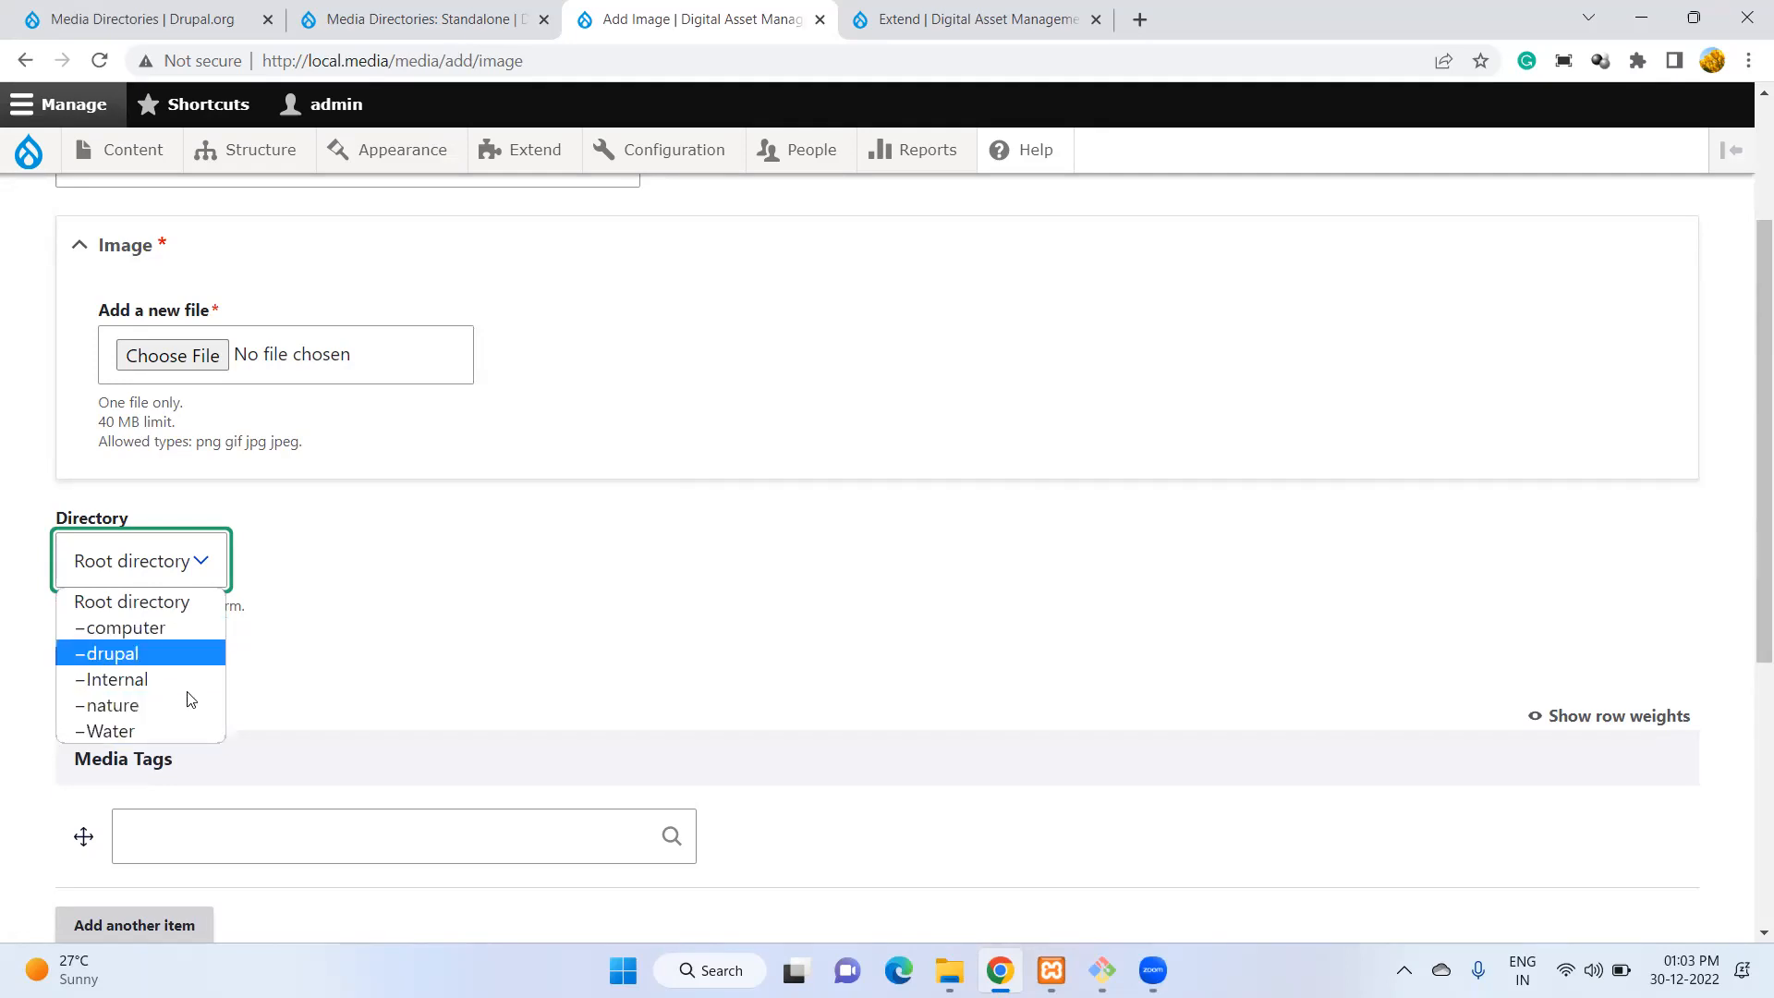
left_click(342, 605)
Review the Add Image form's fields, from Name and Image file to Media Tags and Revision information.
scroll(342, 605, "up", 2)
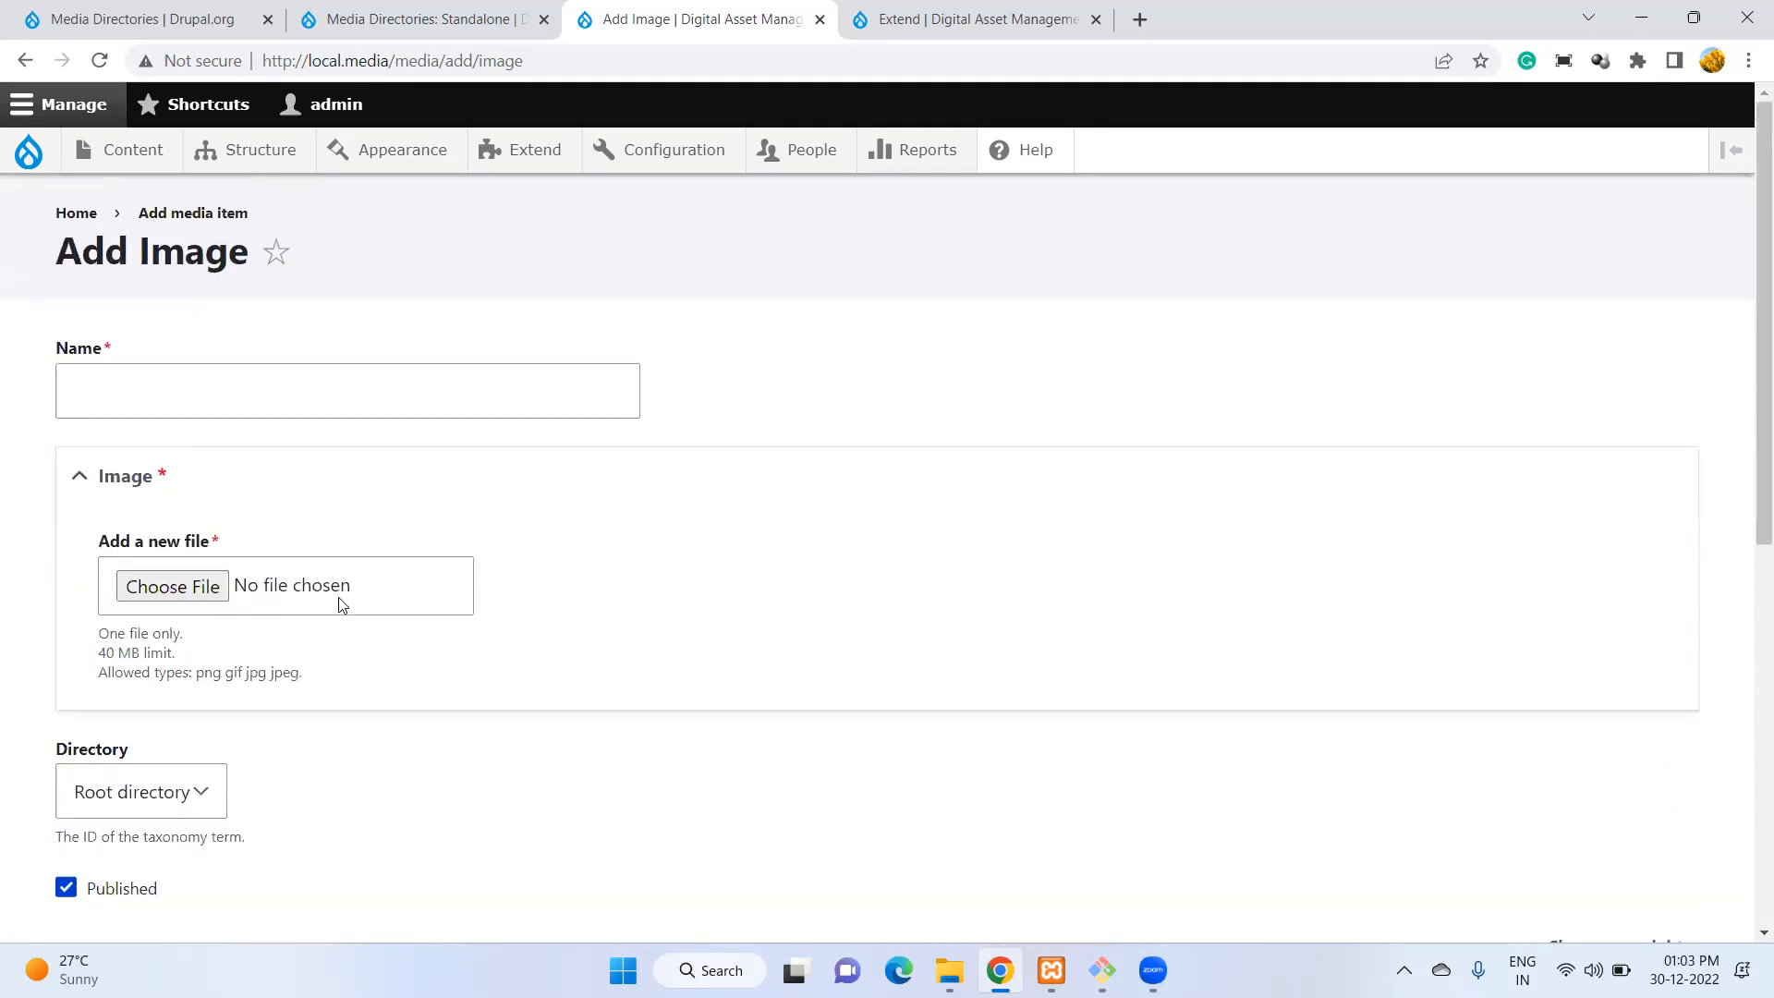
scroll(342, 605, "down", 4)
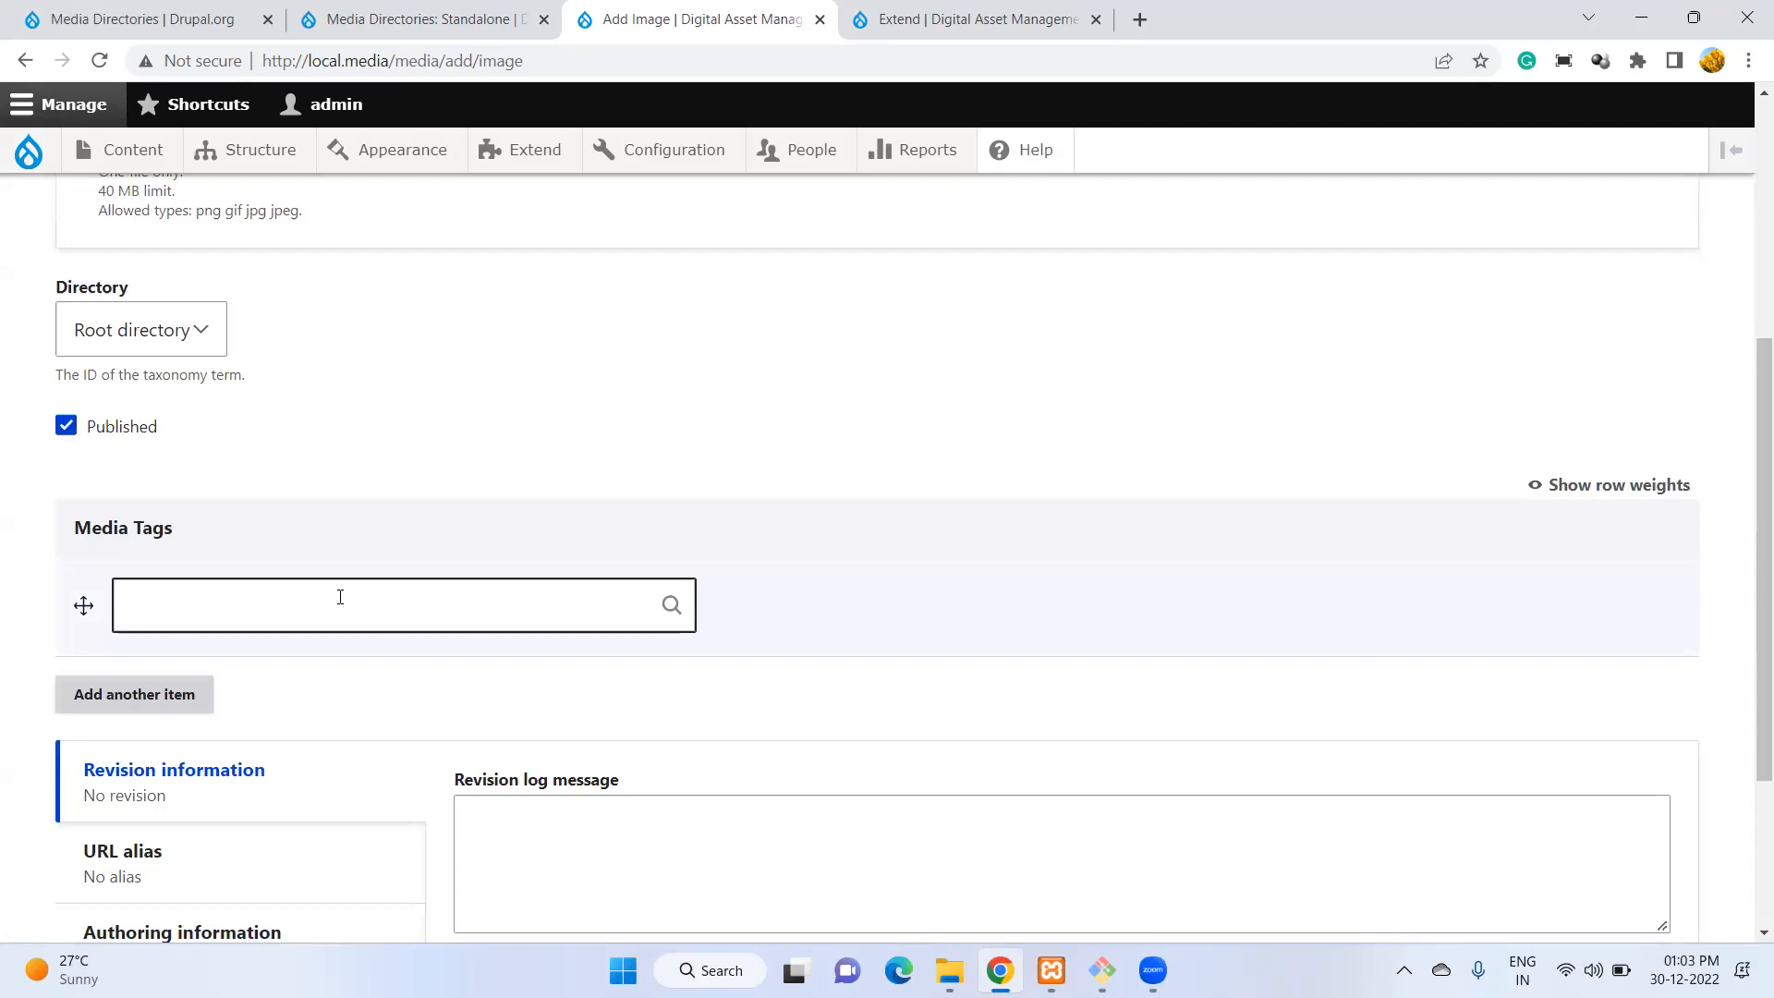
scroll(317, 574, "down", 3)
scroll(317, 573, "up", 5)
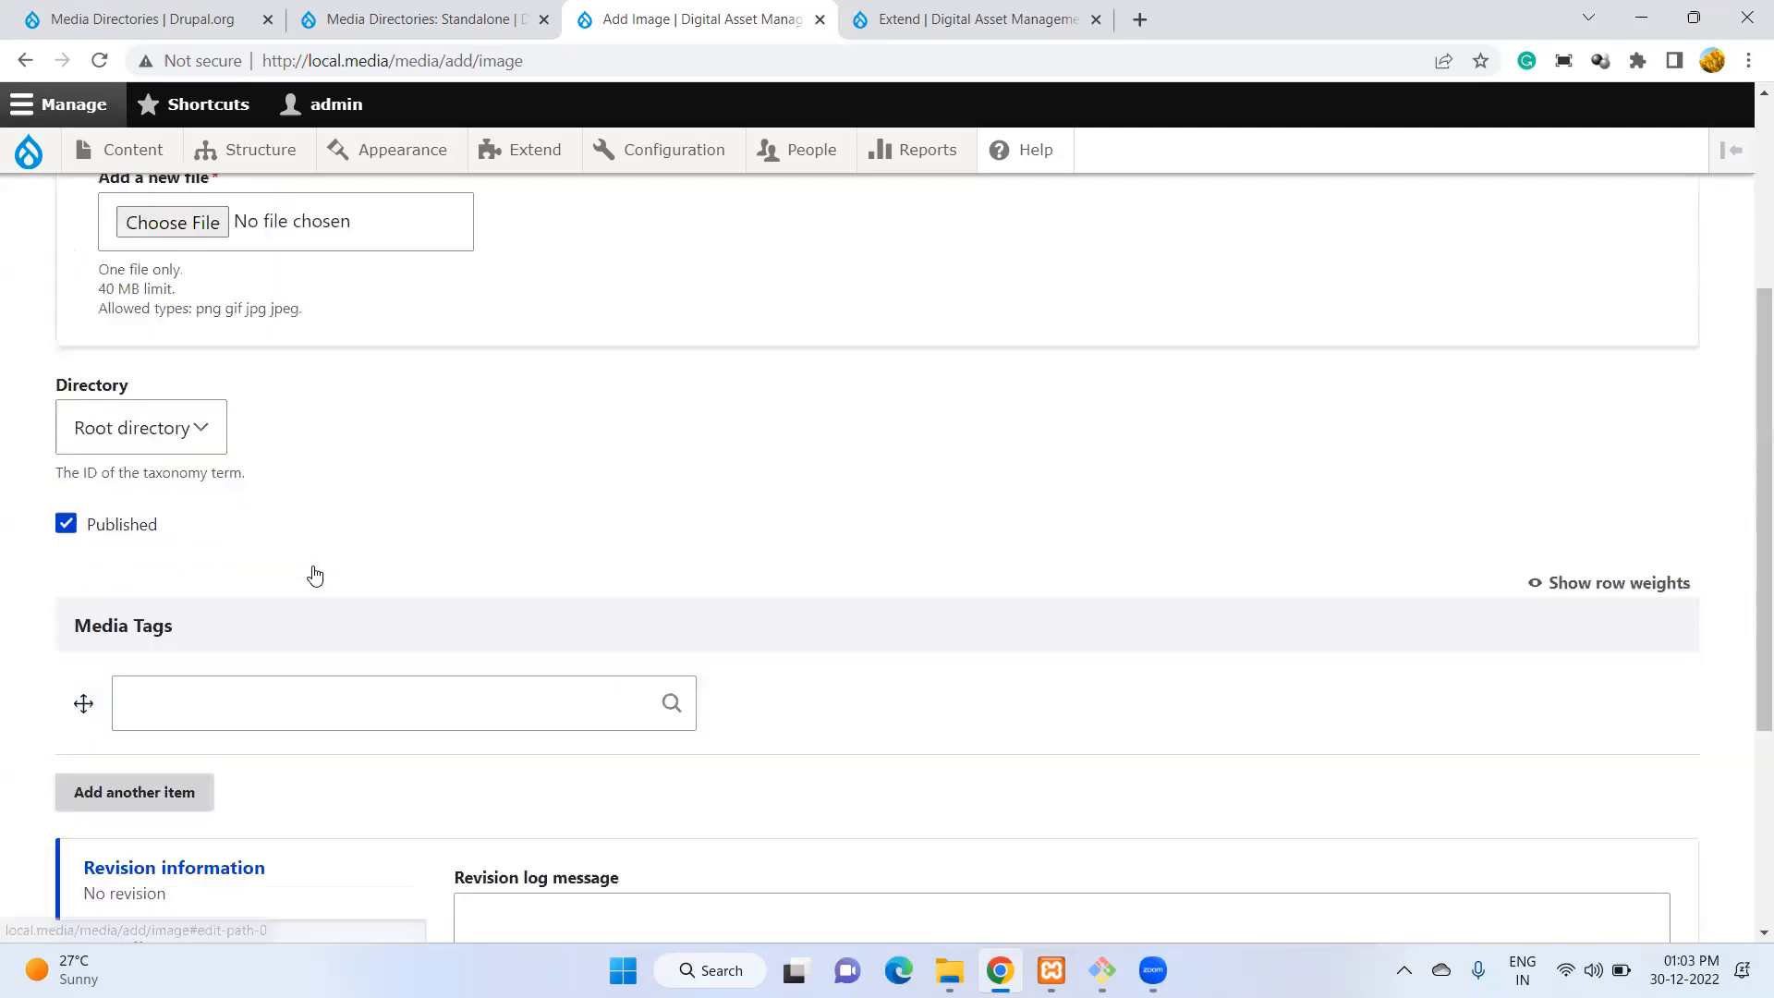
scroll(312, 573, "up", 3)
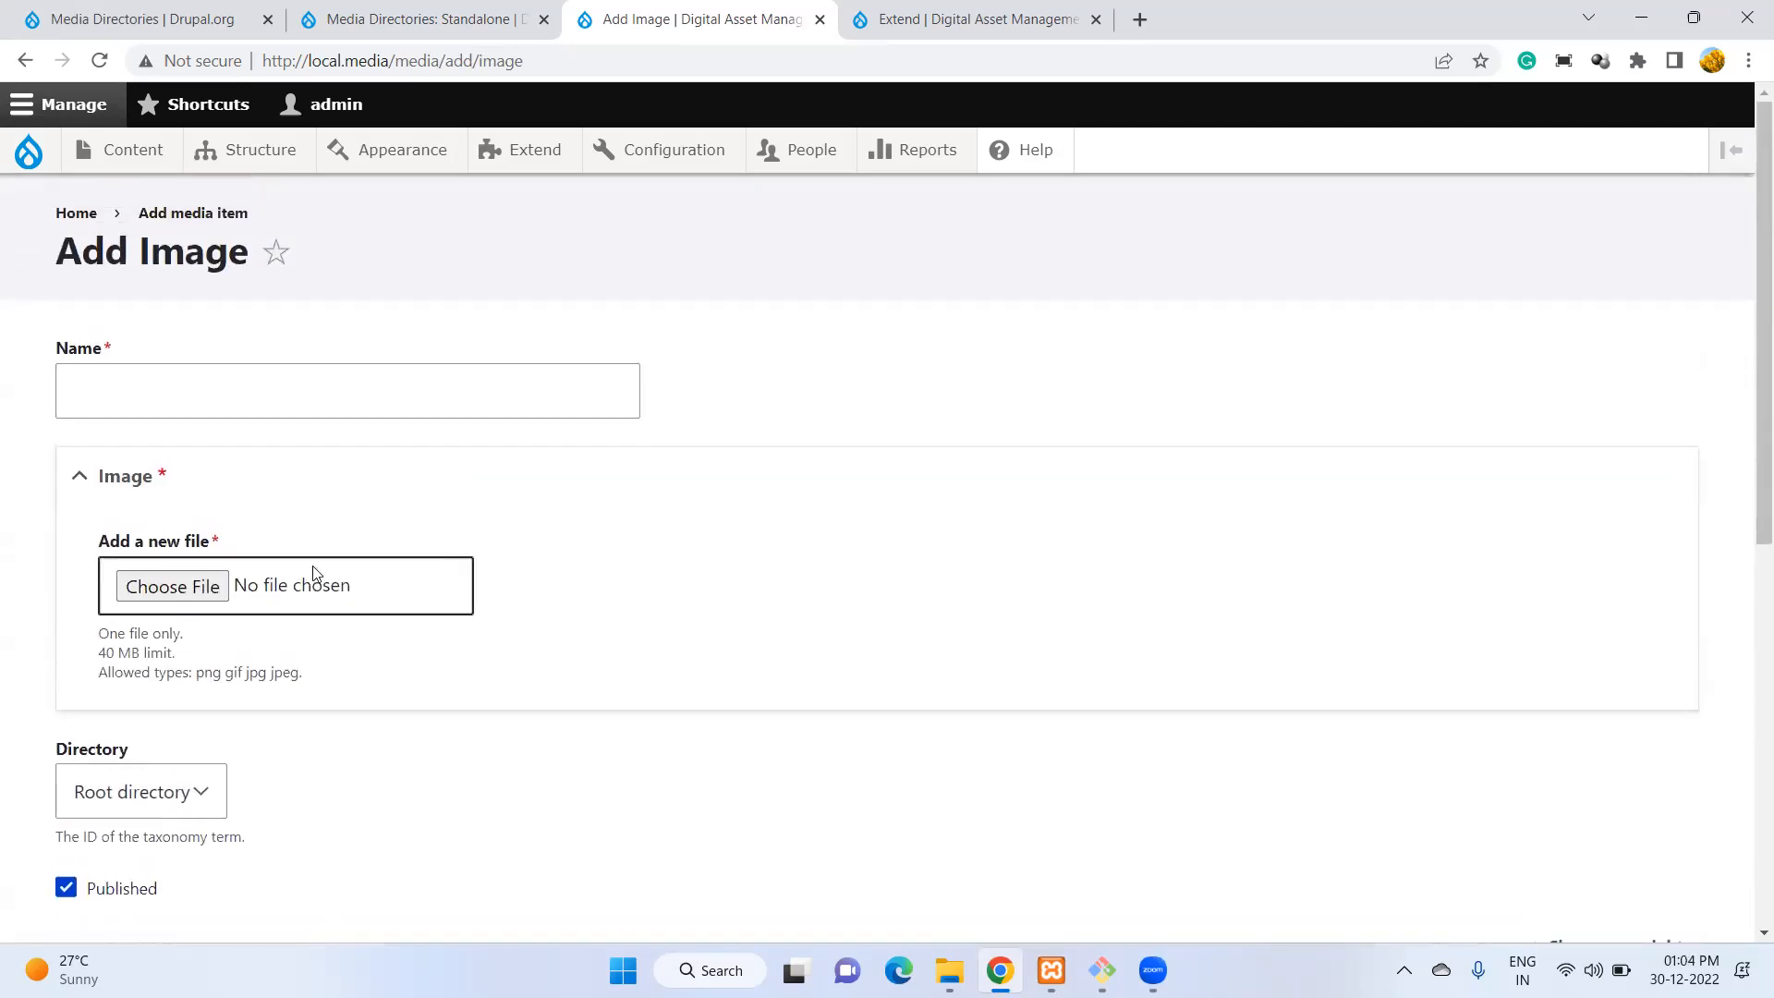
scroll(312, 572, "down", 5)
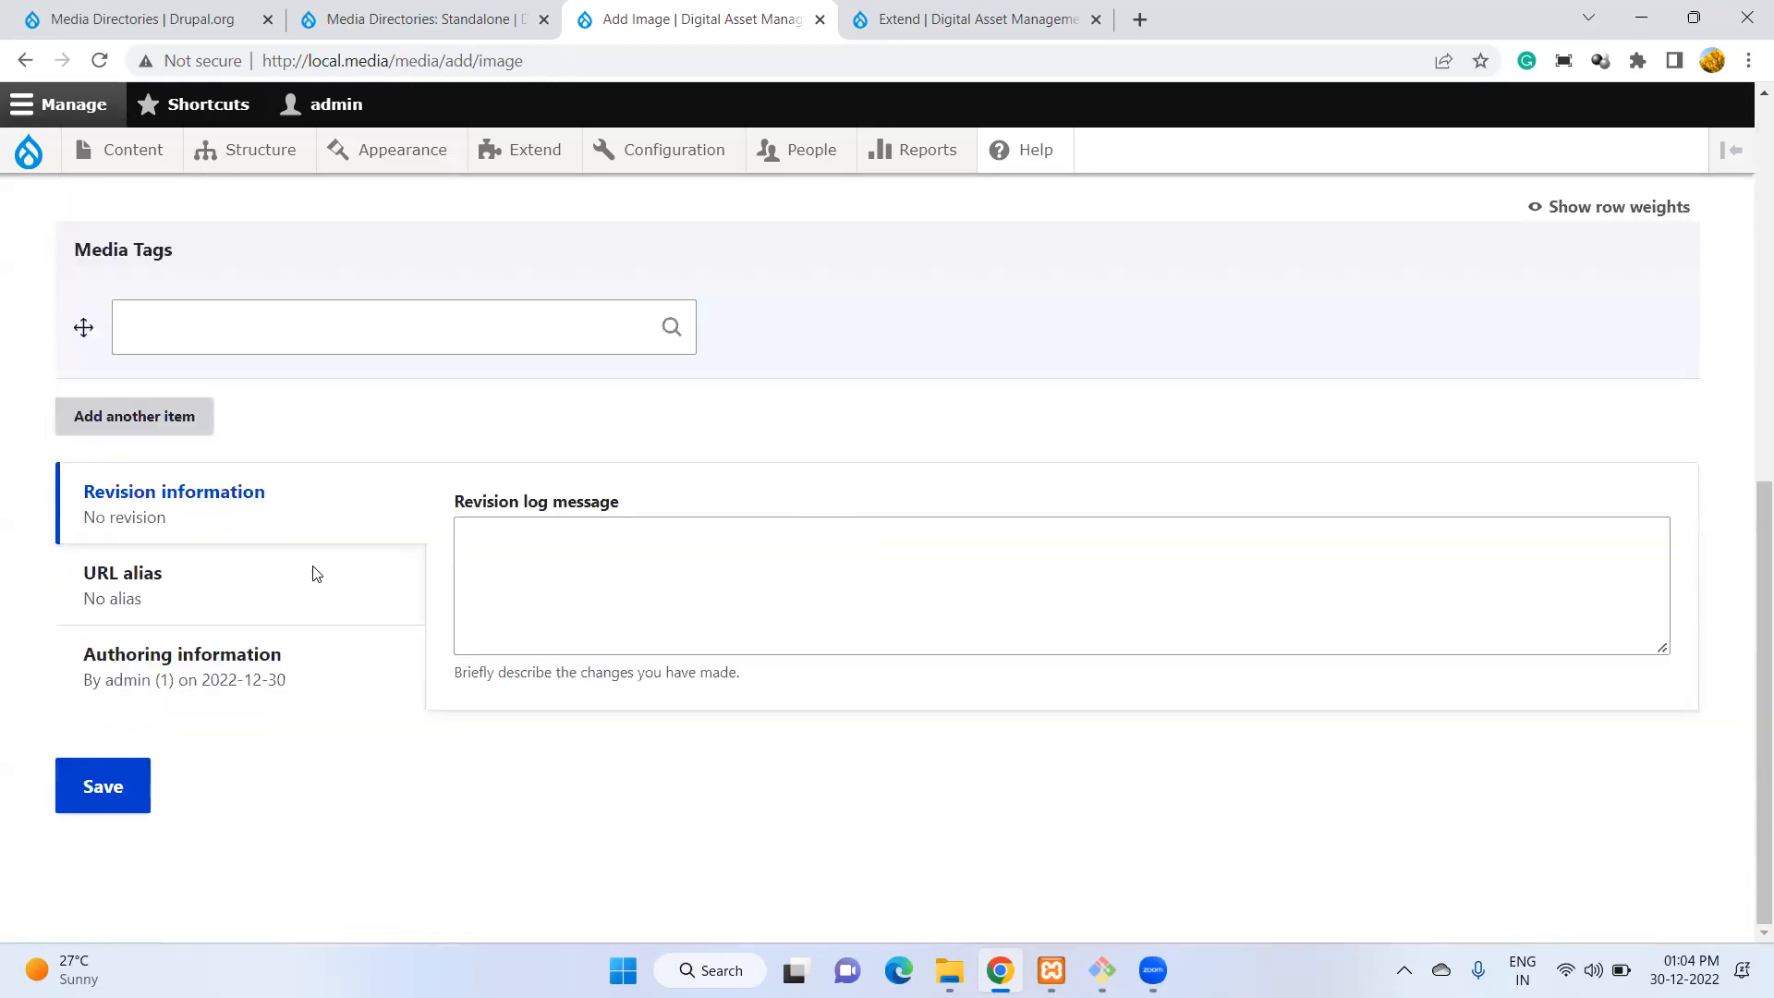
Leave the Add Image form for the Content overview and open the Demo Article Media article in a new tab.
scroll(312, 574, "up", 8)
mouse_move(268, 166)
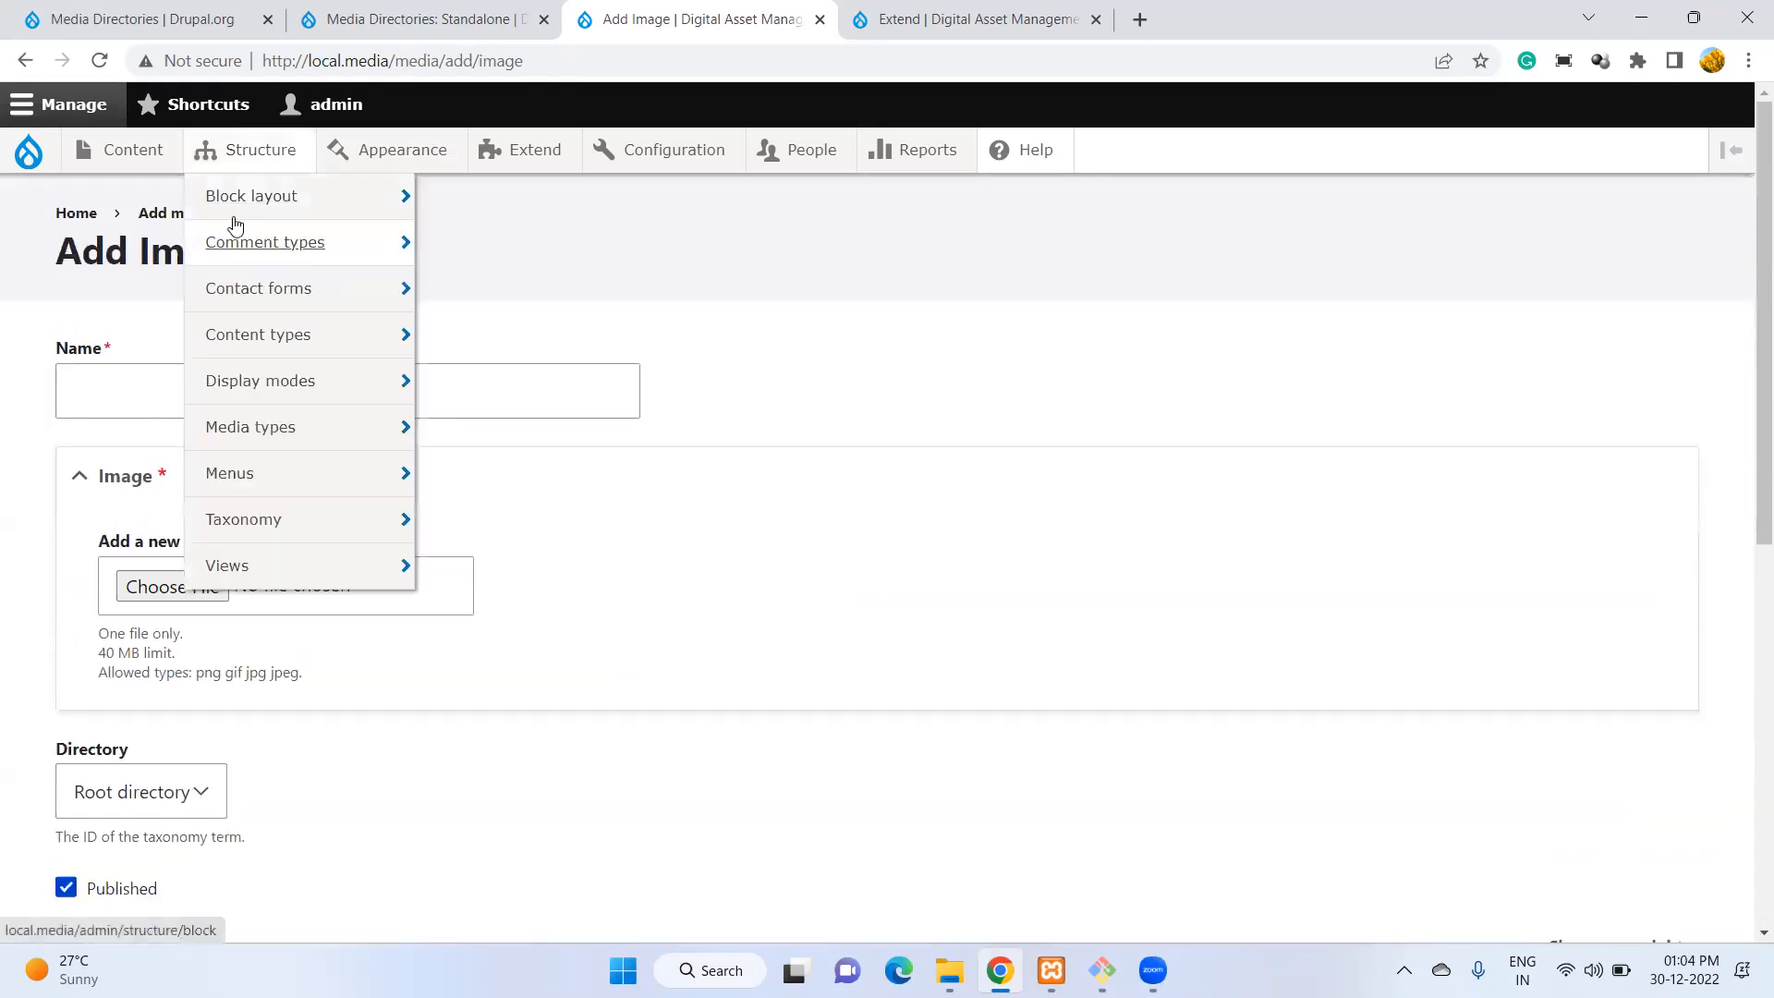
left_click(148, 156)
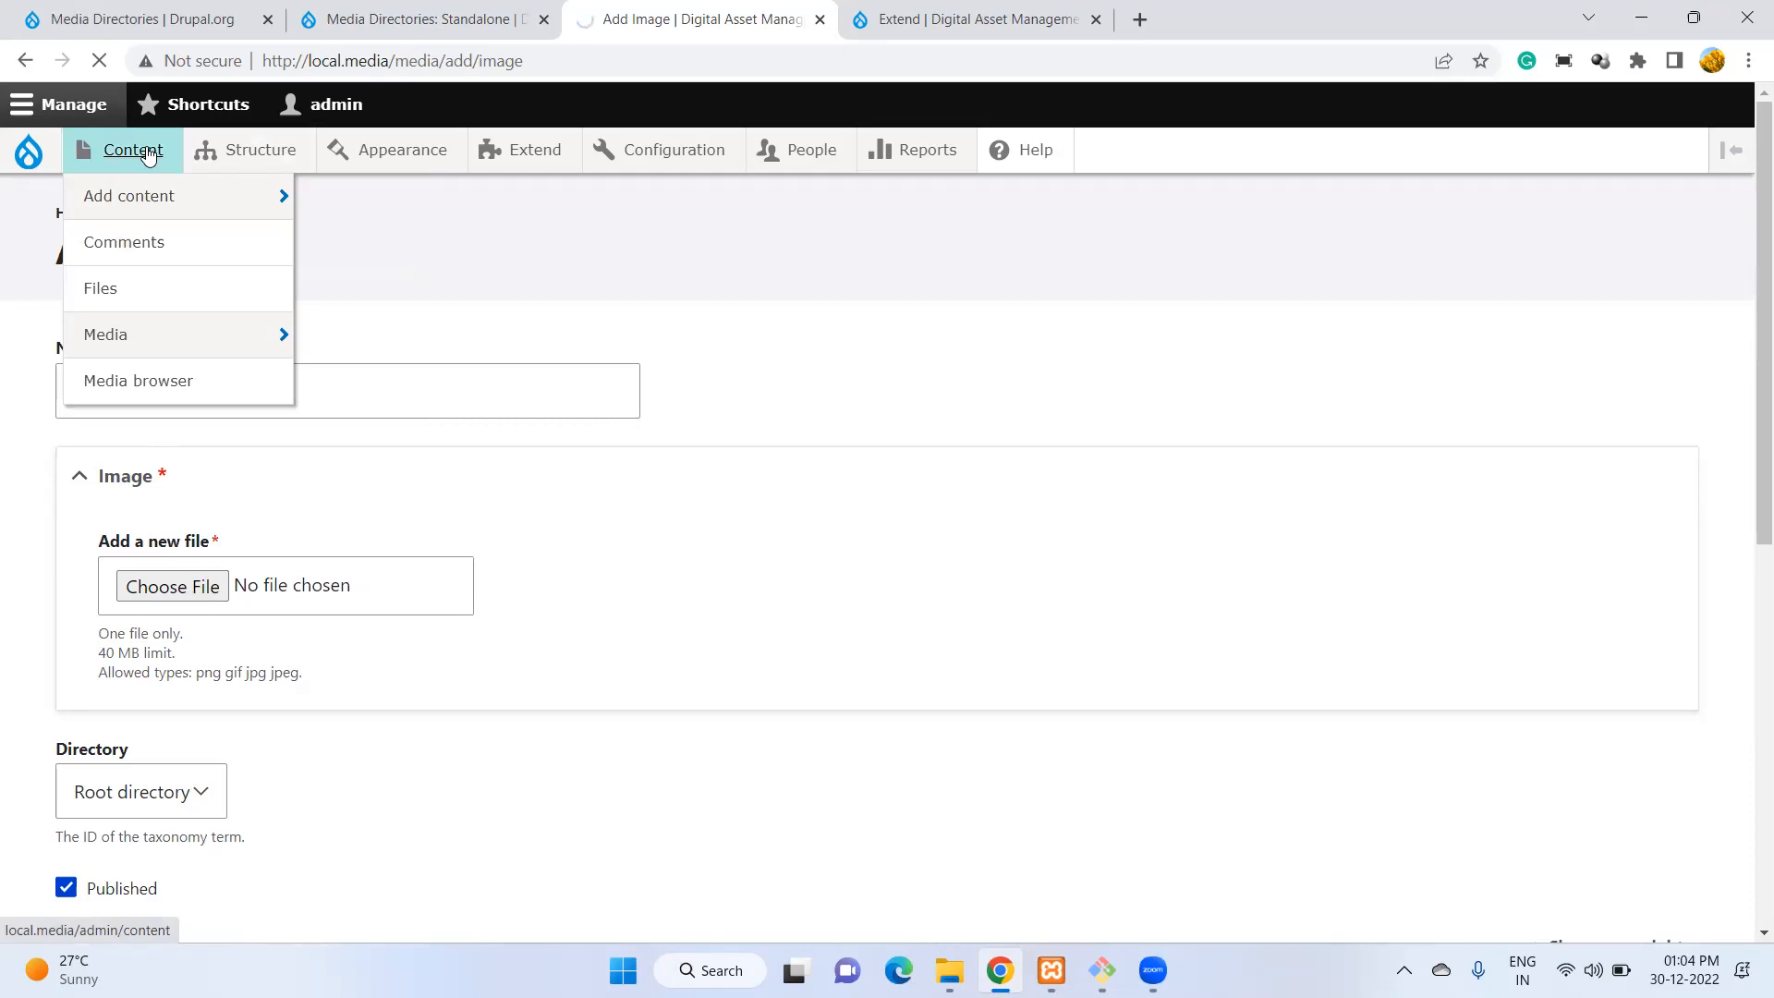
scroll(574, 546, "down", 3)
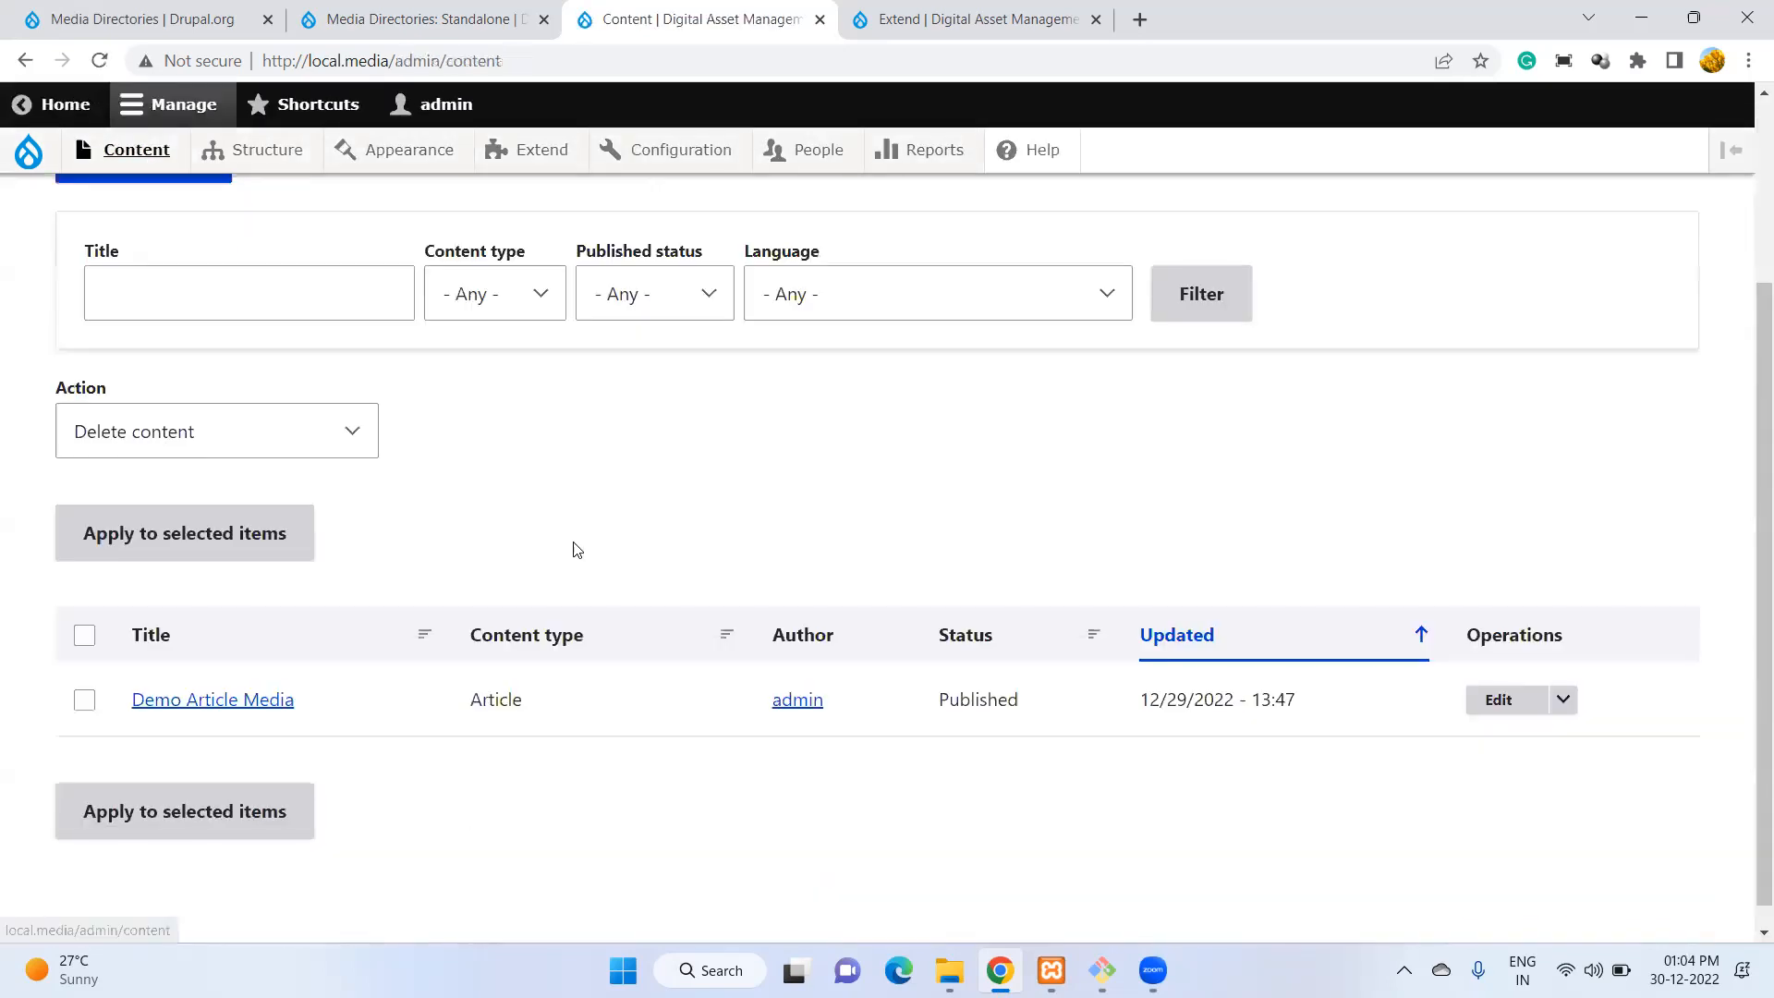
right_click(206, 674)
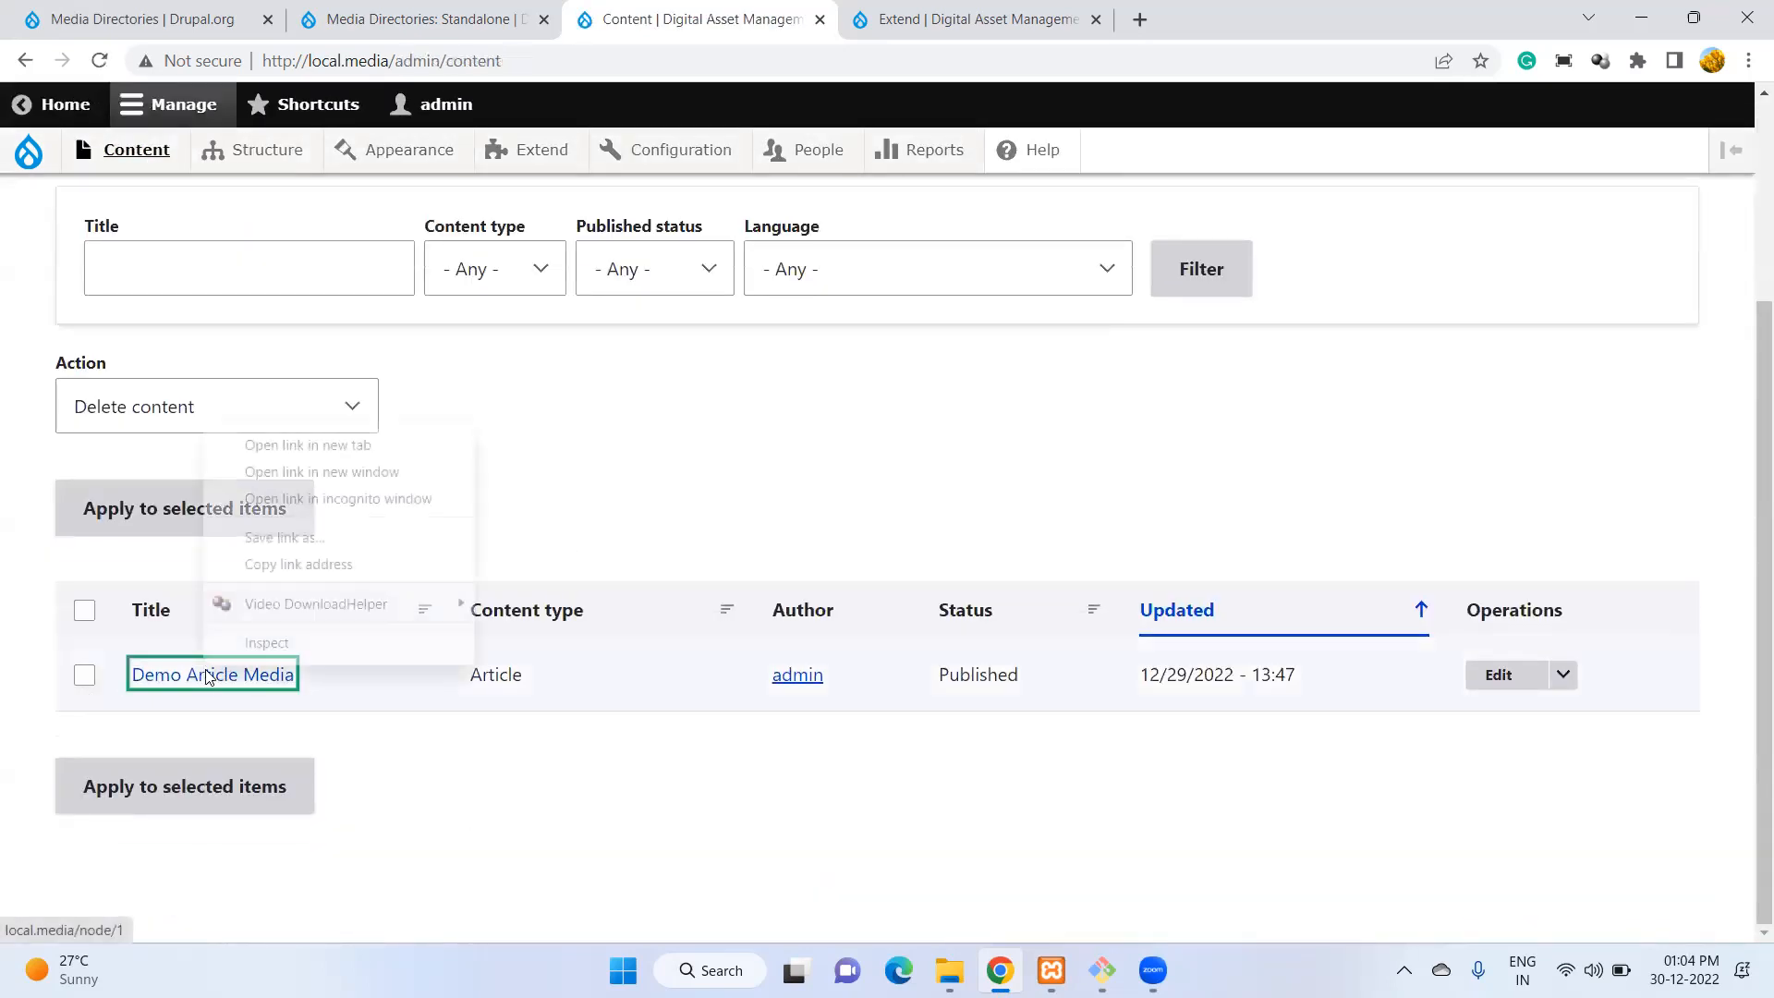
left_click(297, 447)
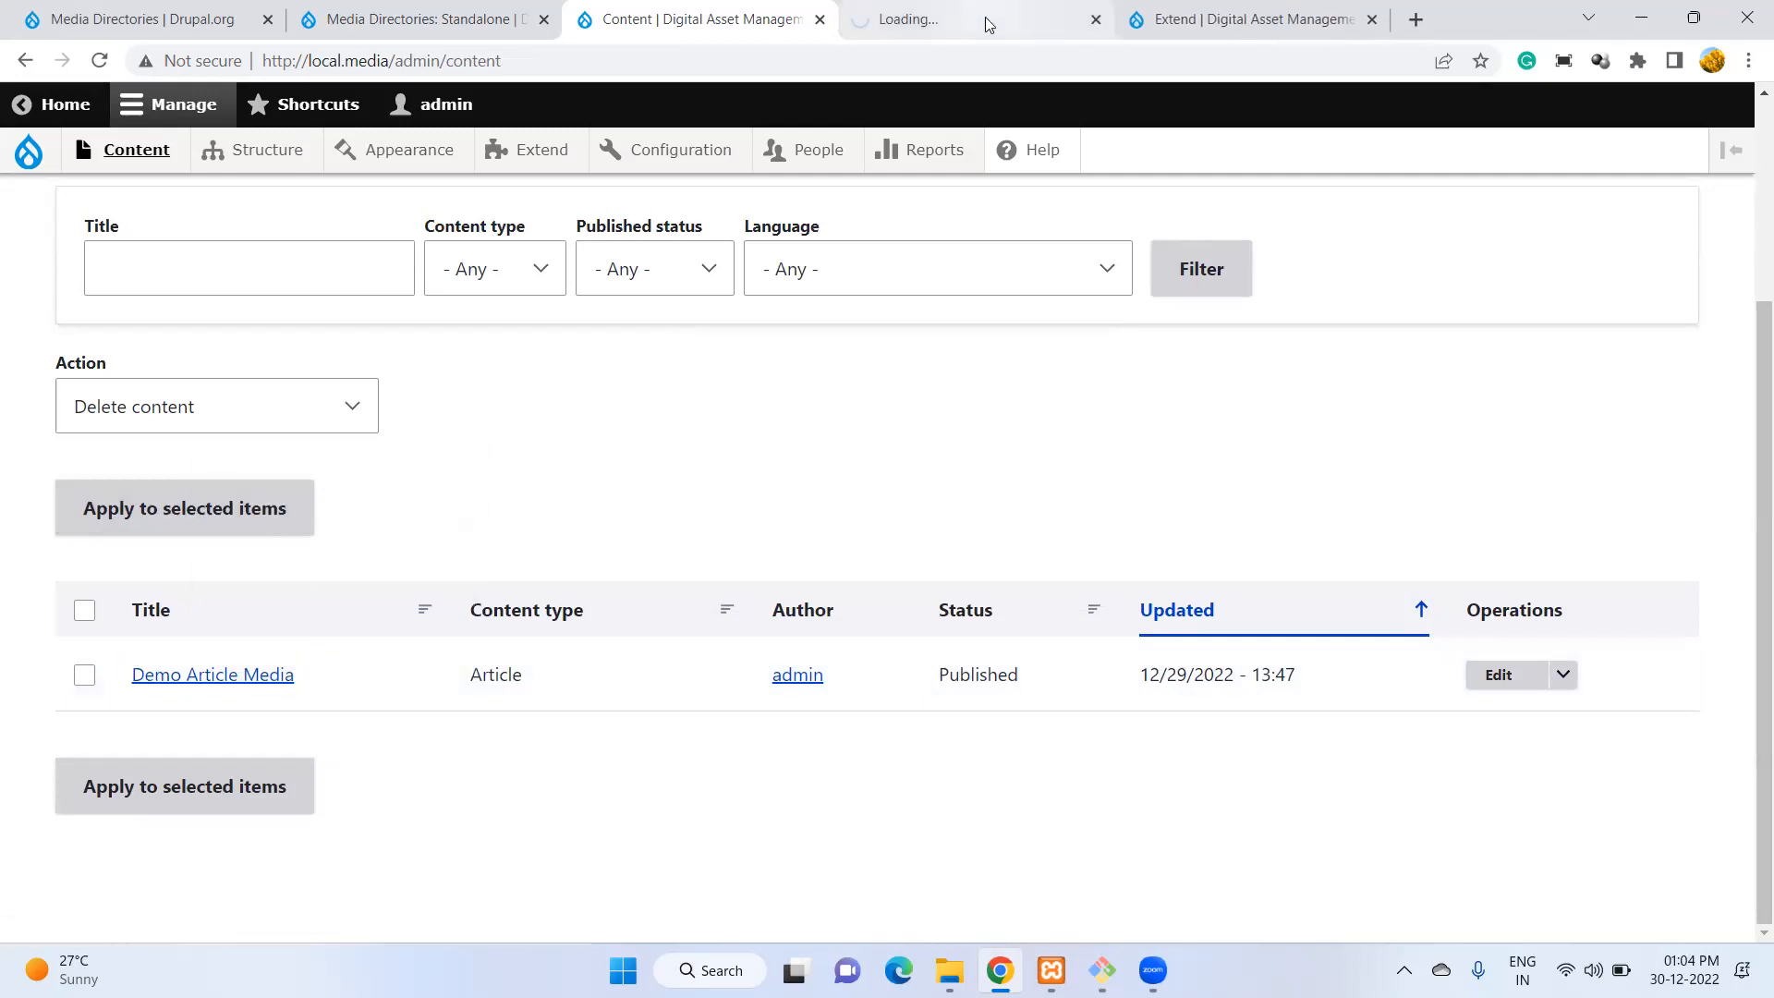
left_click(936, 20)
left_click(681, 19)
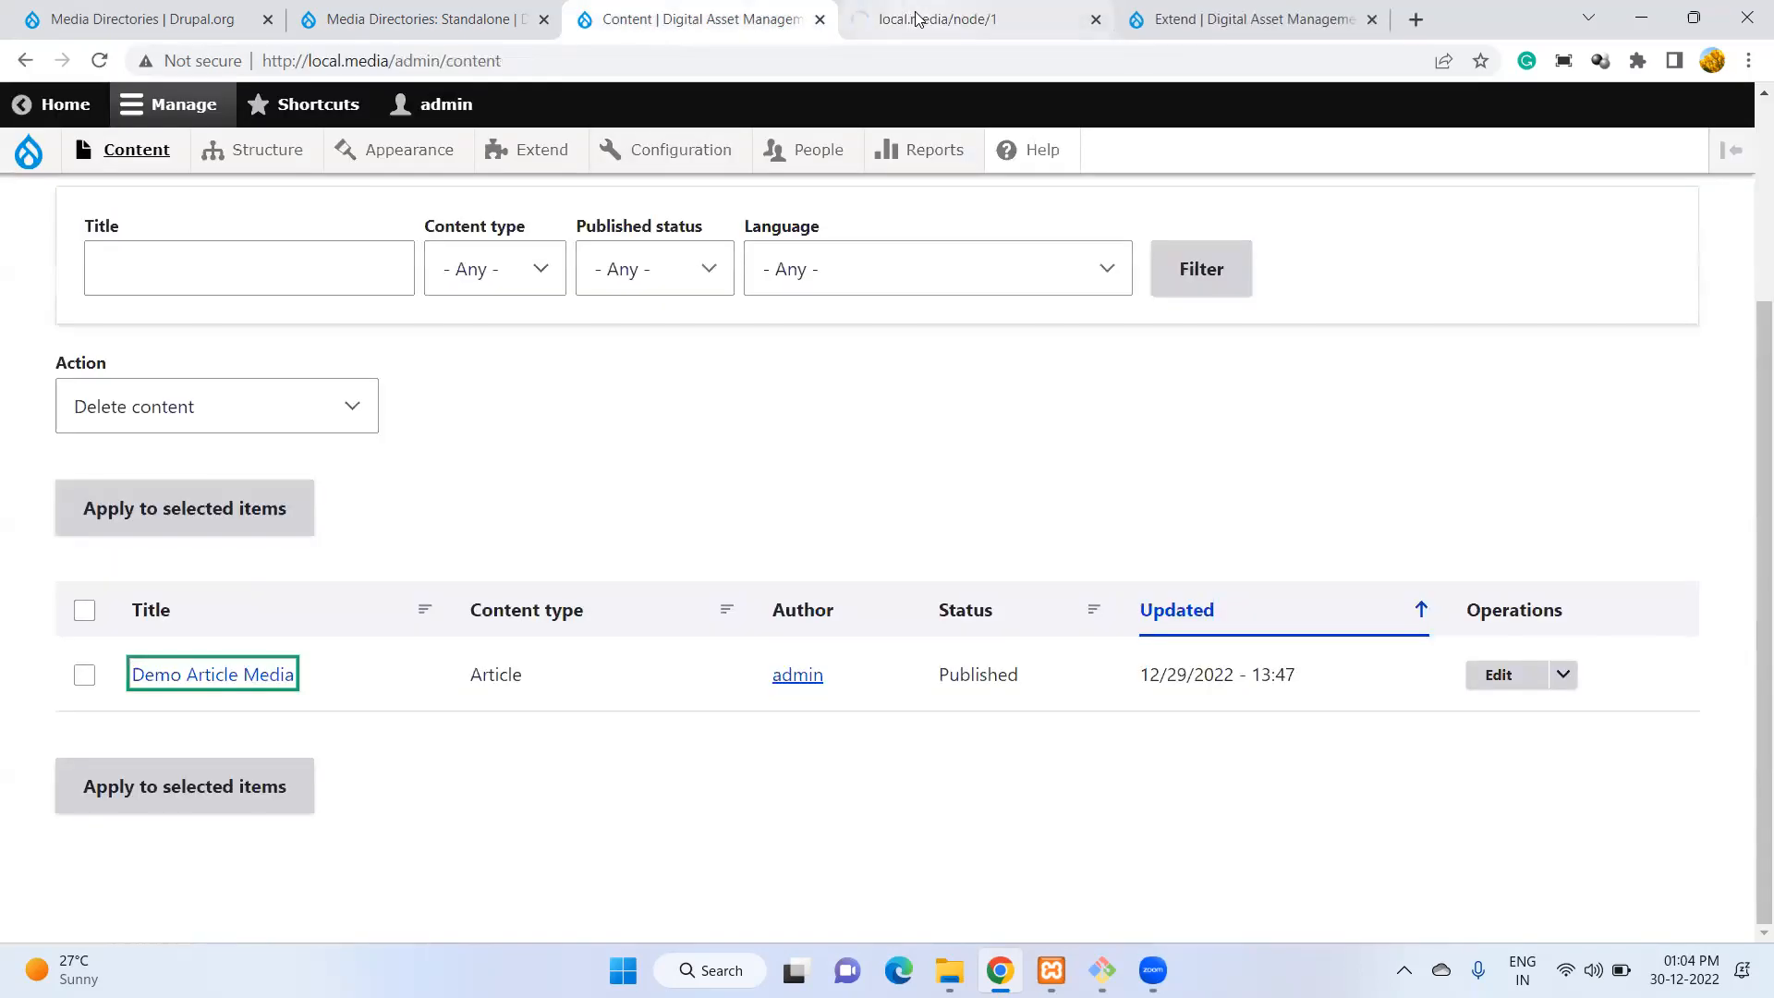
left_click(918, 19)
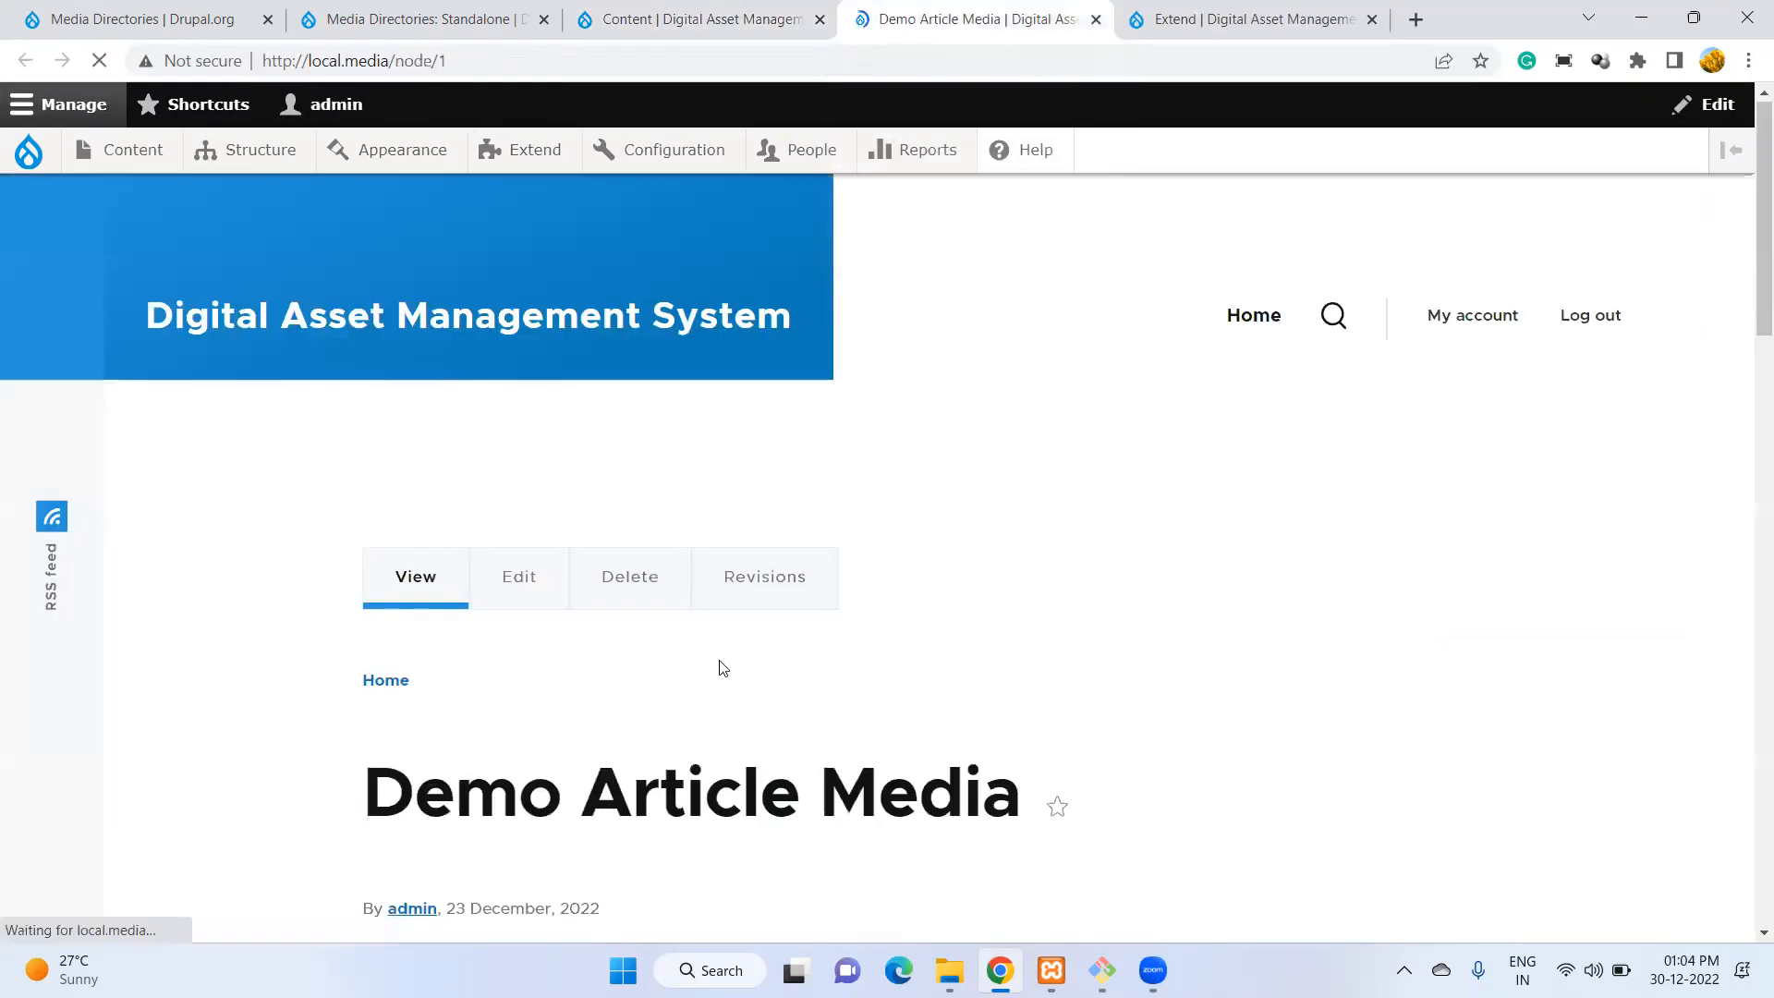
Examine the Demo Article Media page, including its article image, Article Documents, Remote Video and the Media Tags of each.
scroll(718, 665, "down", 5)
scroll(724, 665, "down", 8)
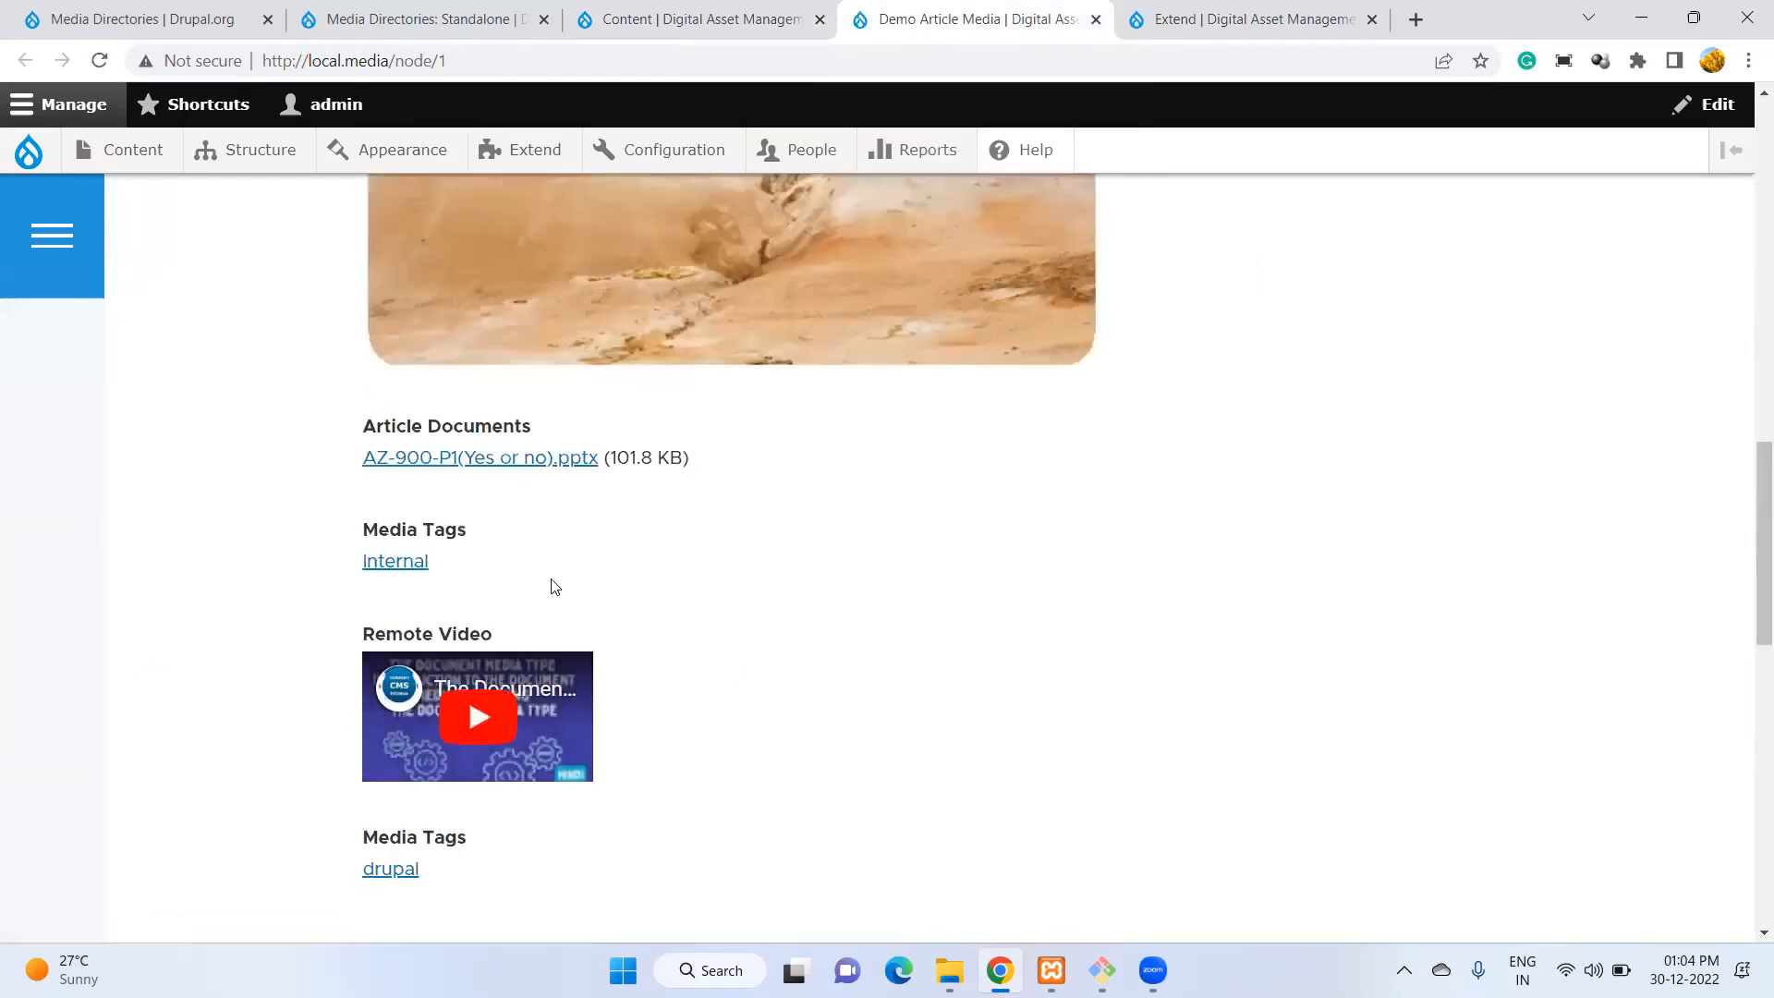
scroll(406, 571, "up", 9)
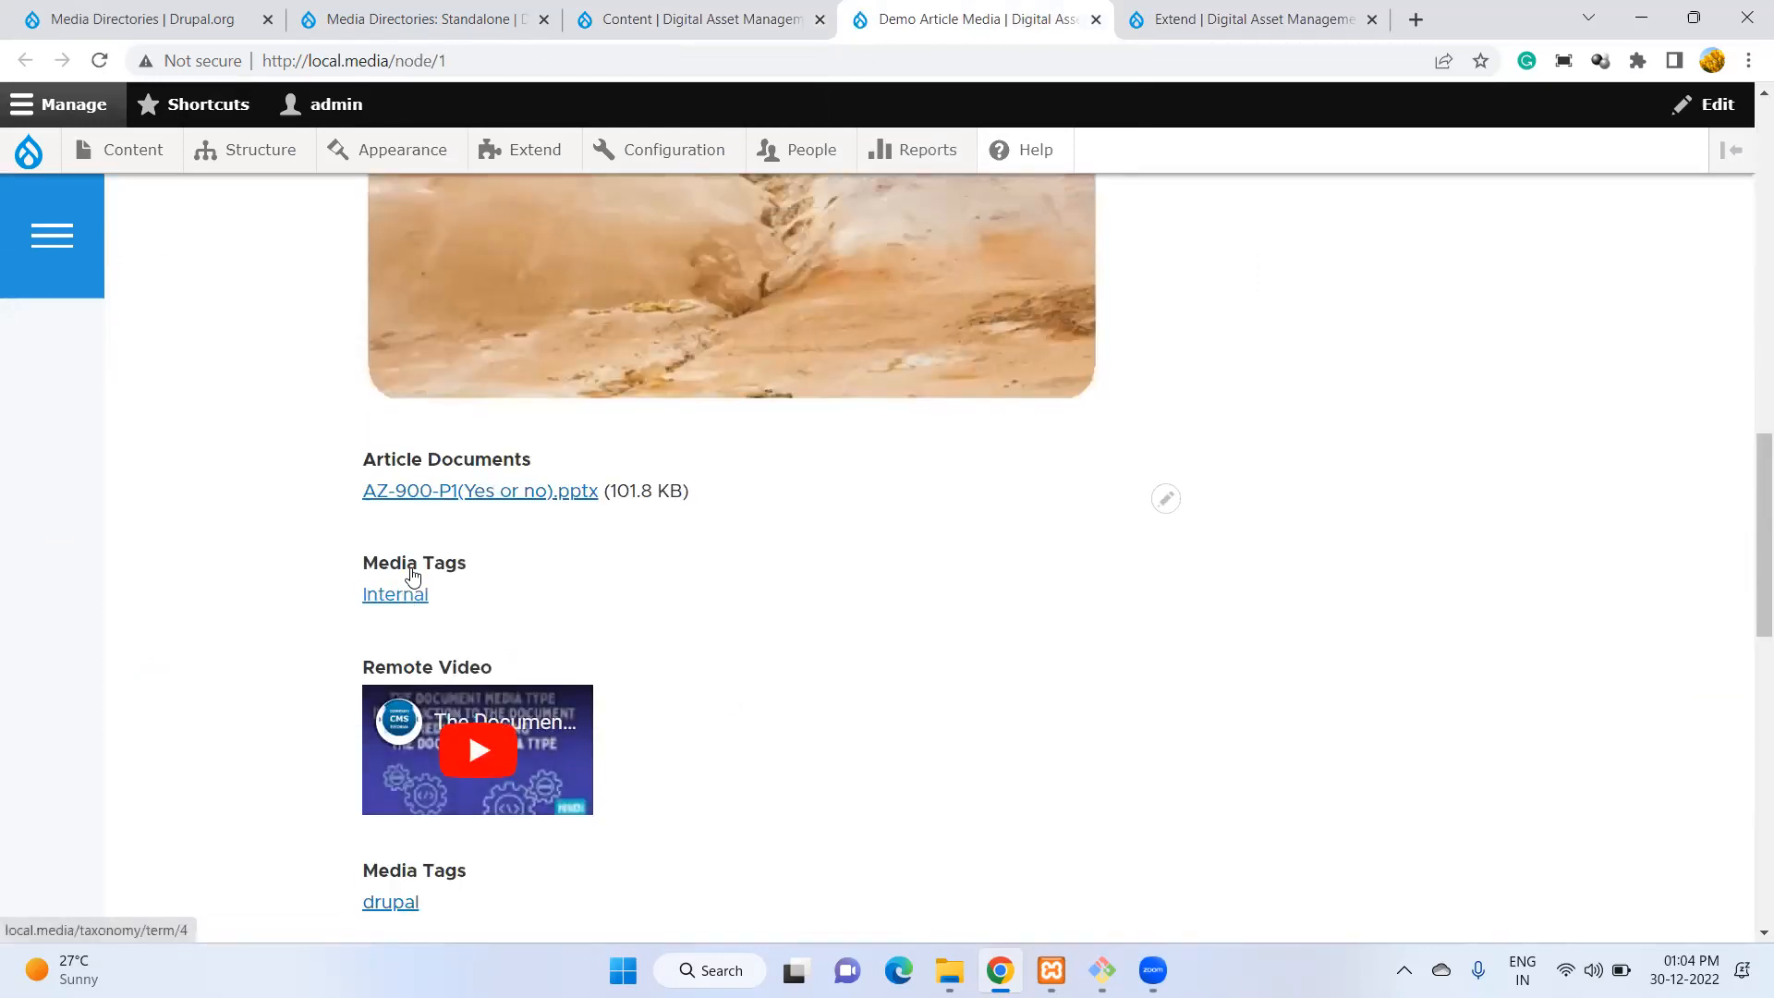
scroll(413, 577, "up", 5)
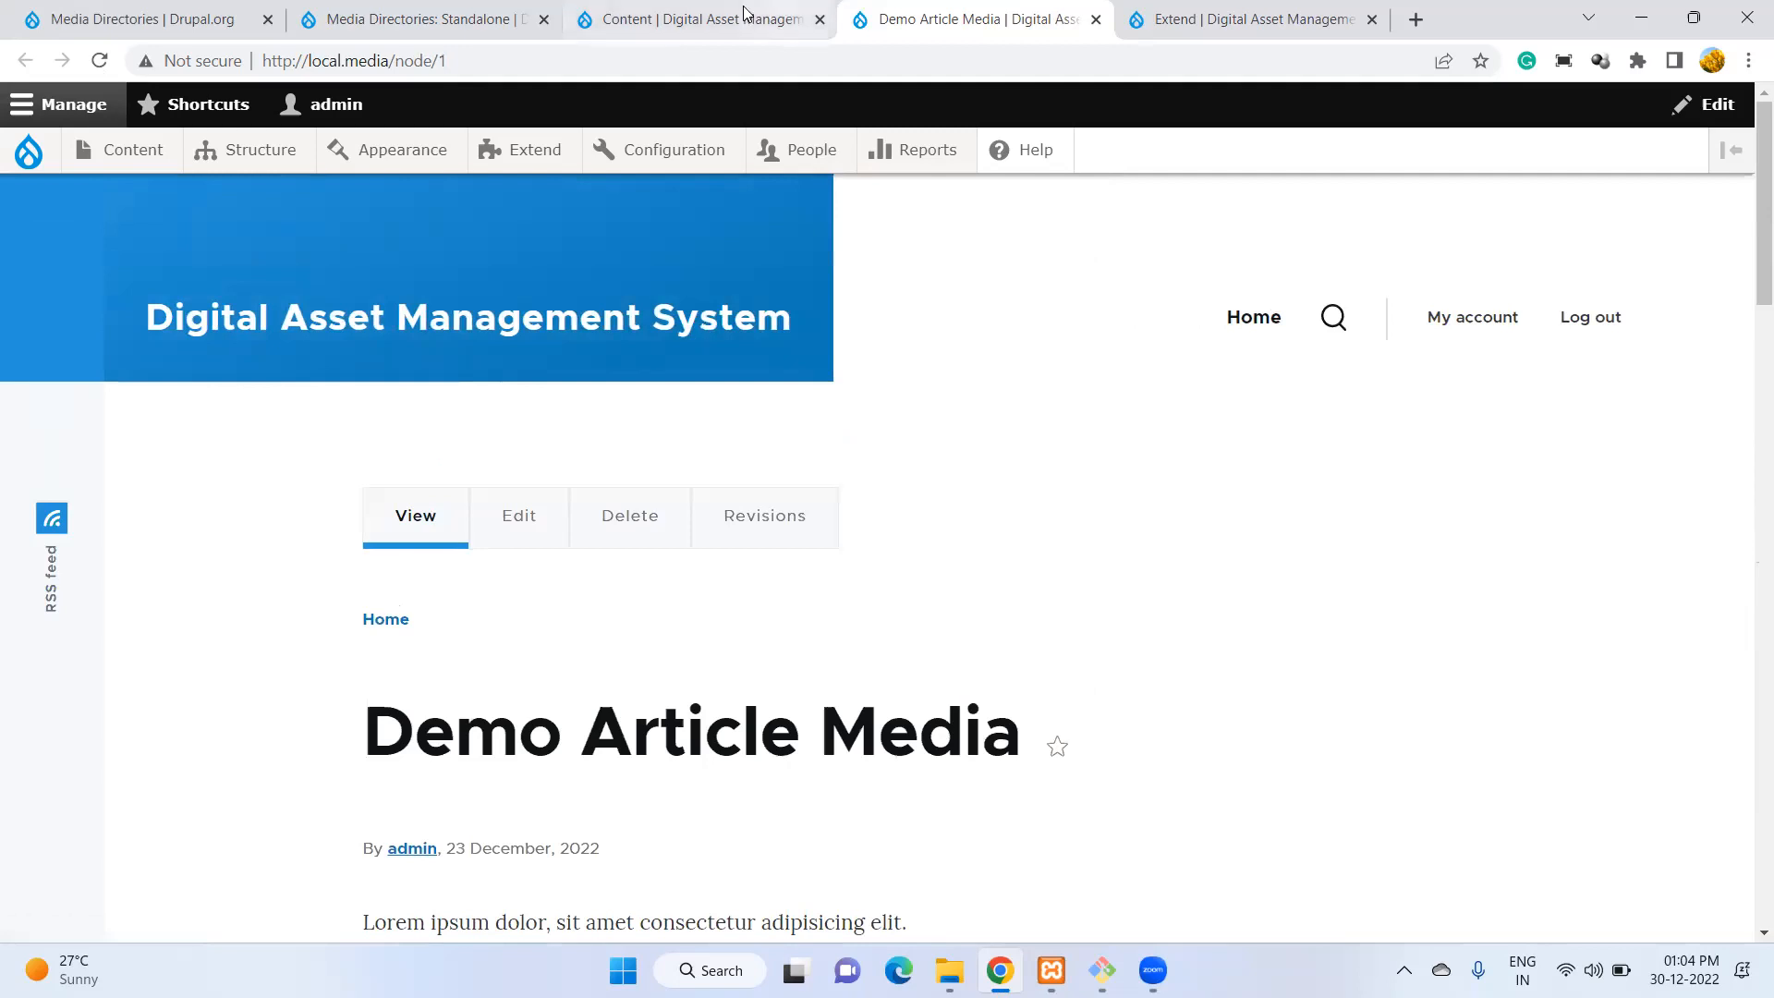
left_click(739, 18)
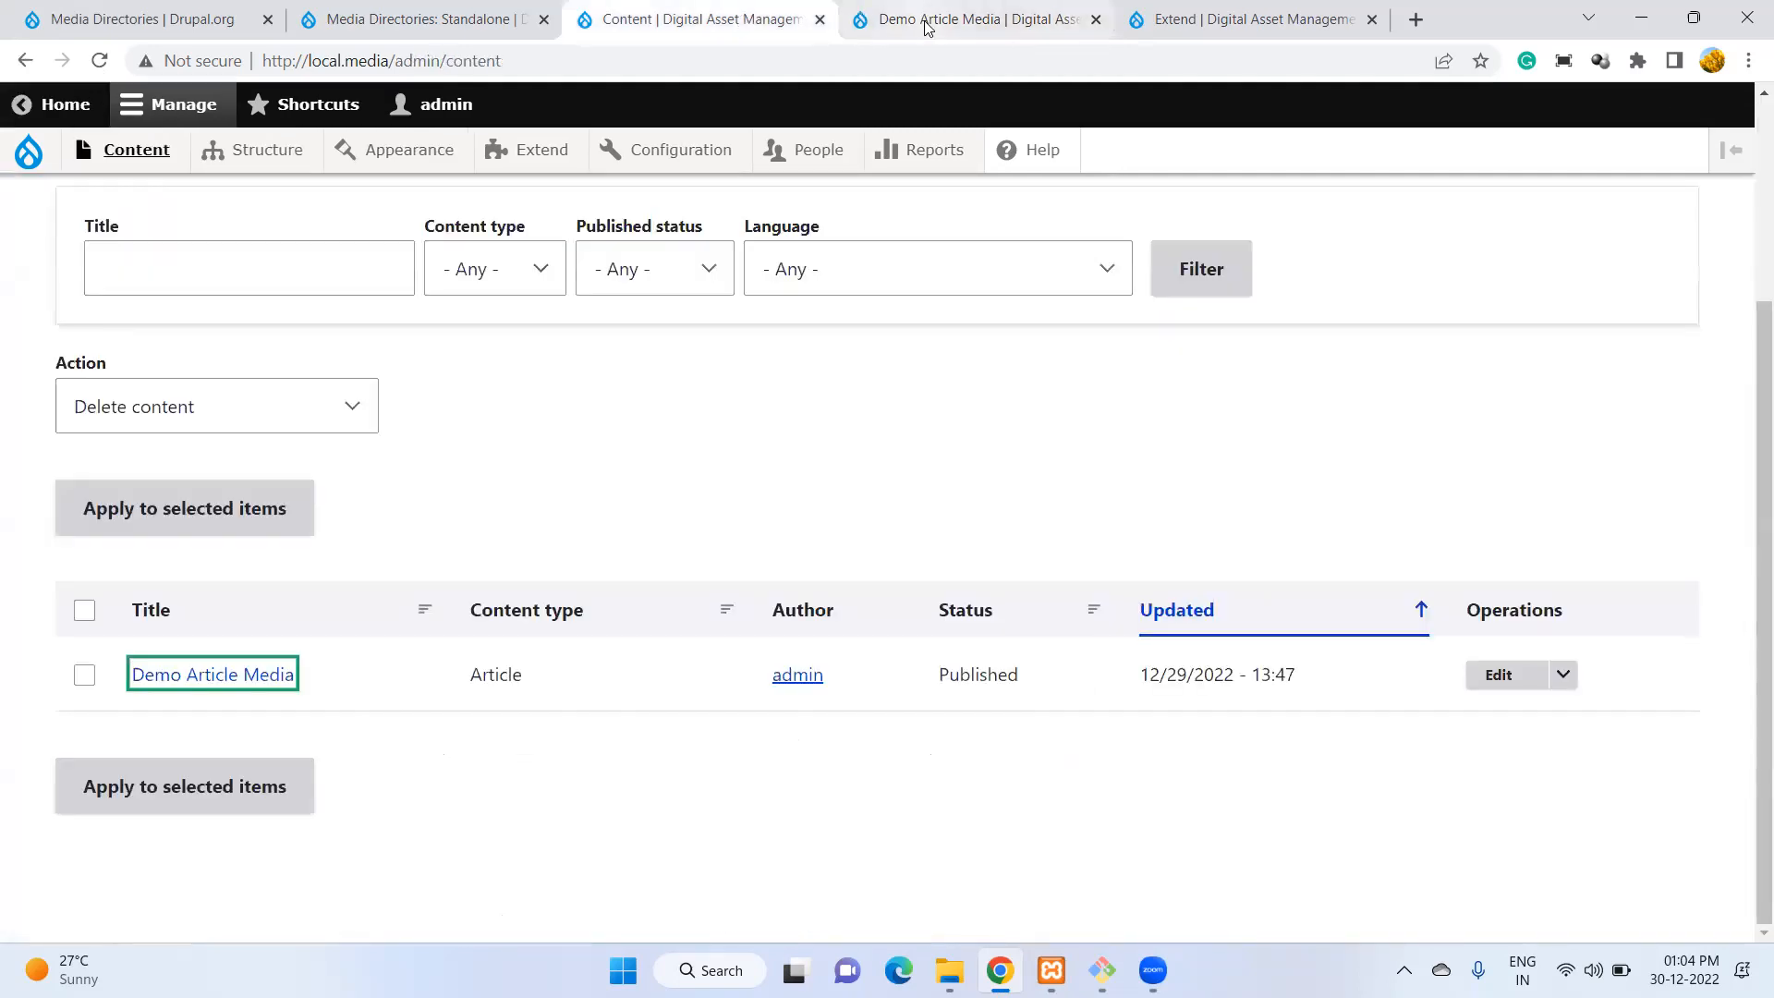
left_click(1079, 33)
scroll(776, 601, "down", 3)
scroll(776, 601, "up", 3)
Open Demo Article Media for editing and review its Tags, Article Image, Article Documents and Remote Video fields.
left_click(517, 522)
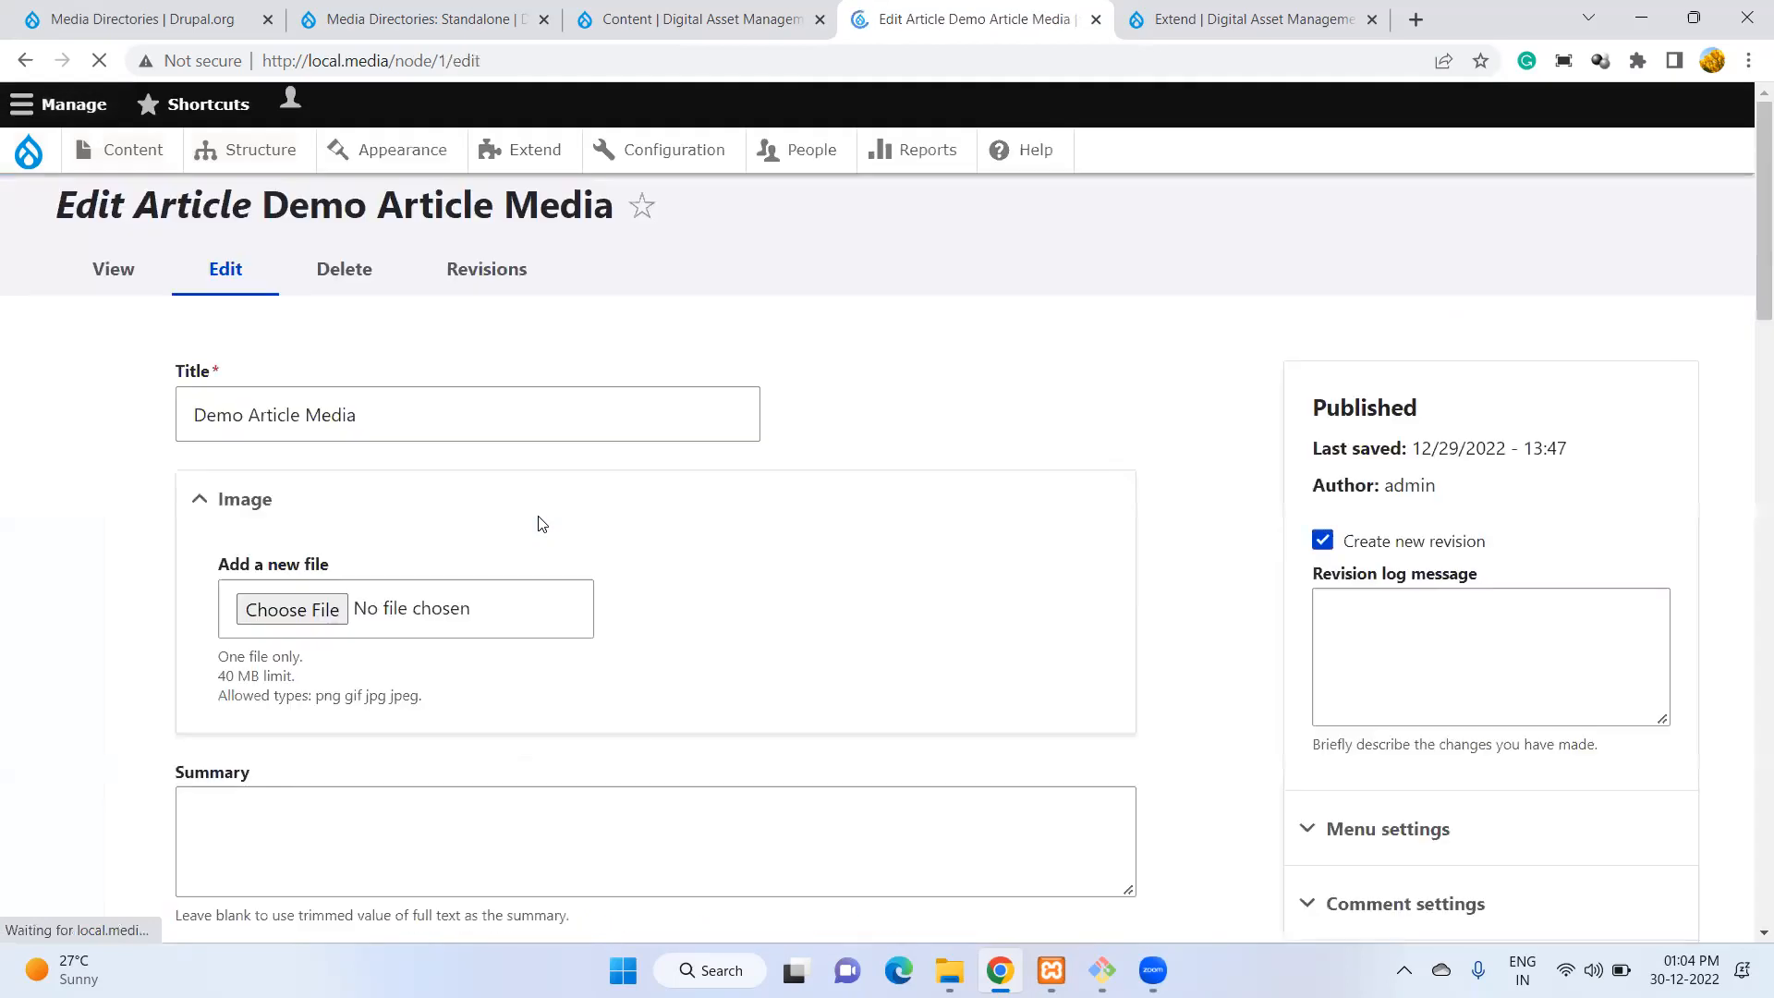
scroll(623, 576, "down", 9)
scroll(624, 575, "down", 10)
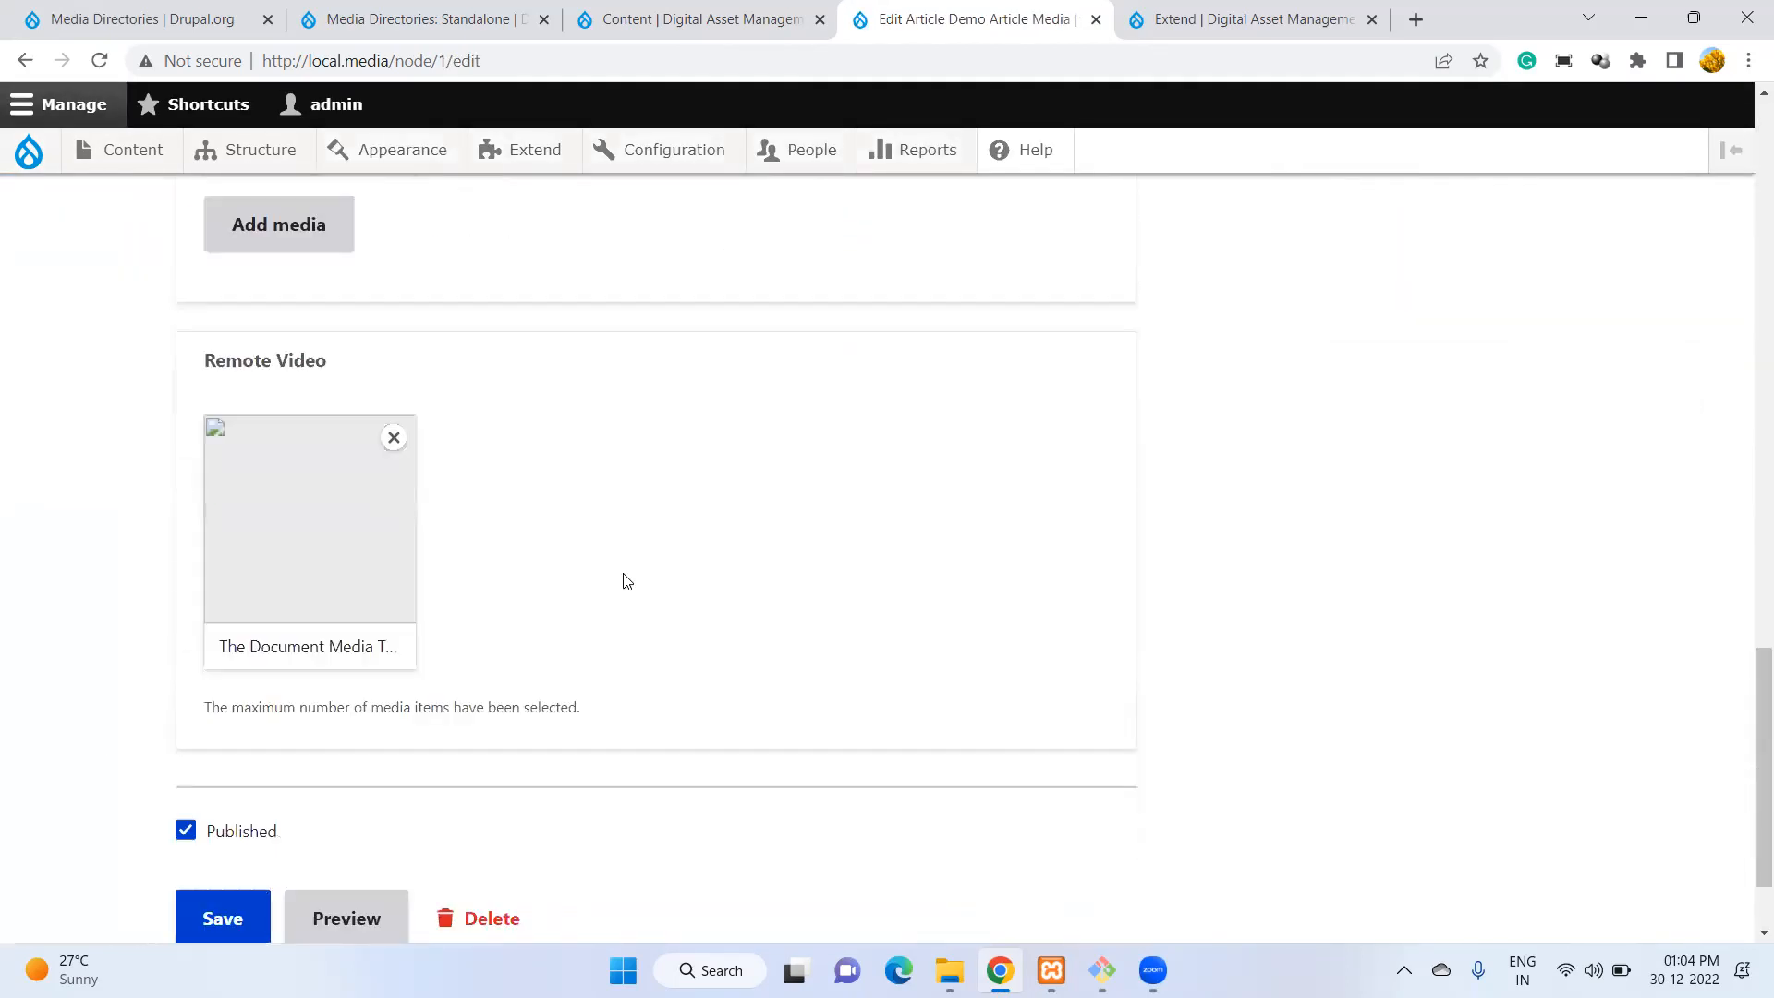
scroll(623, 580, "up", 10)
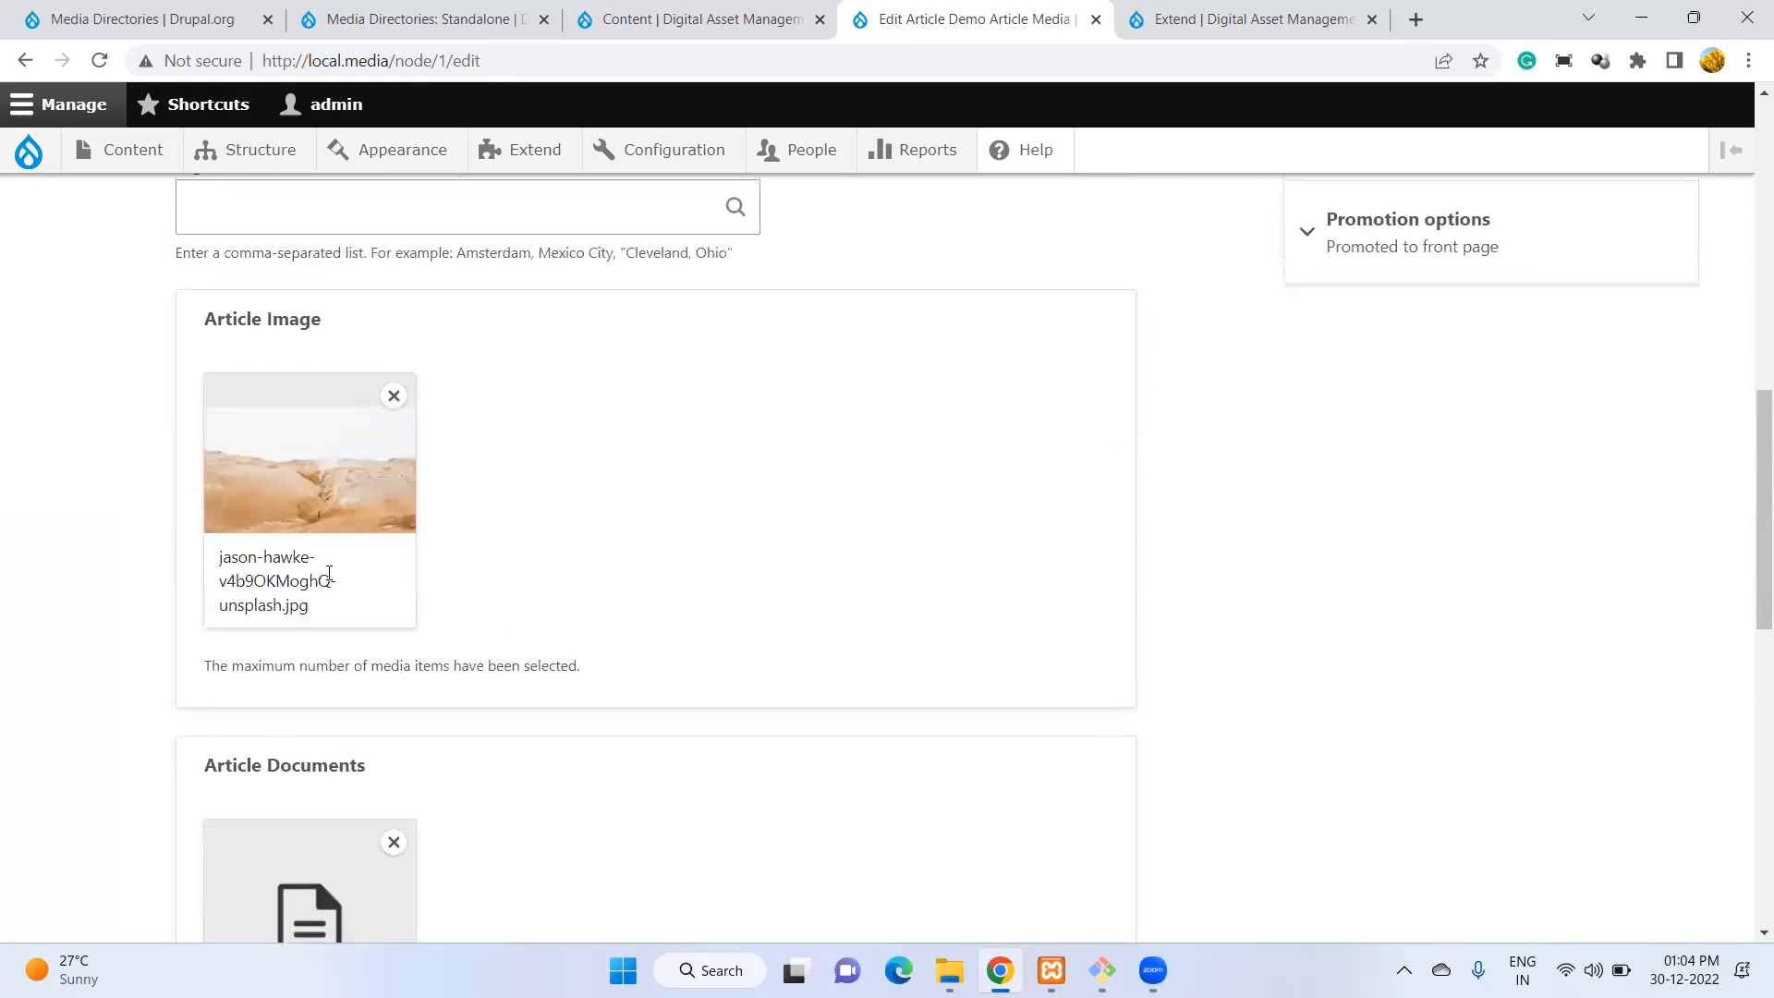
scroll(397, 568, "up", 4)
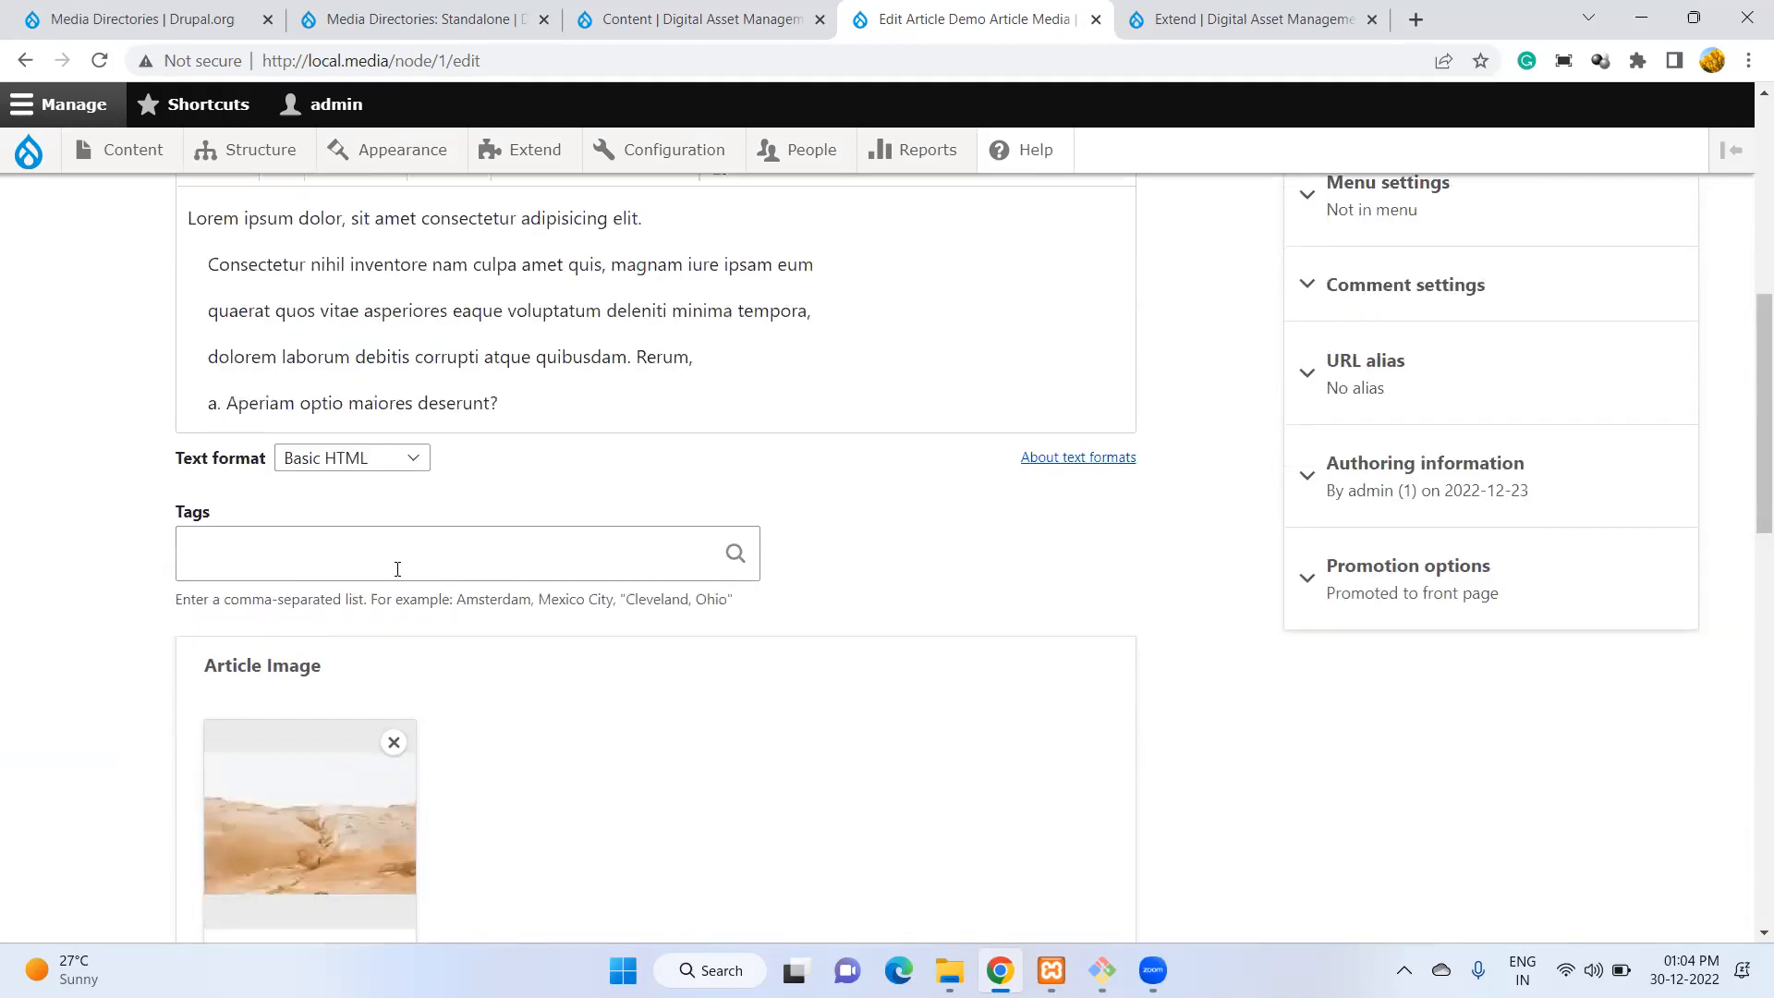
scroll(385, 617, "up", 2)
scroll(385, 617, "up", 6)
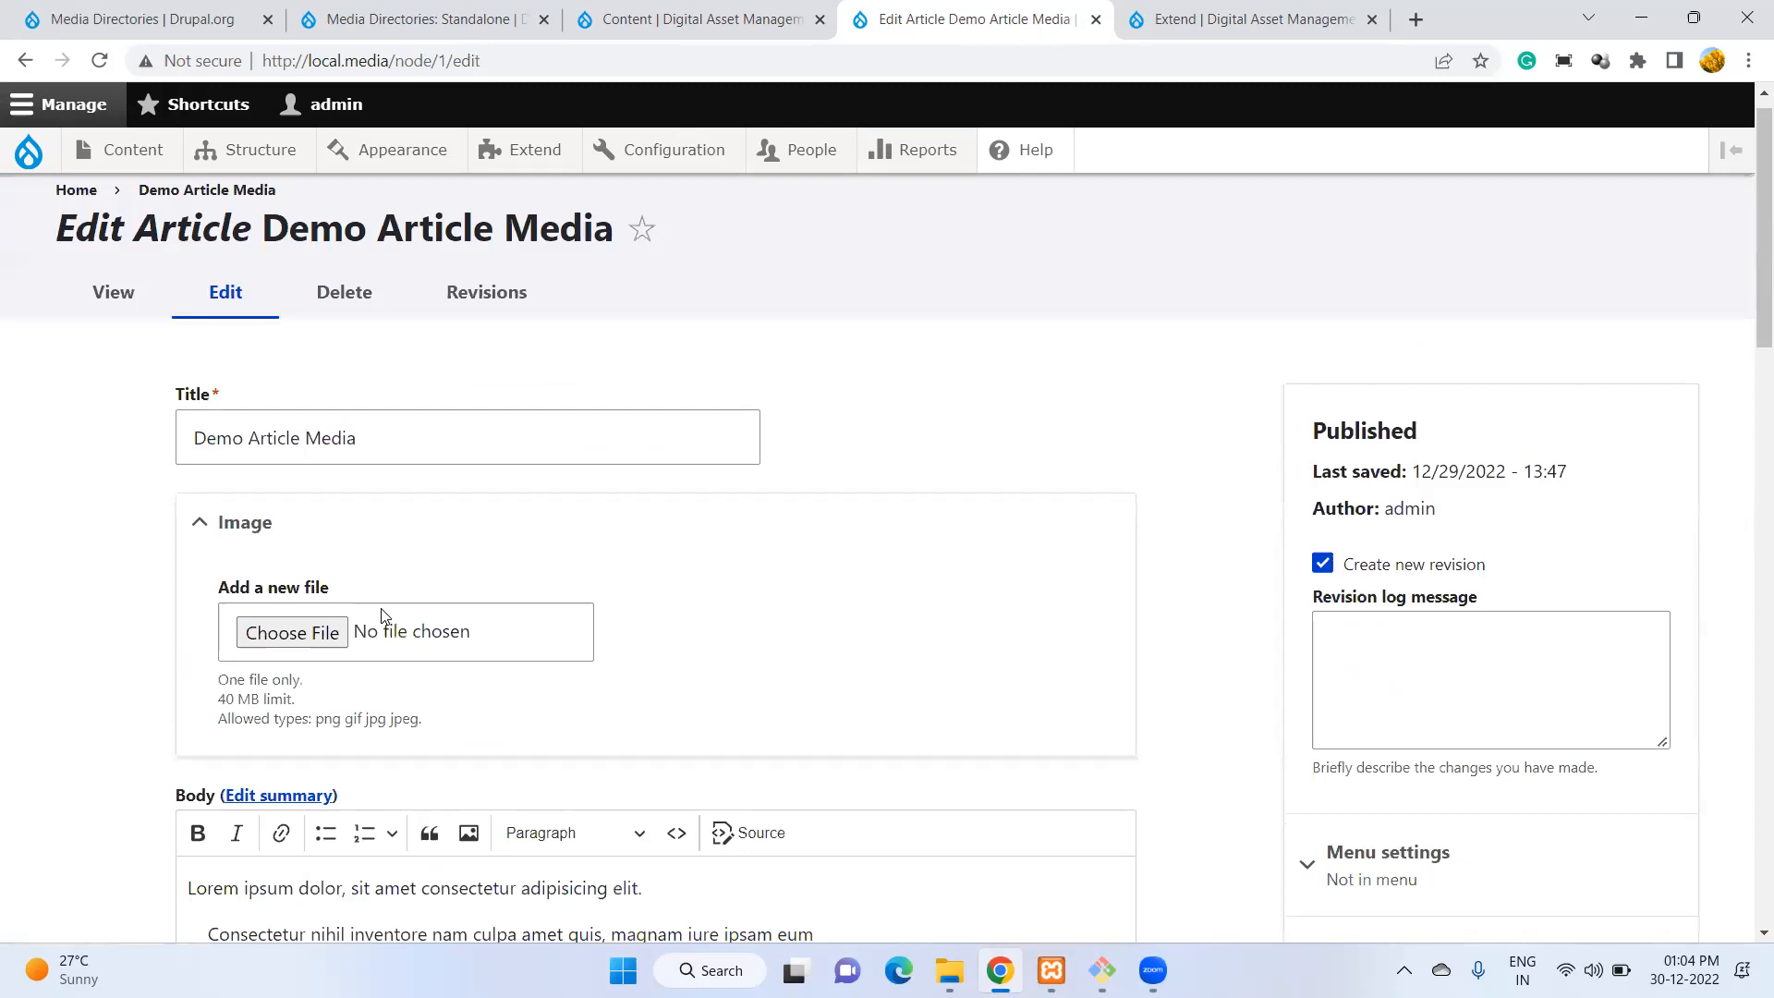
Check the Releases section of the Media Directories project page on drupal.org and return to the site's media browser.
left_click(719, 33)
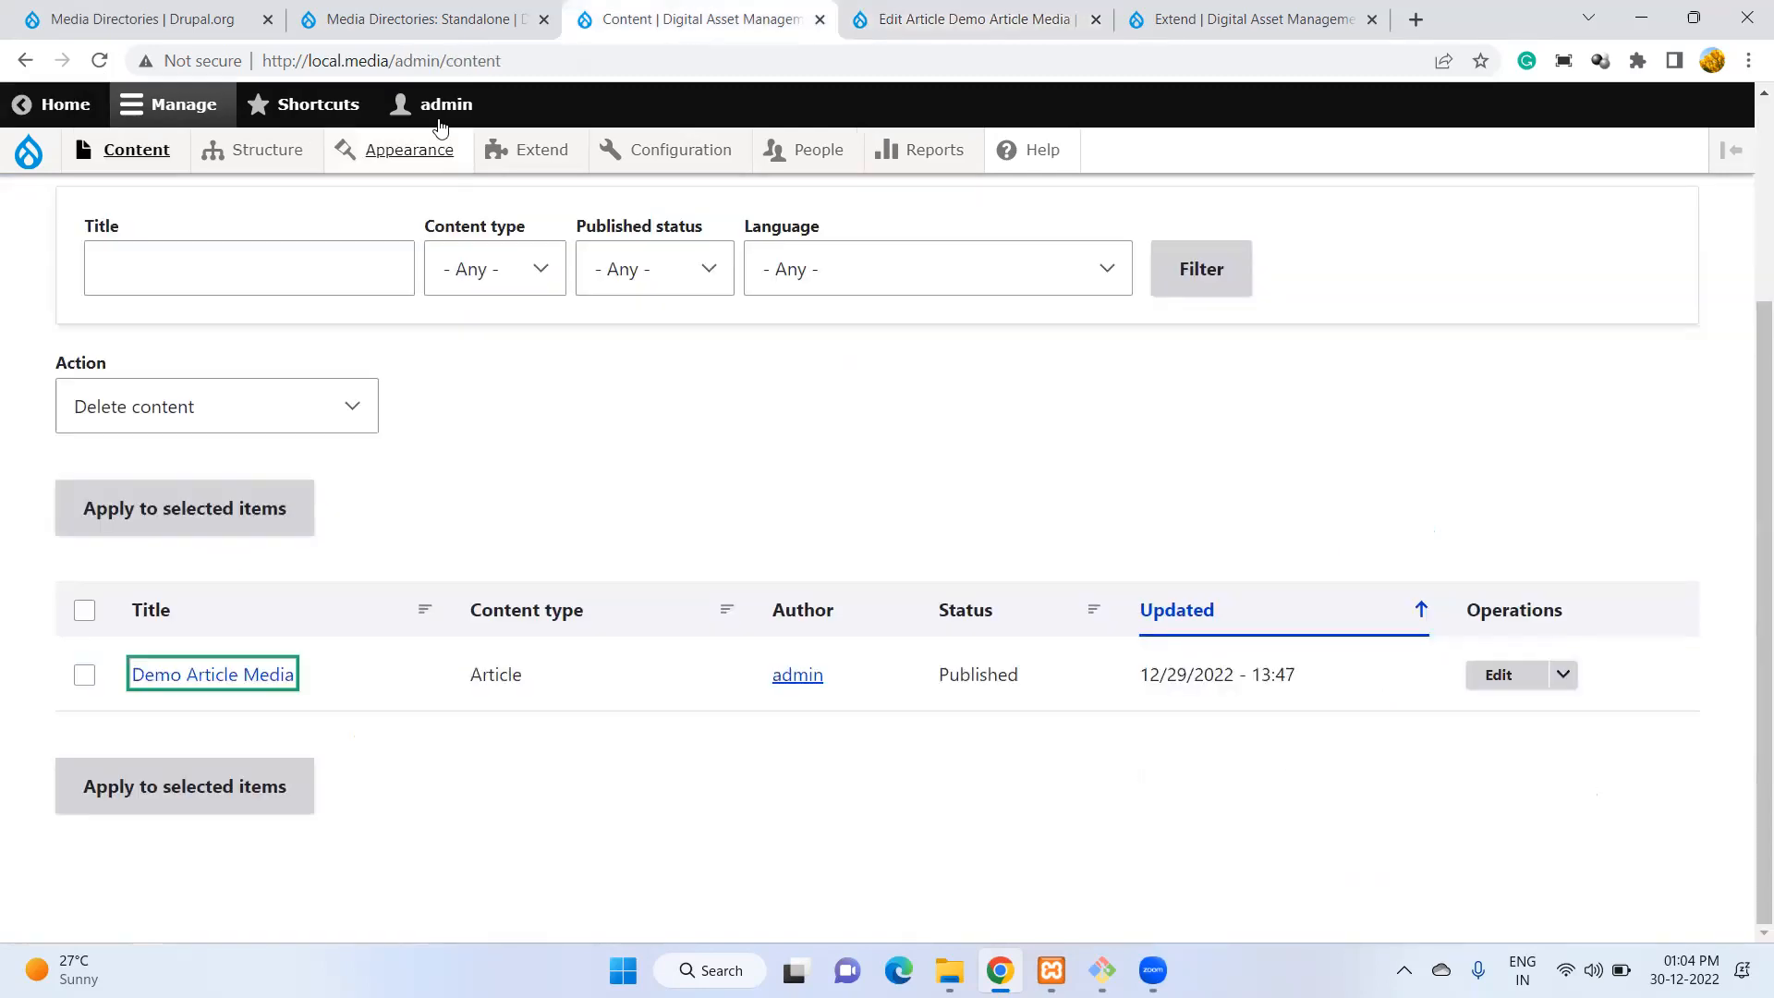
left_click(420, 22)
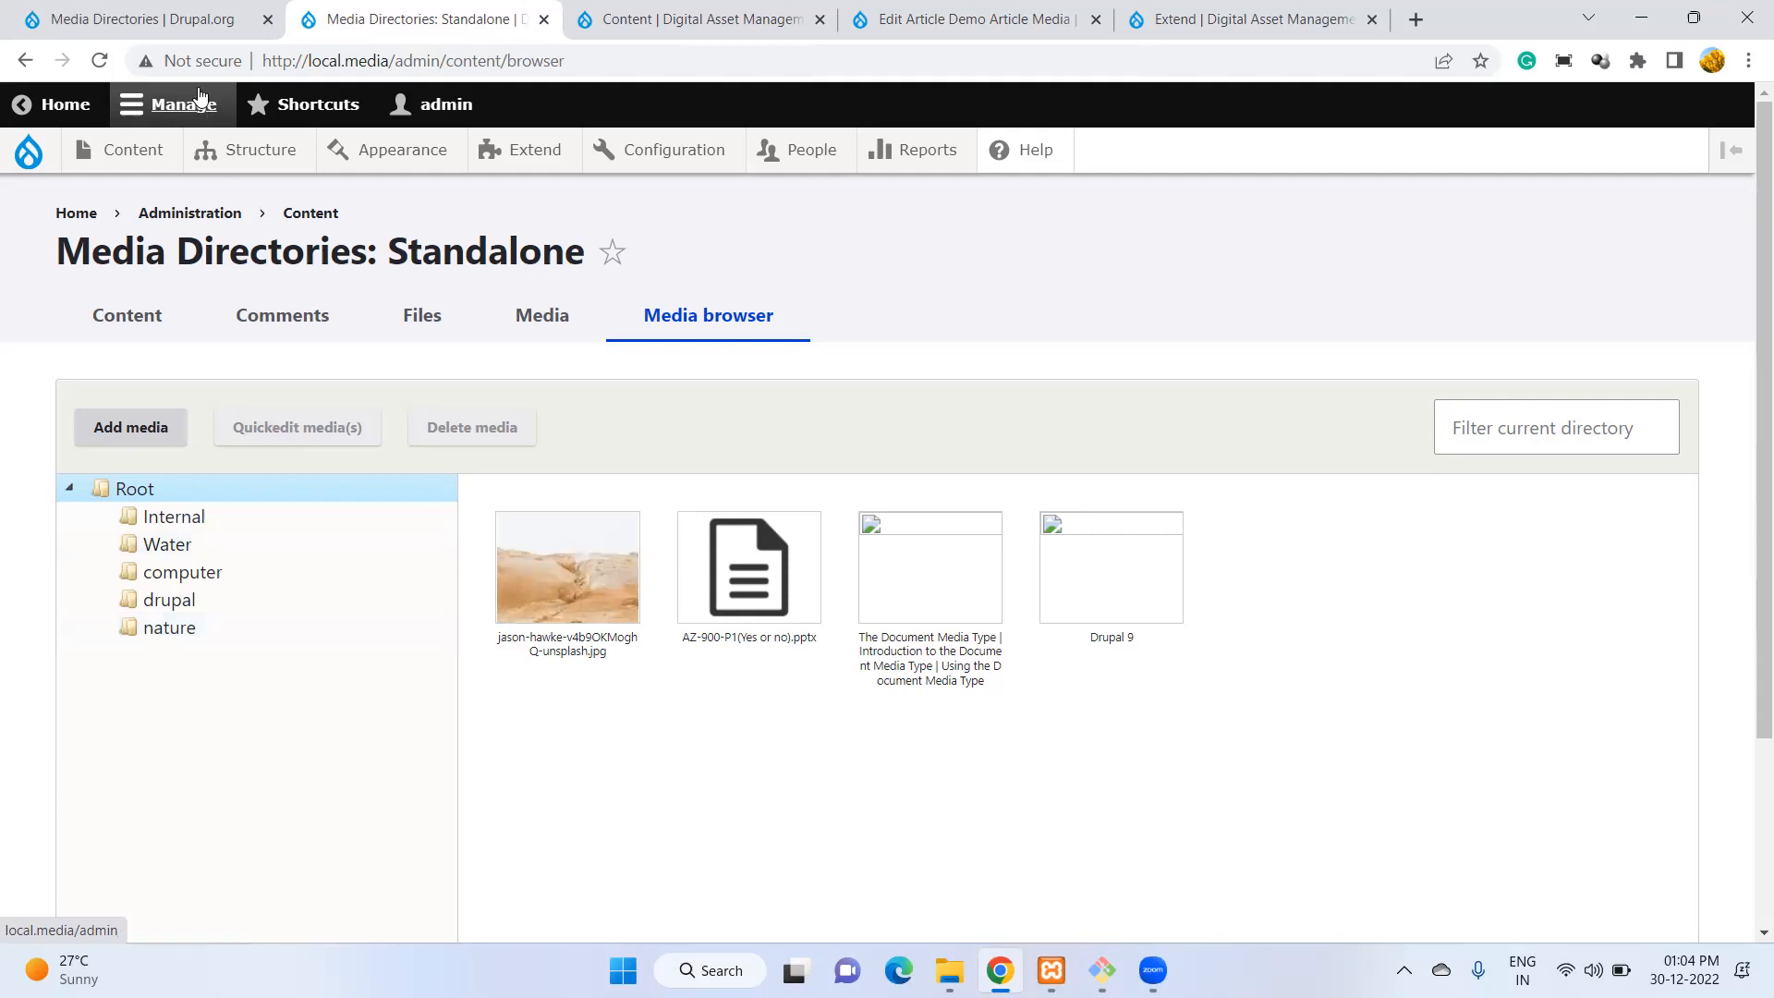
left_click(153, 22)
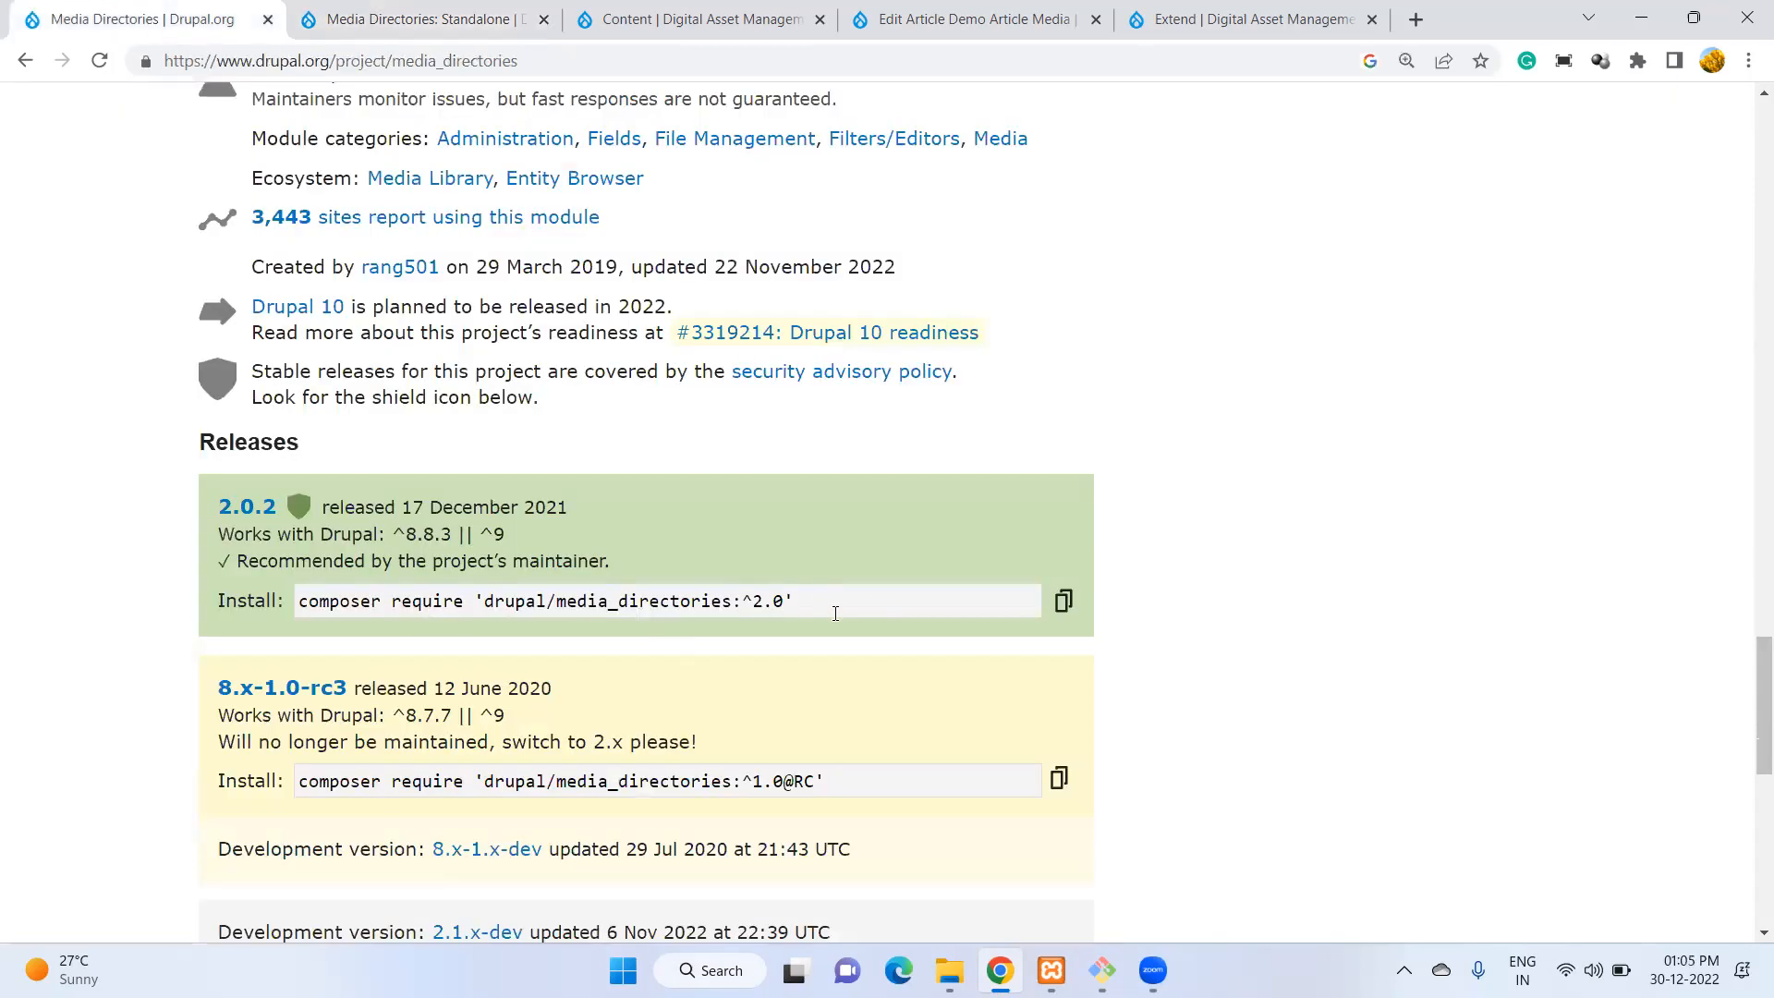
left_click(447, 13)
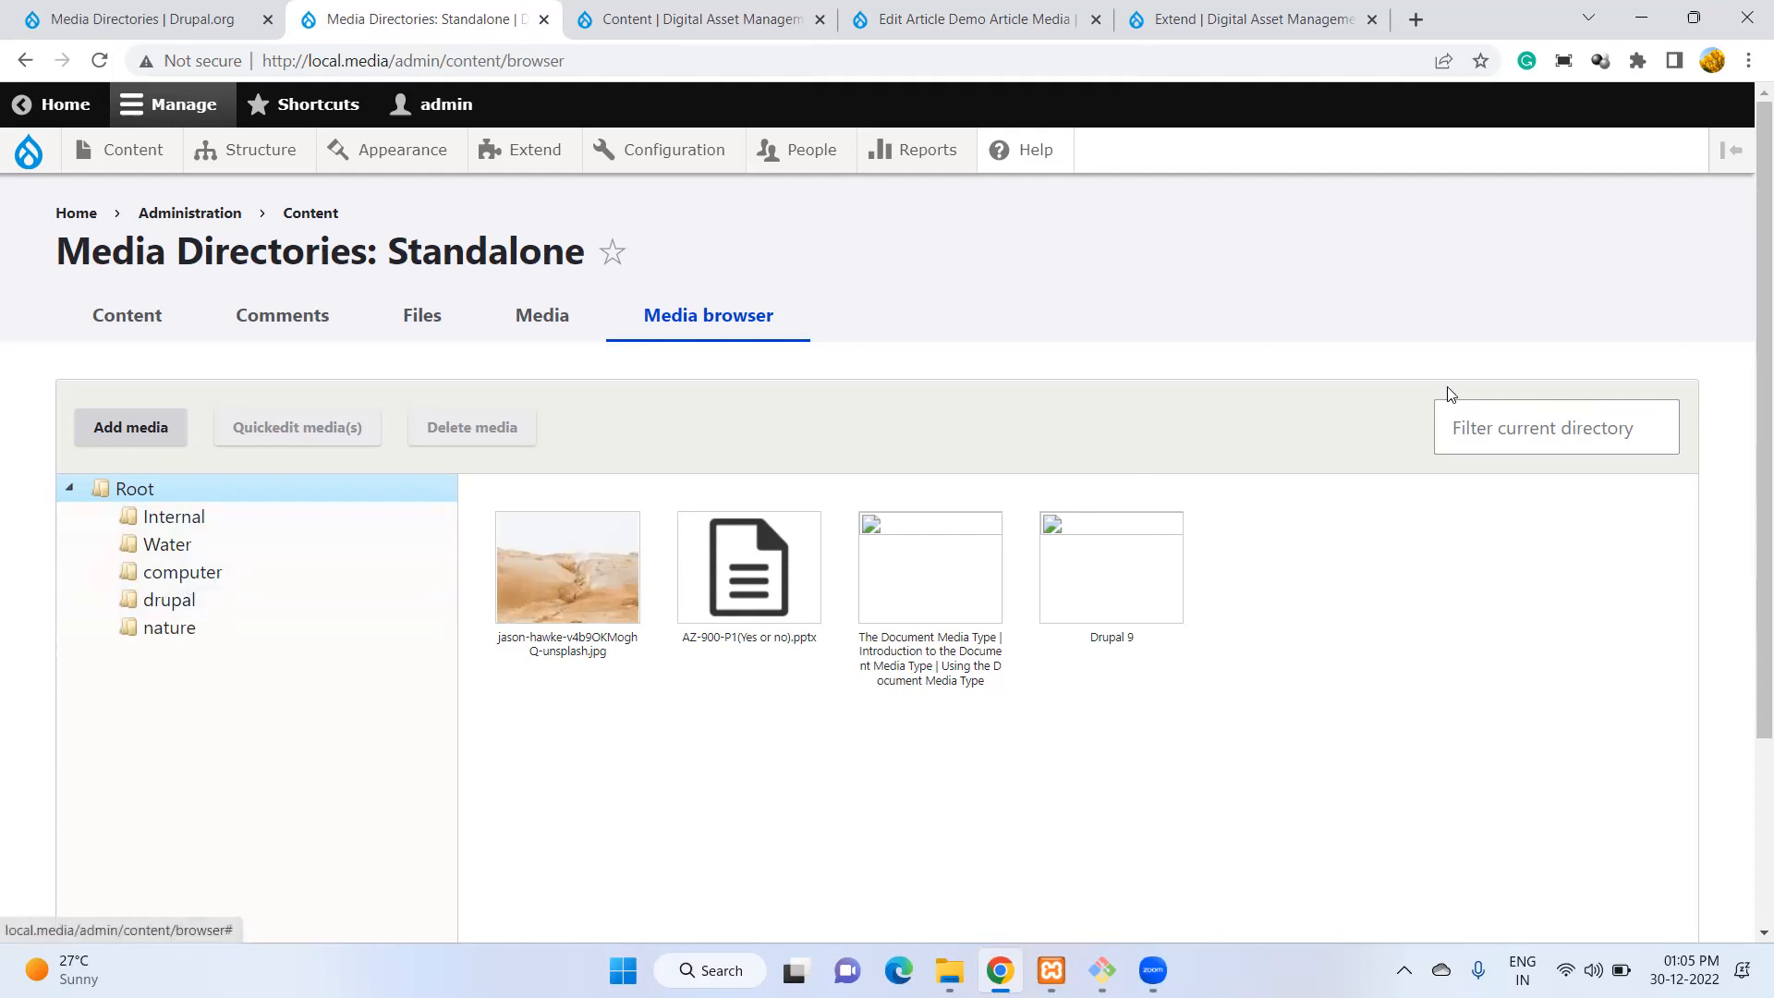
Filter the Root directory's media first by "in" and, after clearing that term, by "nature".
left_click(1511, 435)
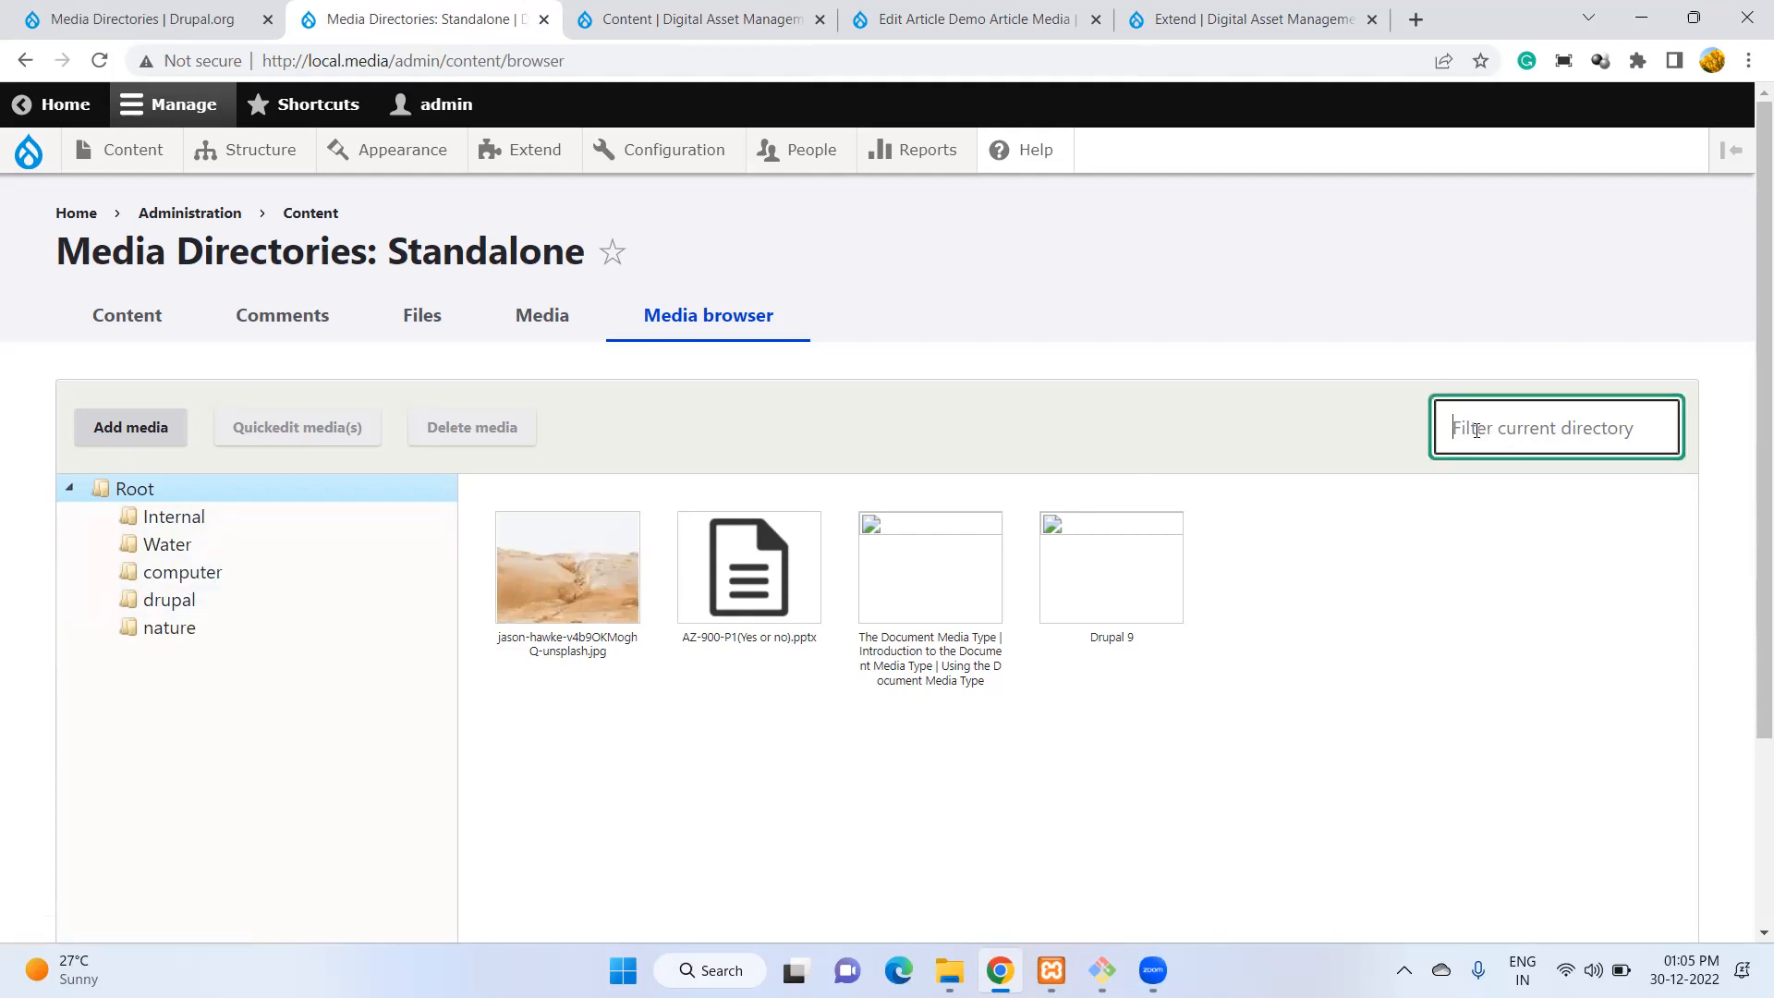
type("in")
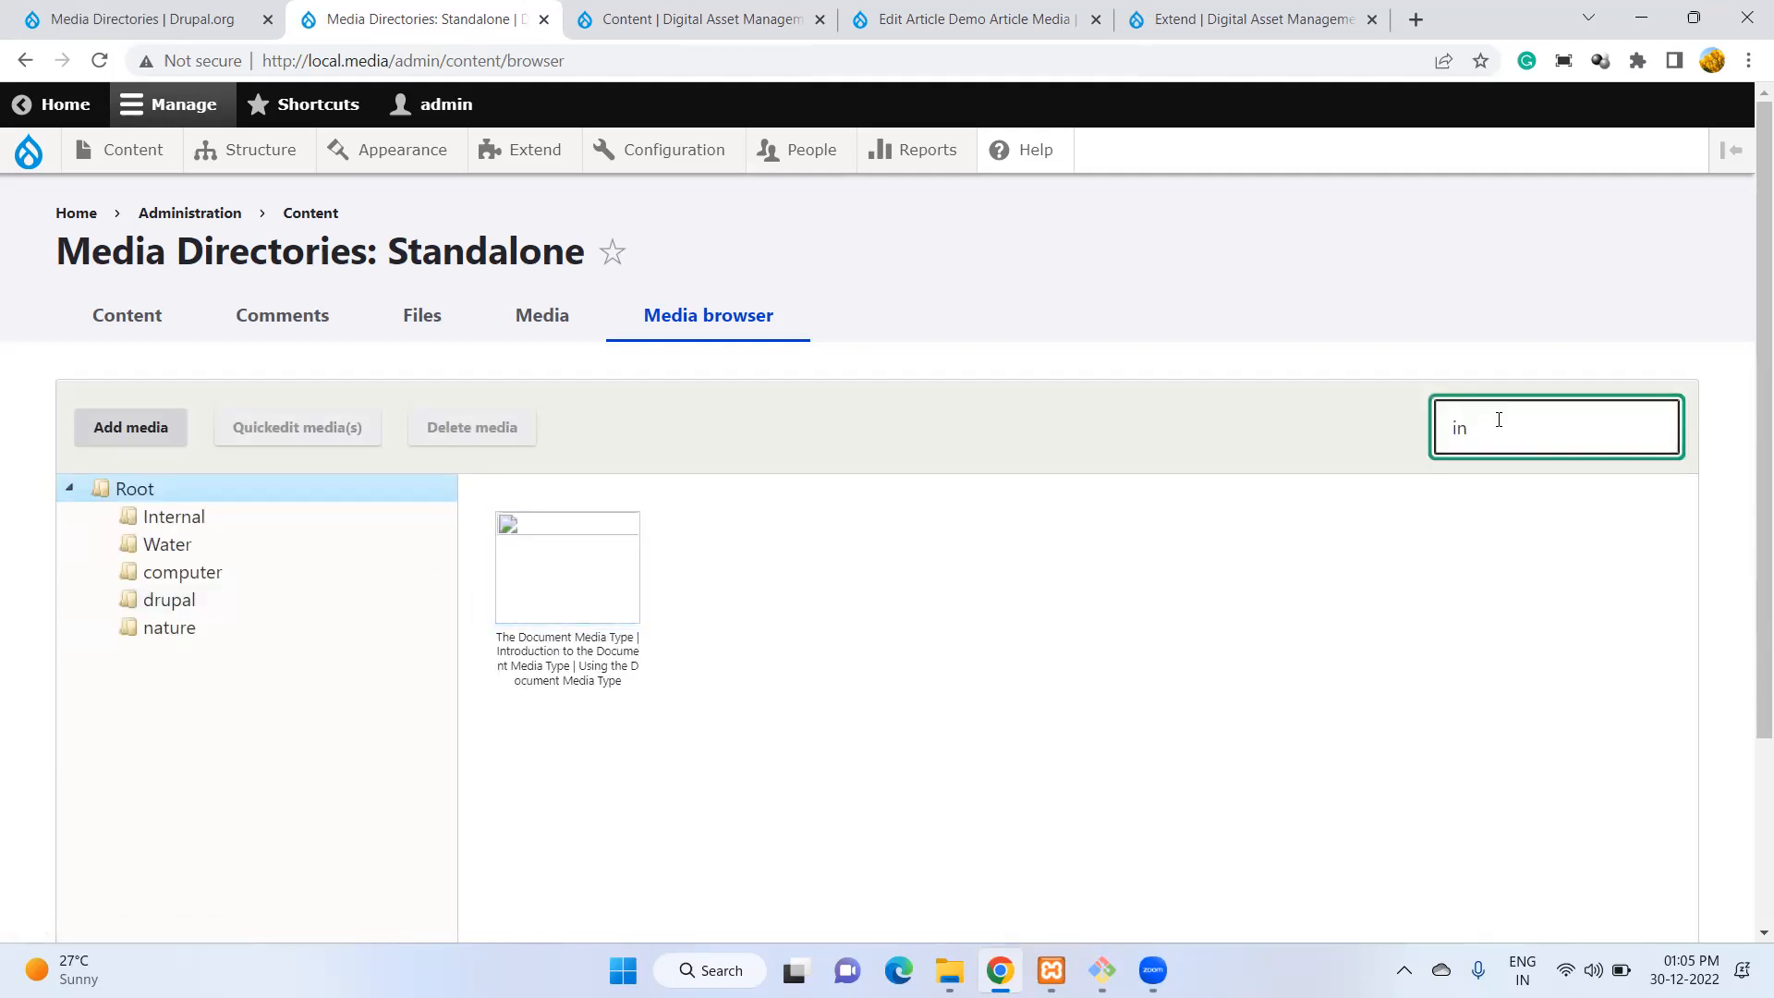
key("ctrl+a")
type("b")
key("BackSpace")
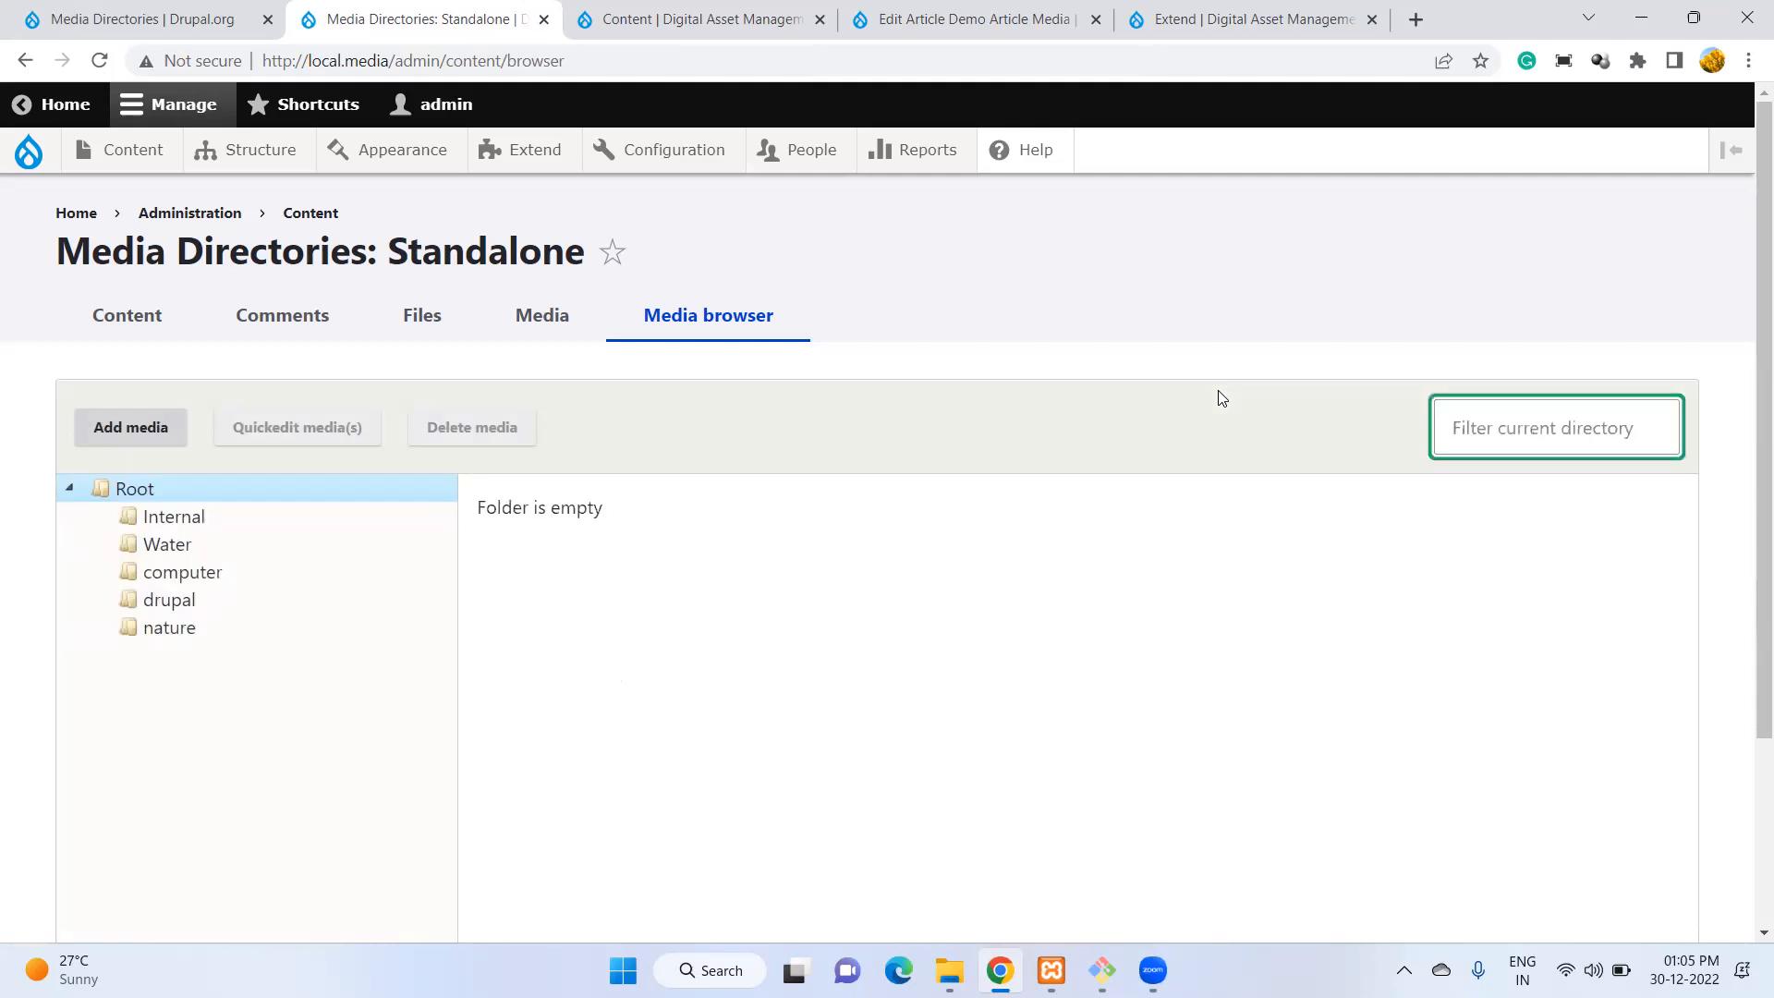
type("na")
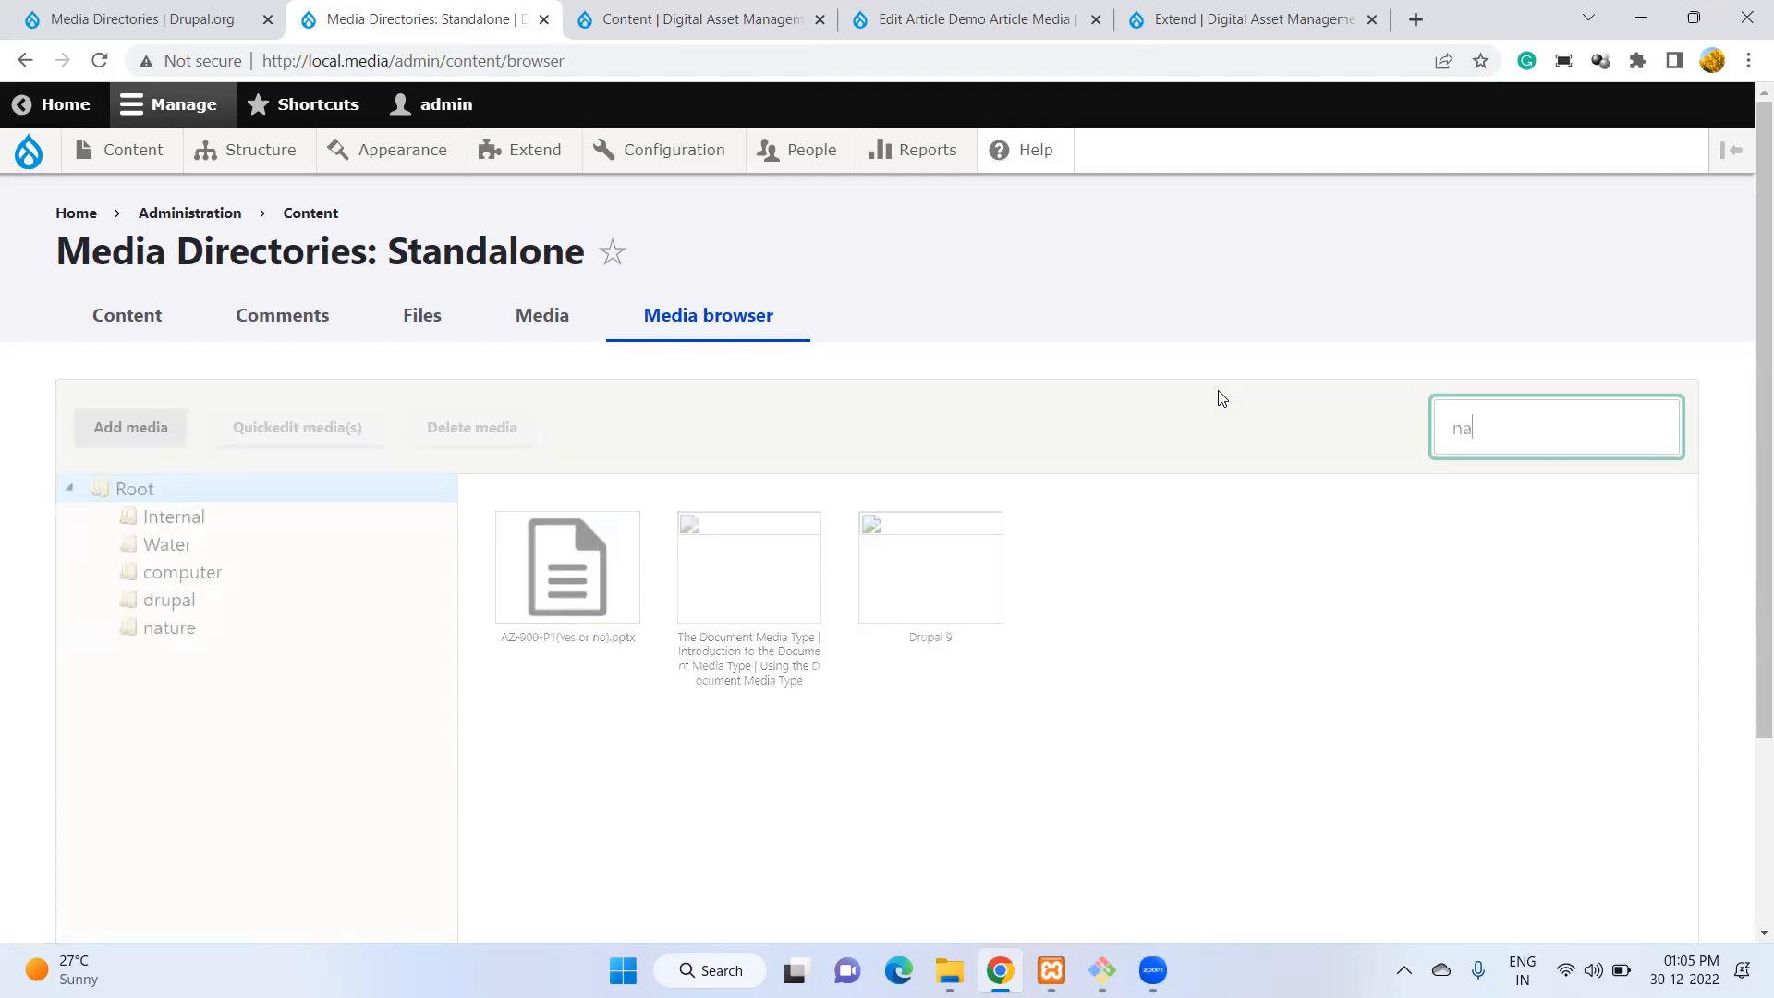
type("ture")
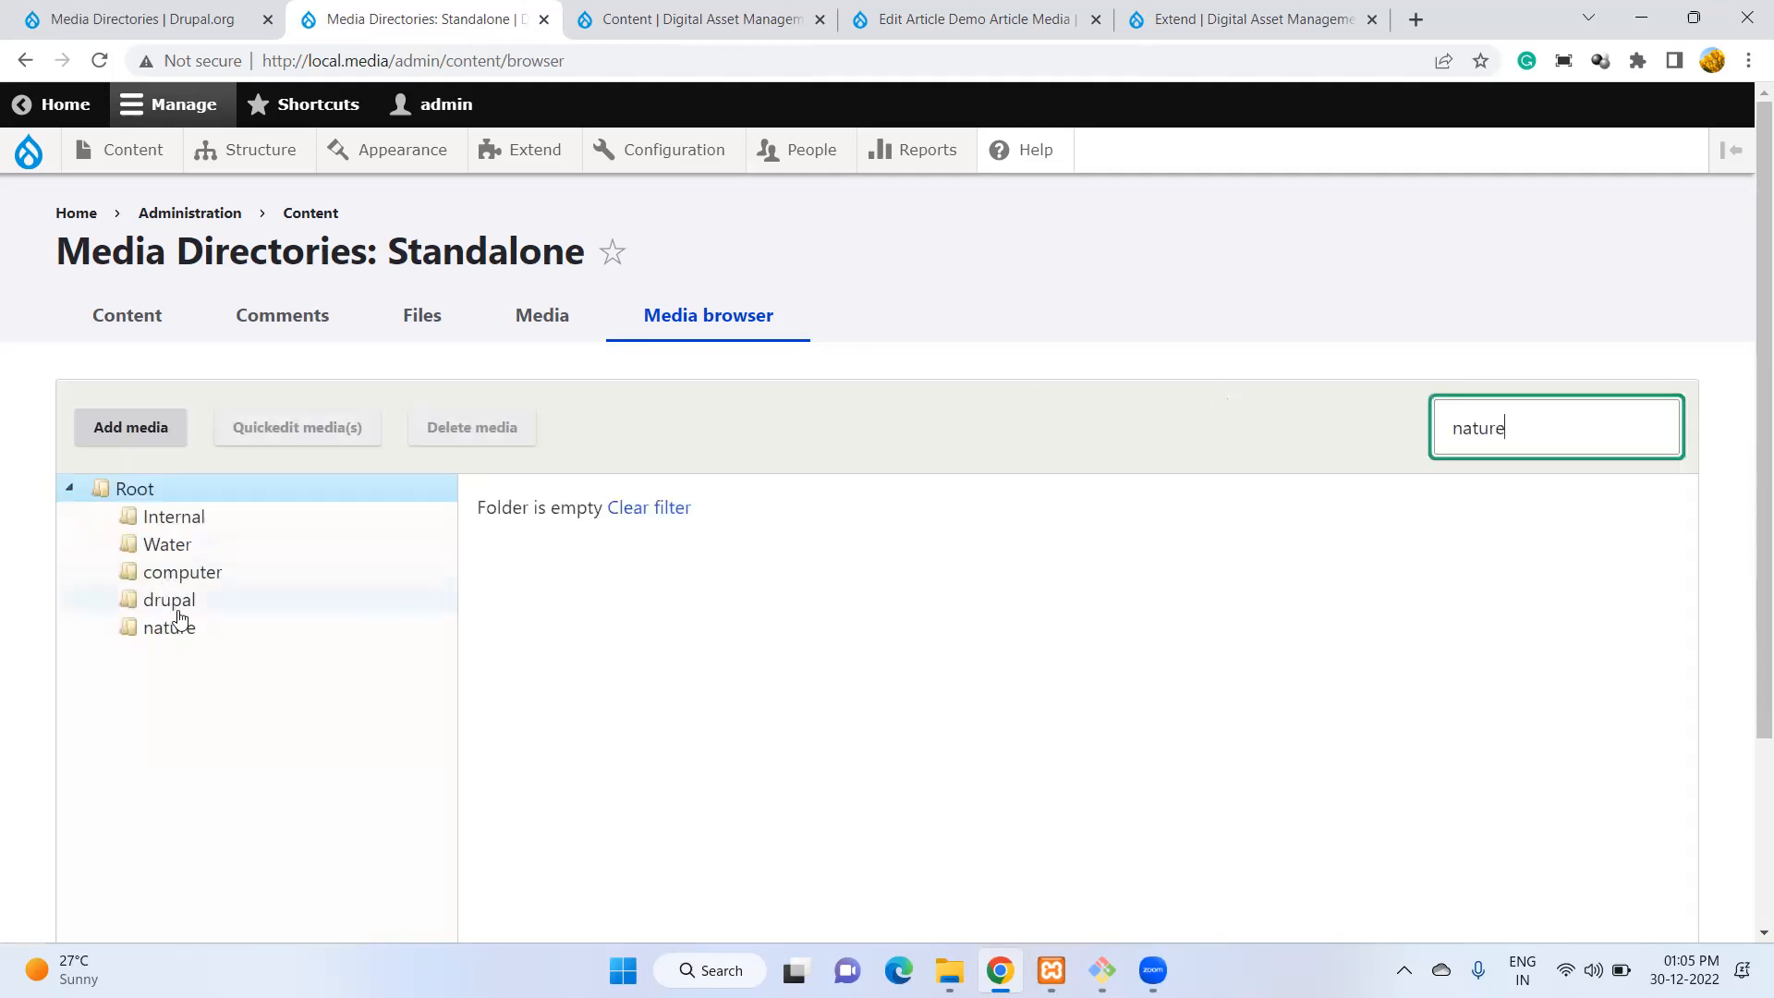
Clear the directory filter and open the nature directory.
left_click(1543, 425)
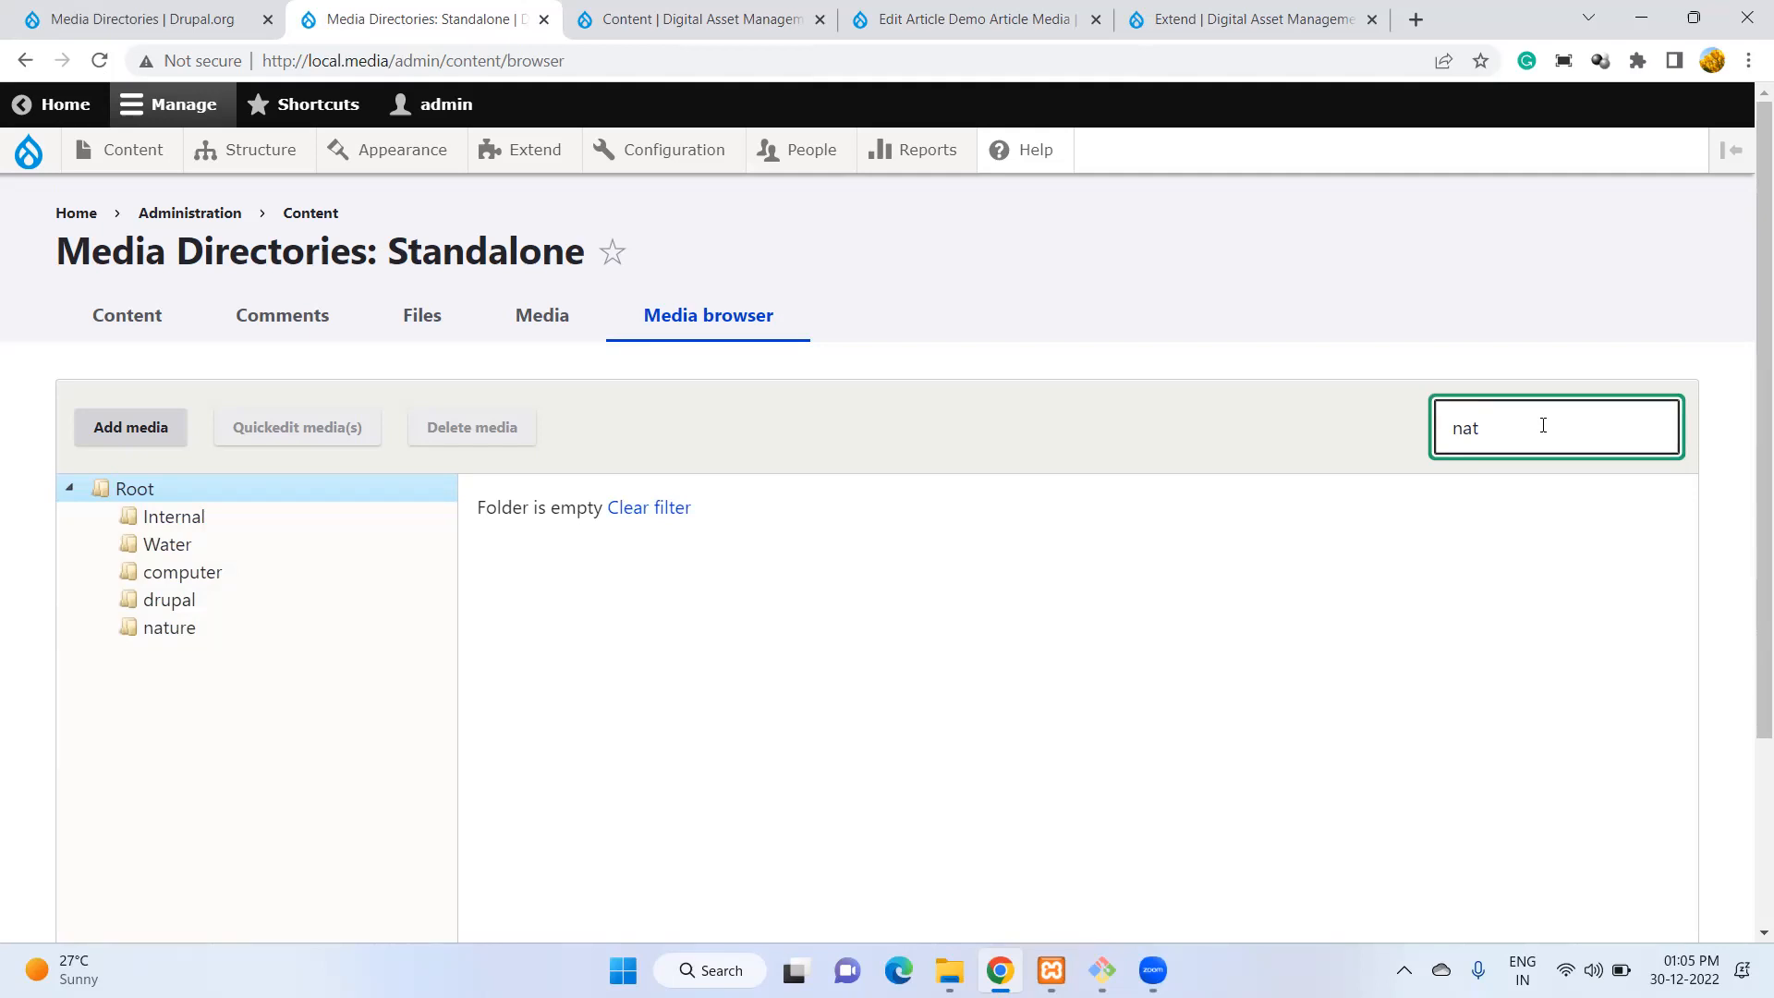
key("BackSpace")
key("BackSpace")
key("BackSpace")
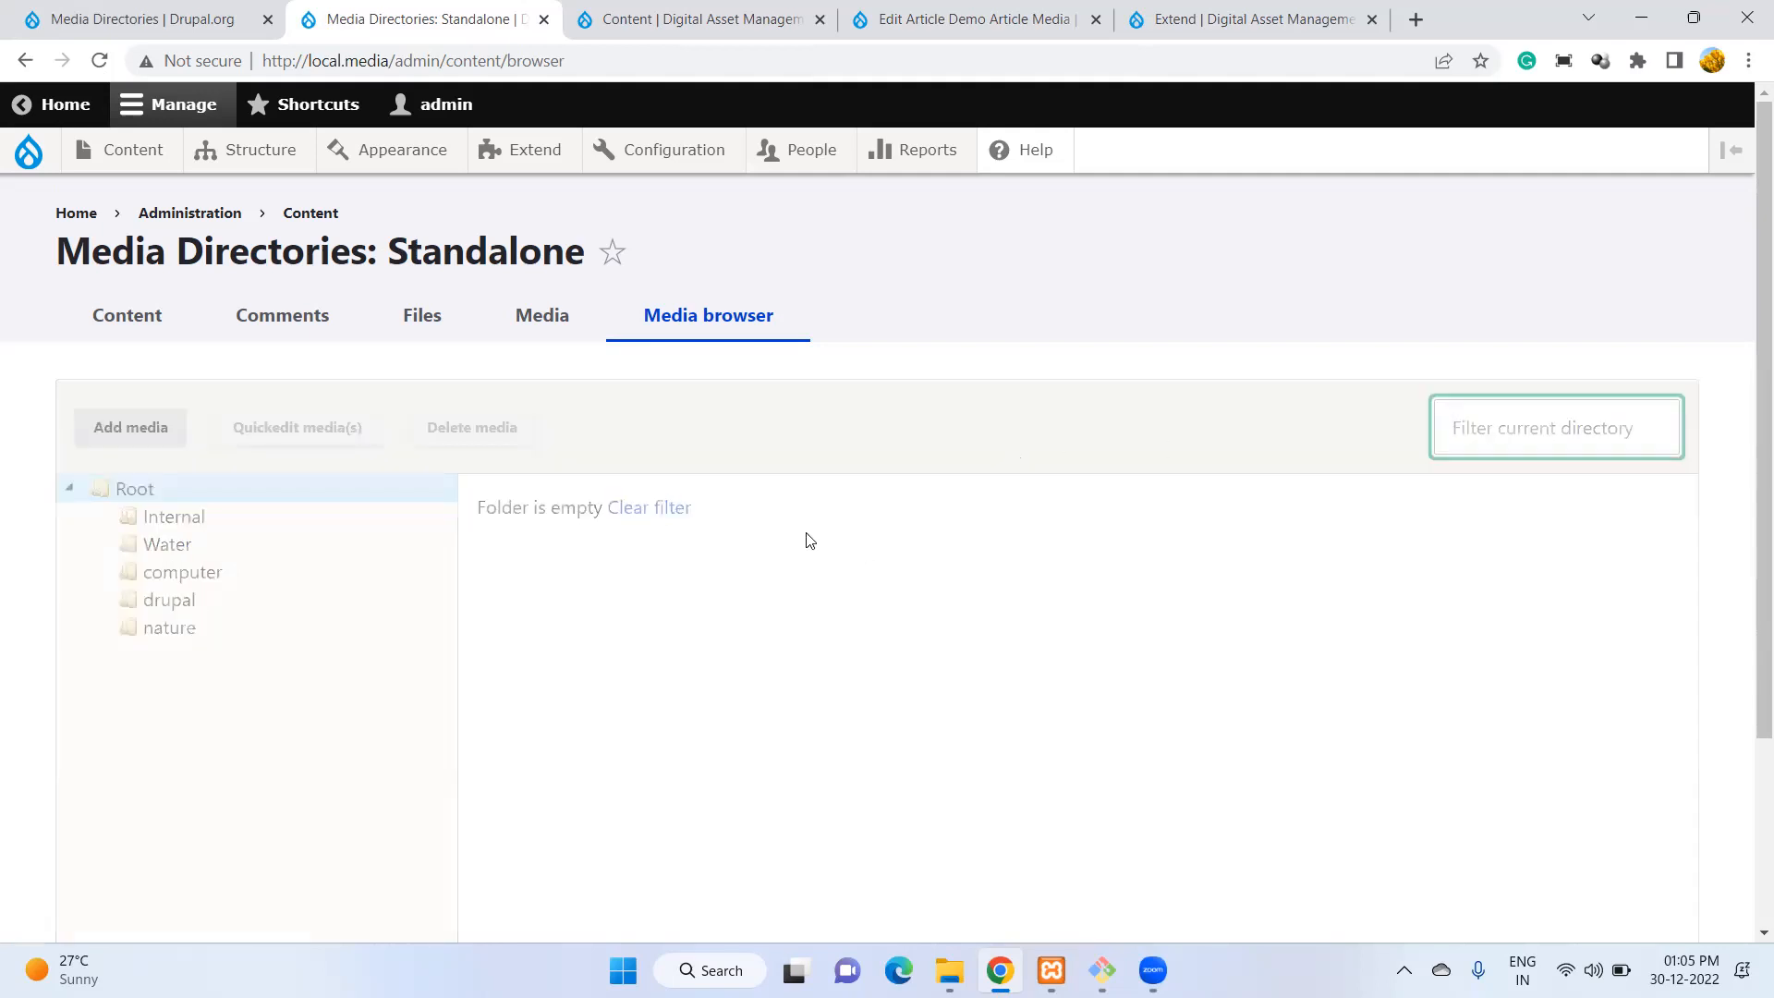
left_click(160, 628)
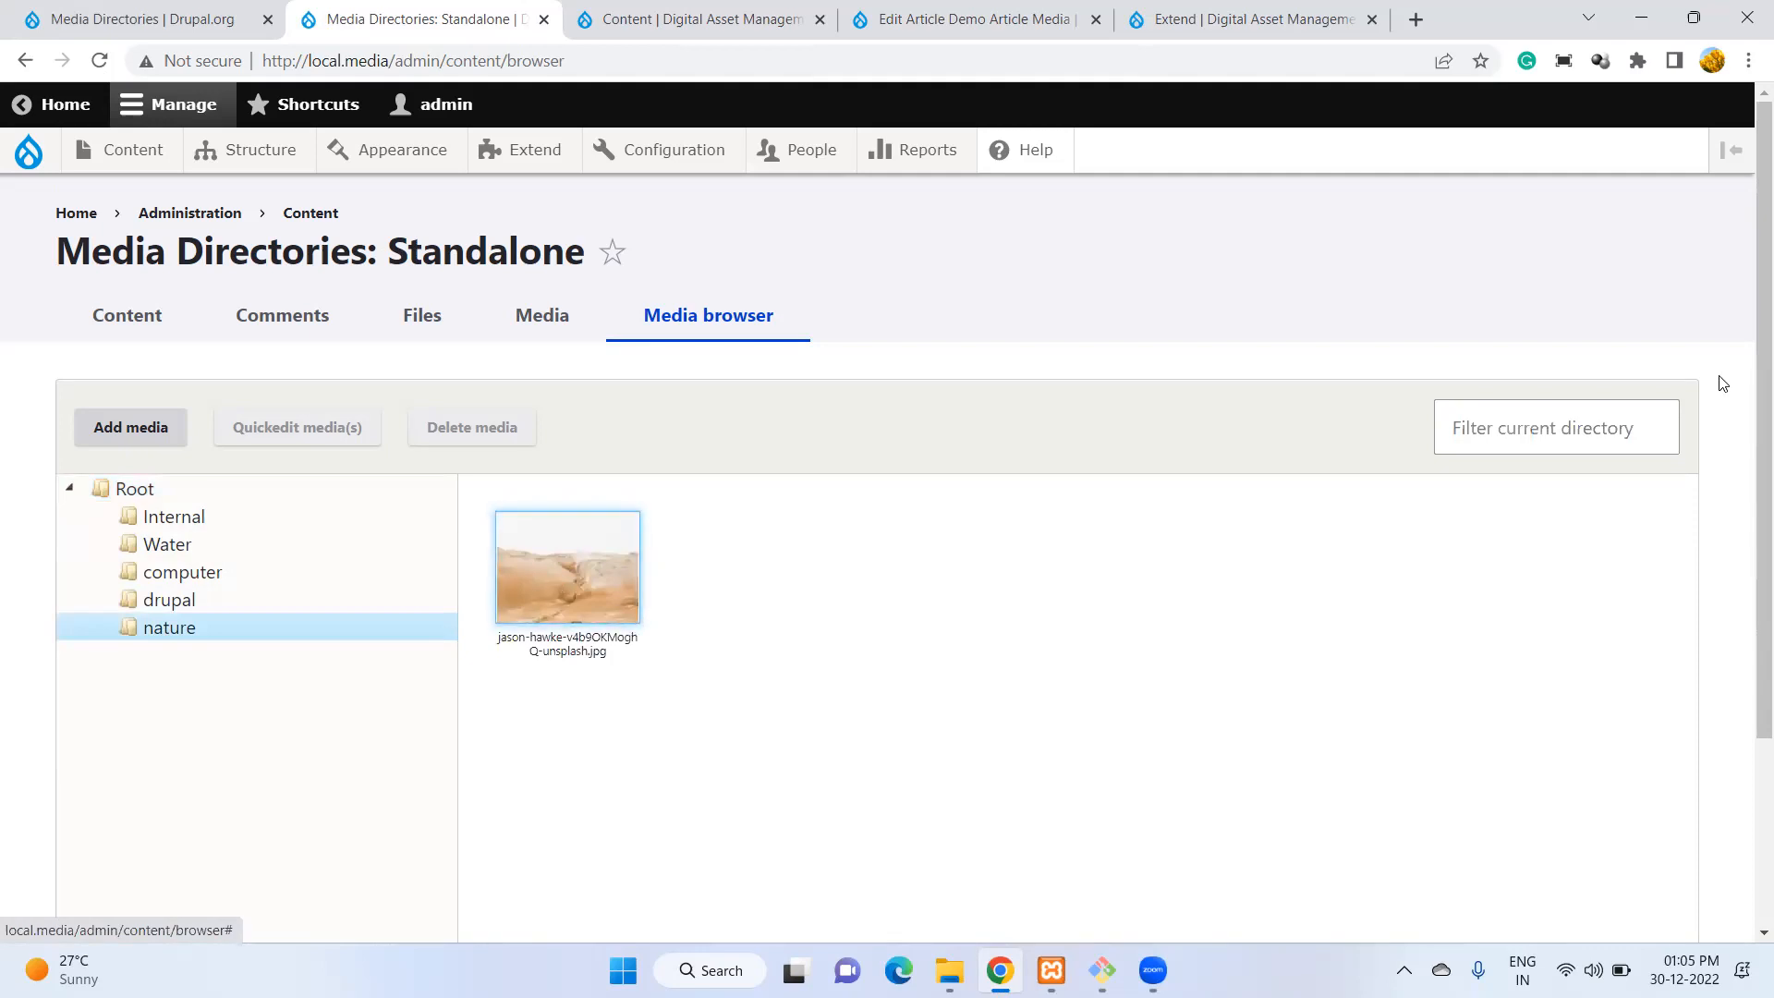
Filter the nature directory's media by "inter" and clear the filter again.
left_click(1526, 412)
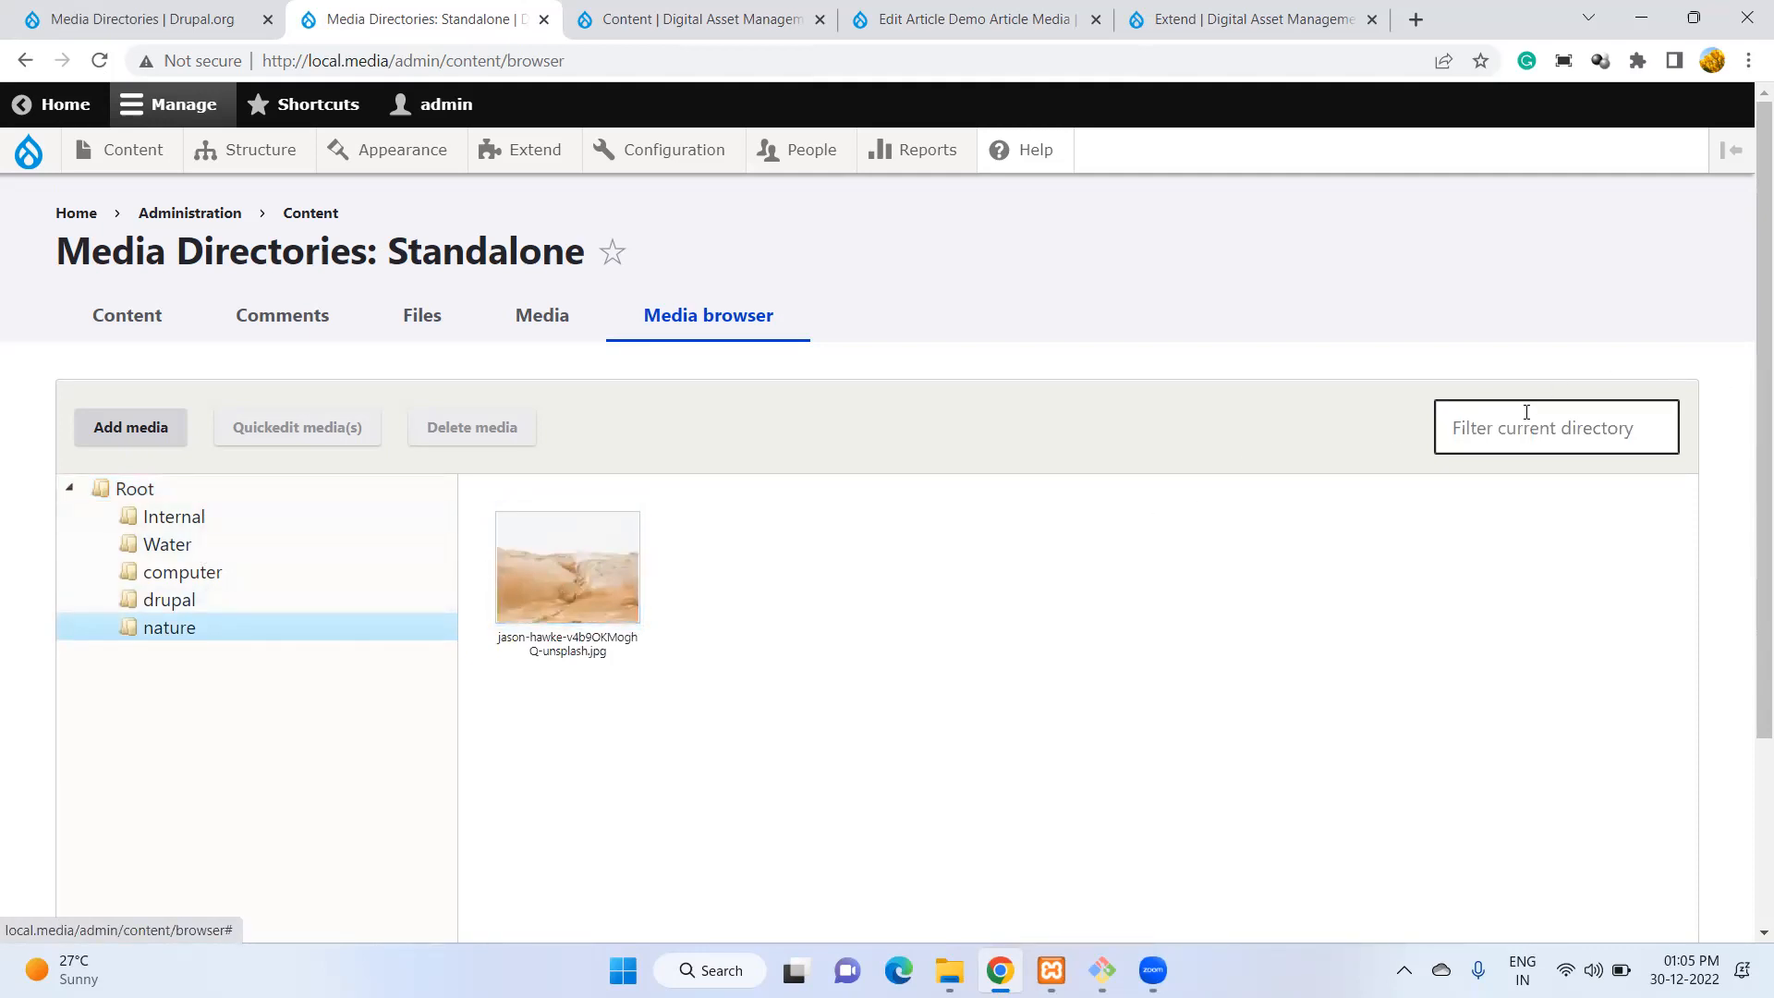
type("inter")
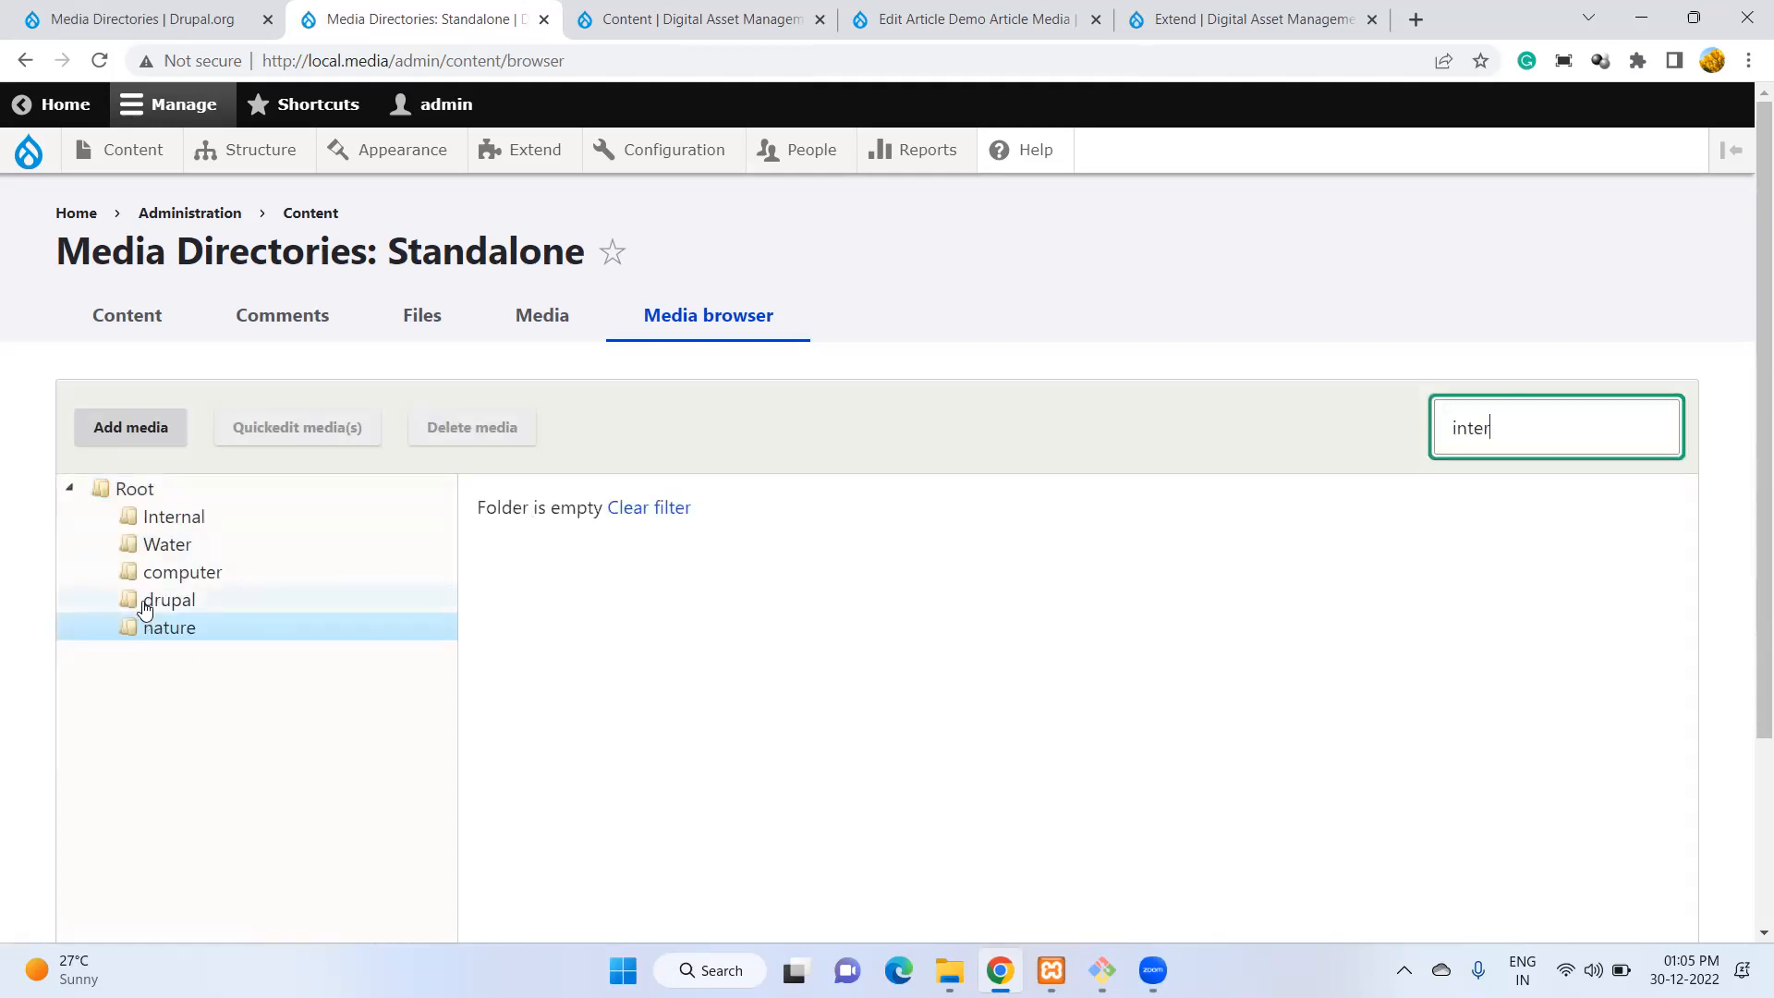
left_click_drag(1508, 421, 1161, 382)
key("BackSpace")
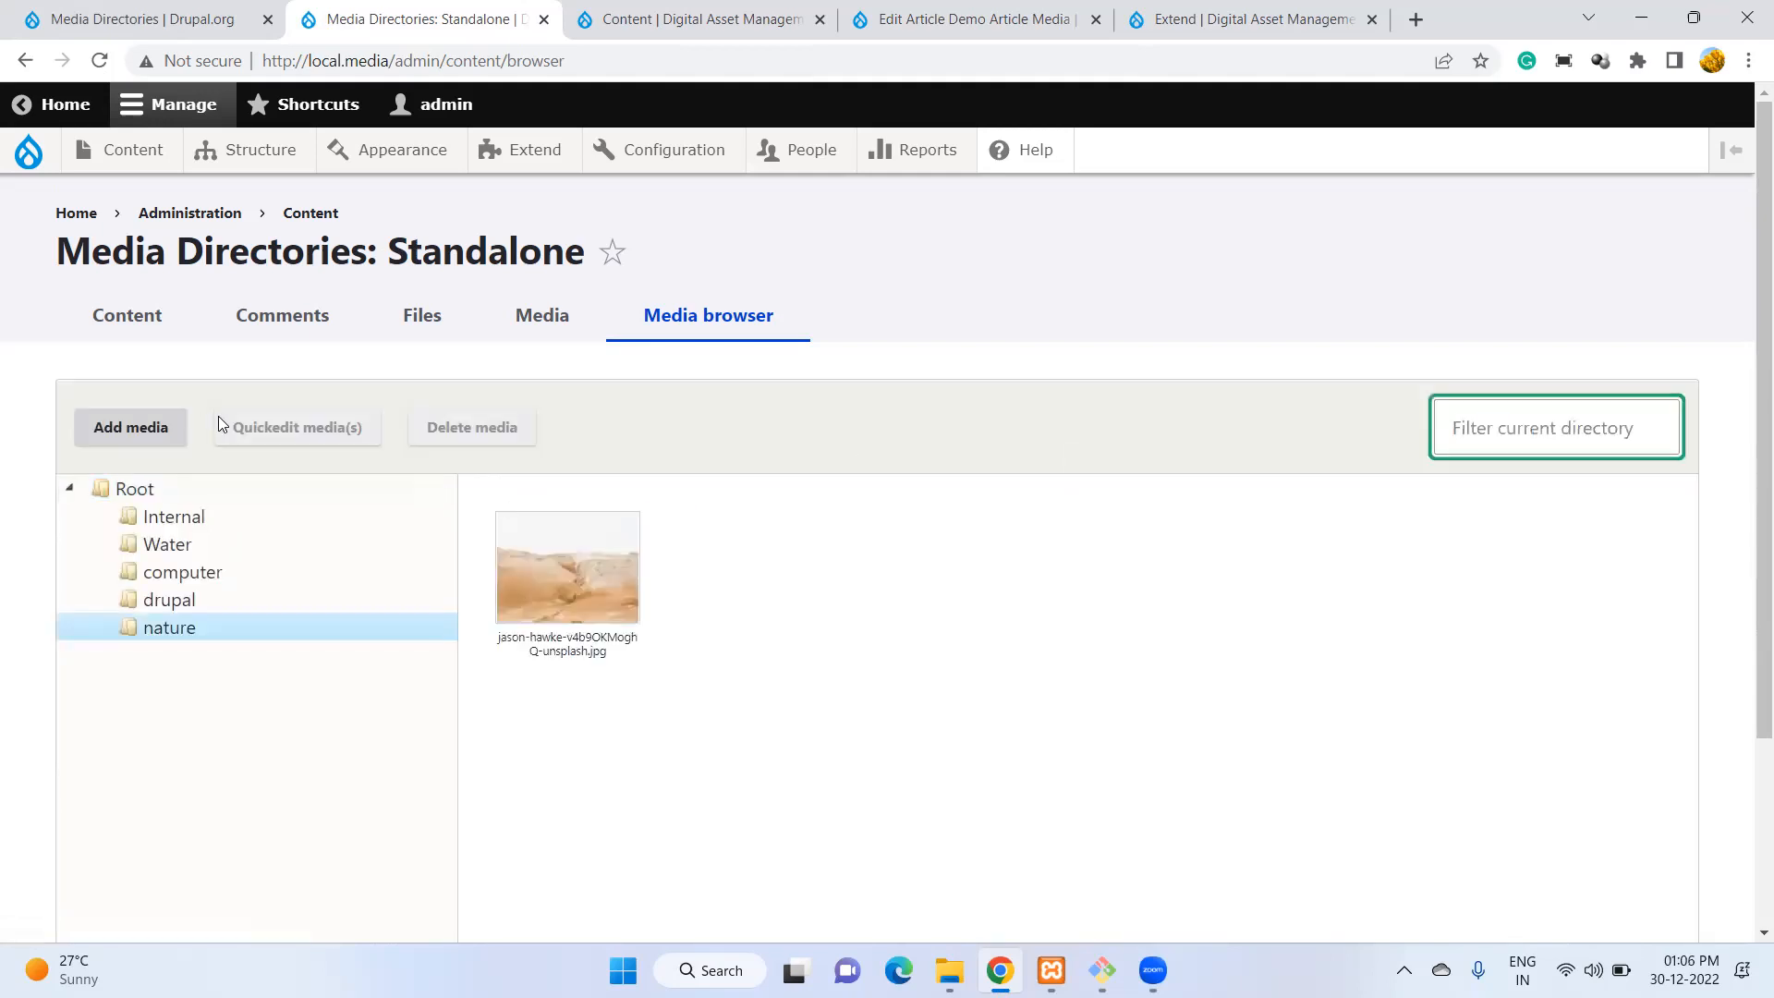
Return to the Root directory and examine its media alongside the Internal, Water, computer, drupal and nature directories.
left_click(129, 497)
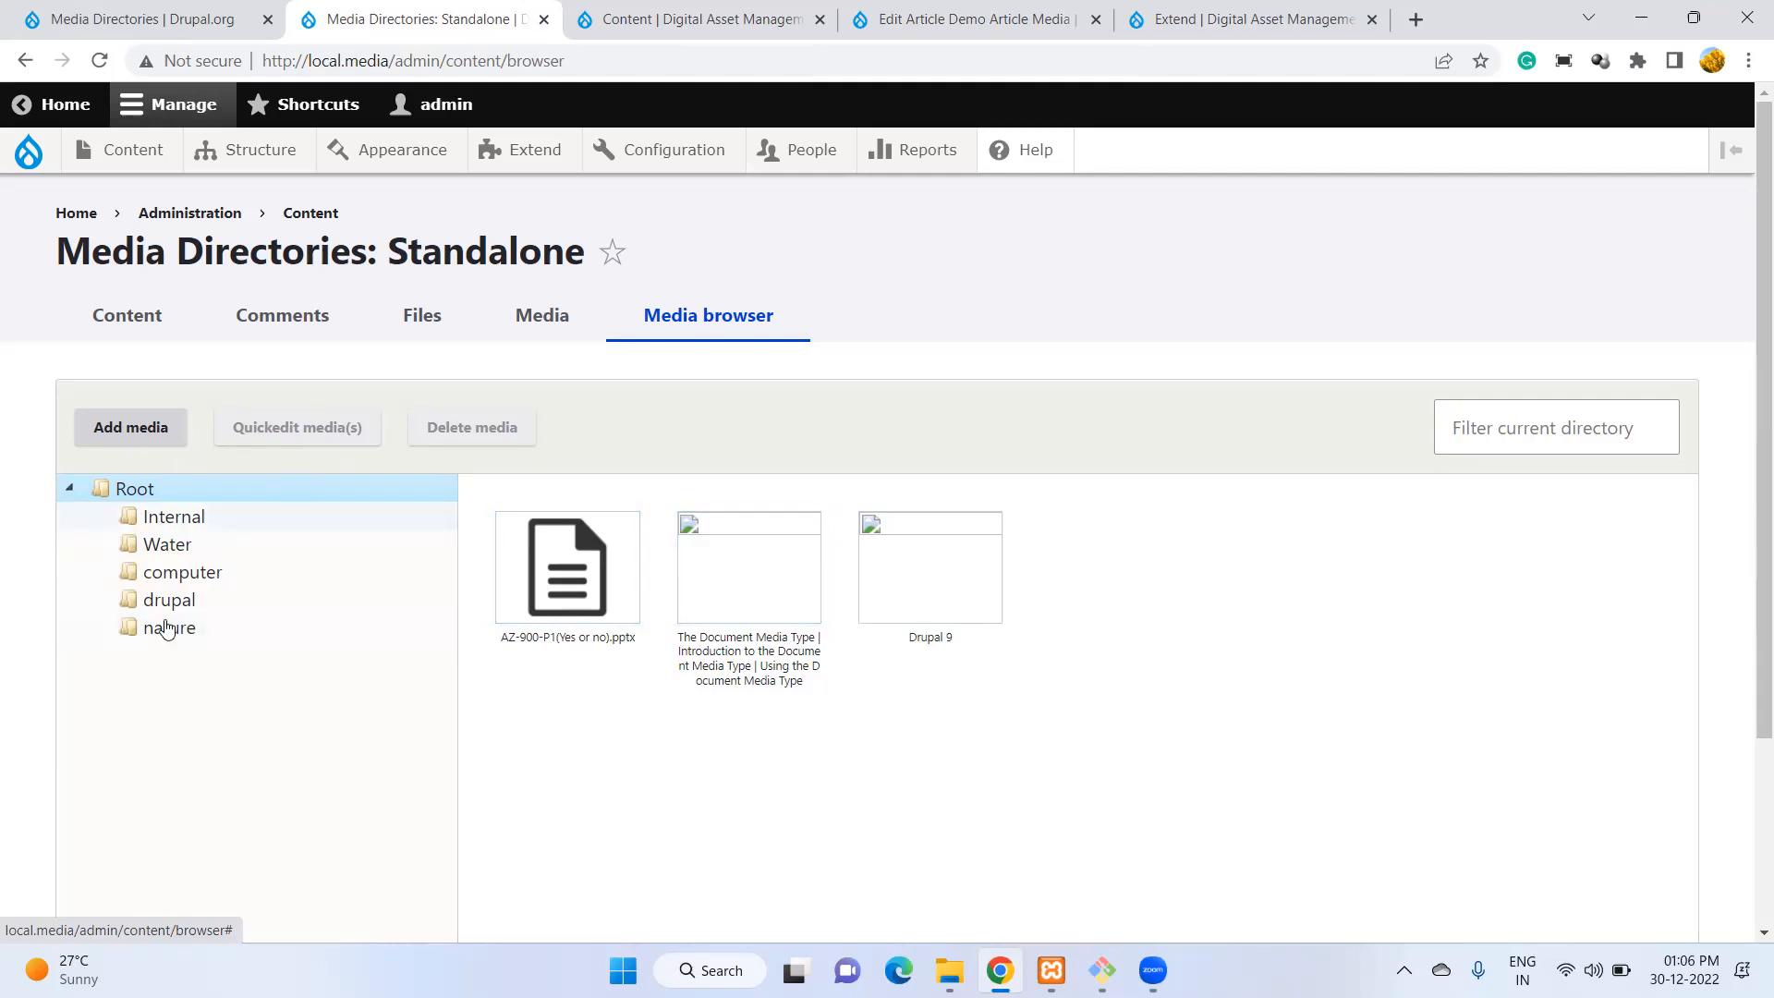
scroll(218, 753, "down", 3)
scroll(218, 753, "up", 3)
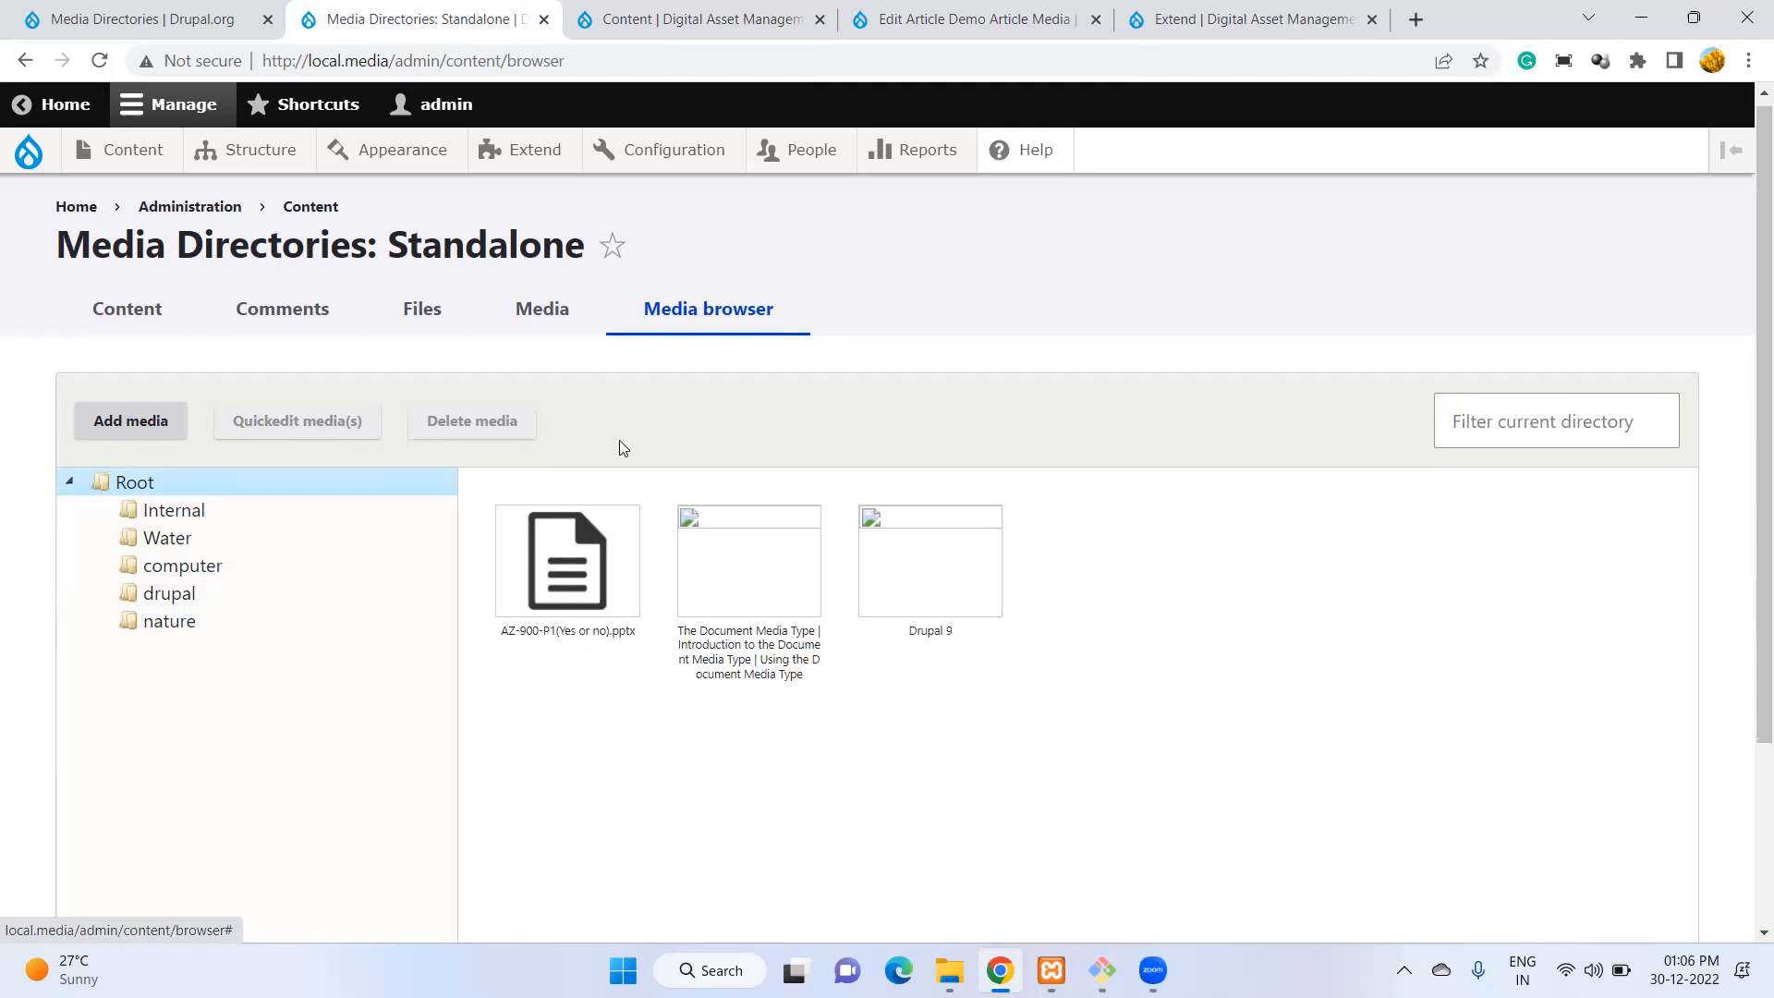
scroll(619, 439, "down", 3)
scroll(619, 440, "up", 3)
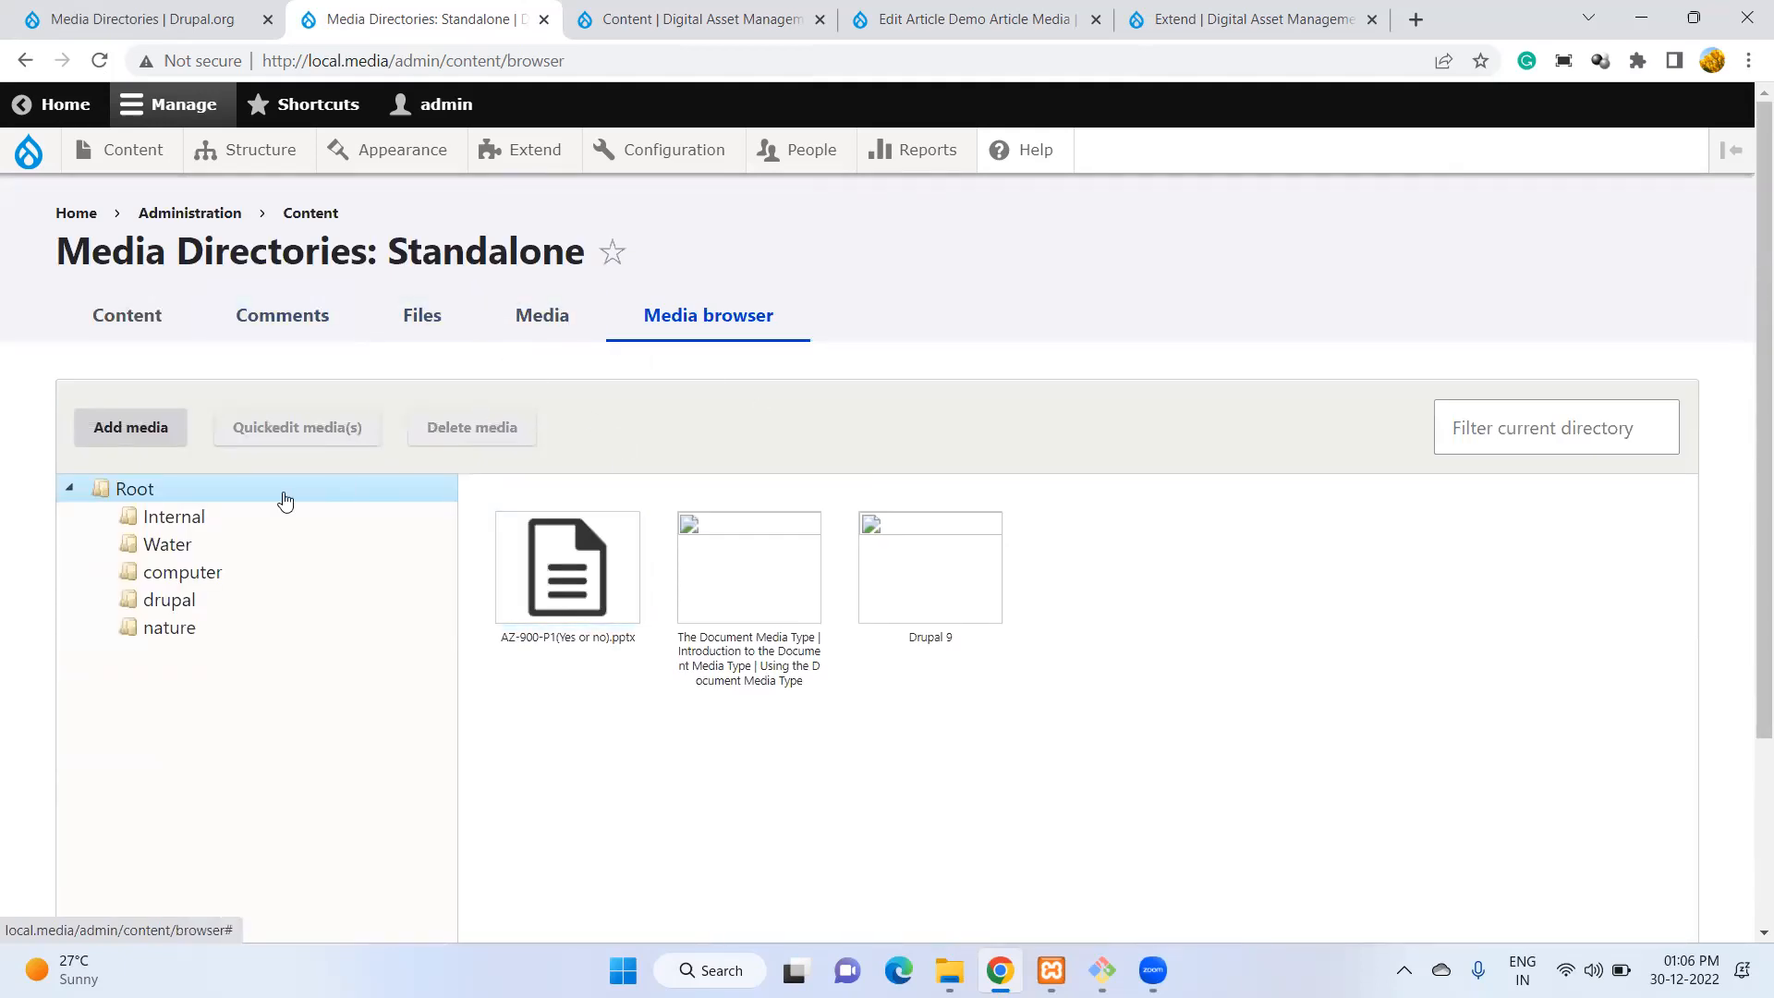
scroll(153, 513, "down", 2)
scroll(151, 508, "up", 3)
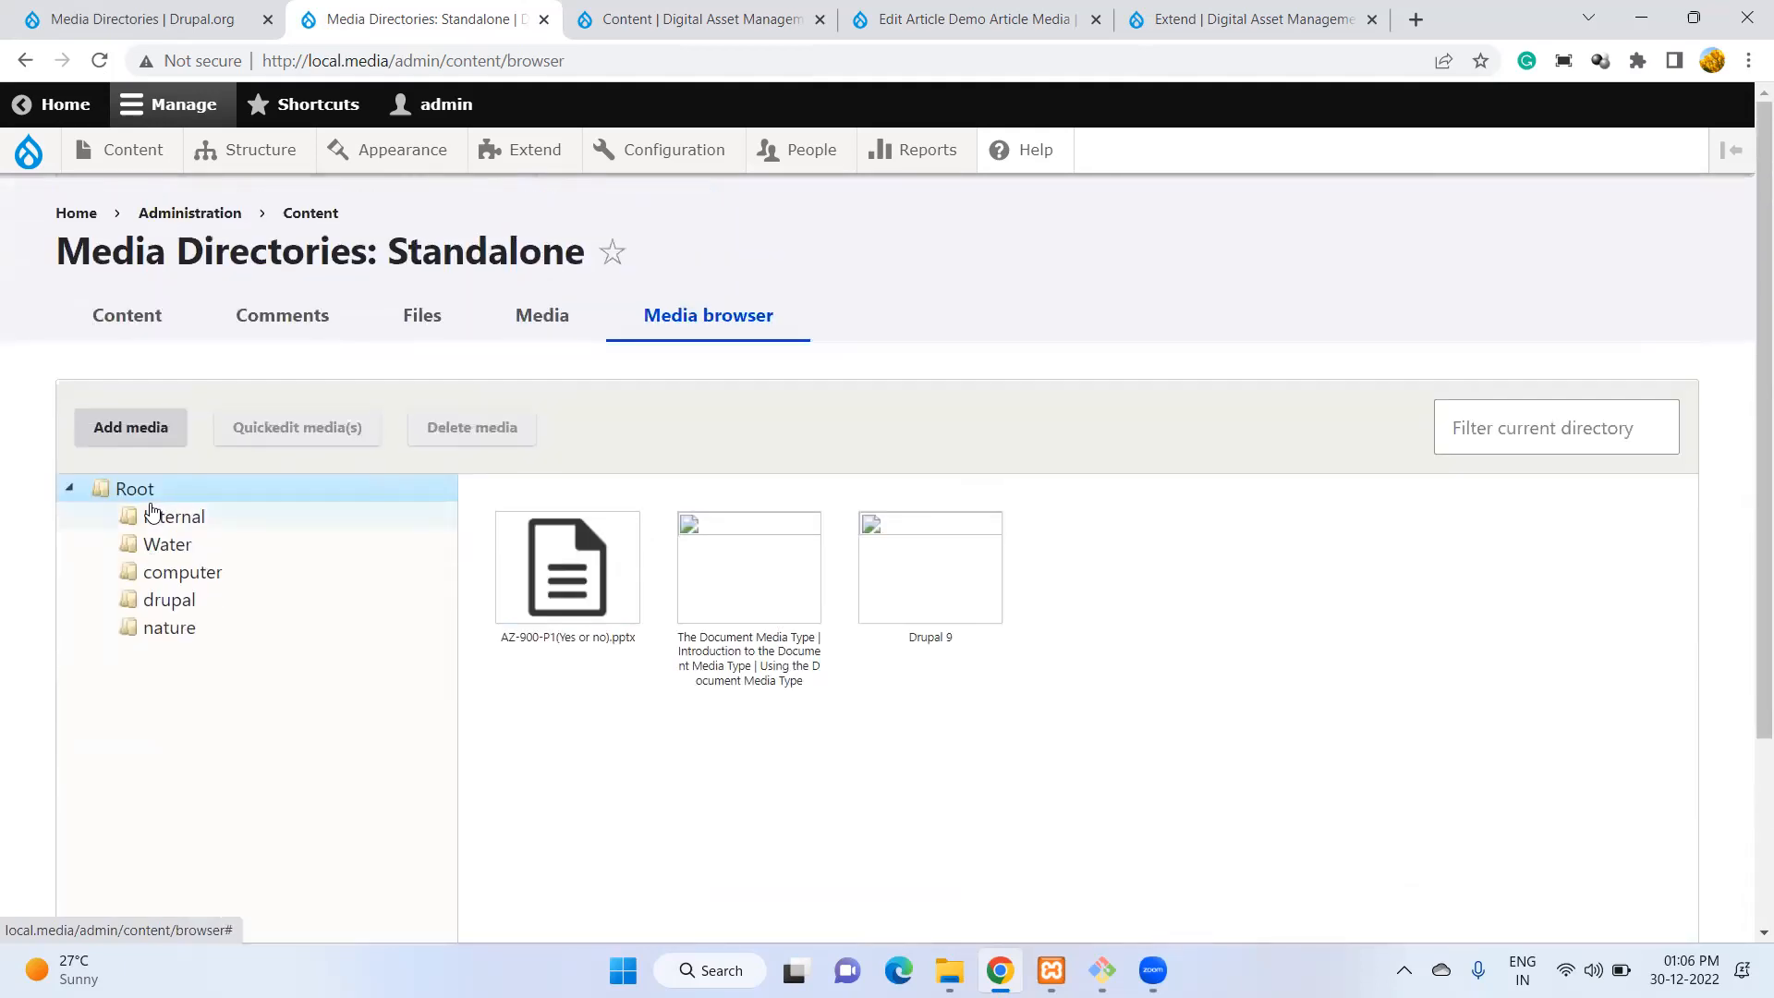
scroll(139, 700, "down", 2)
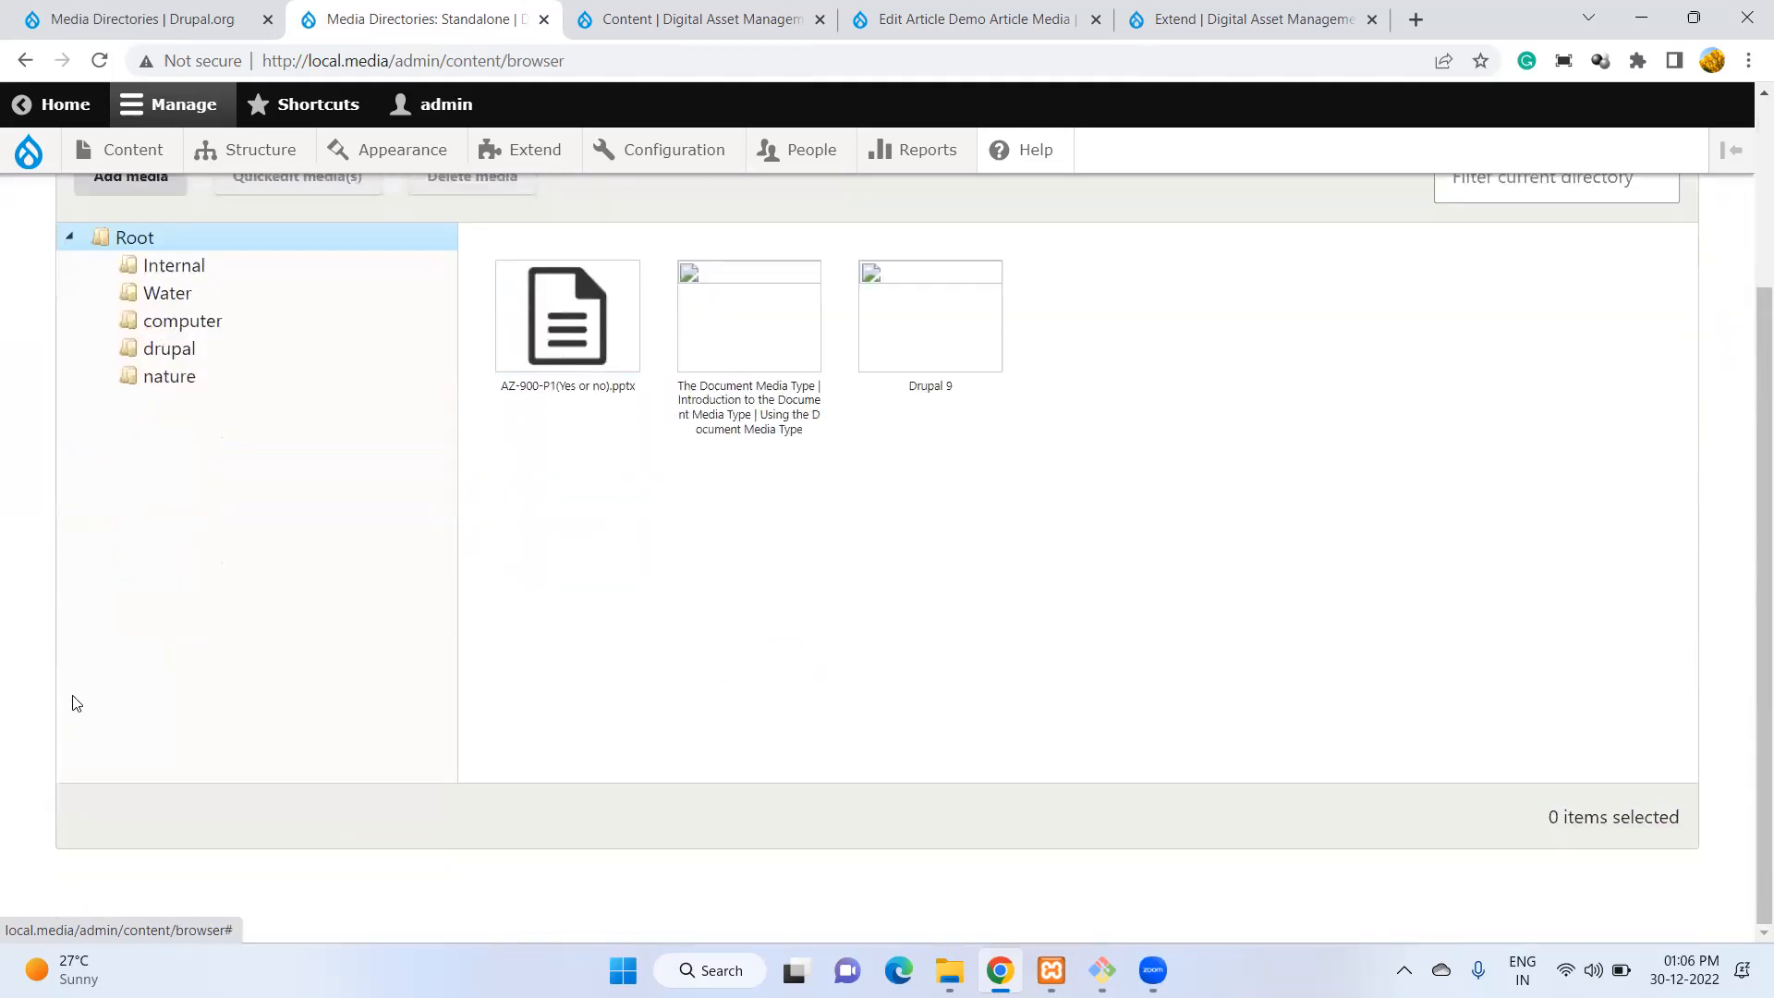
scroll(76, 704, "up", 3)
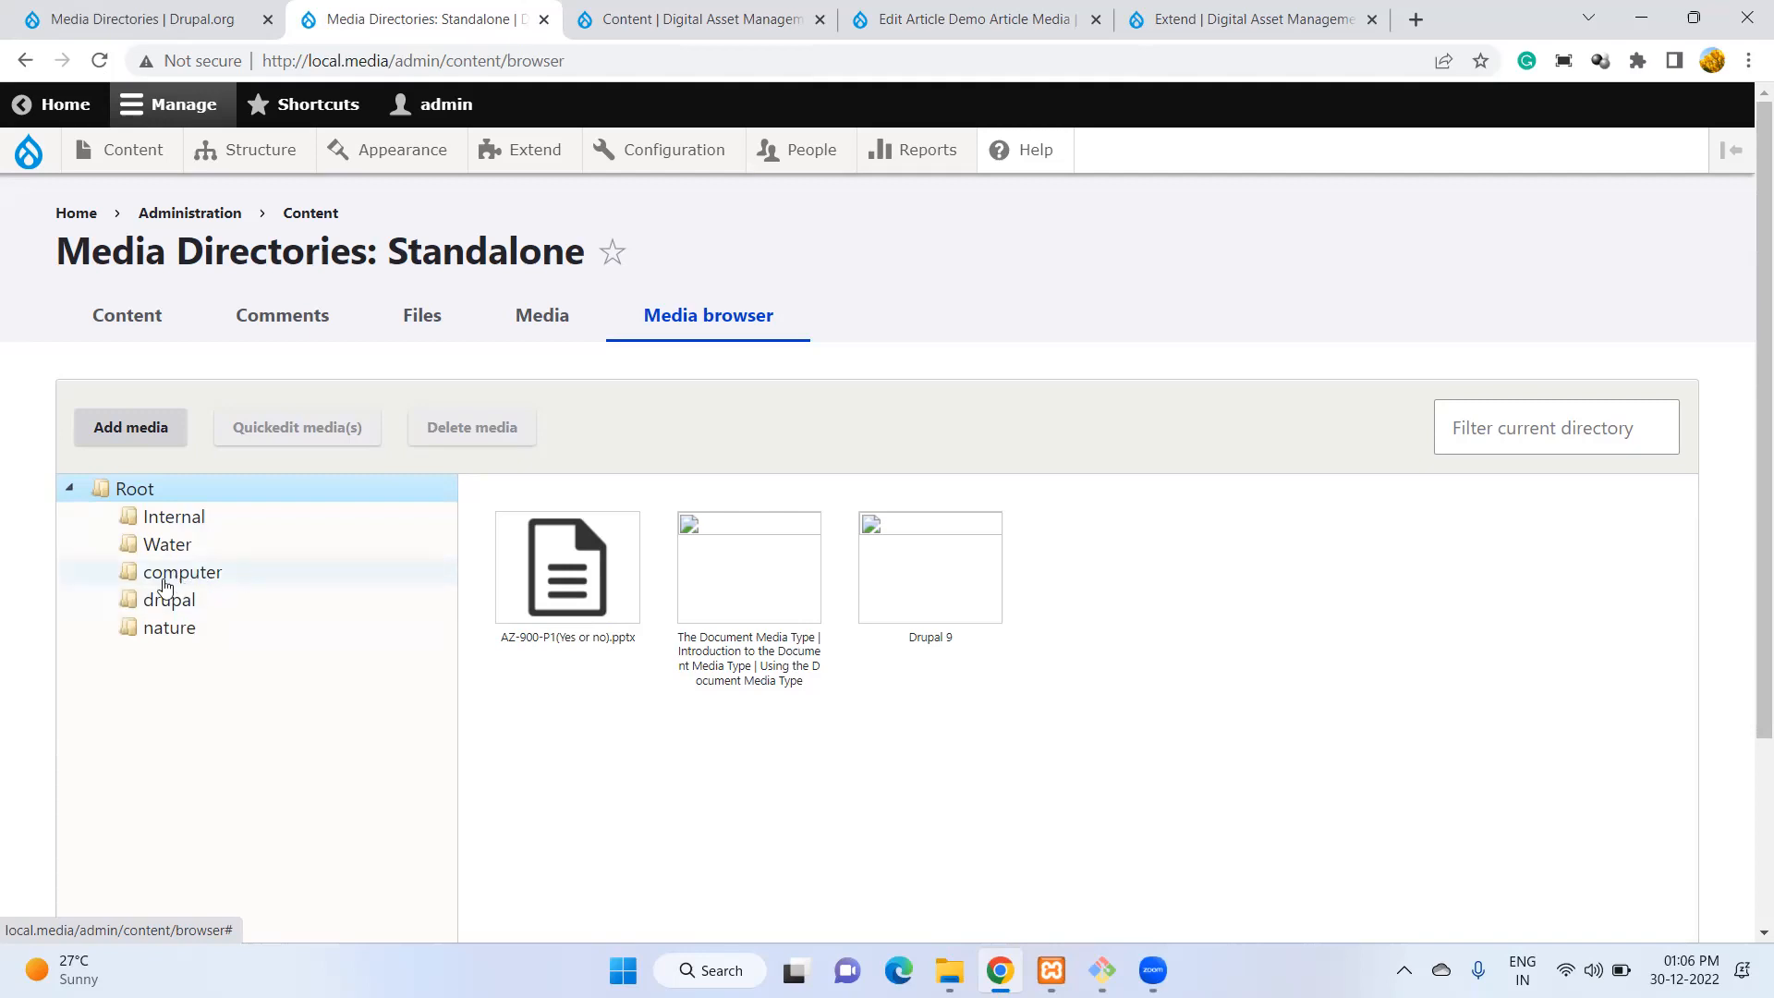
Quick-edit the AZ-900-P1(Yes or no).pptx document to assign it to a different directory and save.
left_click(606, 593)
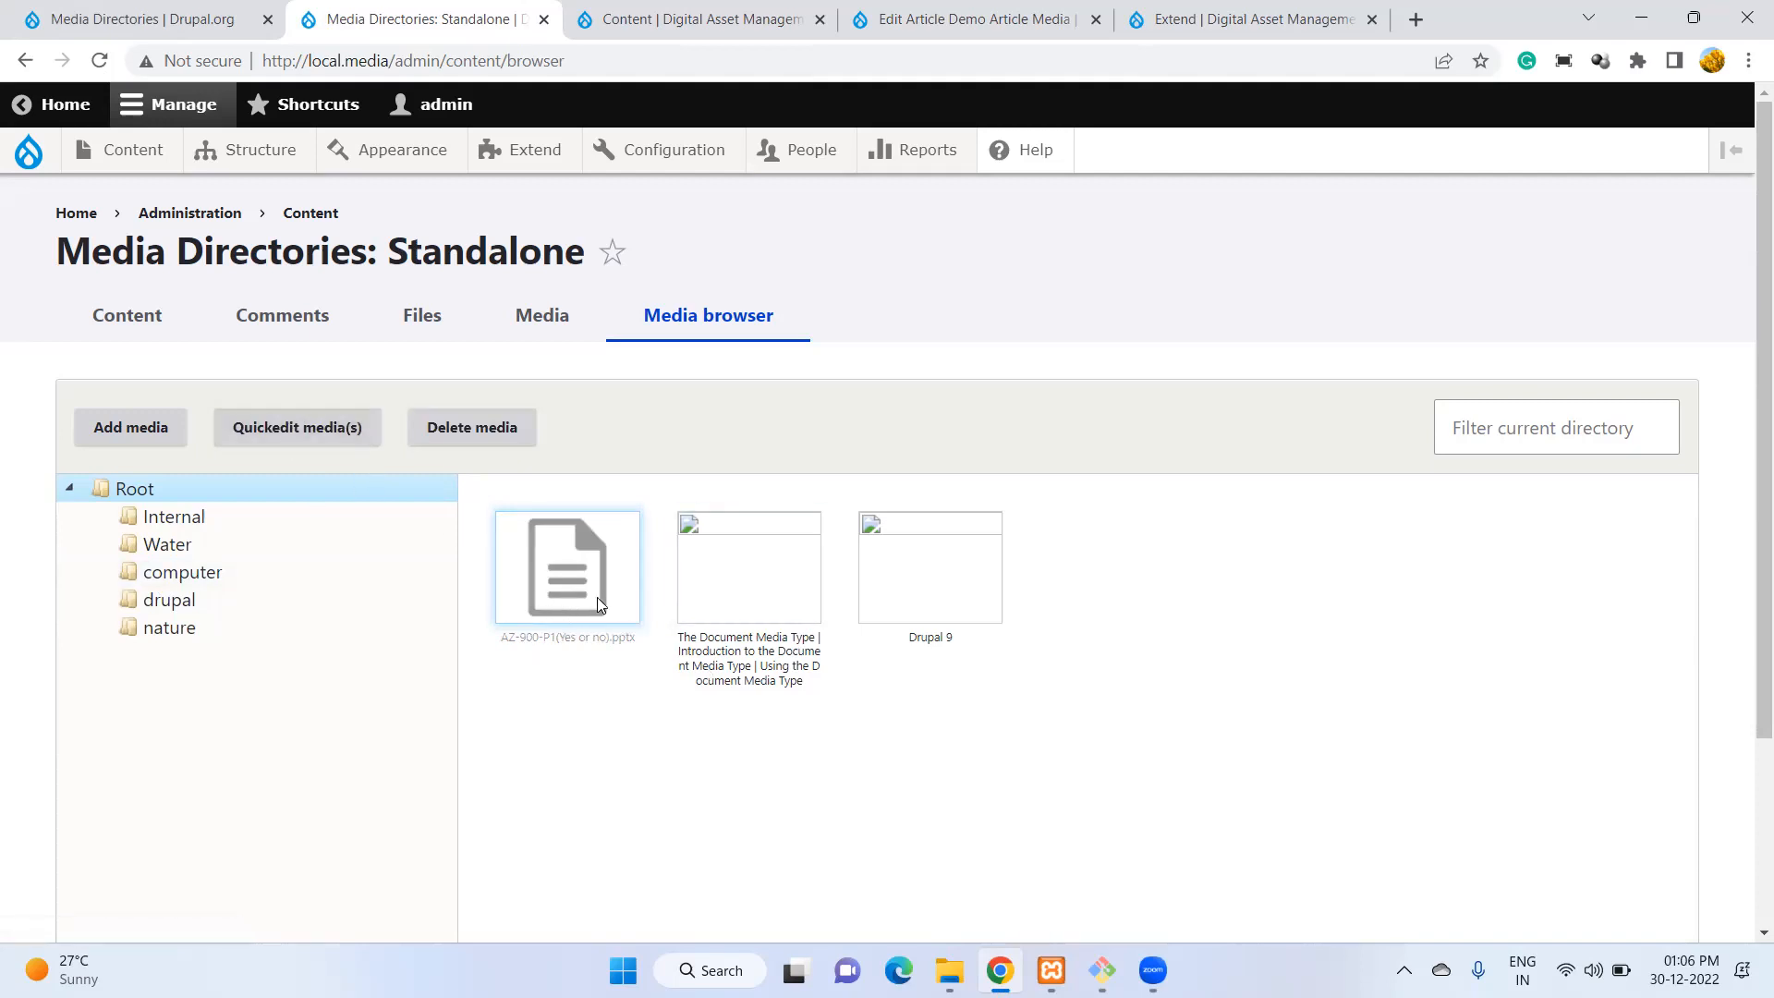
left_click(242, 427)
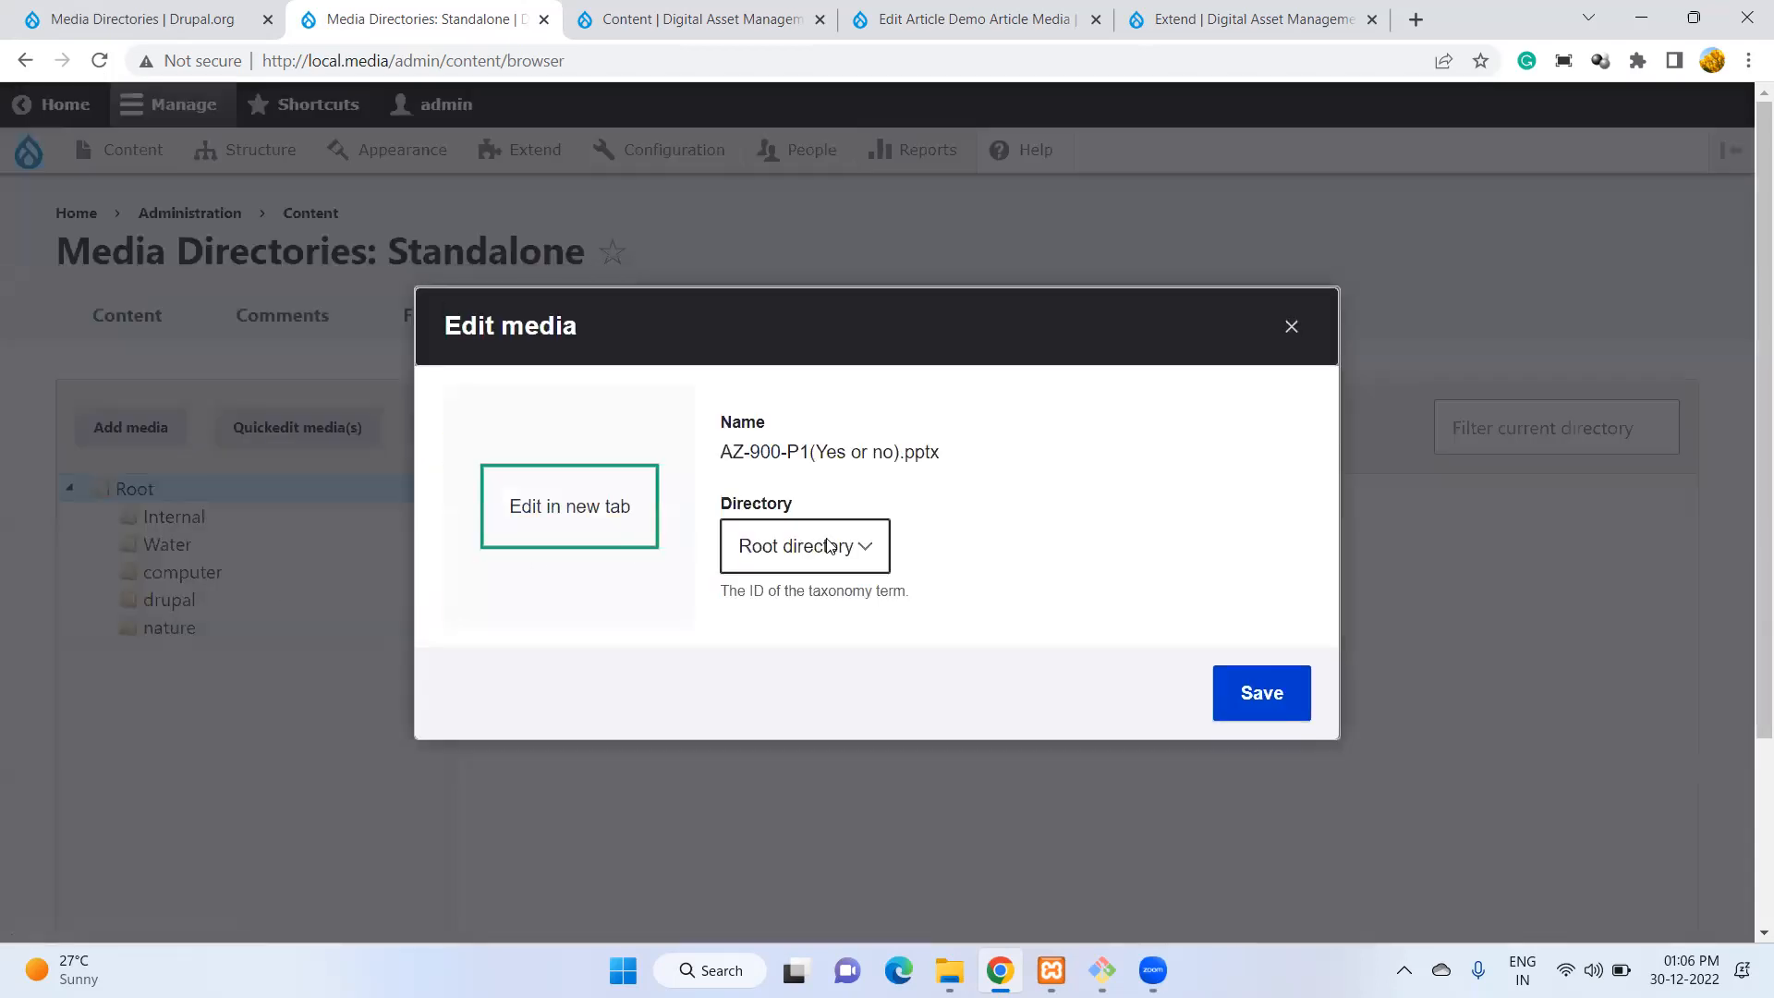
left_click(835, 547)
left_click(826, 632)
left_click(1266, 745)
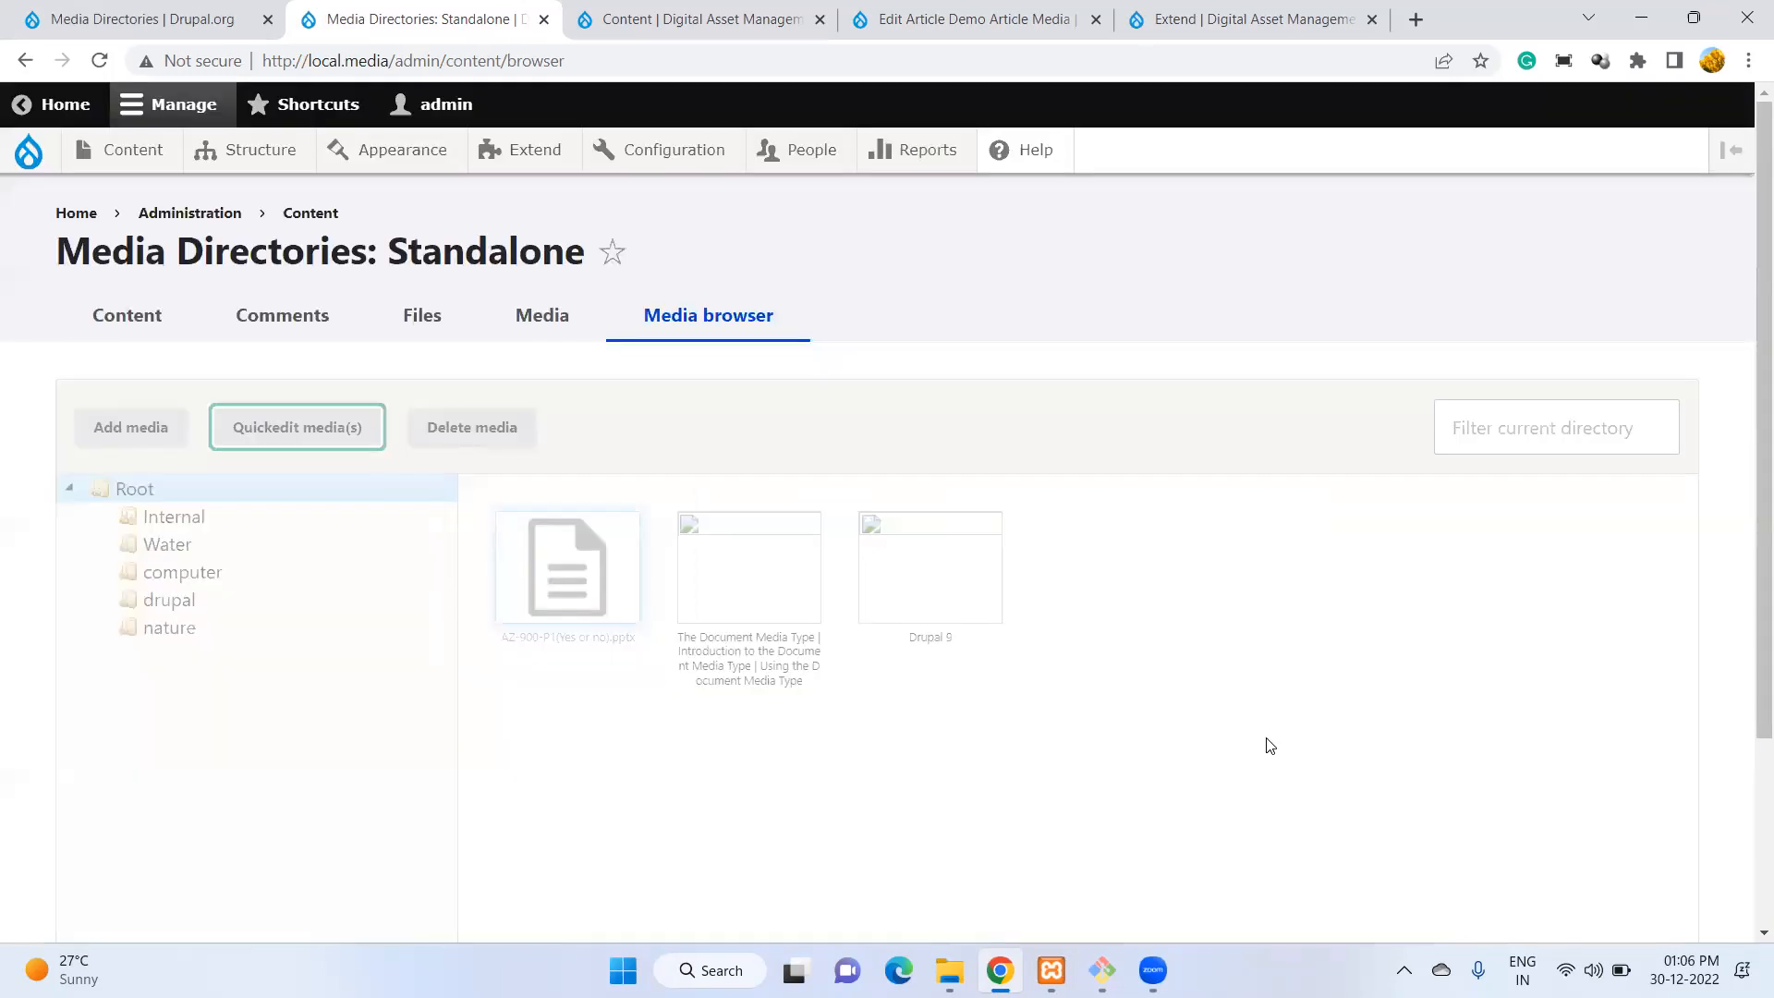